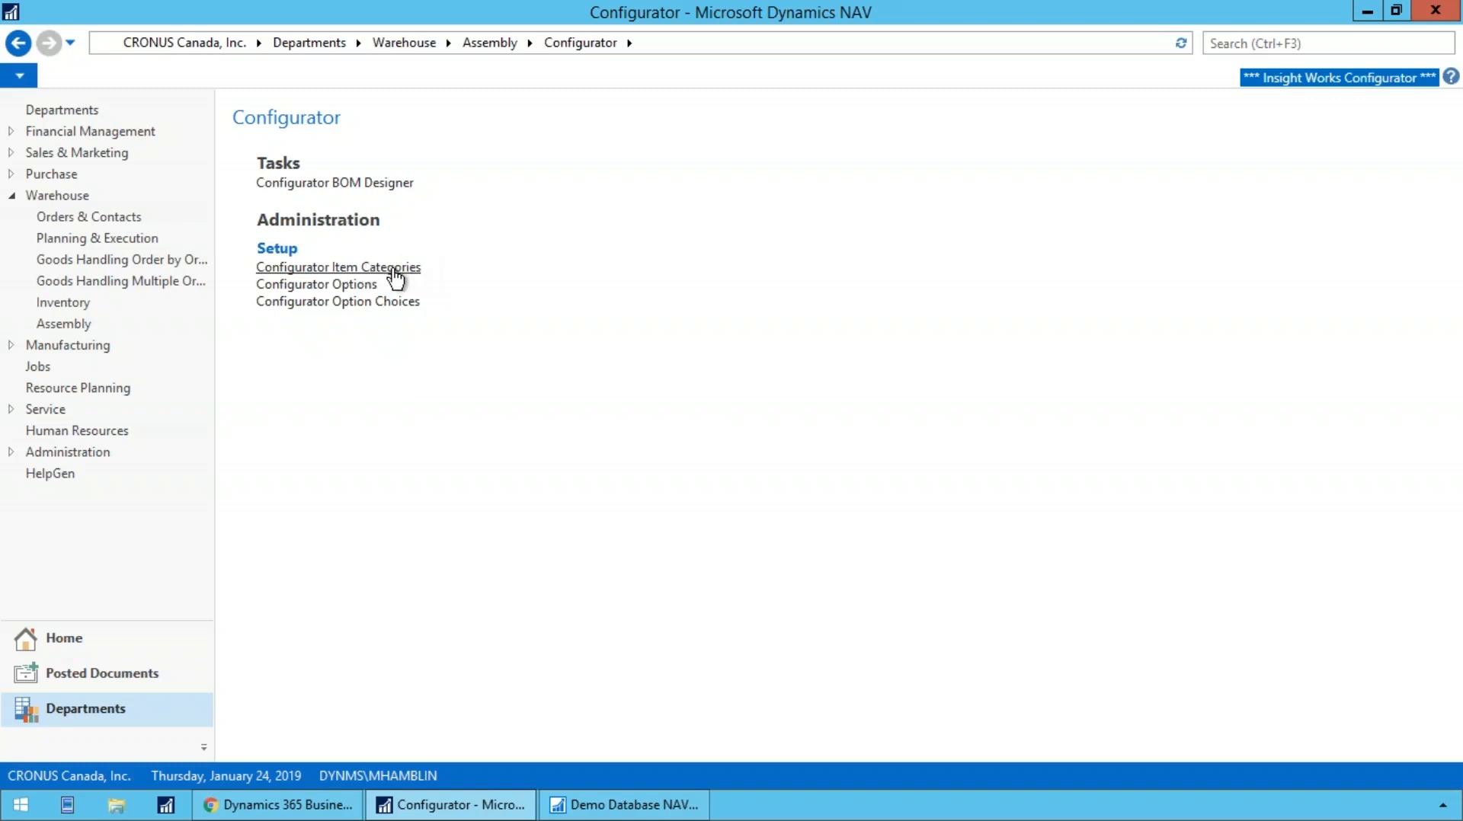
Step: Open the configurator item categories and bring up the configurator options of the M-BIKE category
{"action": "left_click", "coordinate": [393, 273]}
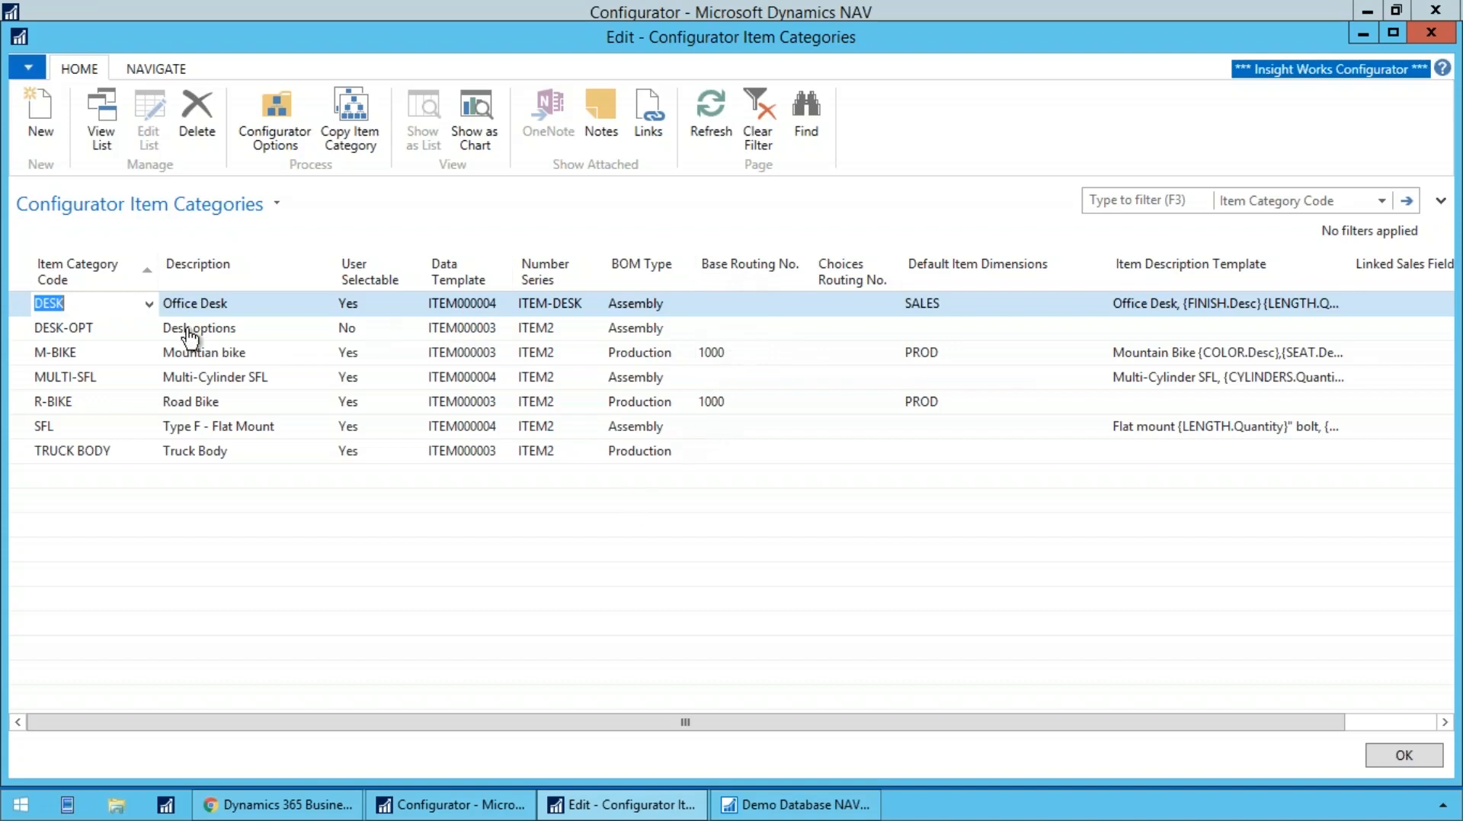
{"action": "left_click", "coordinate": [70, 349]}
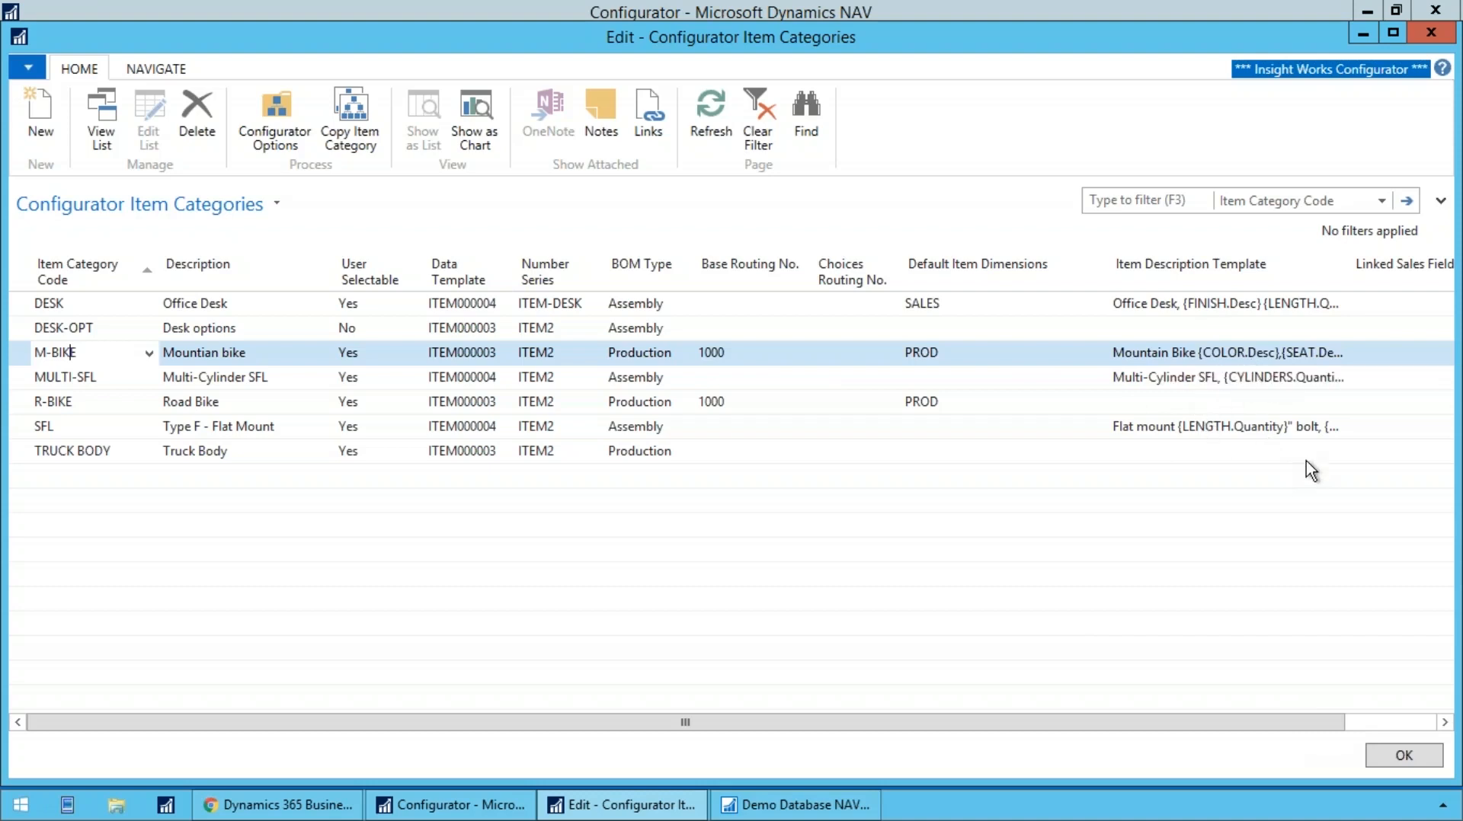
{"action": "left_click_drag", "start_coordinate": [1329, 723], "coordinate": [1044, 728]}
{"action": "left_click", "coordinate": [288, 145]}
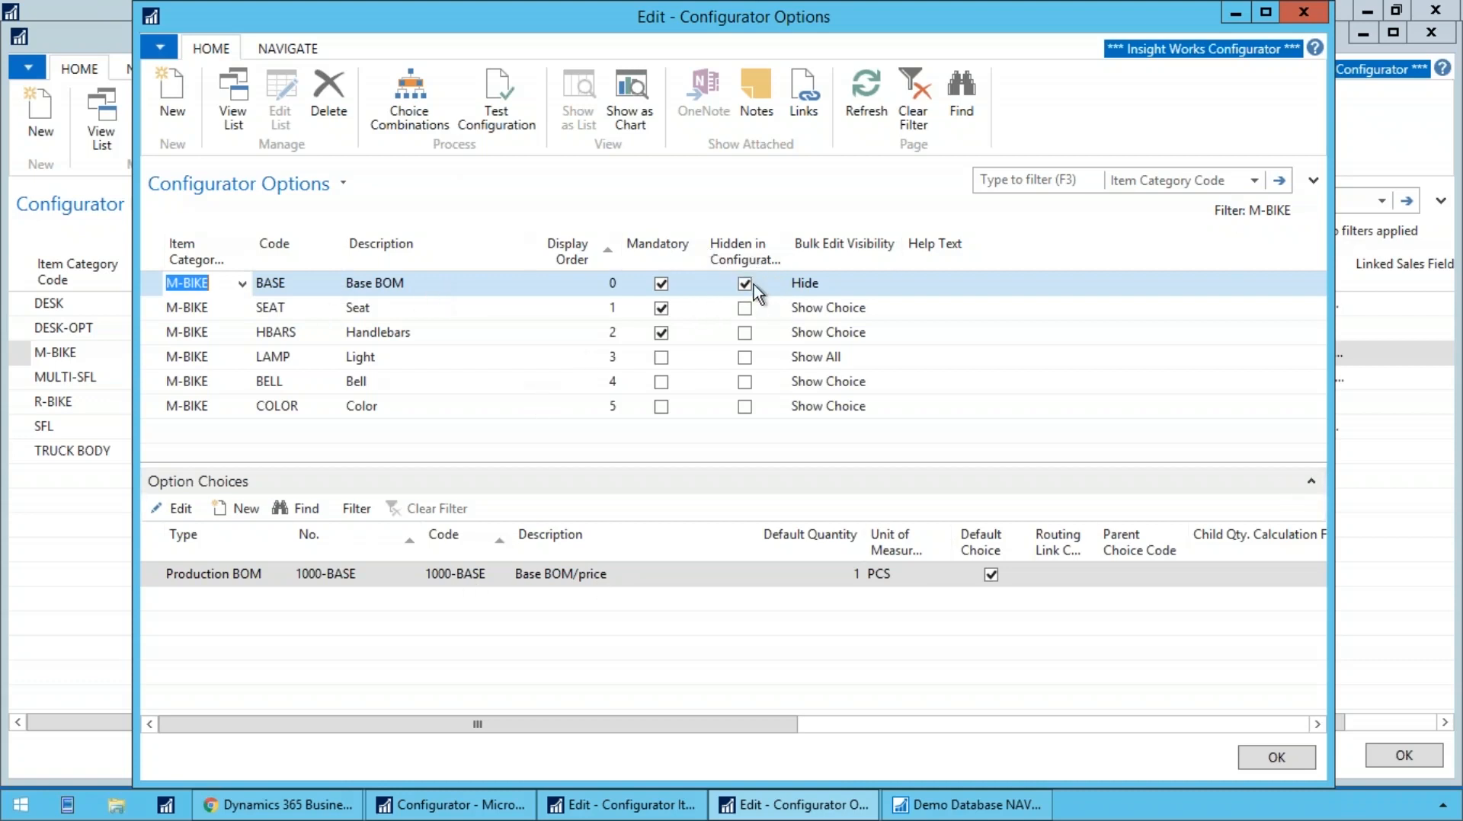
Step: Examine the mountain bike's options from Seat through Color, including the choices offered for Seat
{"action": "left_click", "coordinate": [391, 309]}
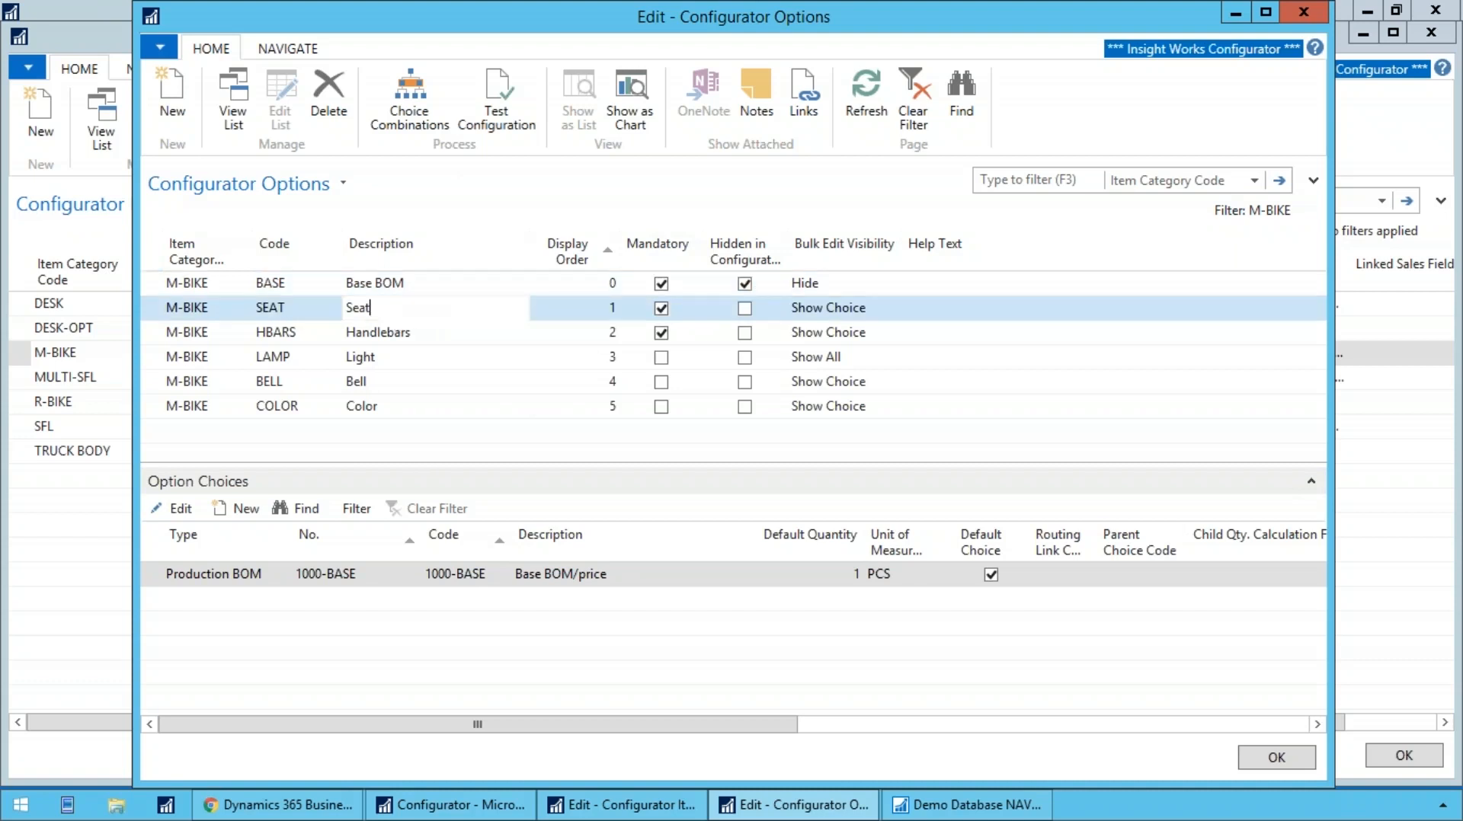
{"action": "key", "text": "shift+Down"}
{"action": "key", "text": "shift+Down"}
{"action": "key", "text": "shift+Down"}
{"action": "key", "text": "shift+Down"}
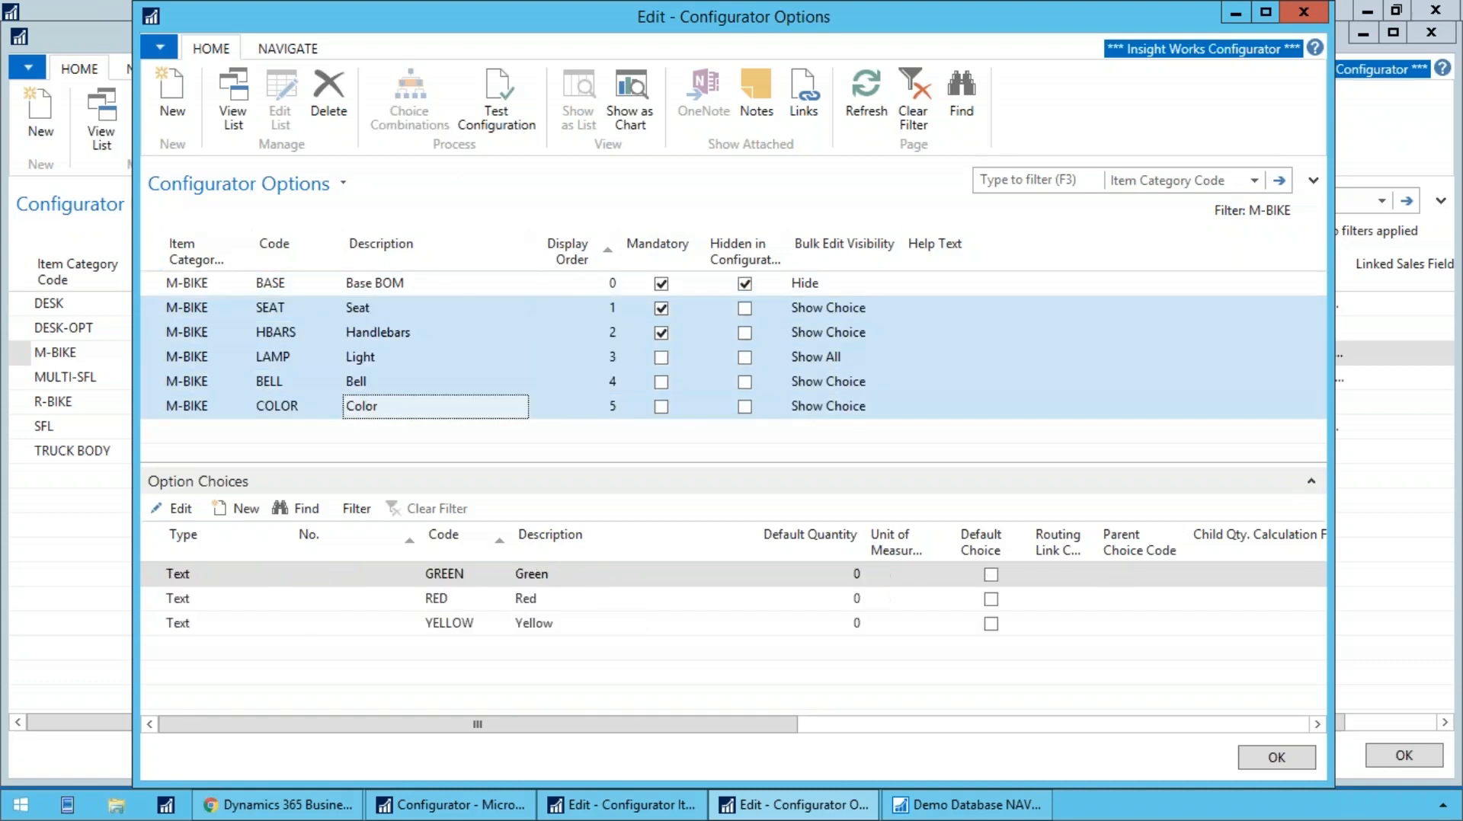
{"action": "left_click", "coordinate": [400, 310]}
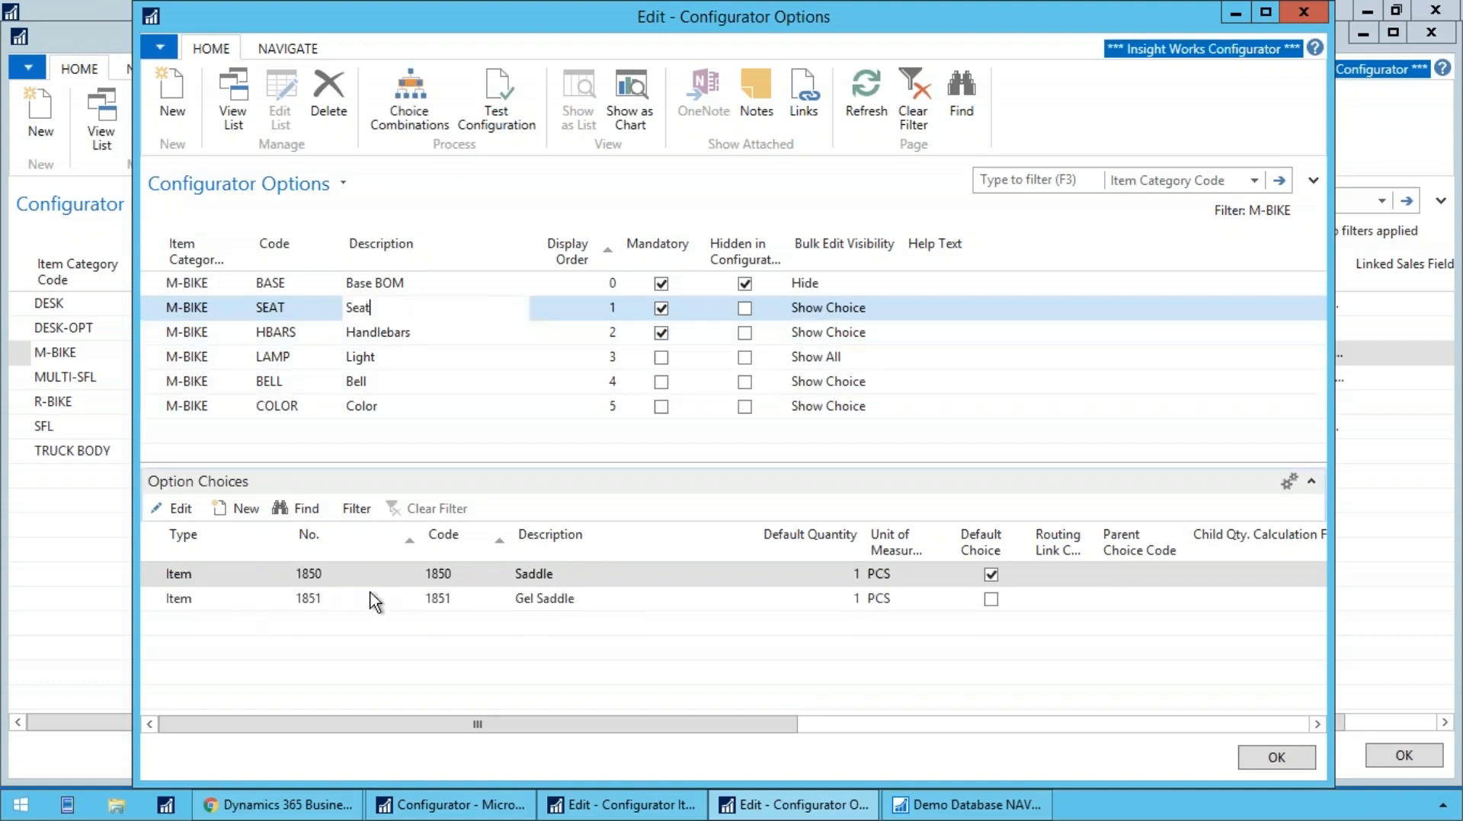
Step: Examine the choices of the Handlebars option, including the Brake choice's parent choice code
{"action": "left_click", "coordinate": [424, 333]}
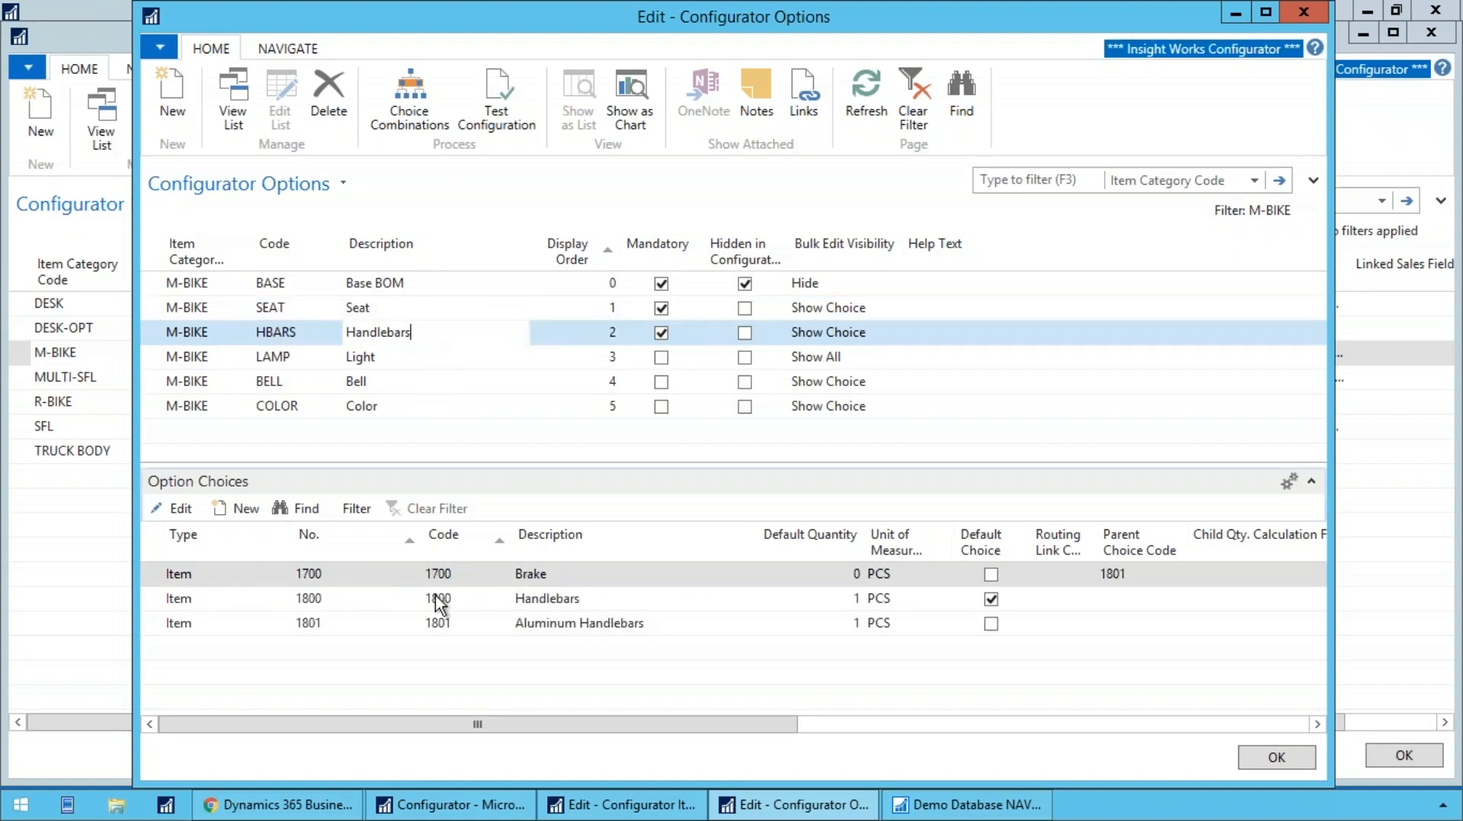
{"action": "left_click", "coordinate": [557, 574]}
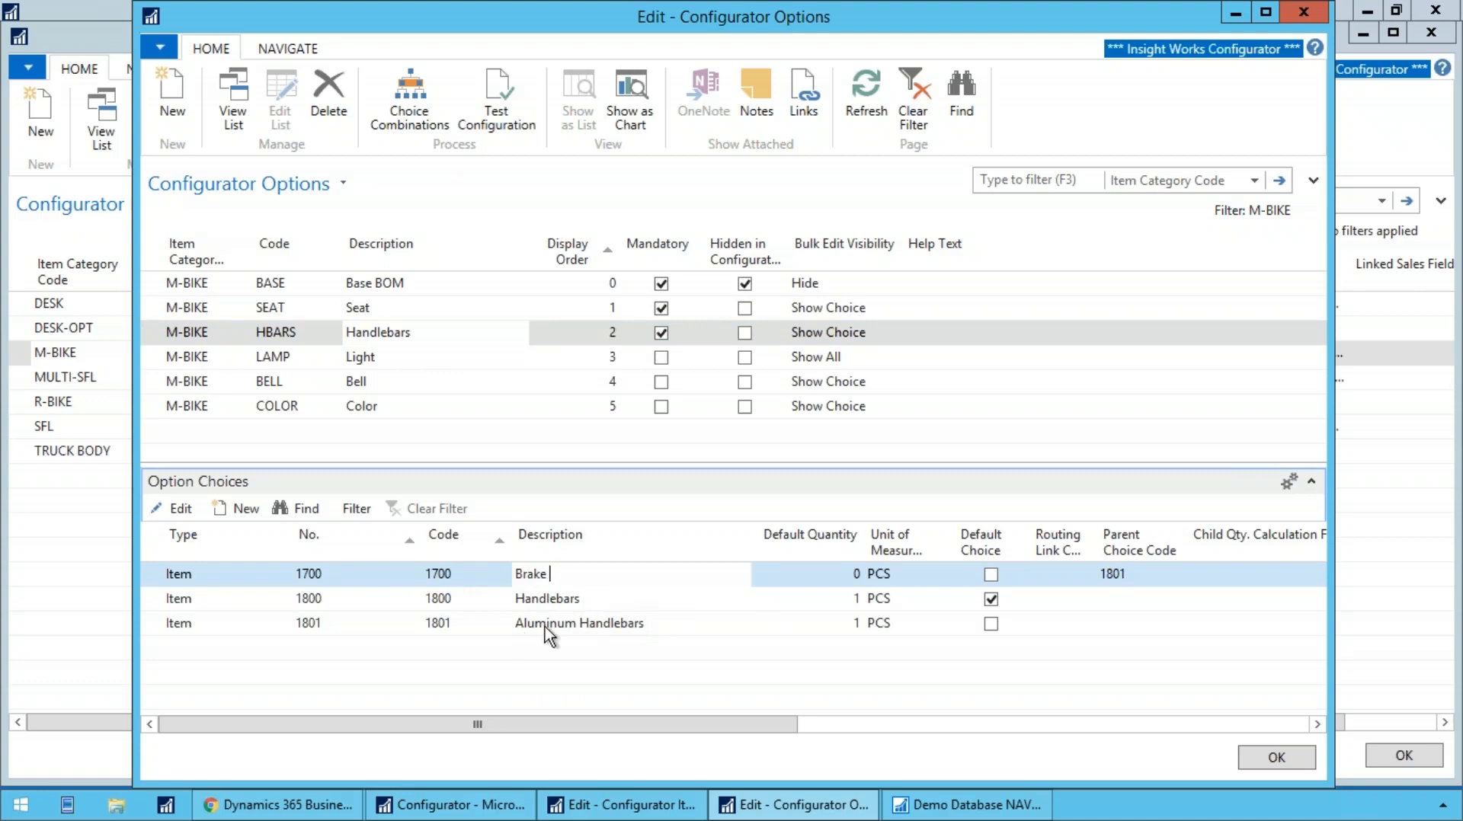
{"action": "left_click", "coordinate": [577, 623]}
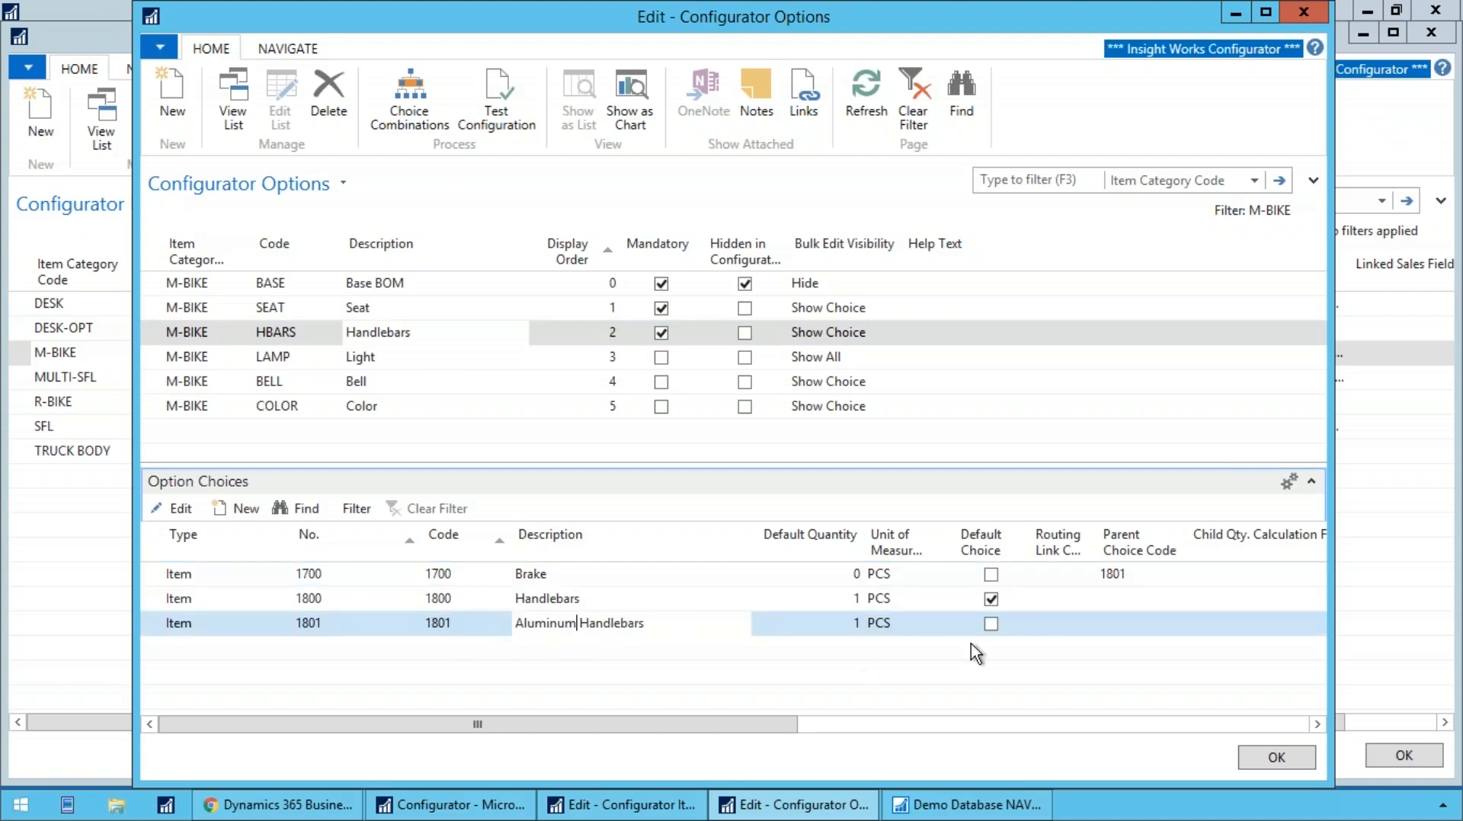
{"action": "left_click", "coordinate": [1128, 573]}
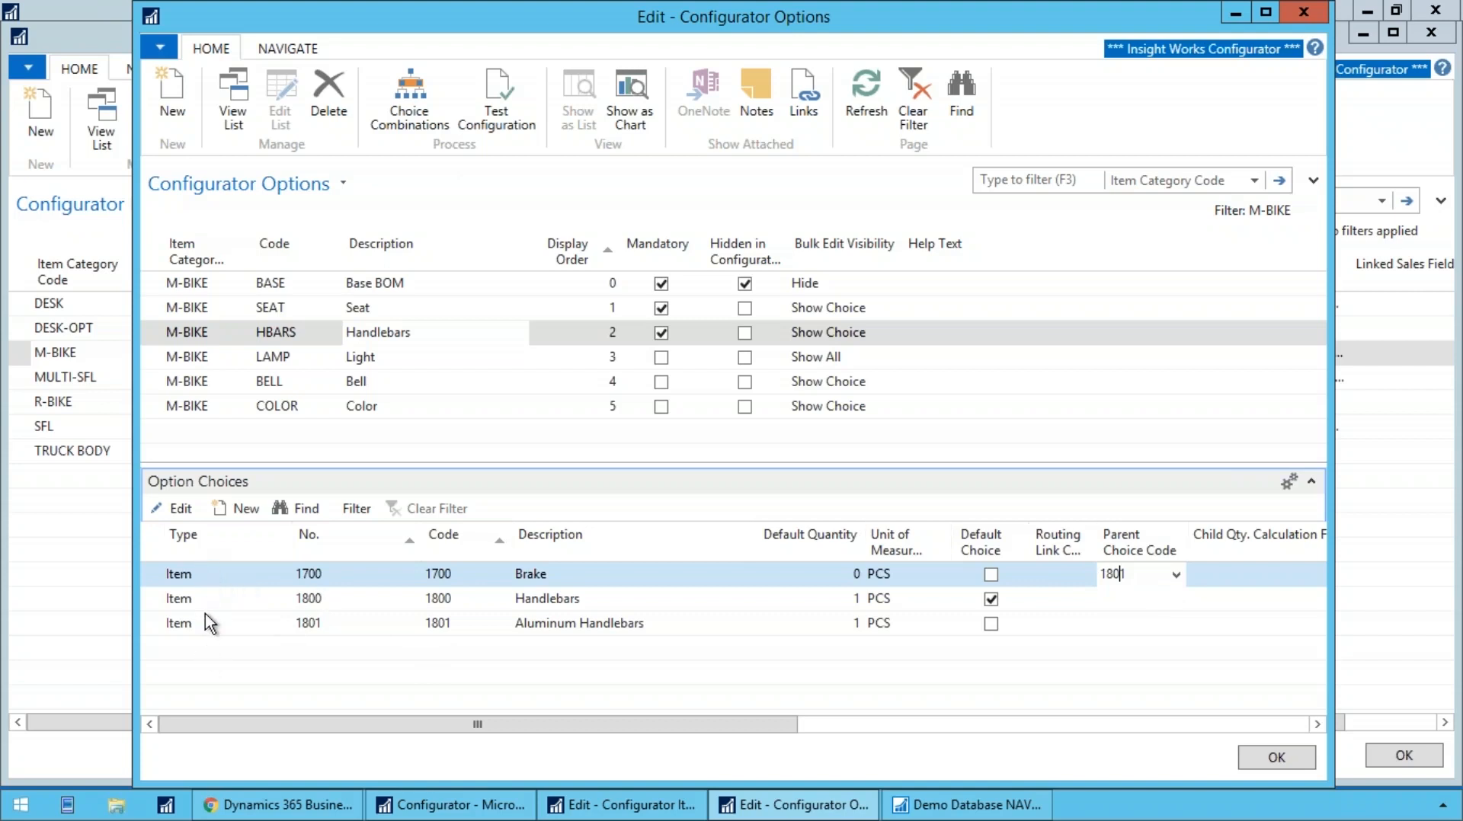
Step: View the types available for a new Handlebars choice line and leave the line without adding it
{"action": "left_click", "coordinate": [223, 669]}
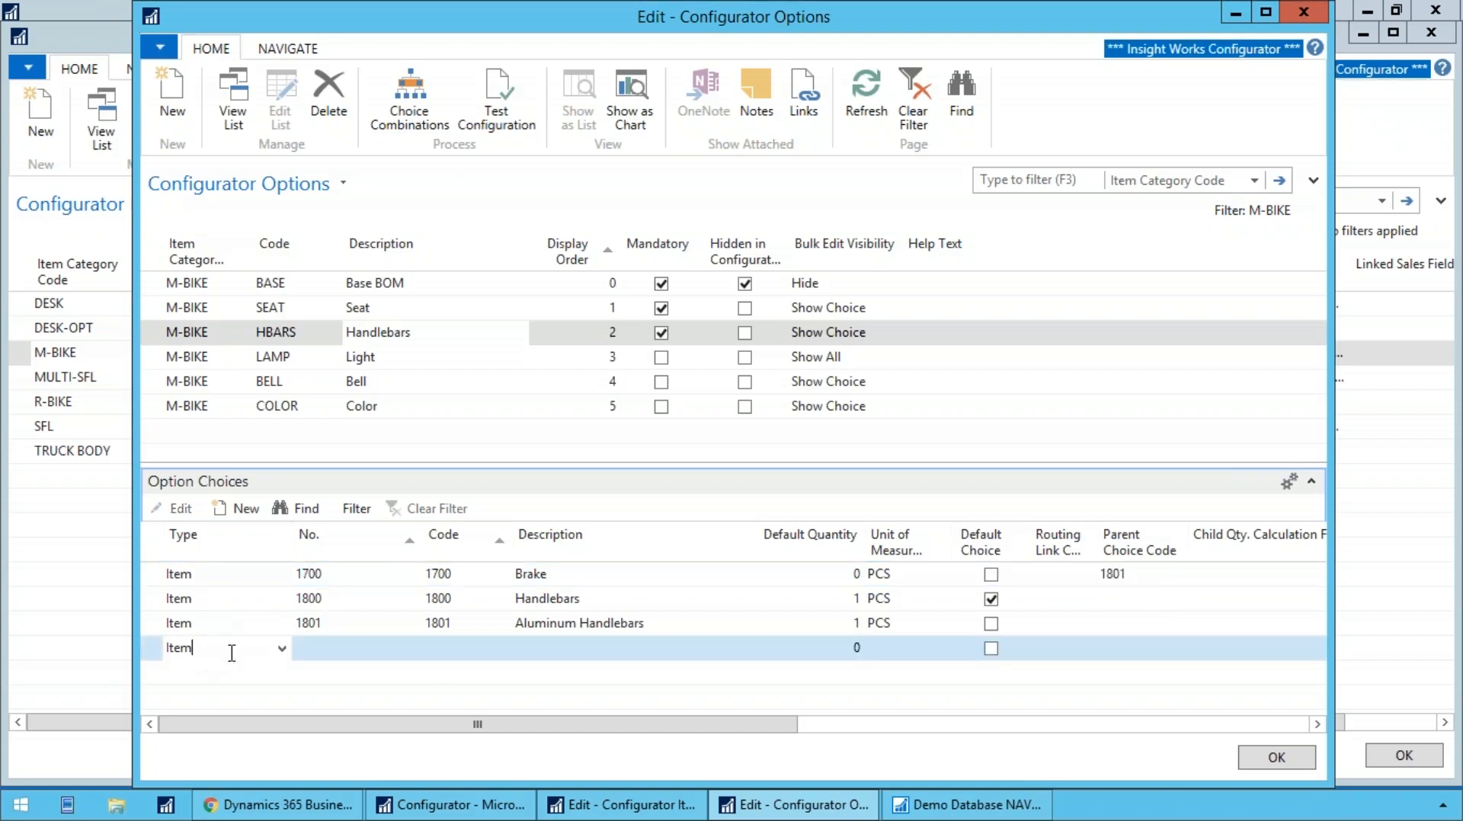
{"action": "left_click", "coordinate": [282, 649]}
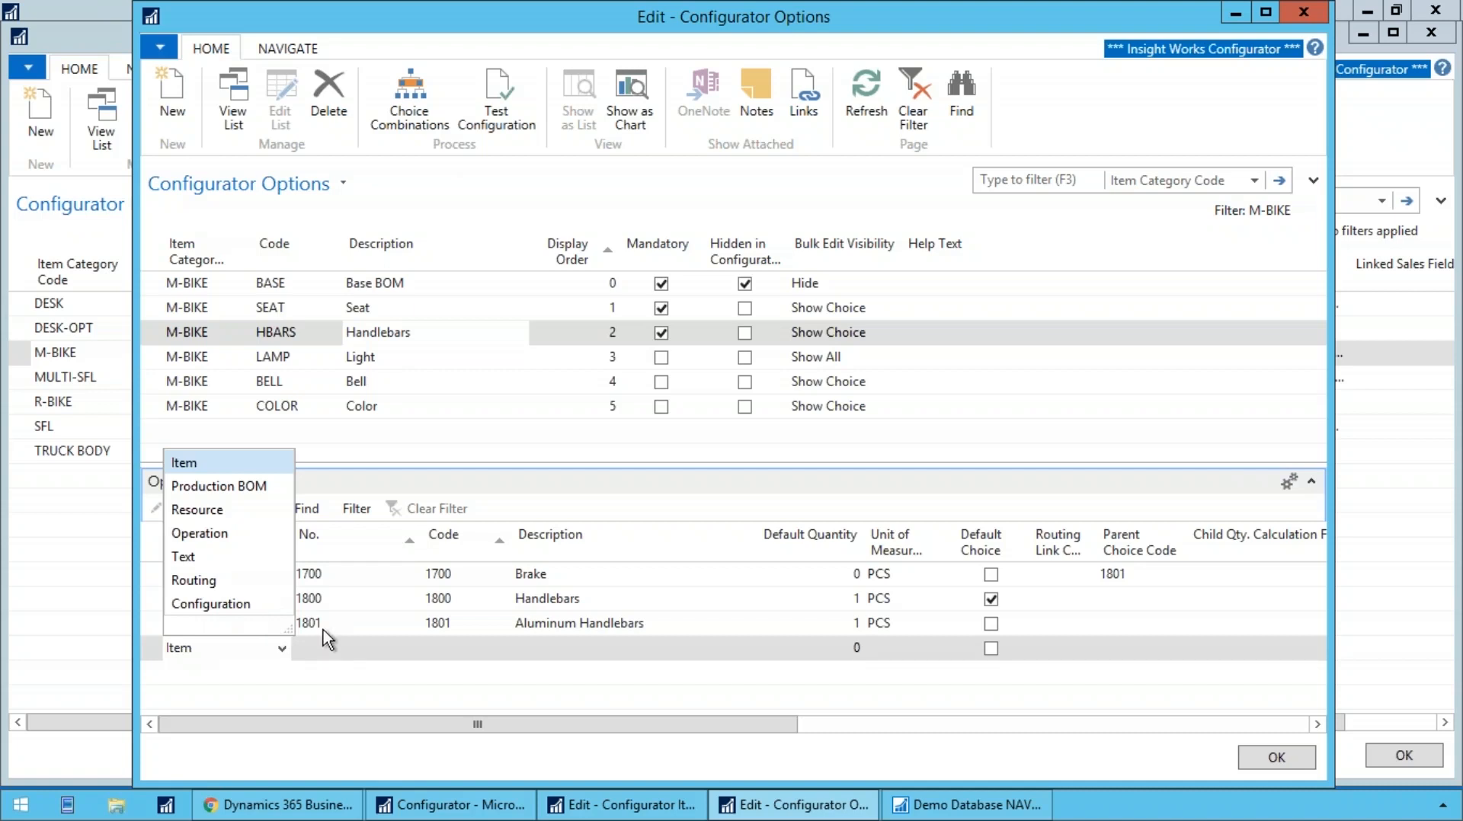
{"action": "left_click", "coordinate": [384, 629]}
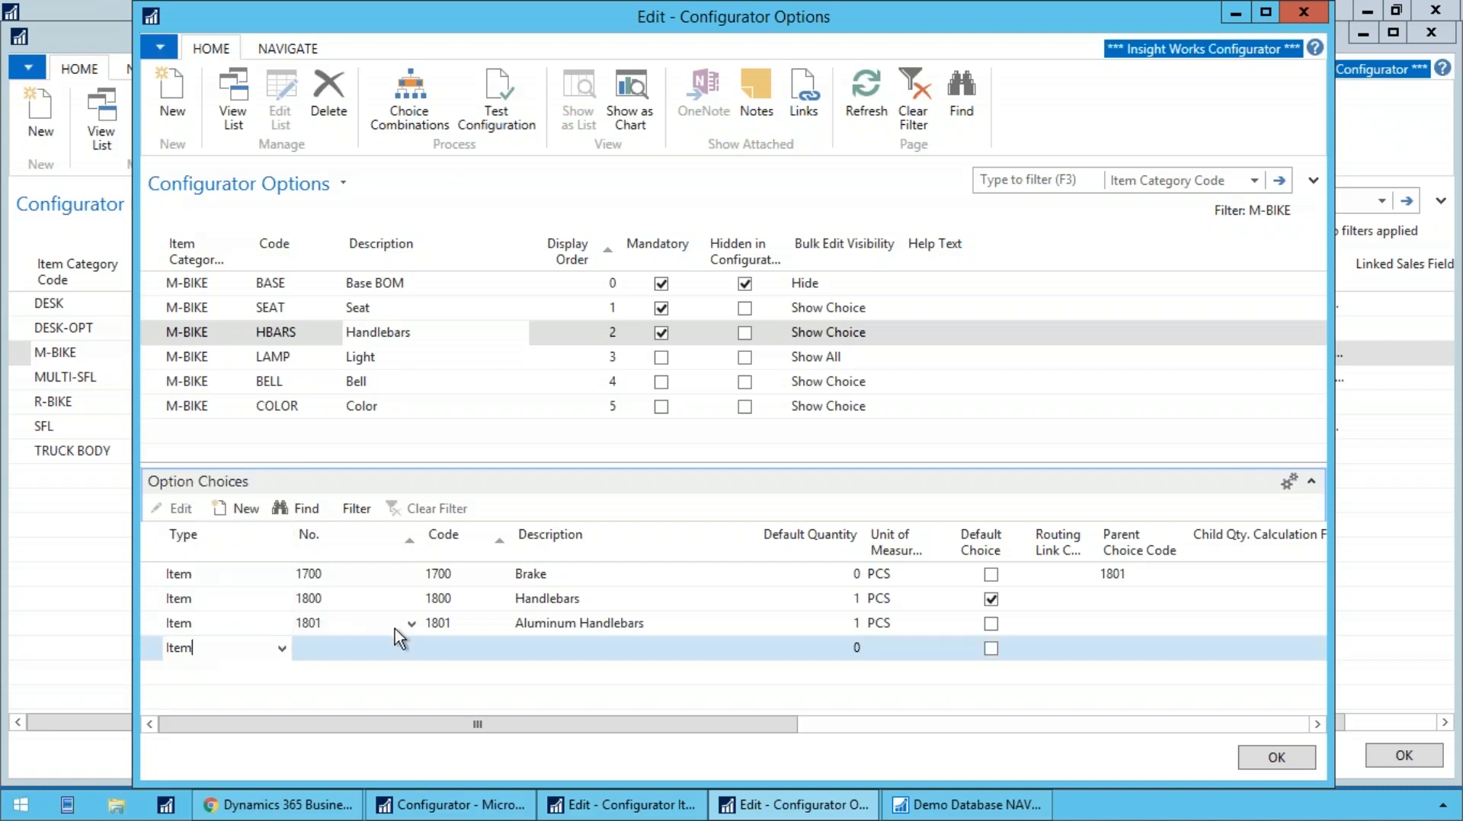
{"action": "key", "text": "Up"}
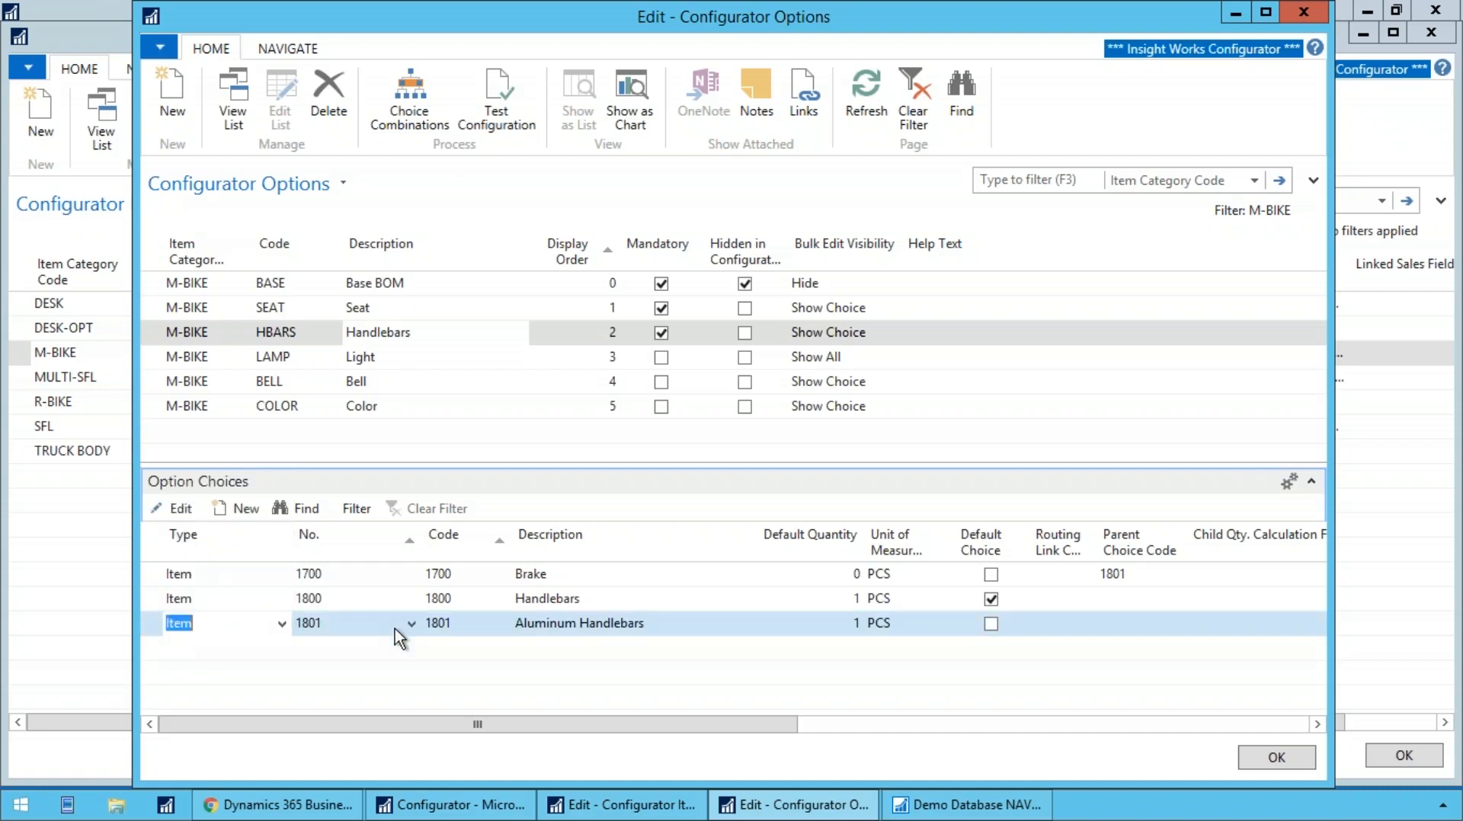
Step: Open the option choice card for Aluminum Handlebars, review its fields and close it
{"action": "left_click", "coordinate": [177, 509]}
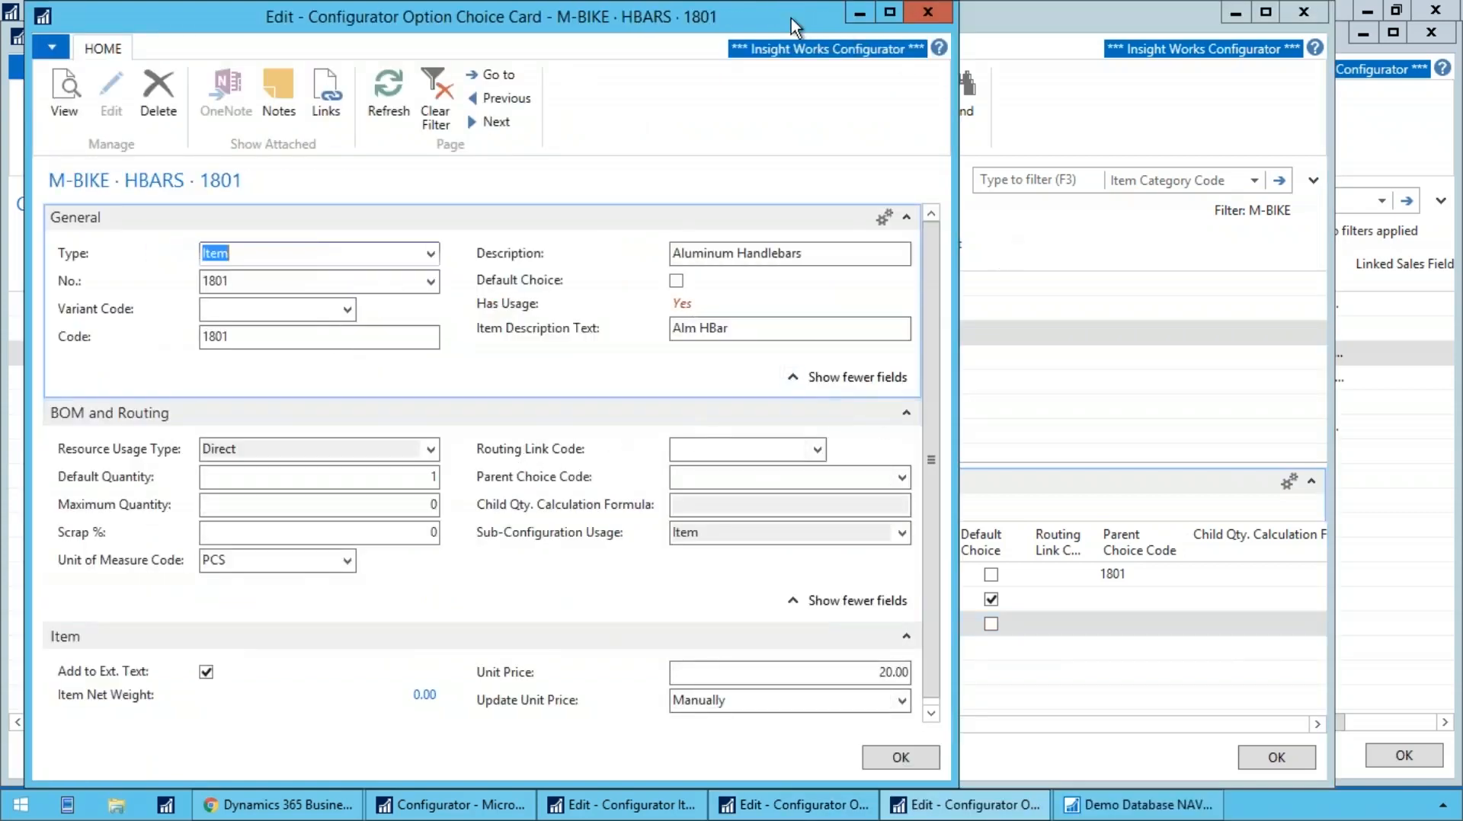
{"action": "left_click_drag", "start_coordinate": [762, 21], "coordinate": [917, 34]}
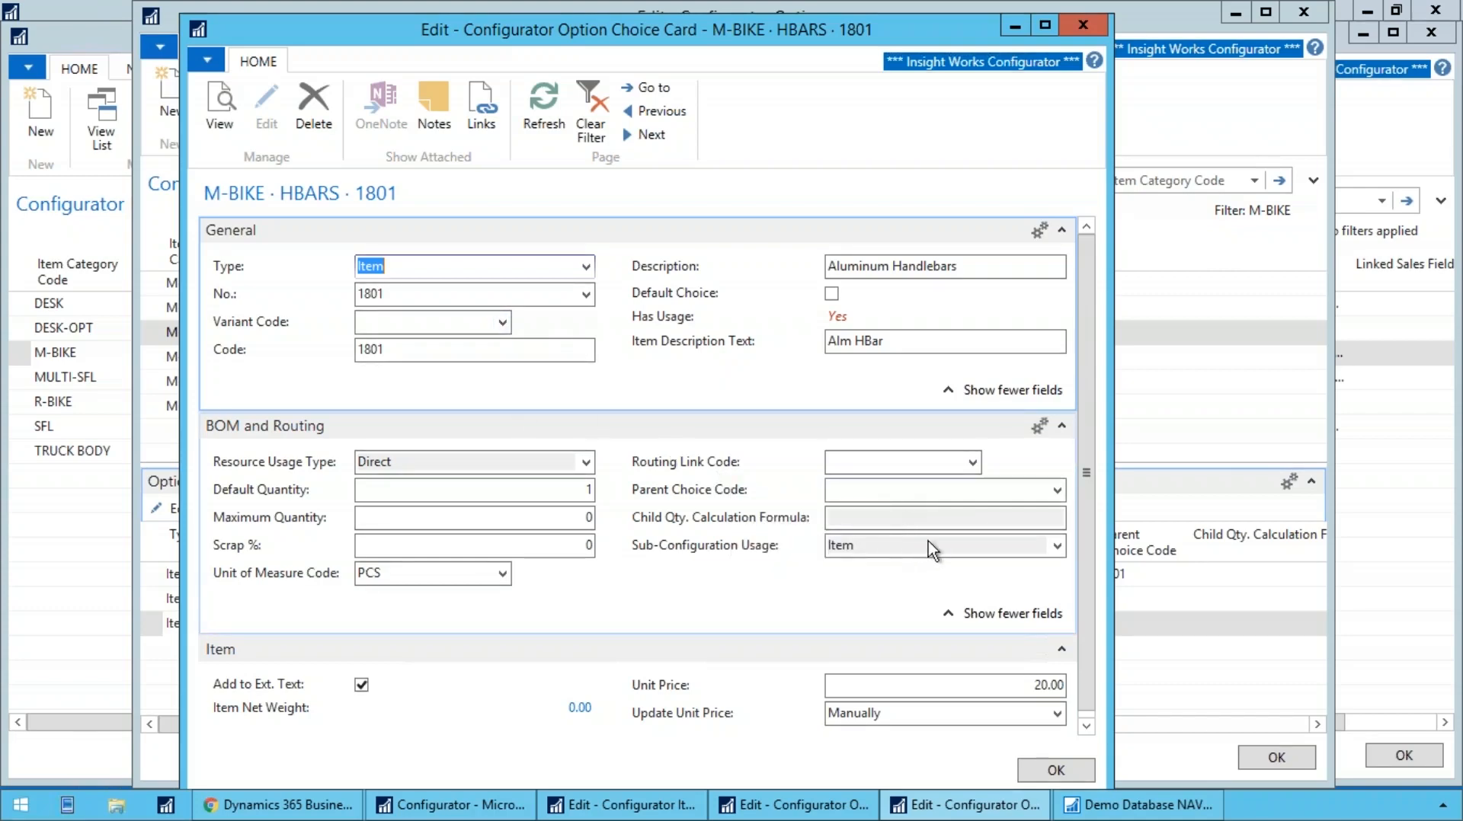
{"action": "scroll", "coordinate": [822, 670], "scroll_direction": "down", "scroll_amount": 1}
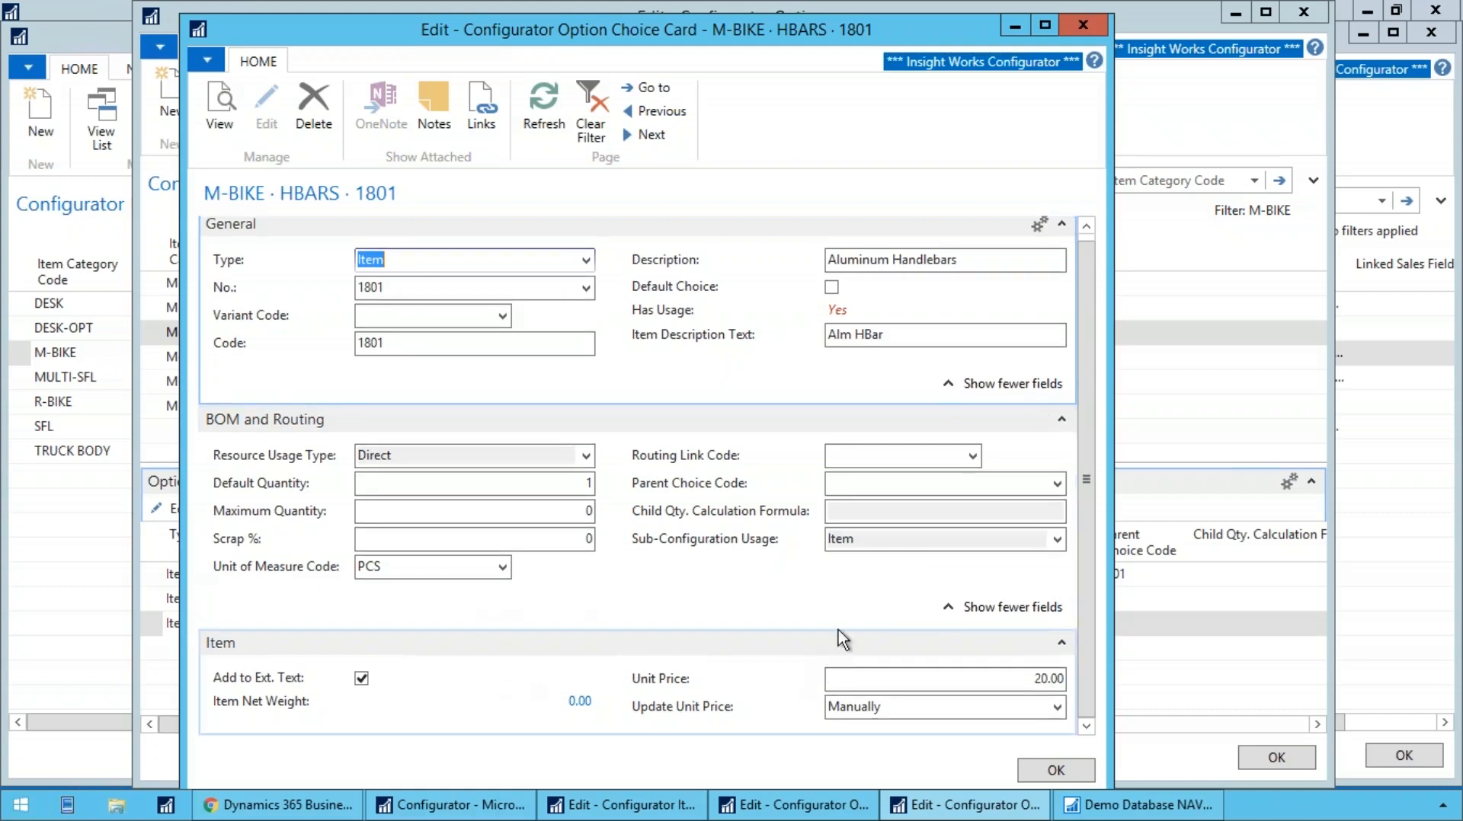
{"action": "scroll", "coordinate": [597, 597], "scroll_direction": "up", "scroll_amount": 1}
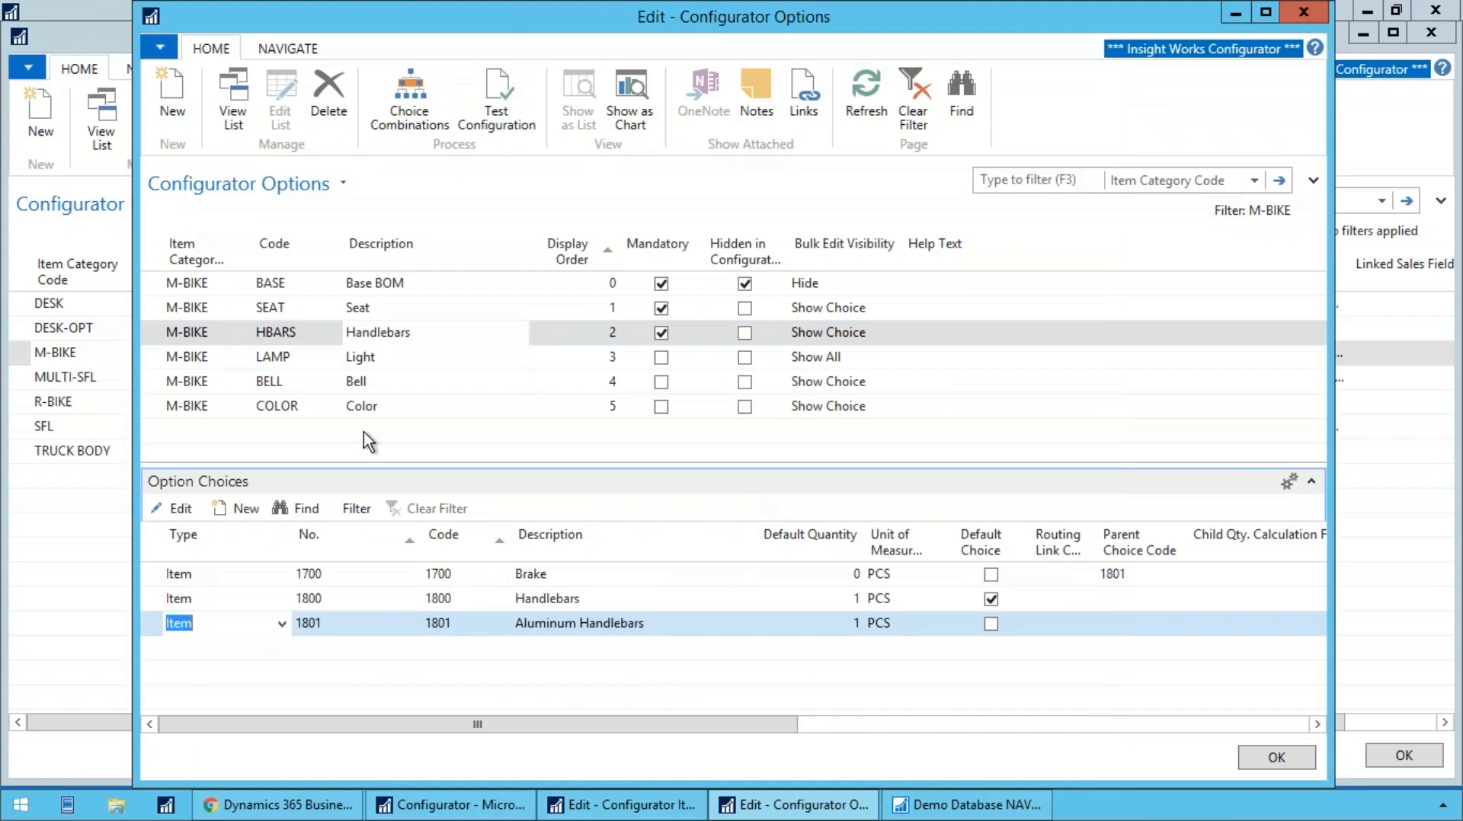
Step: Browse the choices of the mountain bike's other options and check the Seat option's bulk edit visibility
{"action": "left_click", "coordinate": [207, 355]}
{"action": "key", "text": "Down"}
{"action": "key", "text": "Up"}
{"action": "key", "text": "Up"}
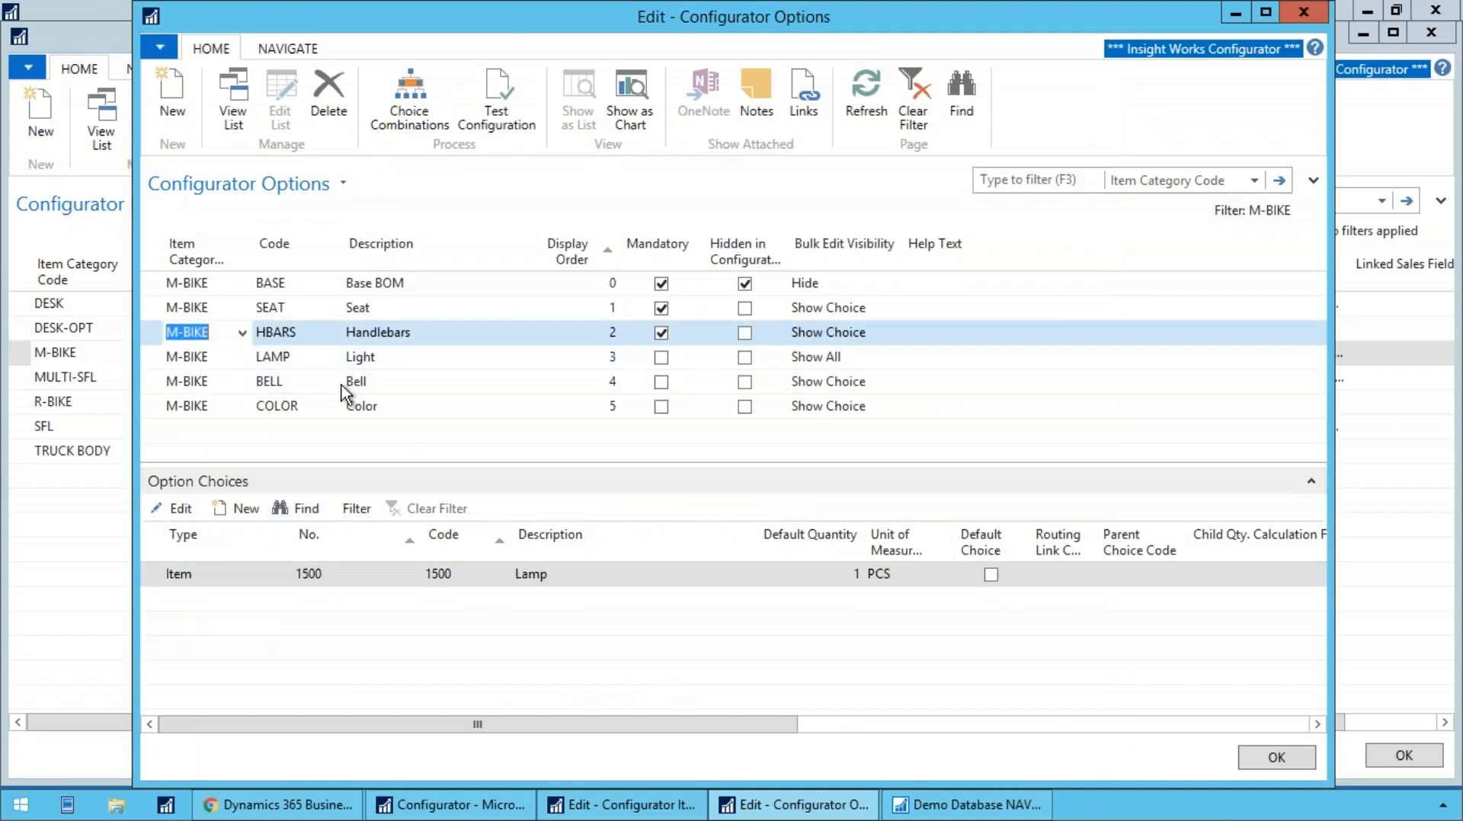
{"action": "key", "text": "Up"}
{"action": "key", "text": "Up"}
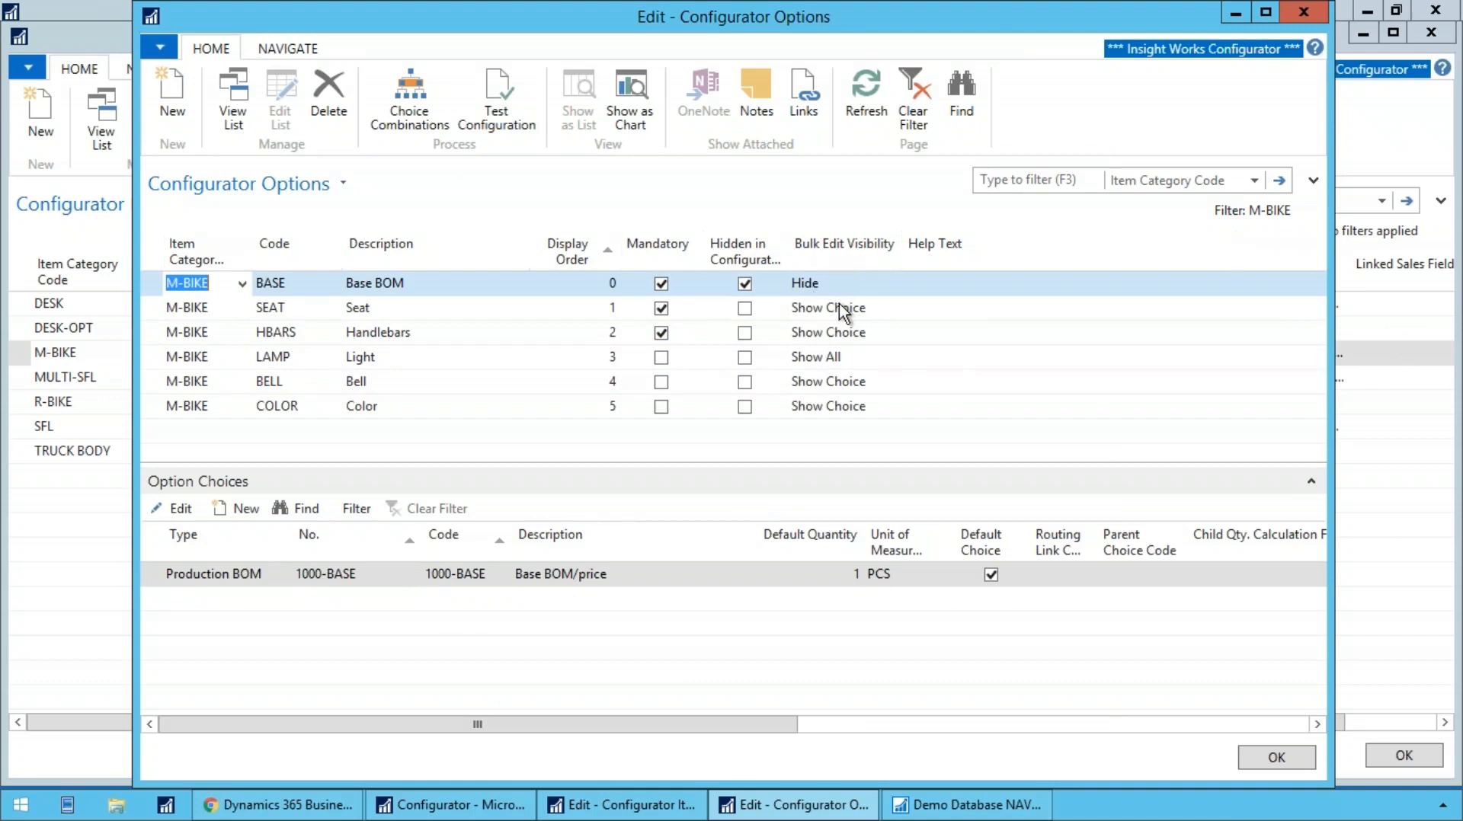
{"action": "left_click", "coordinate": [821, 309]}
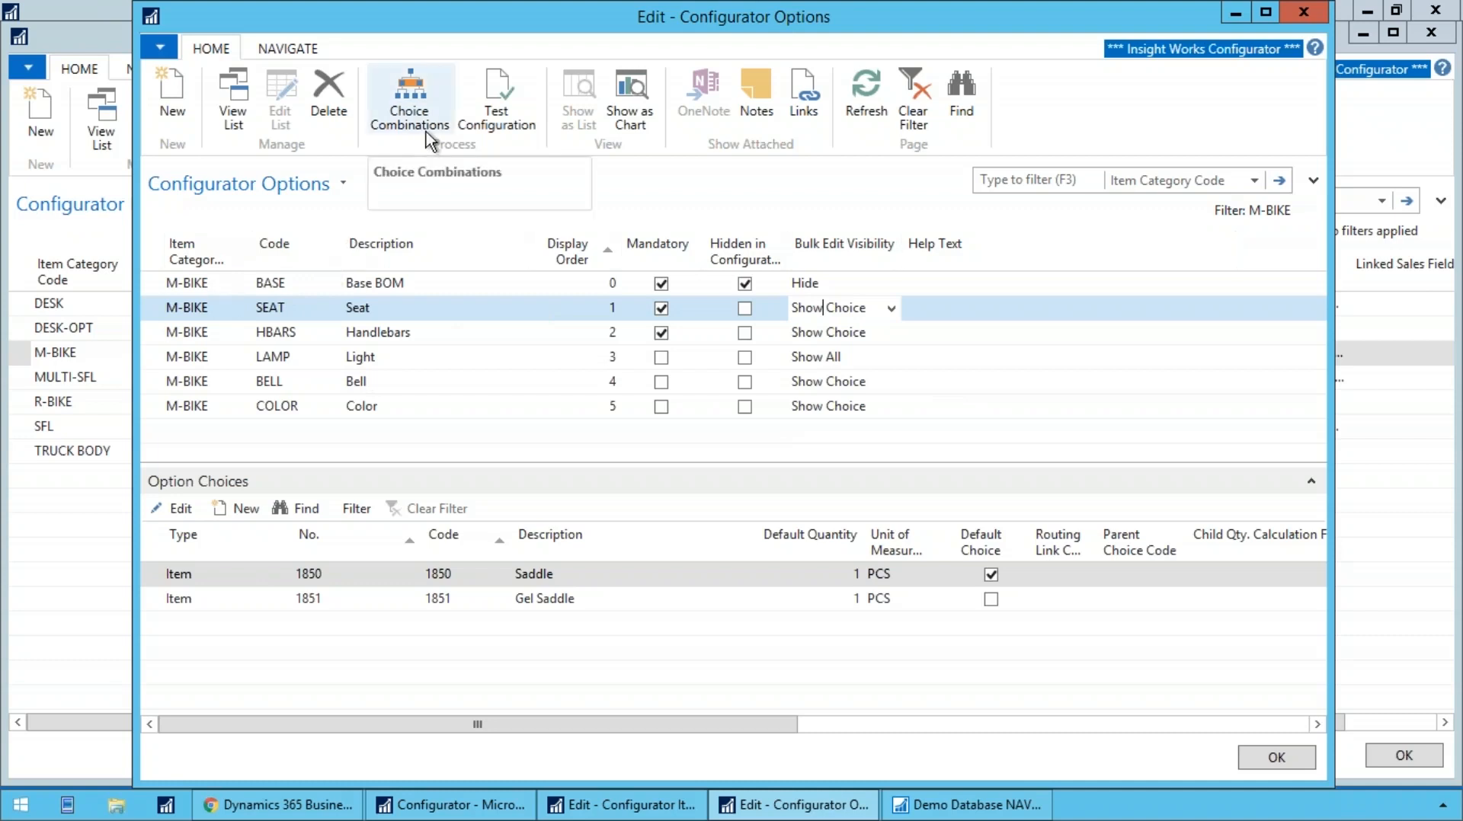
Step: Open the mountain bike's choice combinations and inspect the selected choice code of the handlebars rule
{"action": "left_click", "coordinate": [362, 335]}
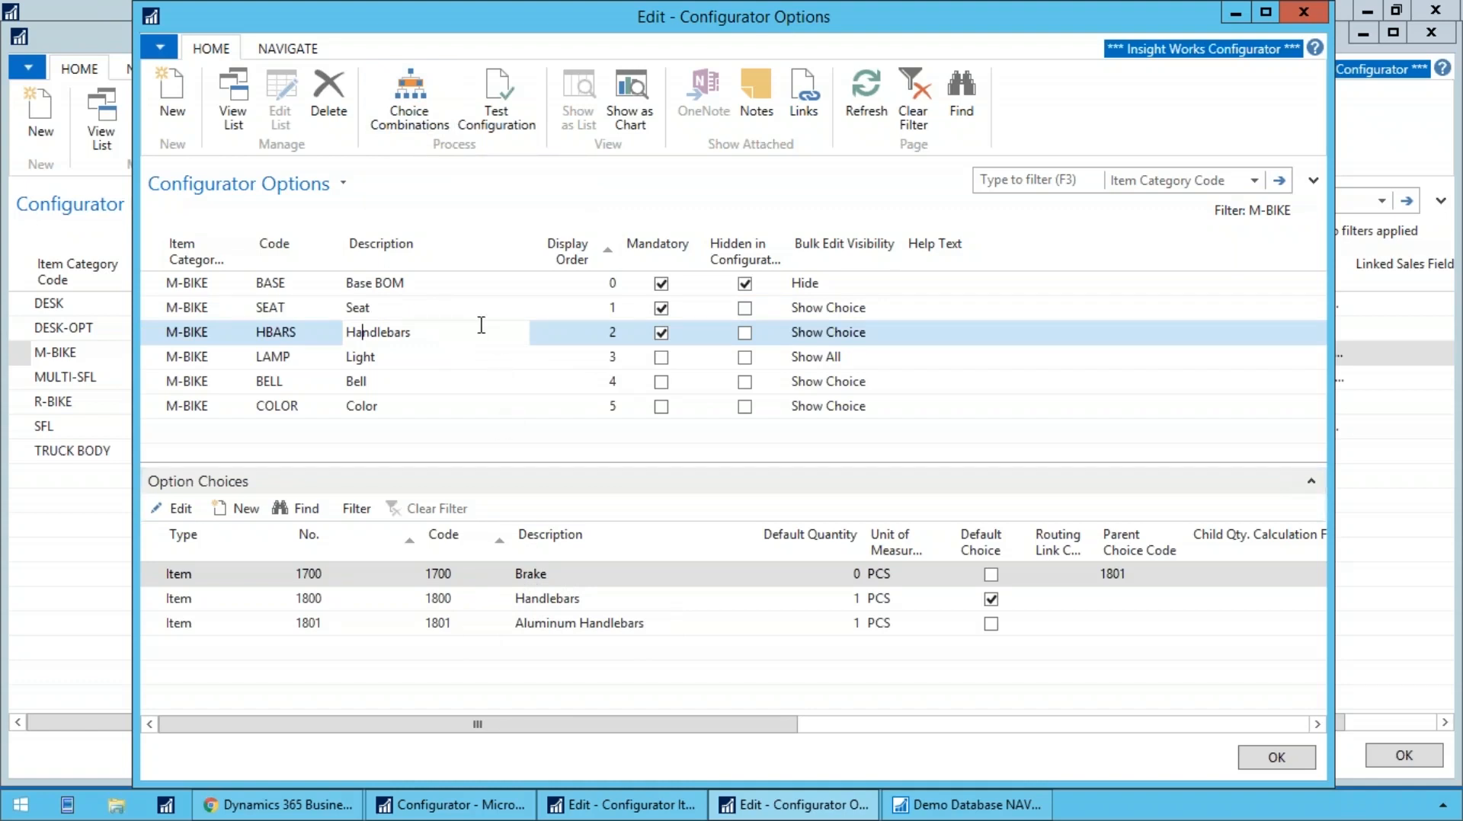
{"action": "left_click", "coordinate": [408, 127]}
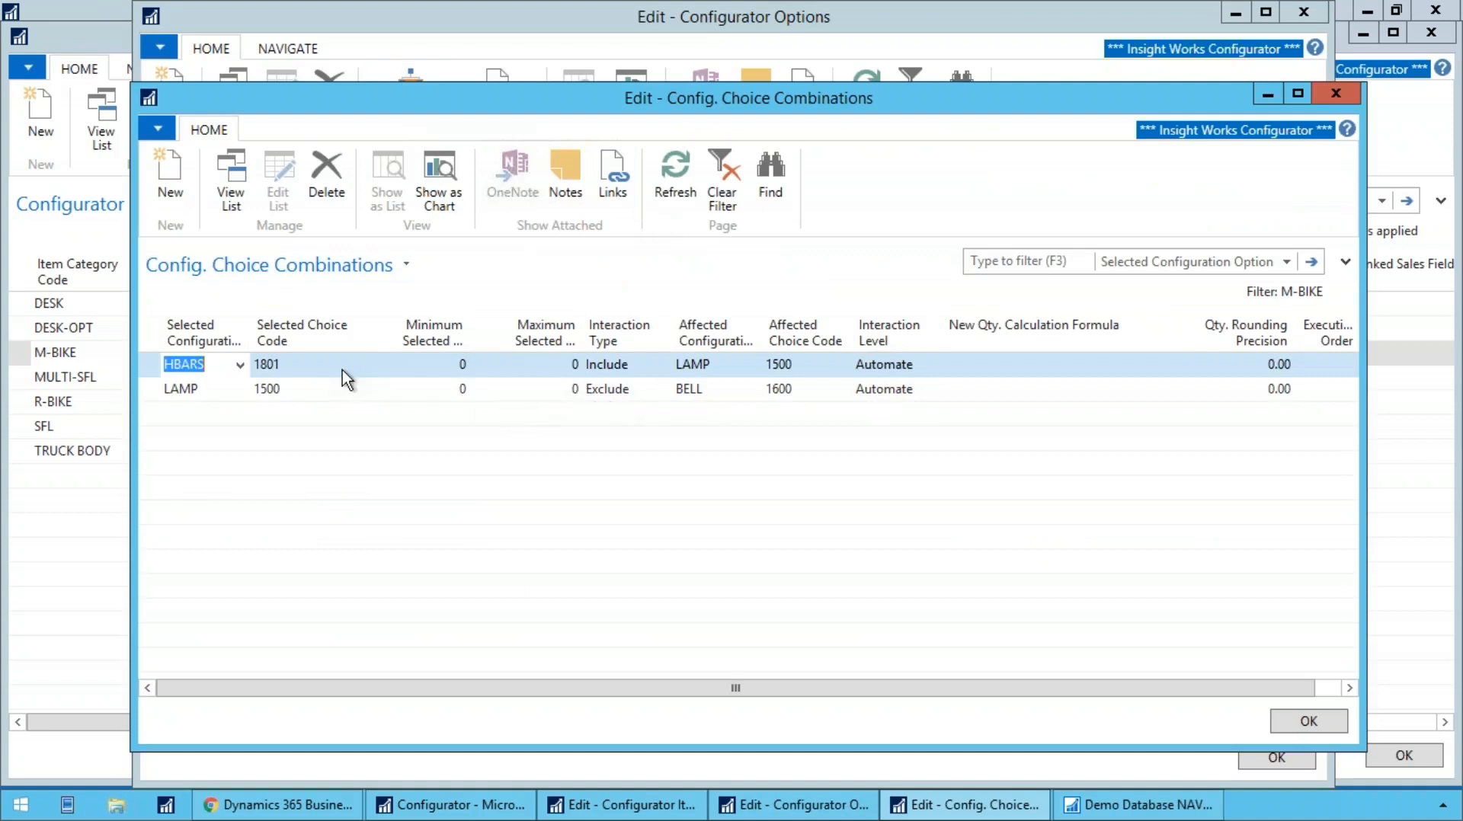
{"action": "left_click", "coordinate": [281, 367]}
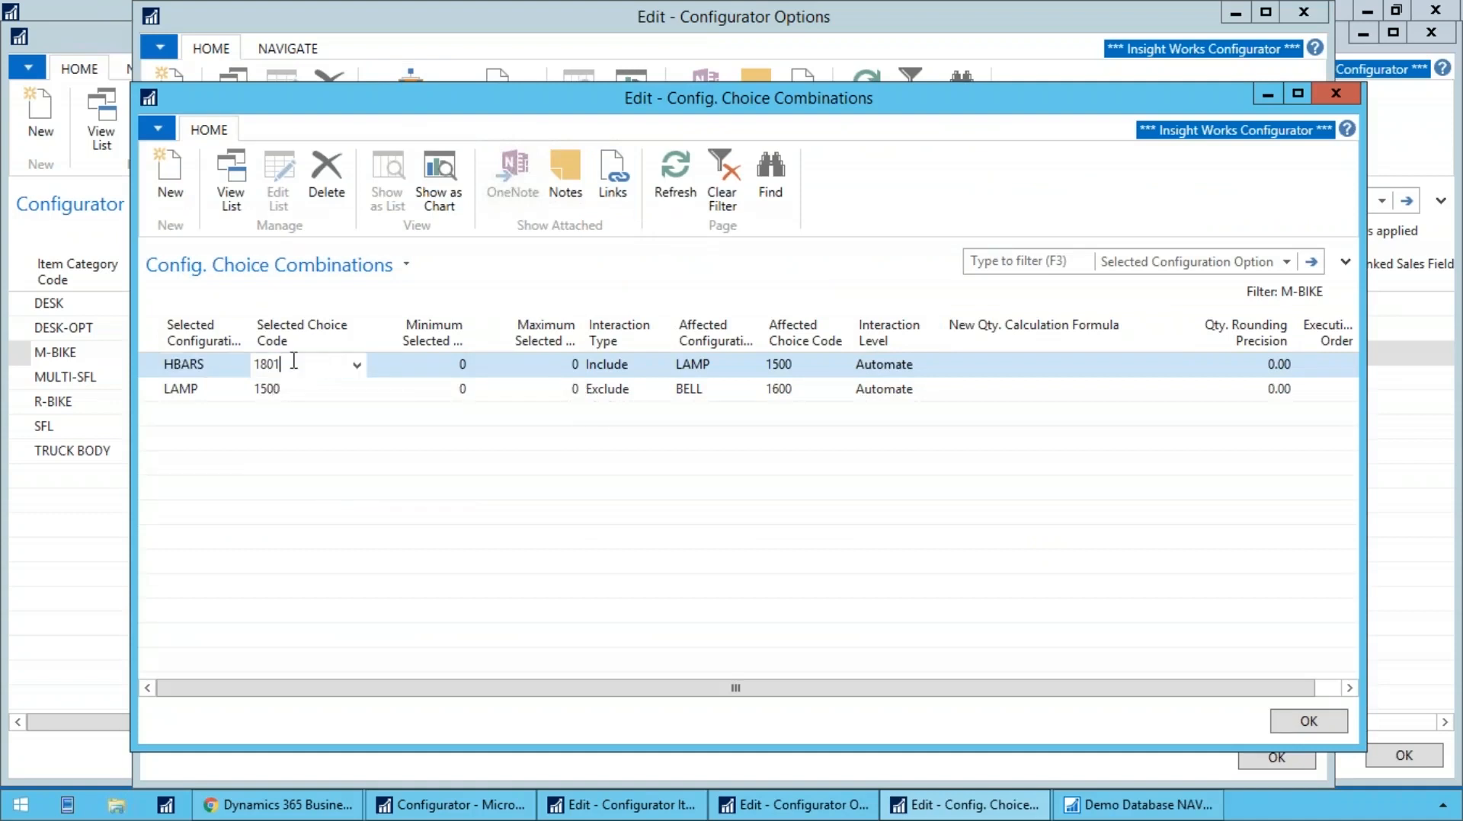
{"action": "left_click", "coordinate": [357, 366]}
{"action": "left_click", "coordinate": [358, 369]}
Step: Inspect the selected choice code of the lamp rule and close the choice combinations
{"action": "left_click", "coordinate": [289, 391]}
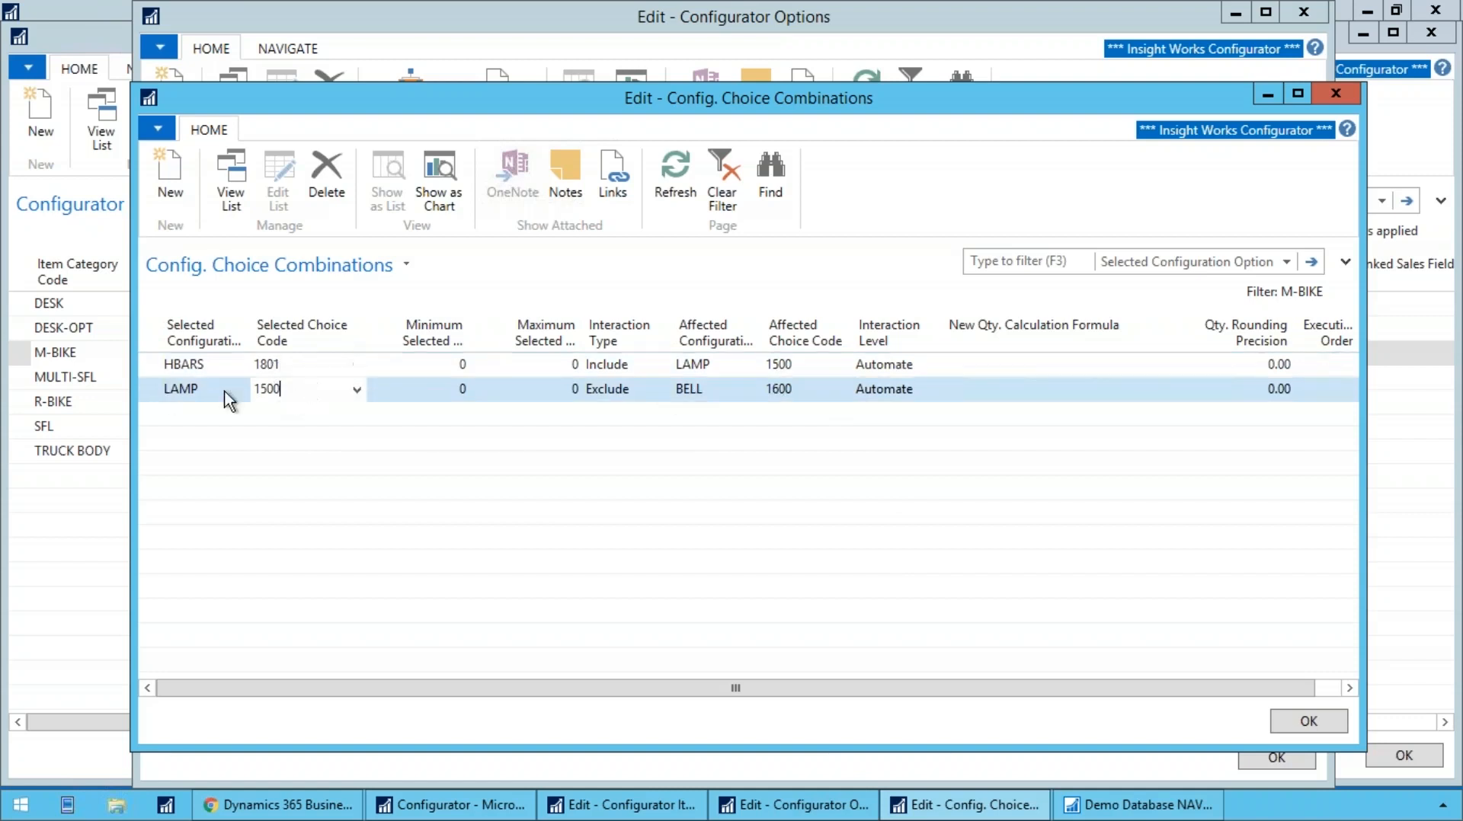
{"action": "left_click", "coordinate": [356, 391]}
{"action": "left_click", "coordinate": [359, 391]}
{"action": "key", "text": "Escape"}
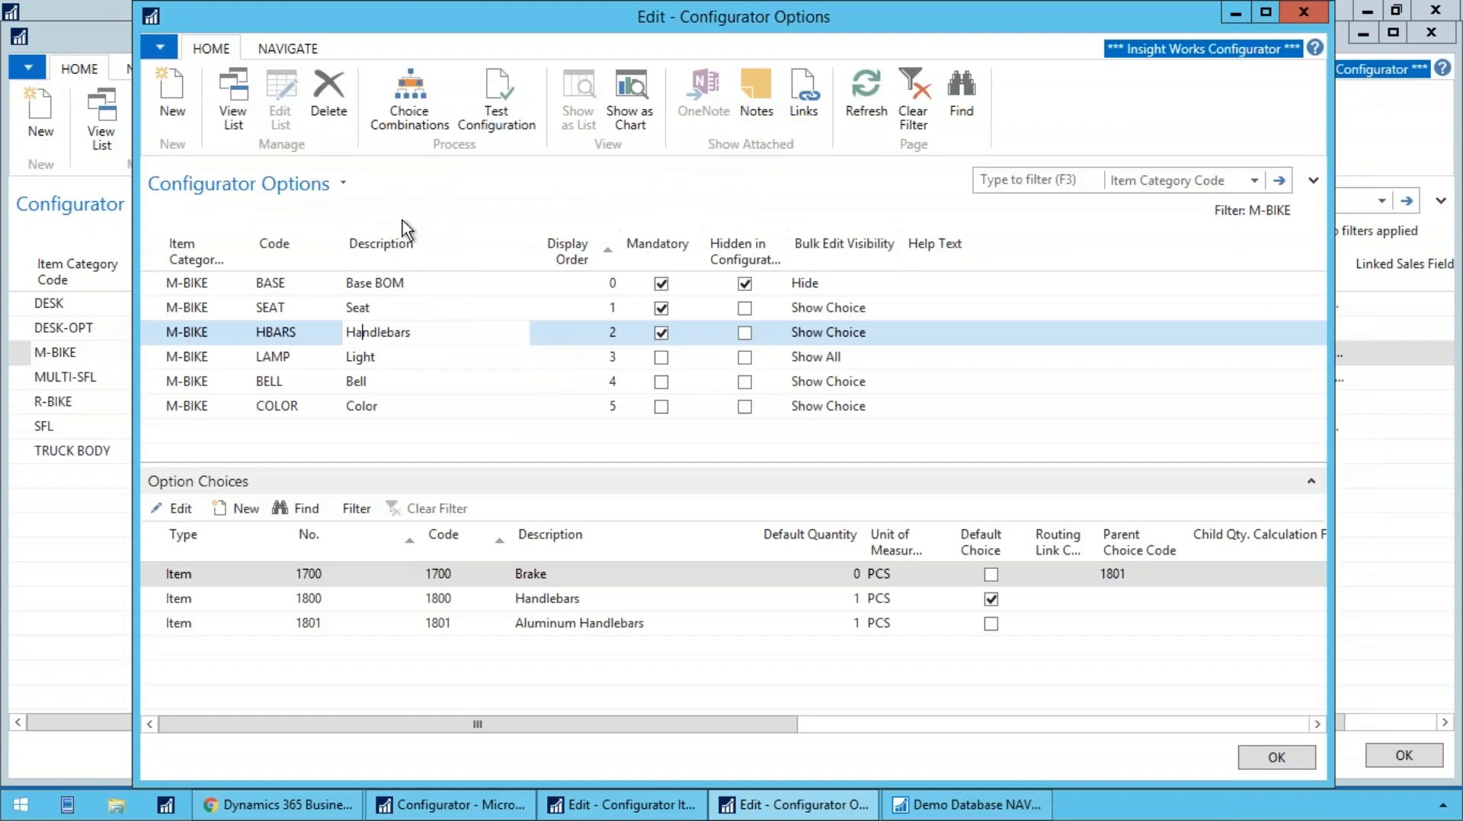
Step: Switch to the DESK category's configurator options and view the choices of its Finish option
{"action": "key", "text": "Escape"}
{"action": "left_click", "coordinate": [75, 304]}
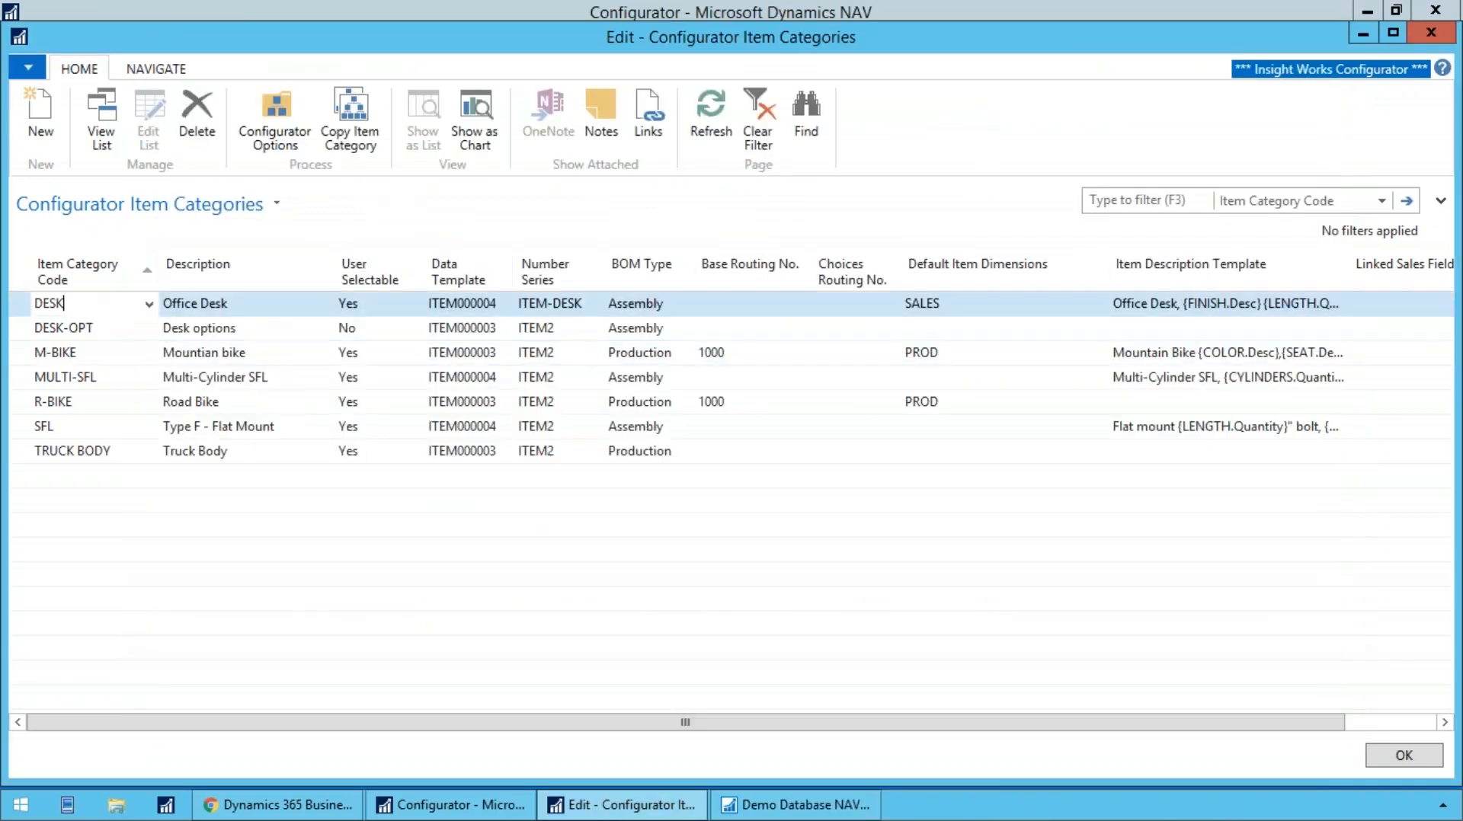
{"action": "left_click", "coordinate": [286, 139]}
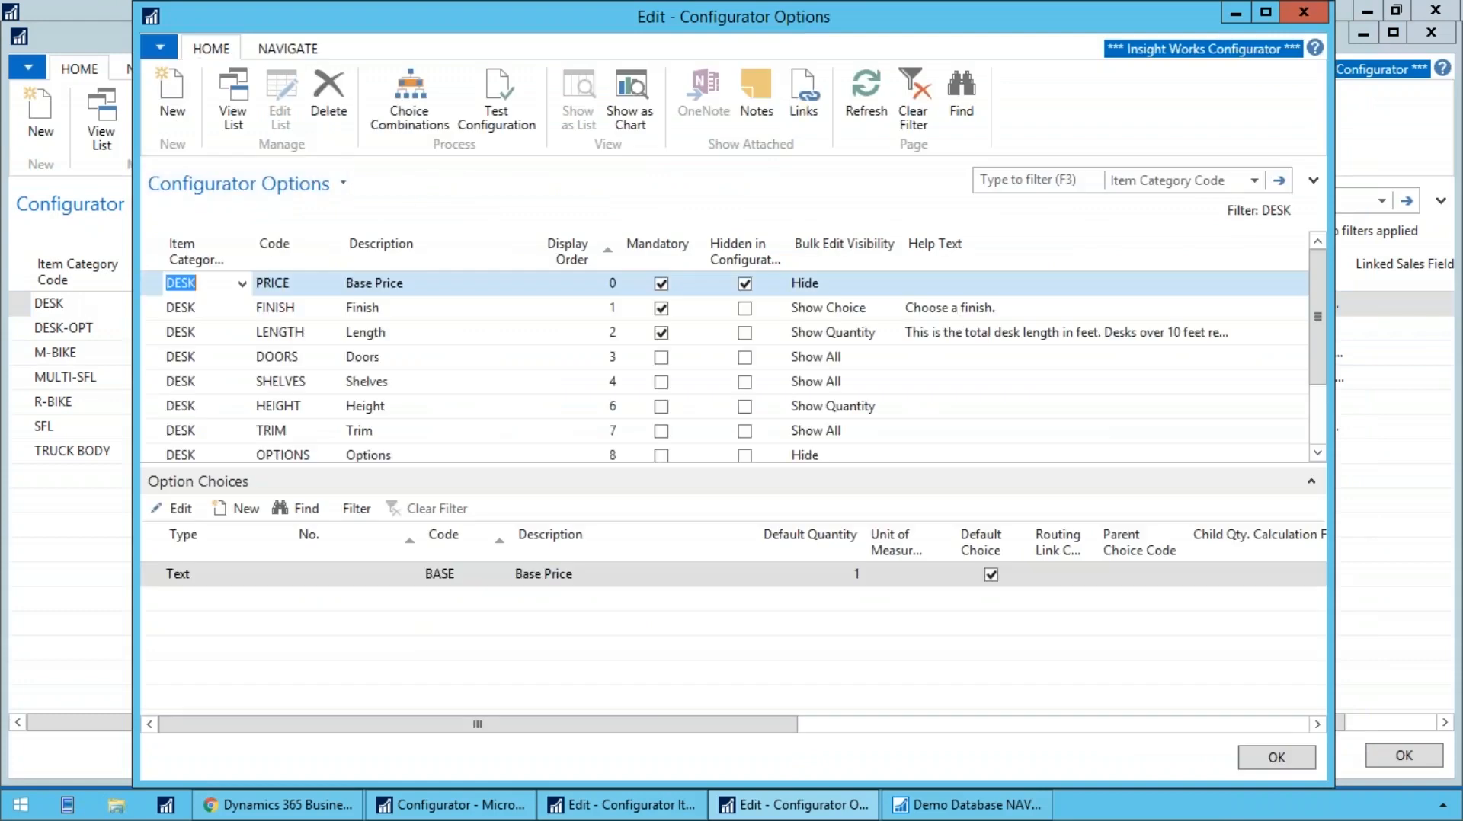
{"action": "left_click", "coordinate": [282, 308]}
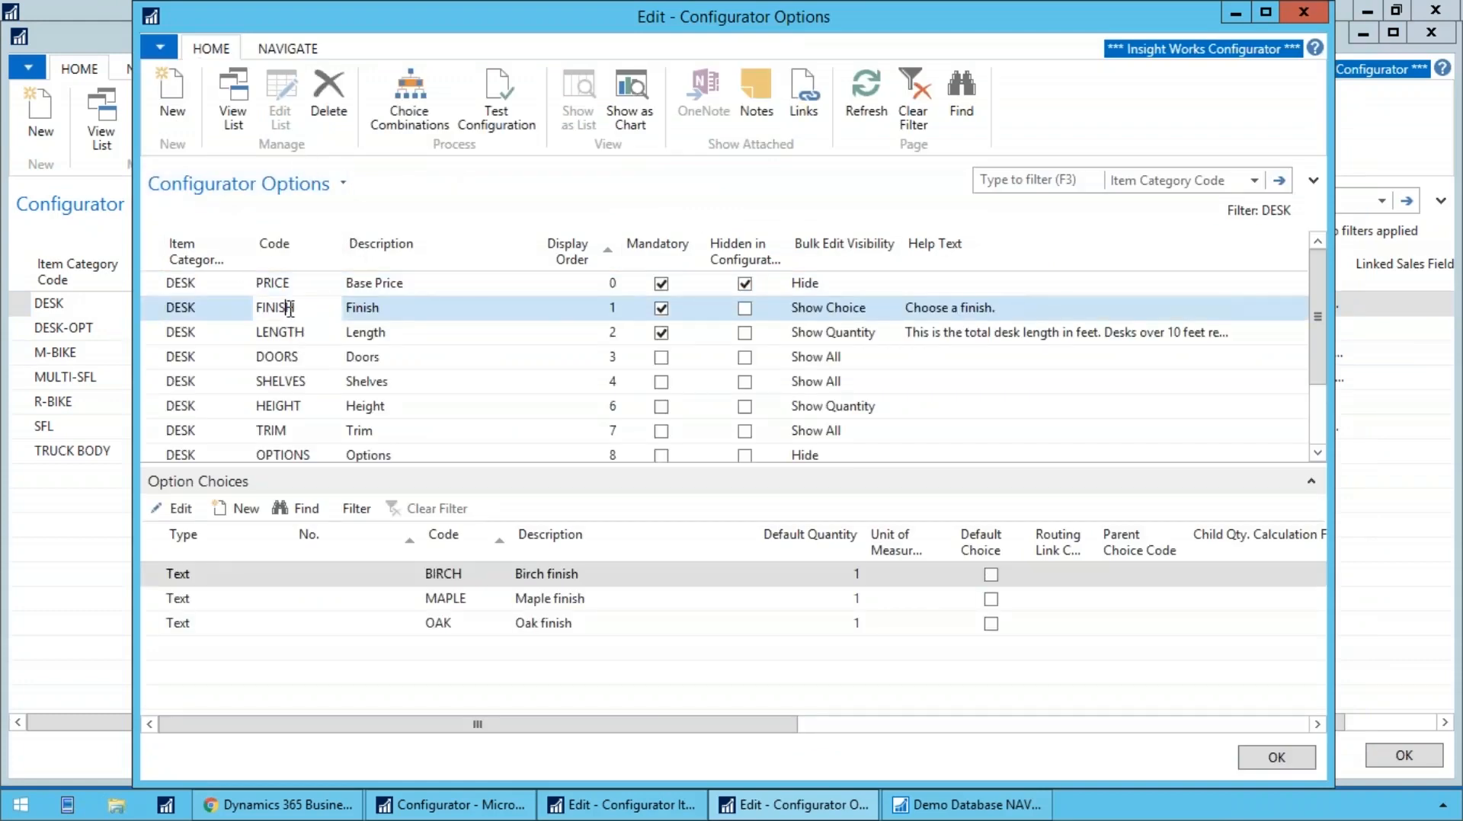
Step: Open the desk's choice combinations and examine the quantity calculation formula of the HEIGHT rule
{"action": "left_click", "coordinate": [422, 117]}
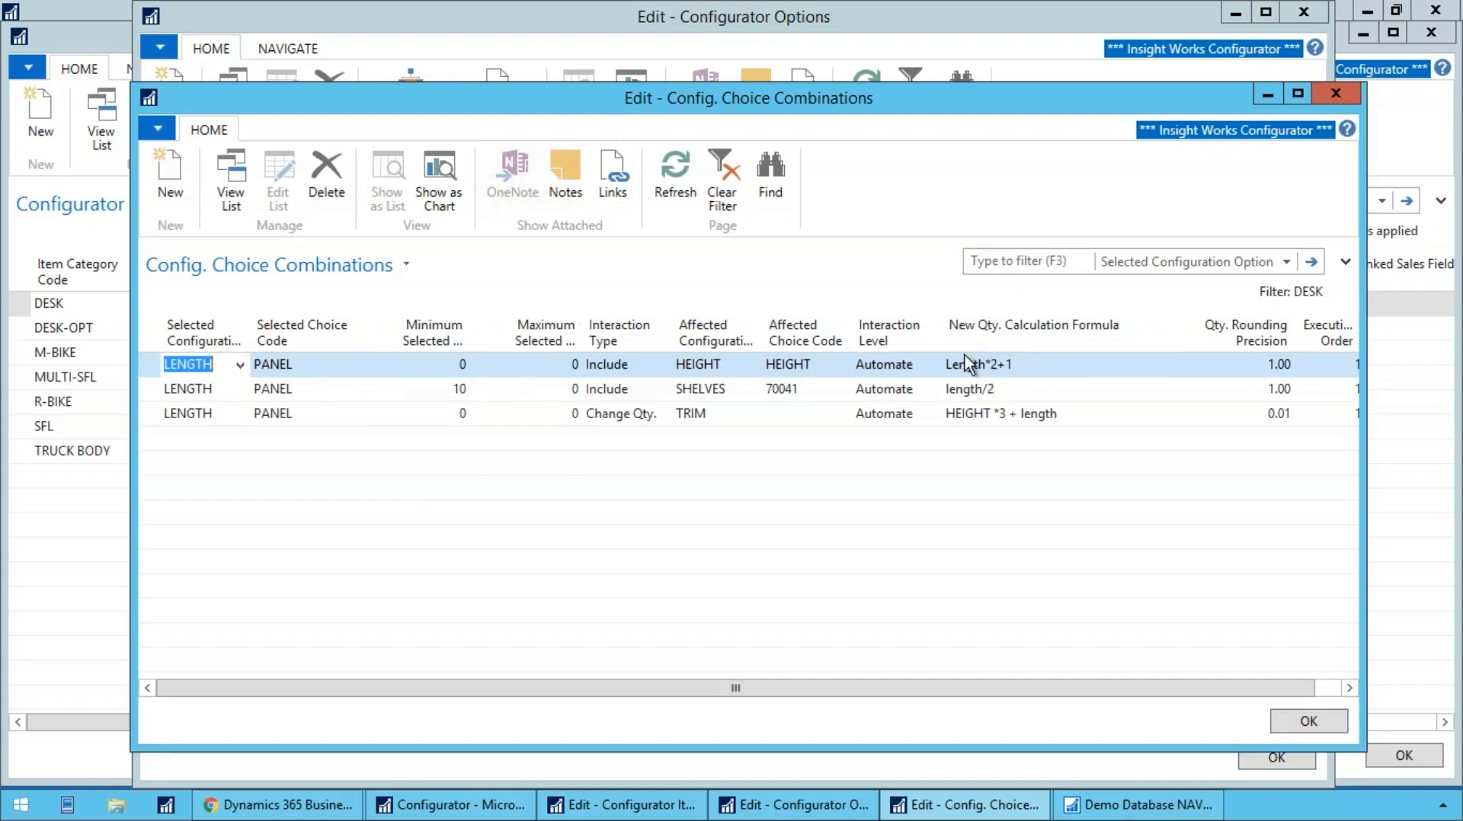
{"action": "left_click", "coordinate": [1030, 366]}
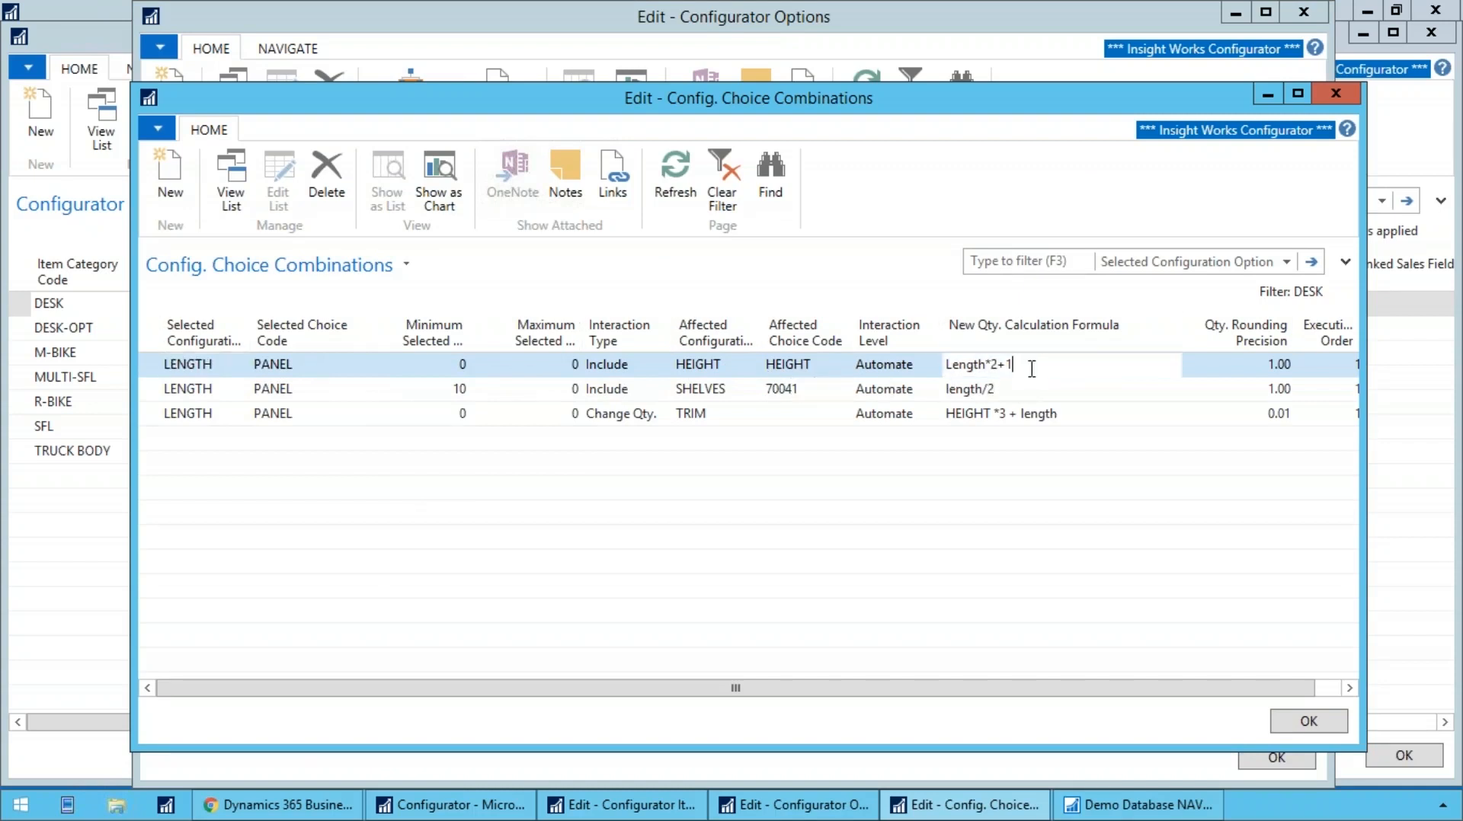
{"action": "left_click_drag", "start_coordinate": [1031, 365], "coordinate": [941, 372]}
{"action": "left_click", "coordinate": [989, 366]}
Step: Examine the SHELVES rule's minimum quantity and formula and the TRIM rule, and close the choice combinations
{"action": "left_click", "coordinate": [461, 390]}
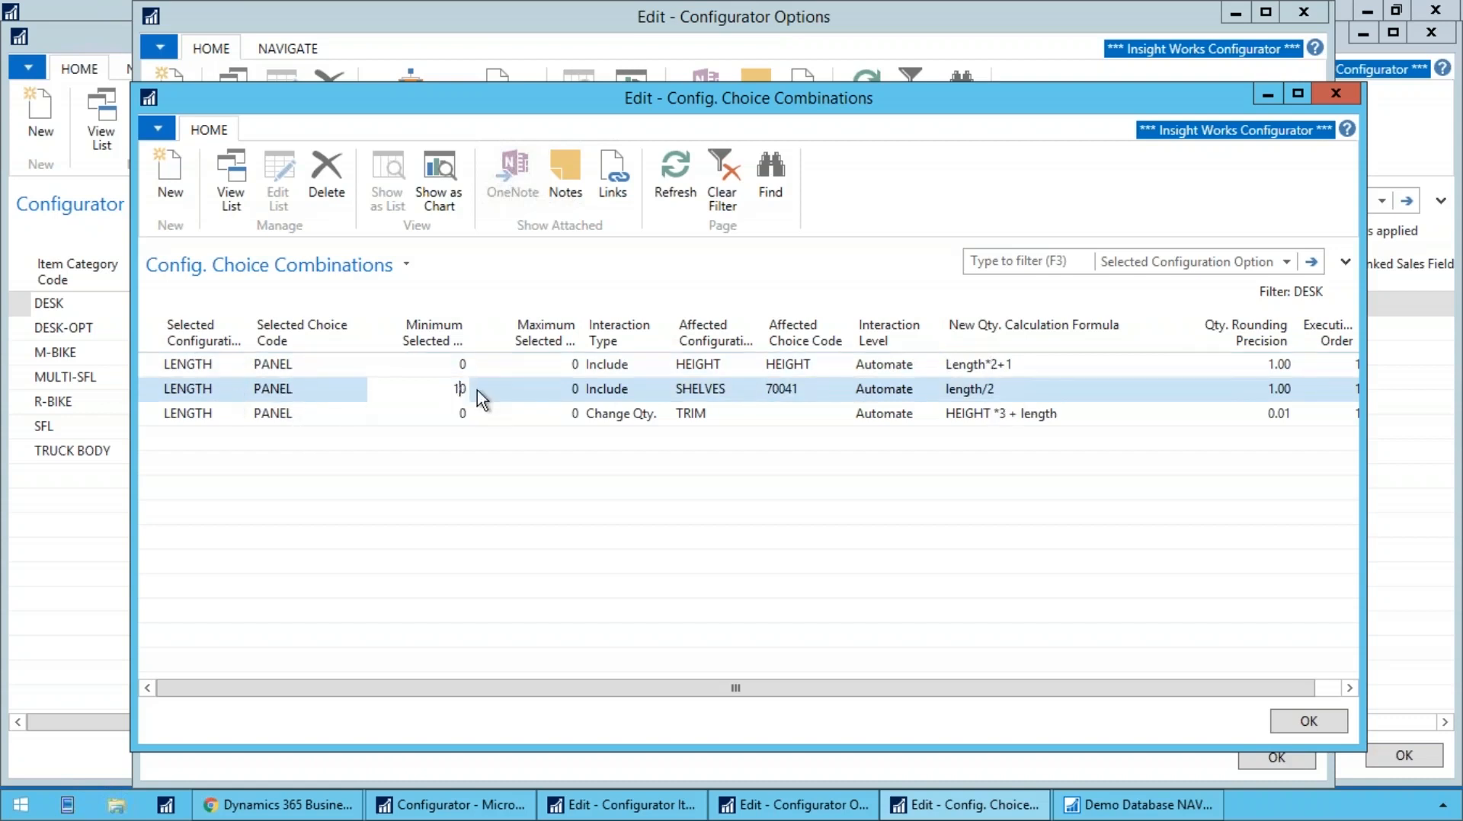
{"action": "double_click", "coordinate": [439, 386]}
{"action": "left_click", "coordinate": [957, 391]}
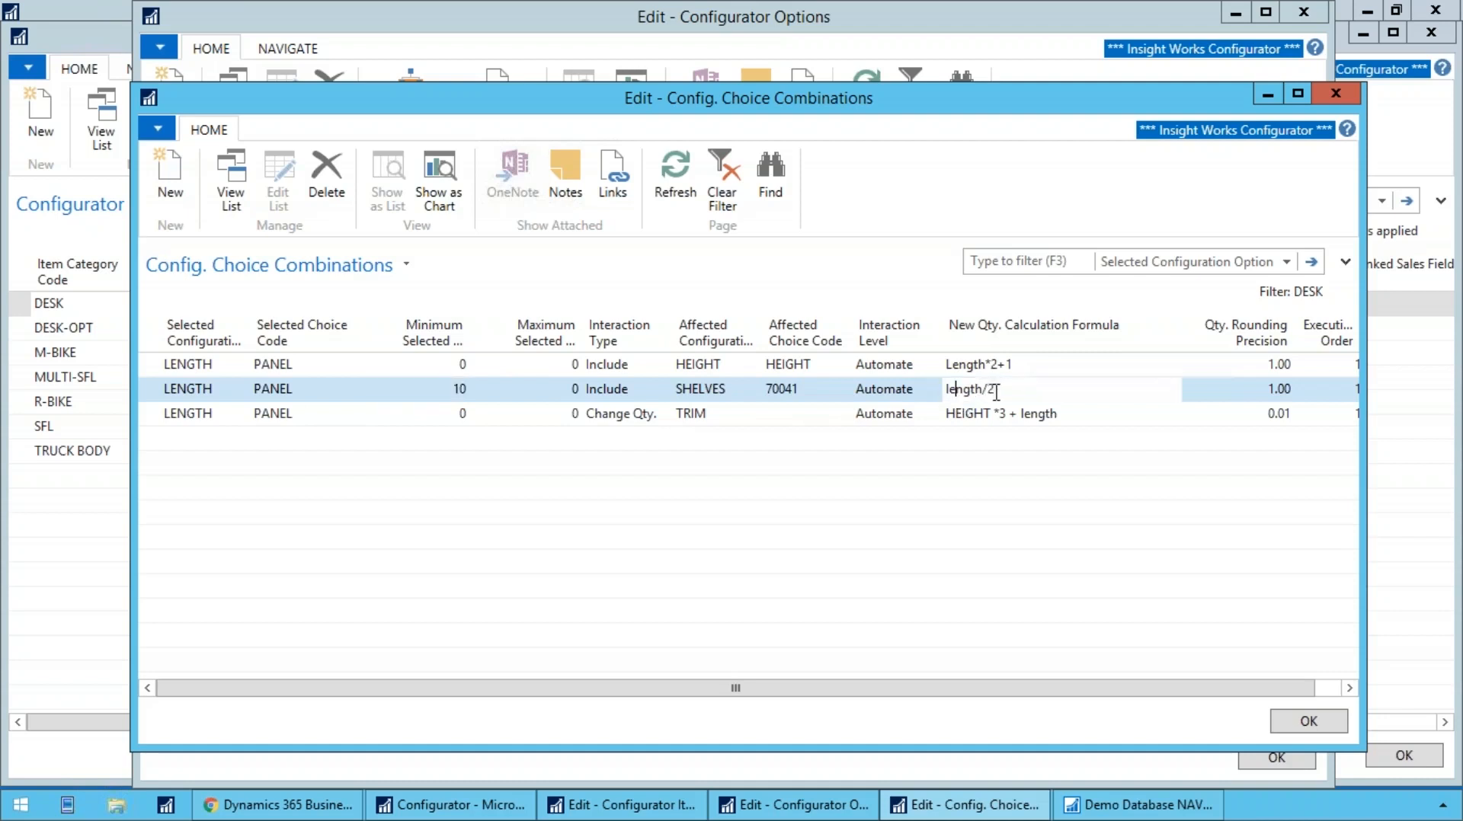
{"action": "left_click", "coordinate": [996, 392]}
{"action": "left_click", "coordinate": [271, 415]}
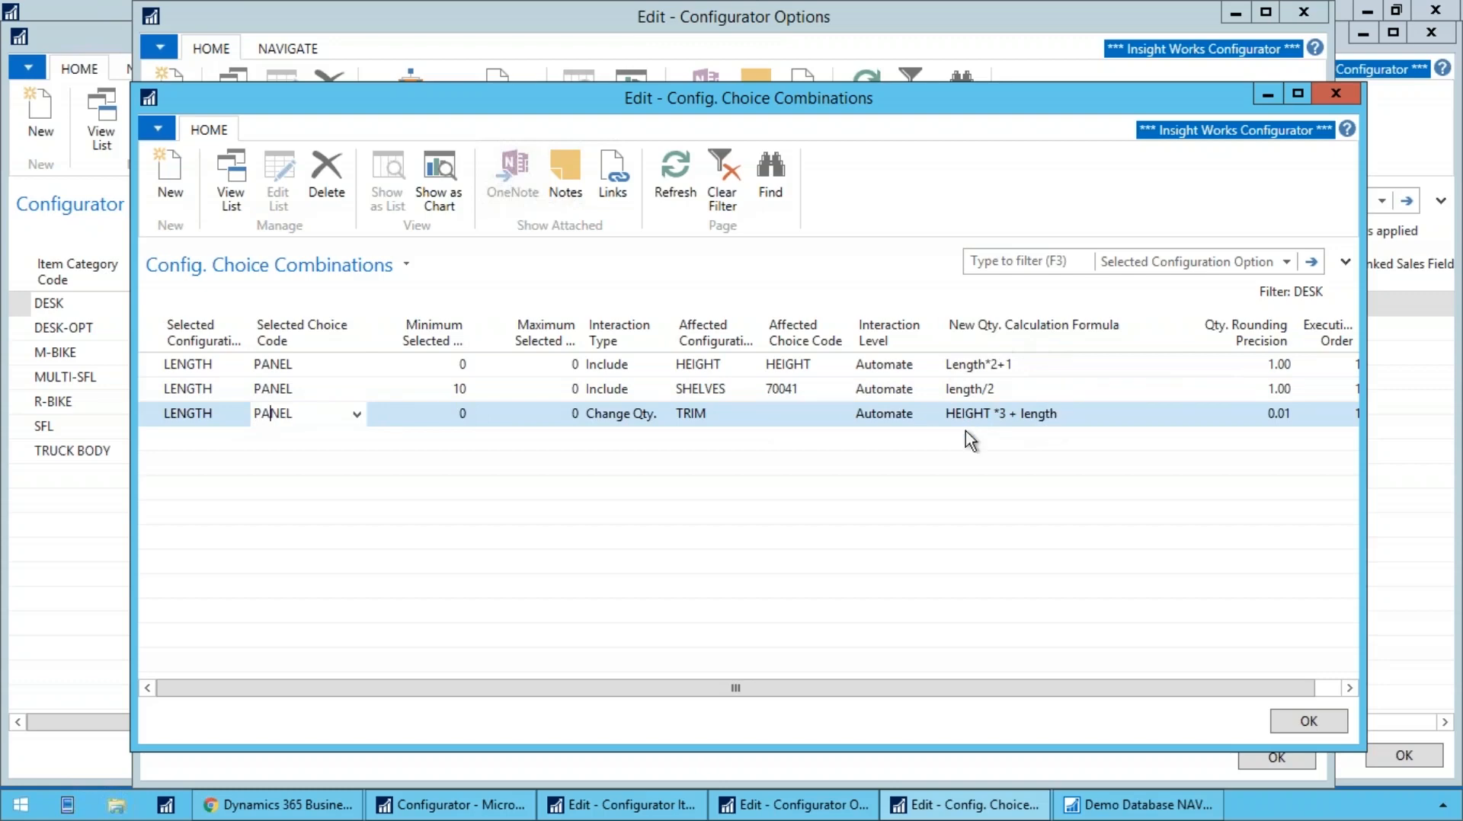
{"action": "key", "text": "Escape"}
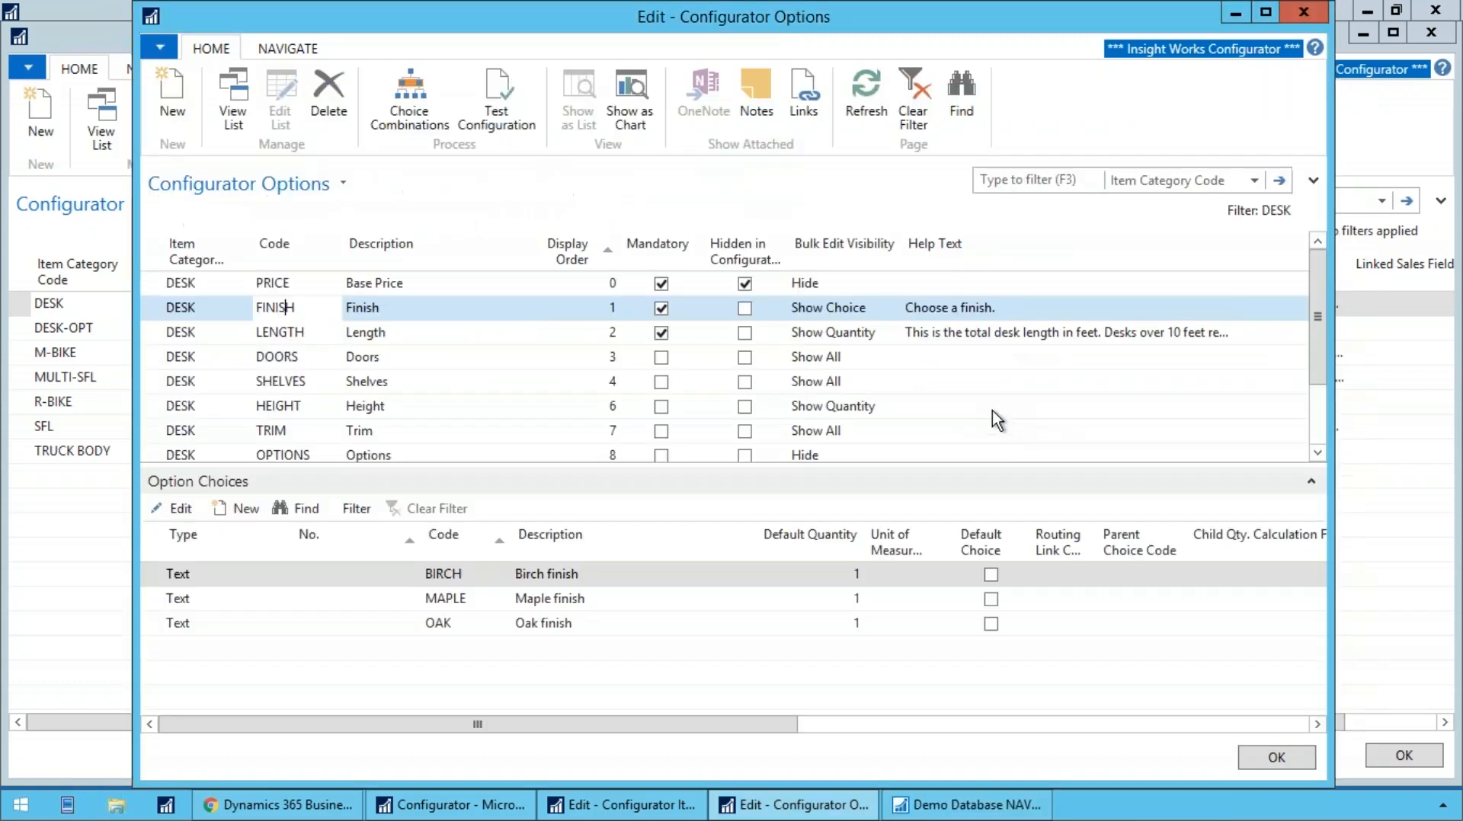
Step: View the choices of the desk's Length option and examine the child choices belonging to the PANEL choice
{"action": "left_click", "coordinate": [279, 333]}
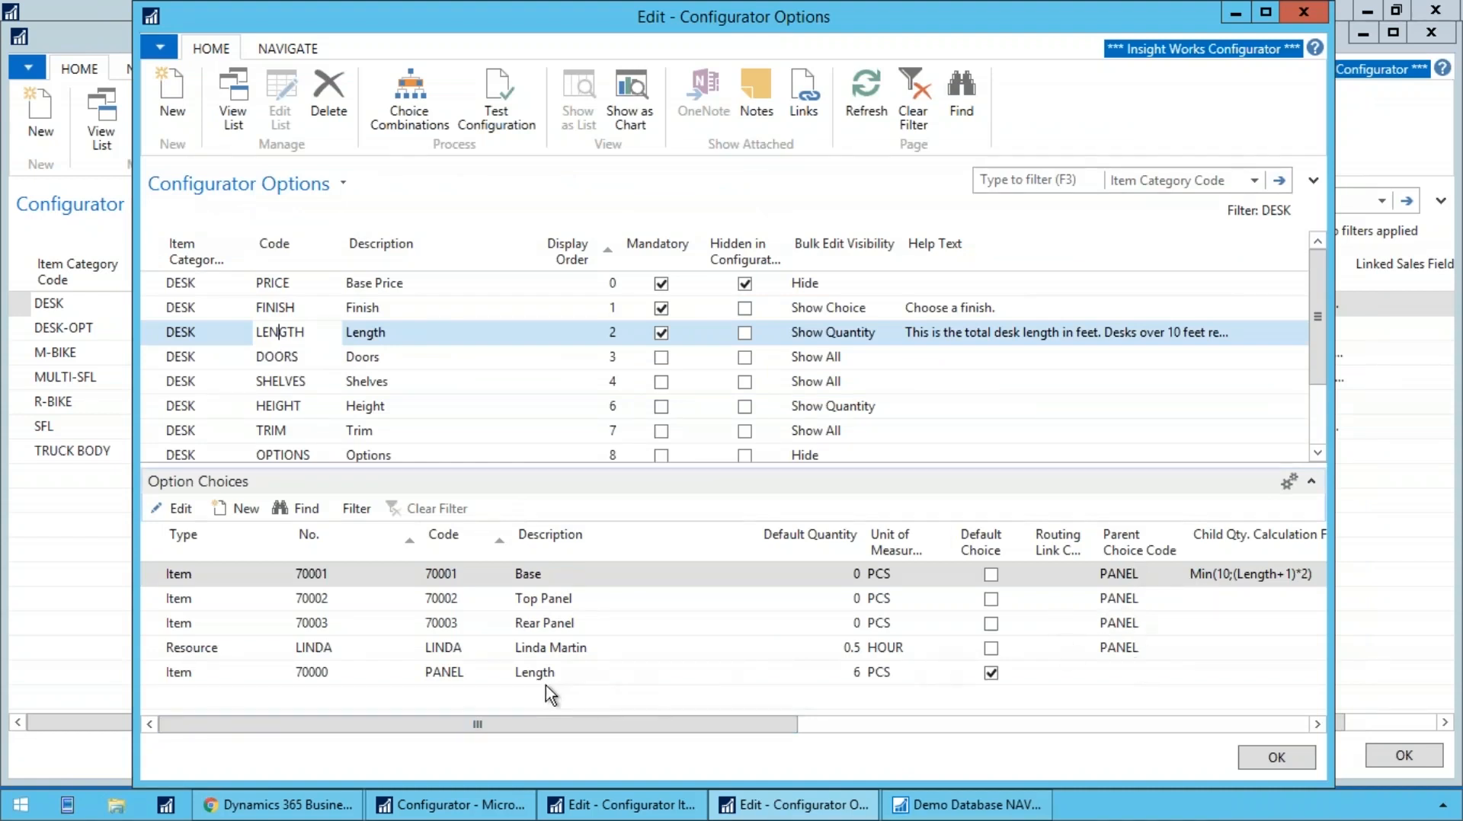
{"action": "left_click", "coordinate": [568, 674]}
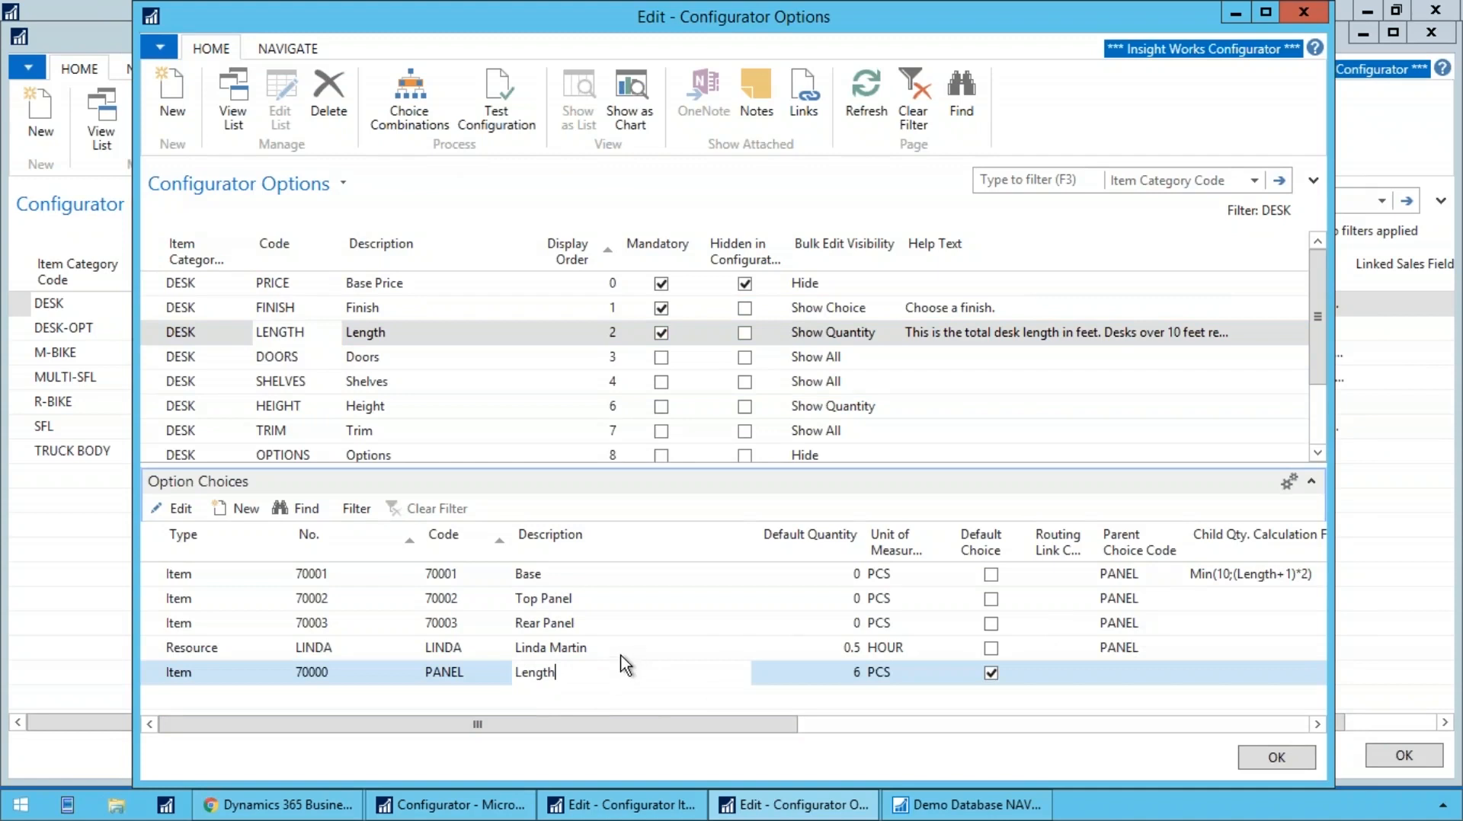
{"action": "left_click", "coordinate": [621, 648]}
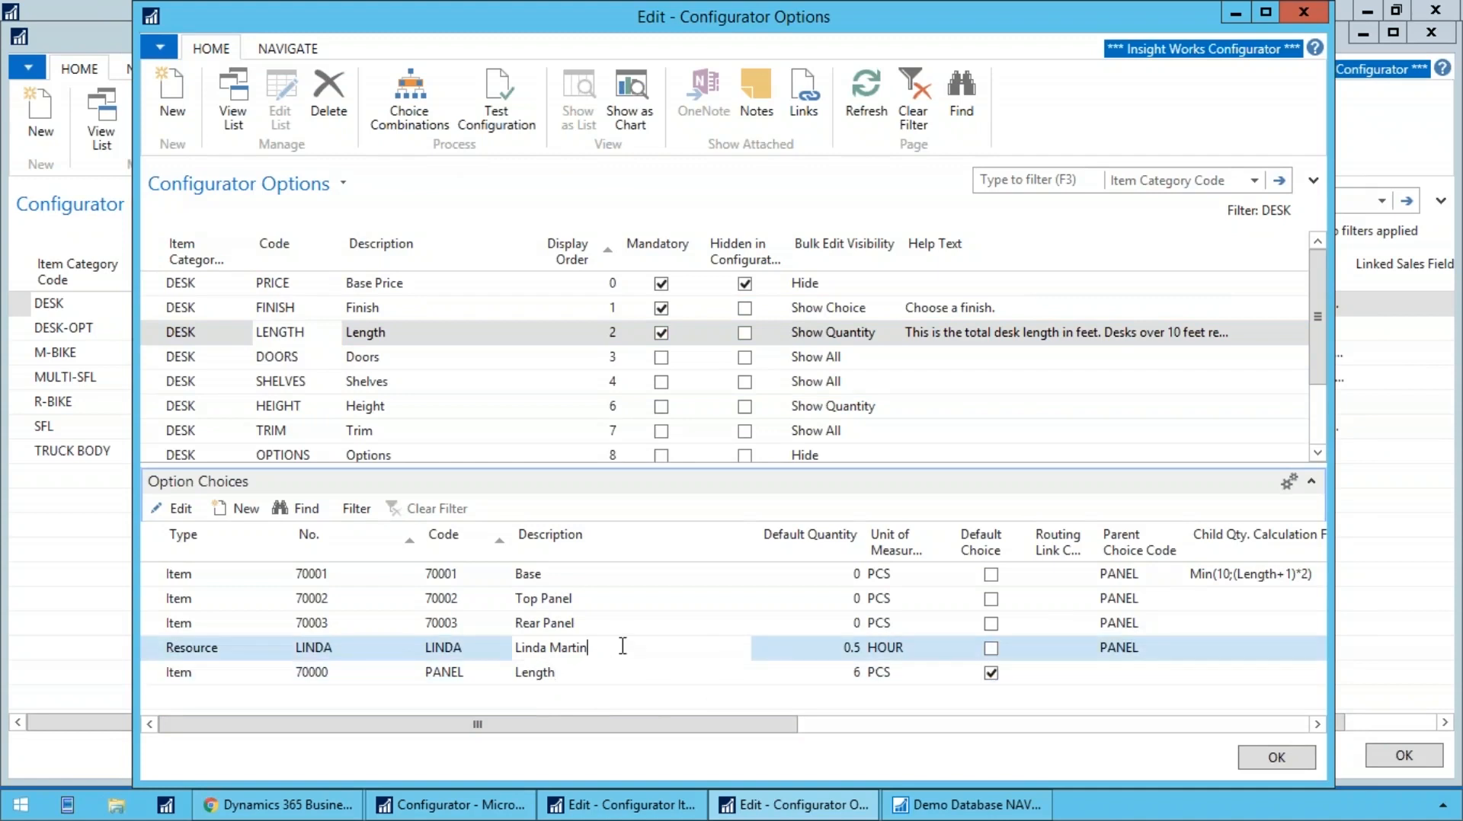
{"action": "left_click", "coordinate": [615, 581], "text": "shift"}
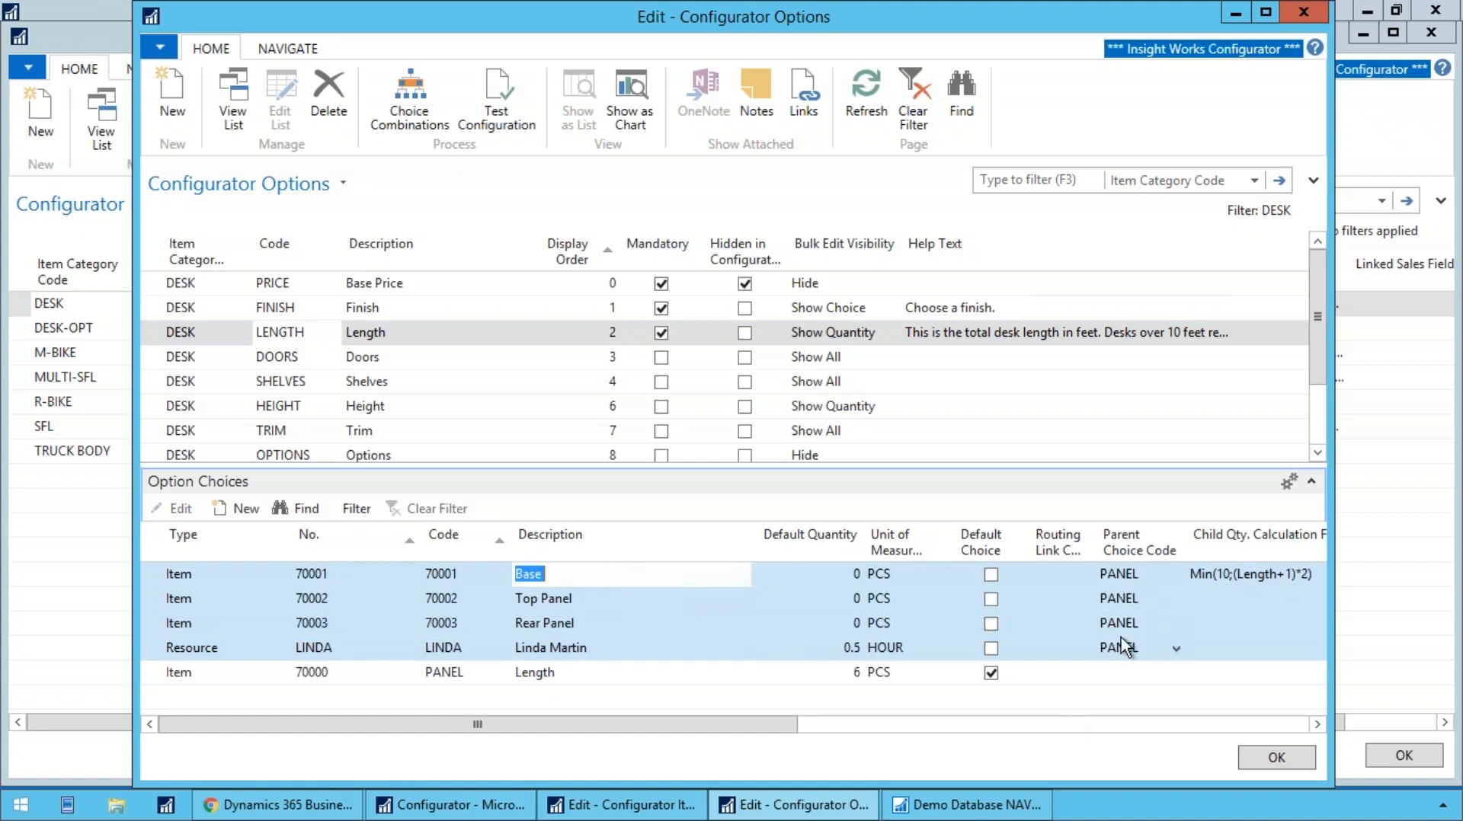
Step: Examine the full child quantity calculation formula of the Base choice under the Length option
{"action": "left_click", "coordinate": [1202, 575]}
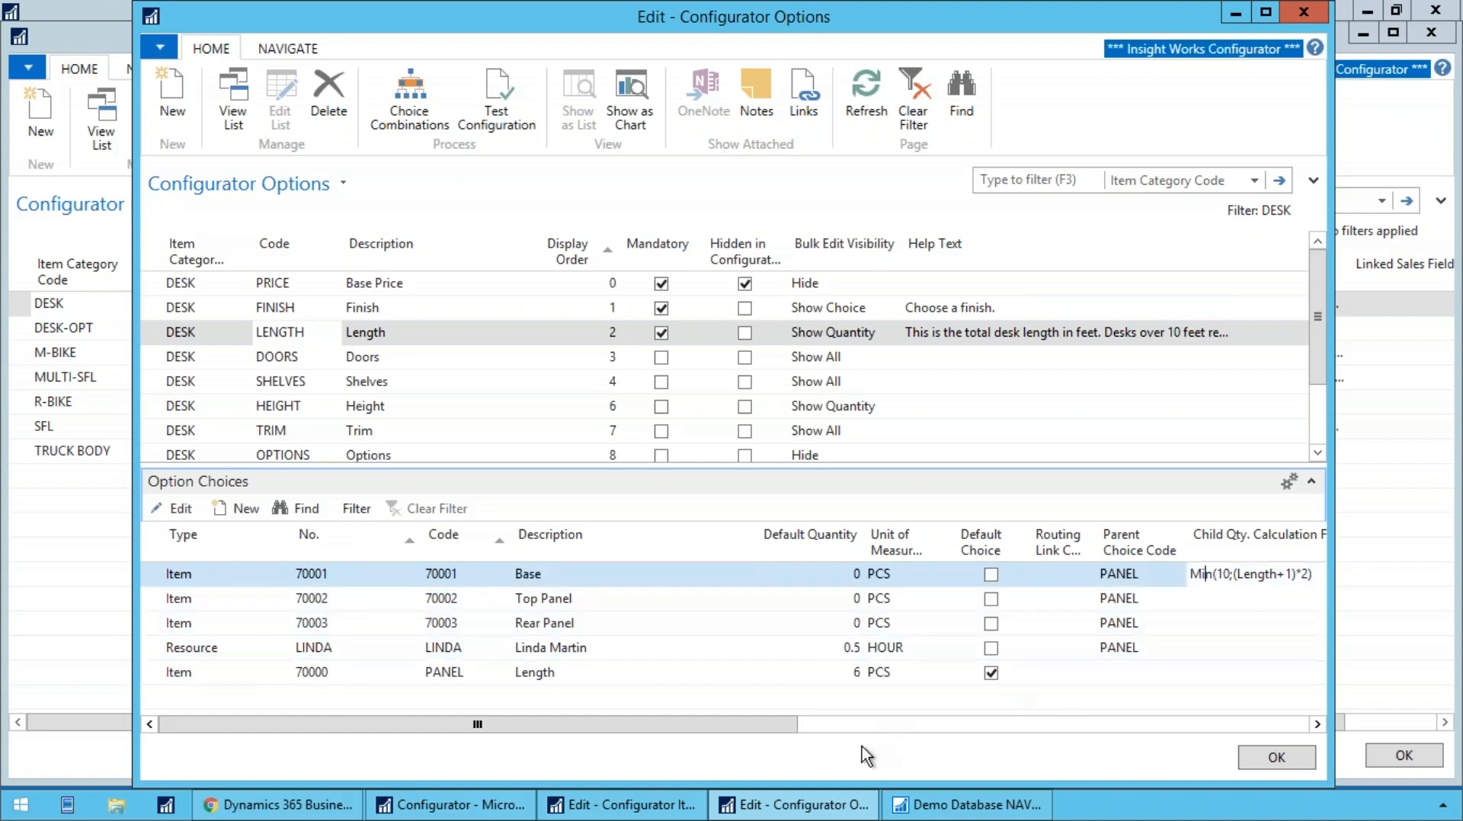
{"action": "left_click_drag", "start_coordinate": [774, 729], "coordinate": [857, 721]}
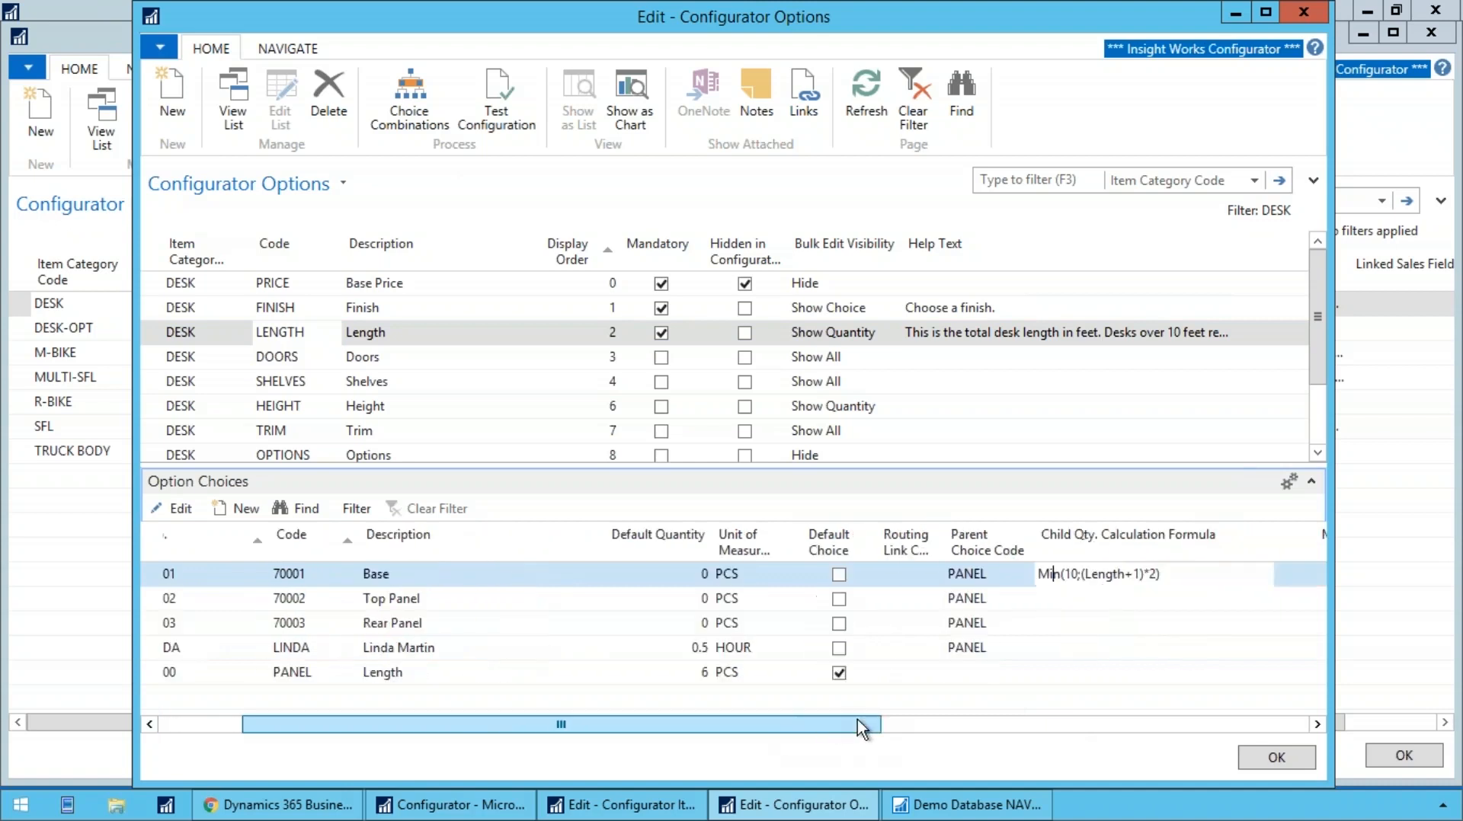
{"action": "left_click", "coordinate": [1178, 577]}
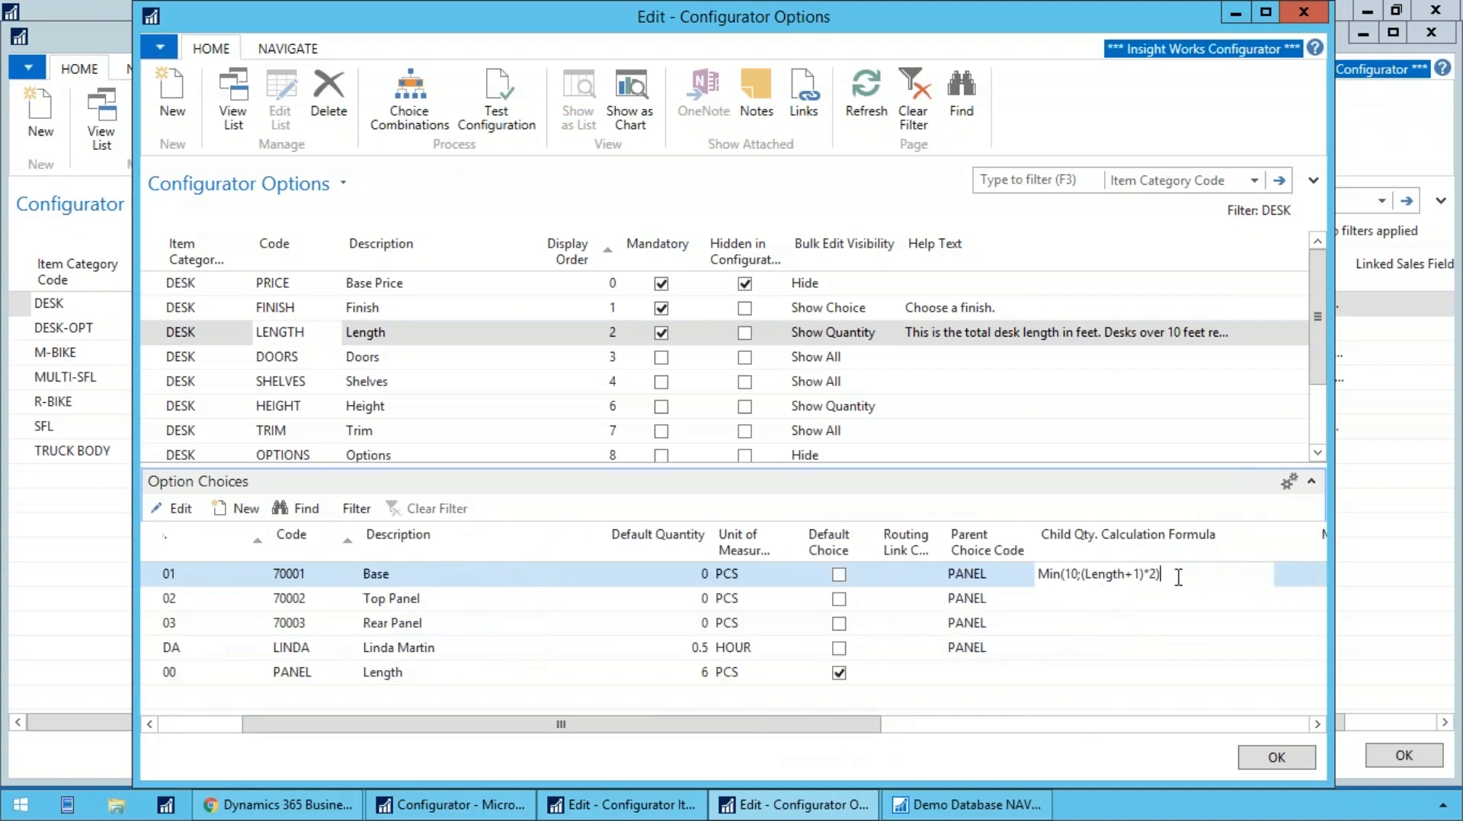
{"action": "double_click", "coordinate": [1065, 574]}
Step: Check the default quantity and type of the PANEL choice in the Length option
{"action": "left_click", "coordinate": [701, 674]}
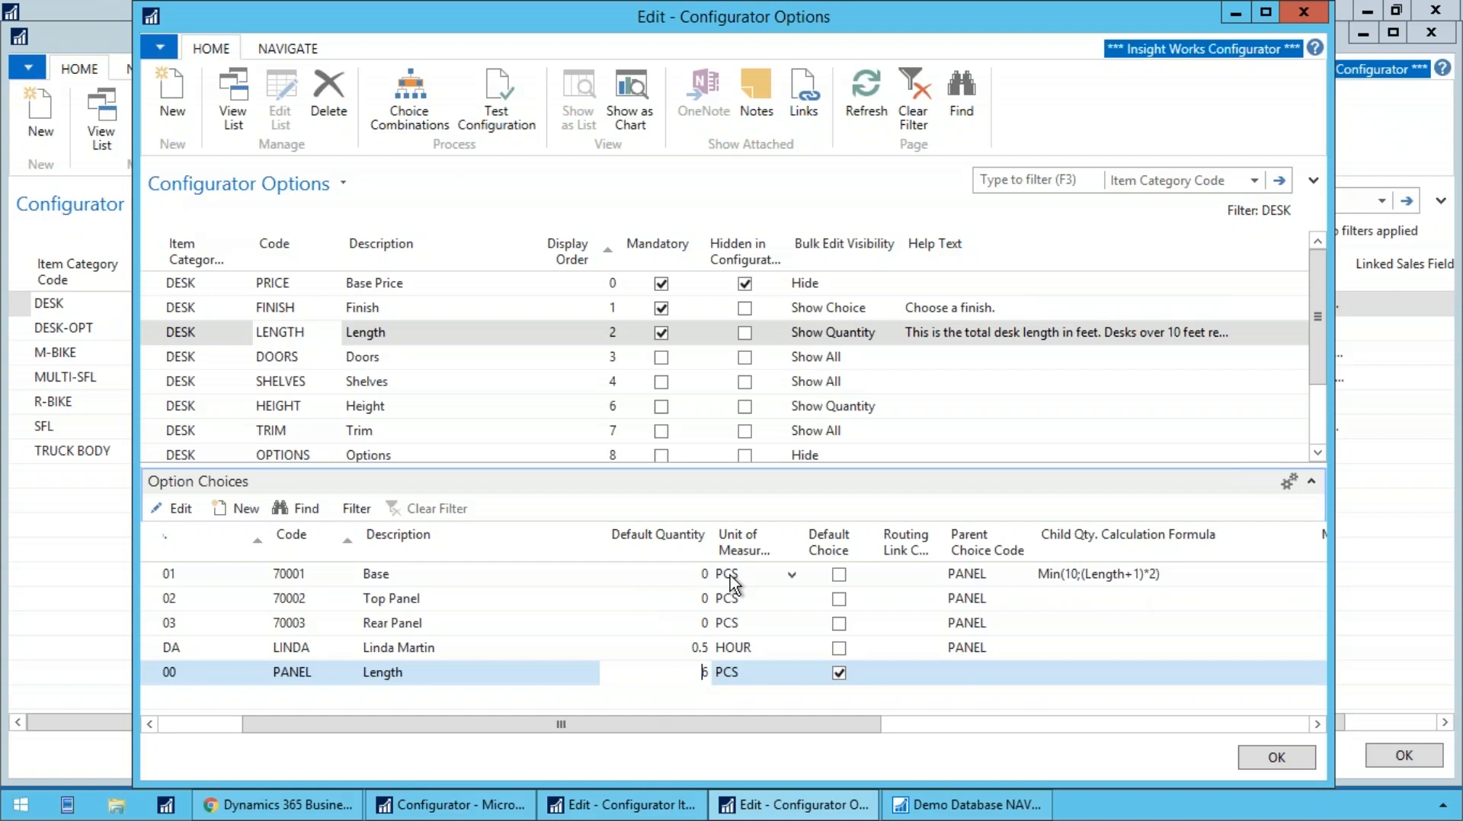
{"action": "key", "text": "Up"}
{"action": "key", "text": "Down"}
{"action": "key", "text": "Left"}
{"action": "key", "text": "Left"}
{"action": "key", "text": "Left"}
{"action": "key", "text": "Left"}
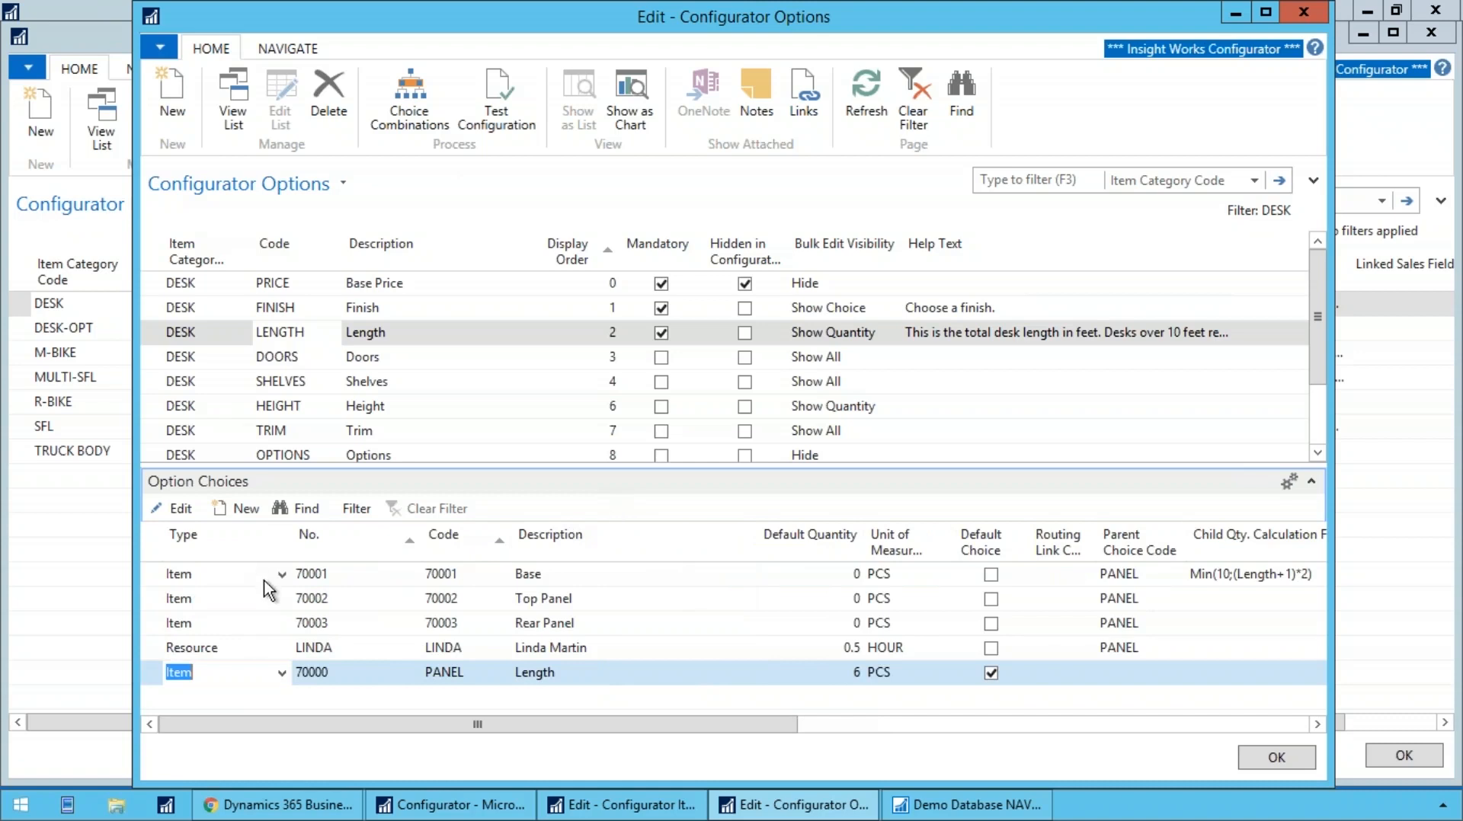
Step: View the choices of the desk's Doors and Options options and check the DESK-OPT category in the item categories list behind
{"action": "left_click", "coordinate": [299, 358]}
{"action": "key", "text": "Up"}
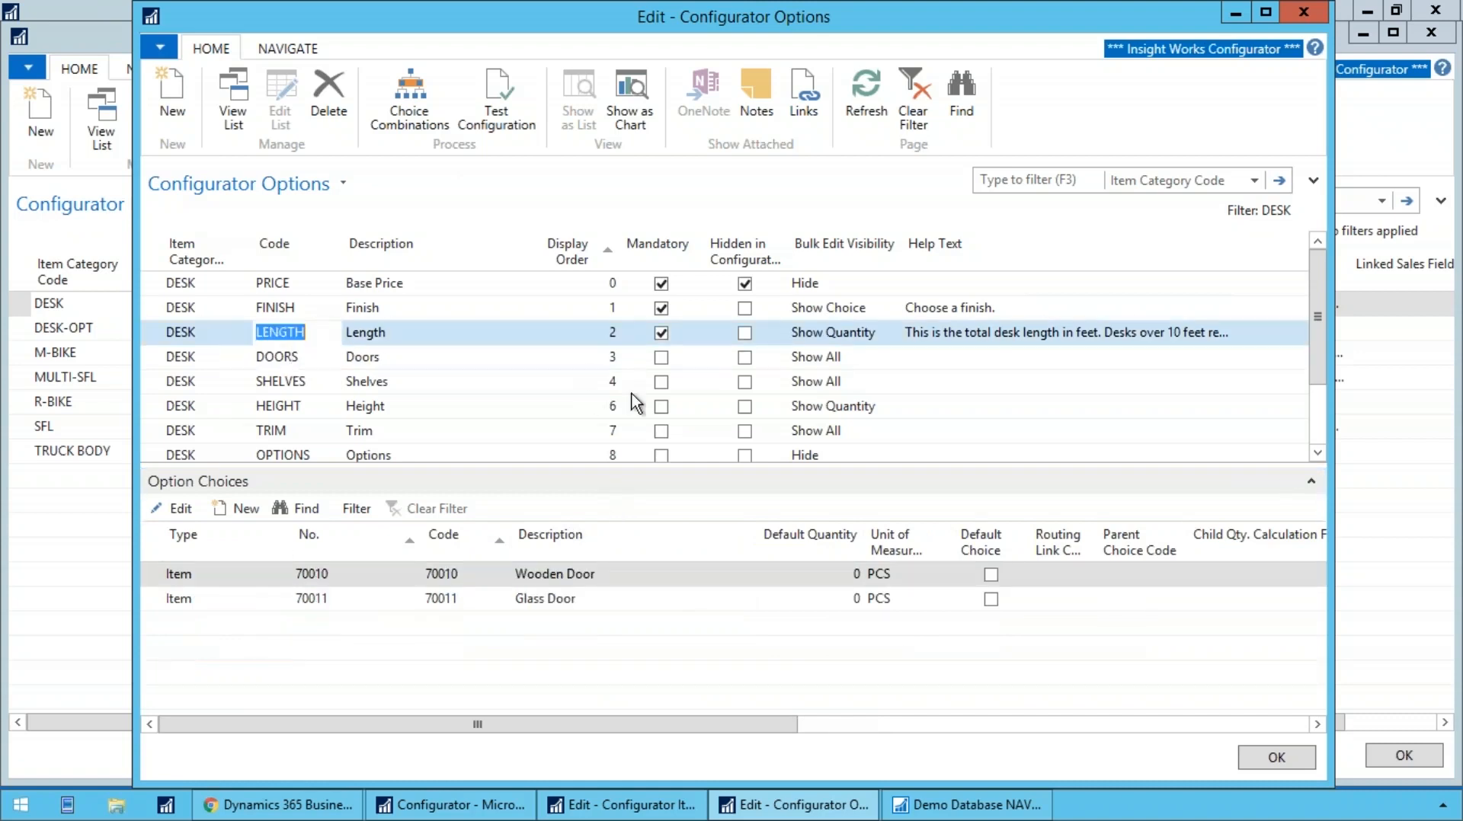
{"action": "left_click", "coordinate": [274, 454]}
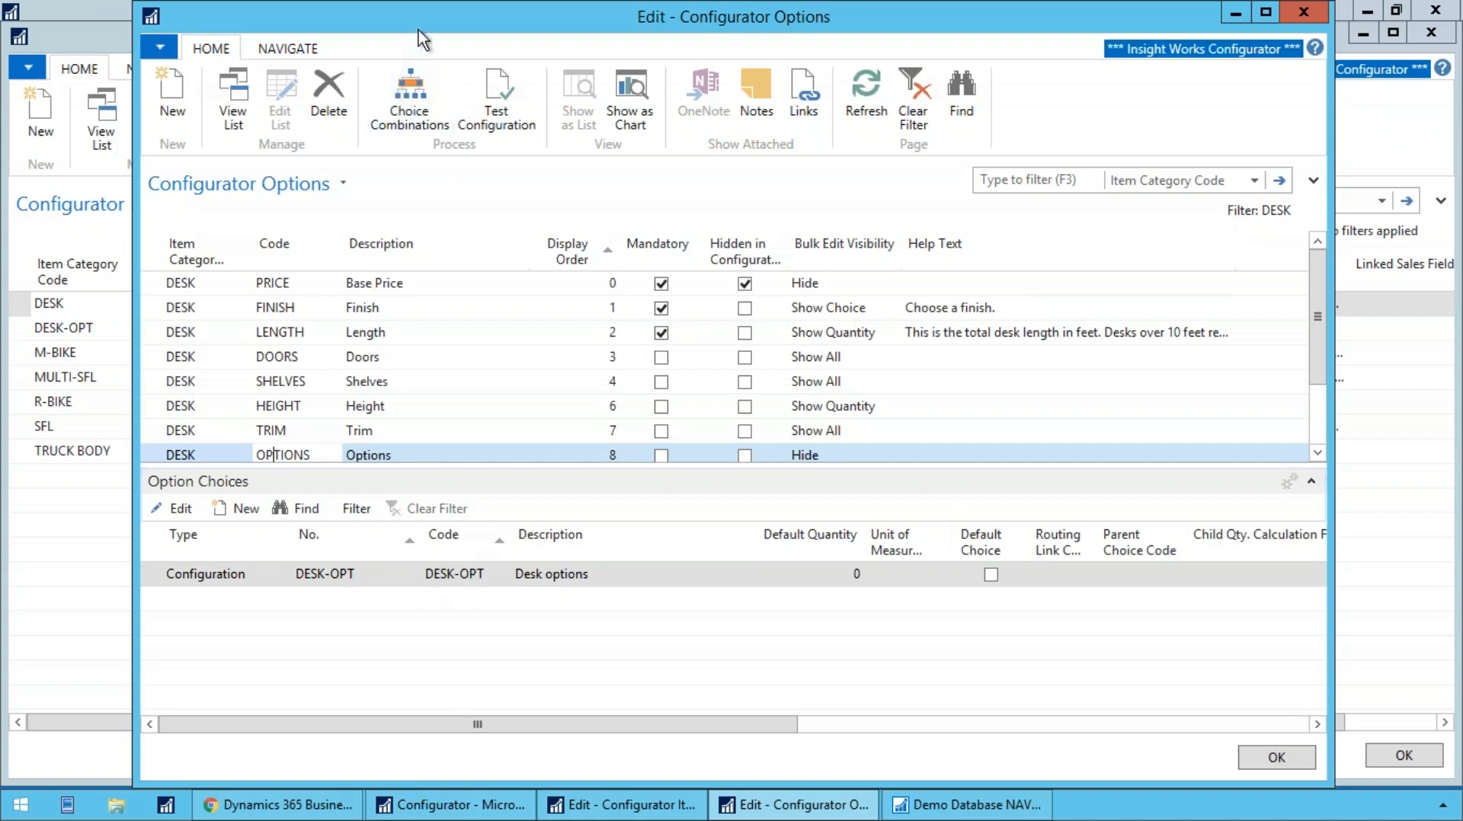
{"action": "left_click_drag", "start_coordinate": [418, 30], "coordinate": [872, 476]}
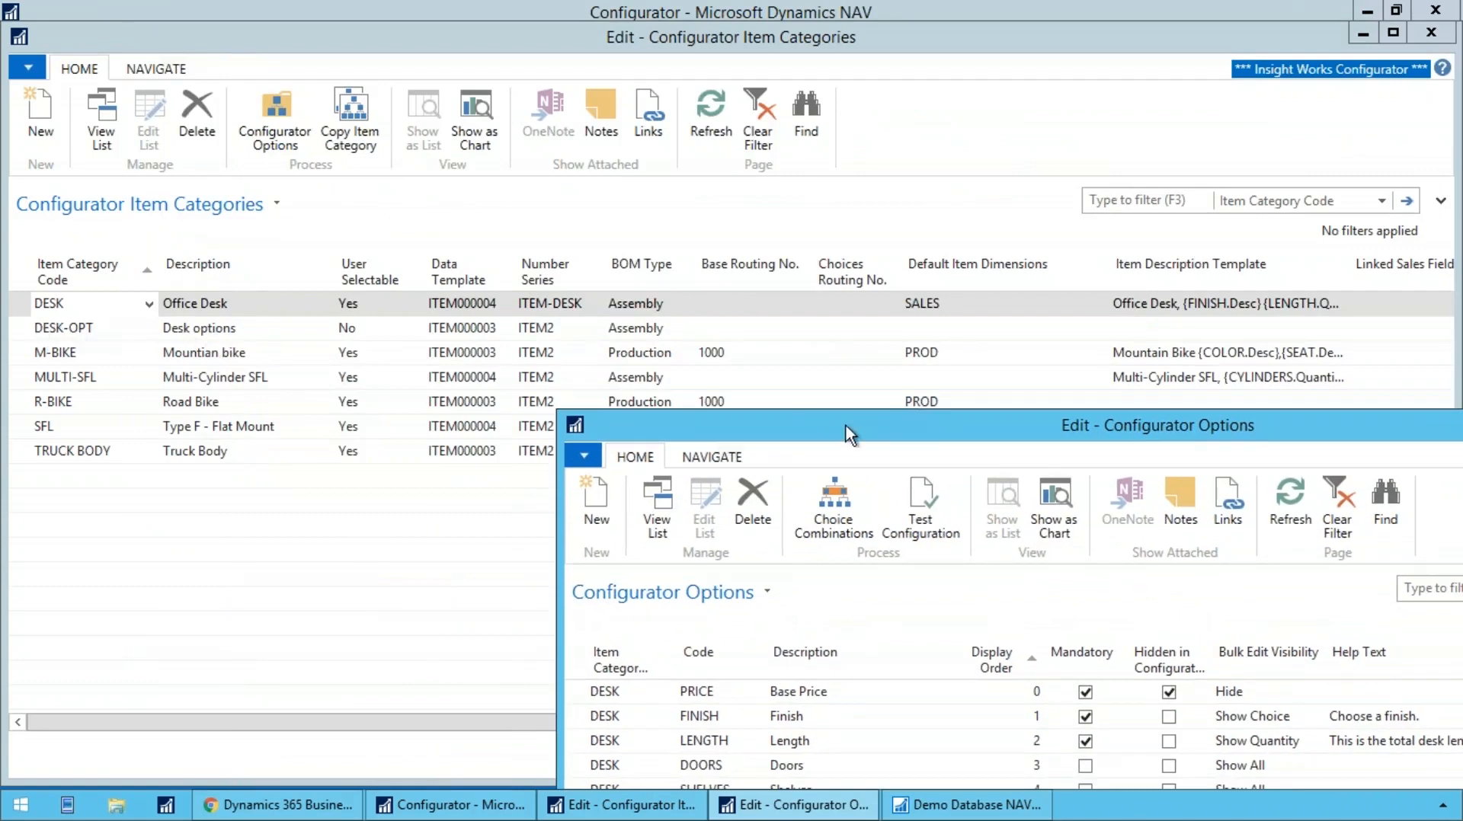
{"action": "left_click_drag", "start_coordinate": [843, 425], "coordinate": [392, 76]}
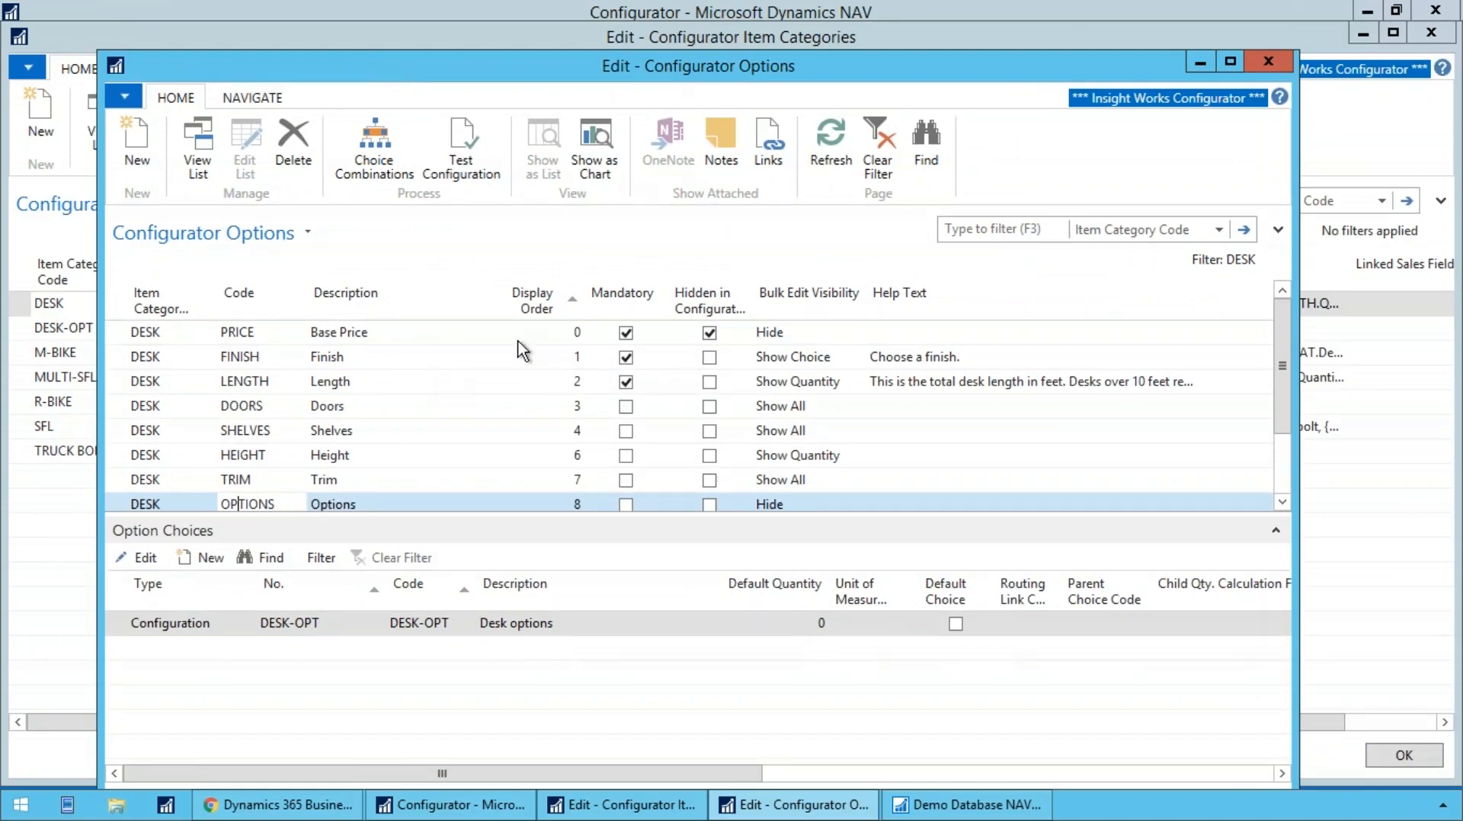
Step: Look through the desk's options from Finish to Trim and return to the choices of the Finish option
{"action": "left_click", "coordinate": [338, 356]}
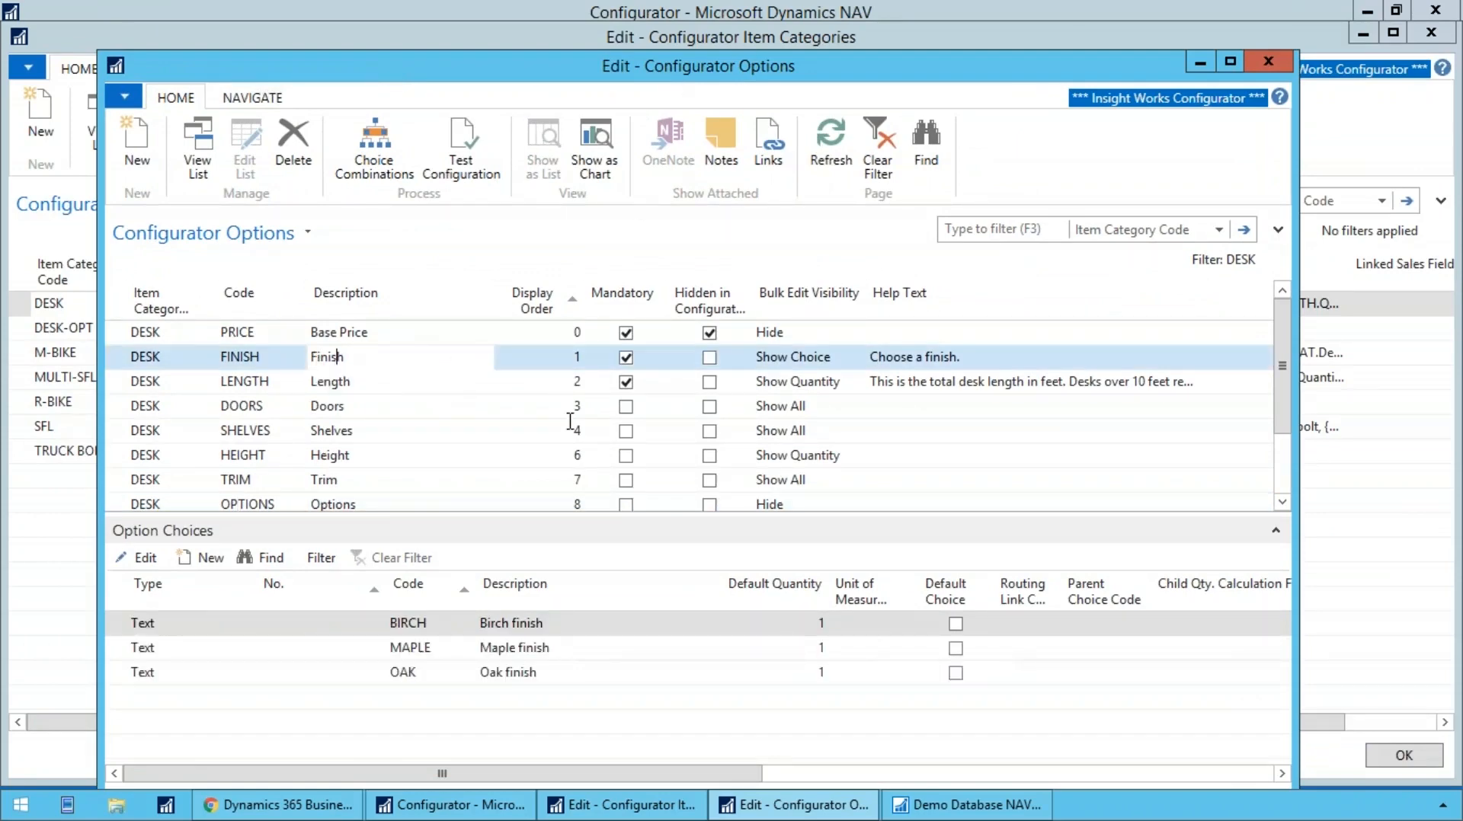
{"action": "key", "text": "Up"}
{"action": "key", "text": "Down"}
{"action": "key", "text": "Left"}
{"action": "key", "text": "Down"}
{"action": "key", "text": "Down"}
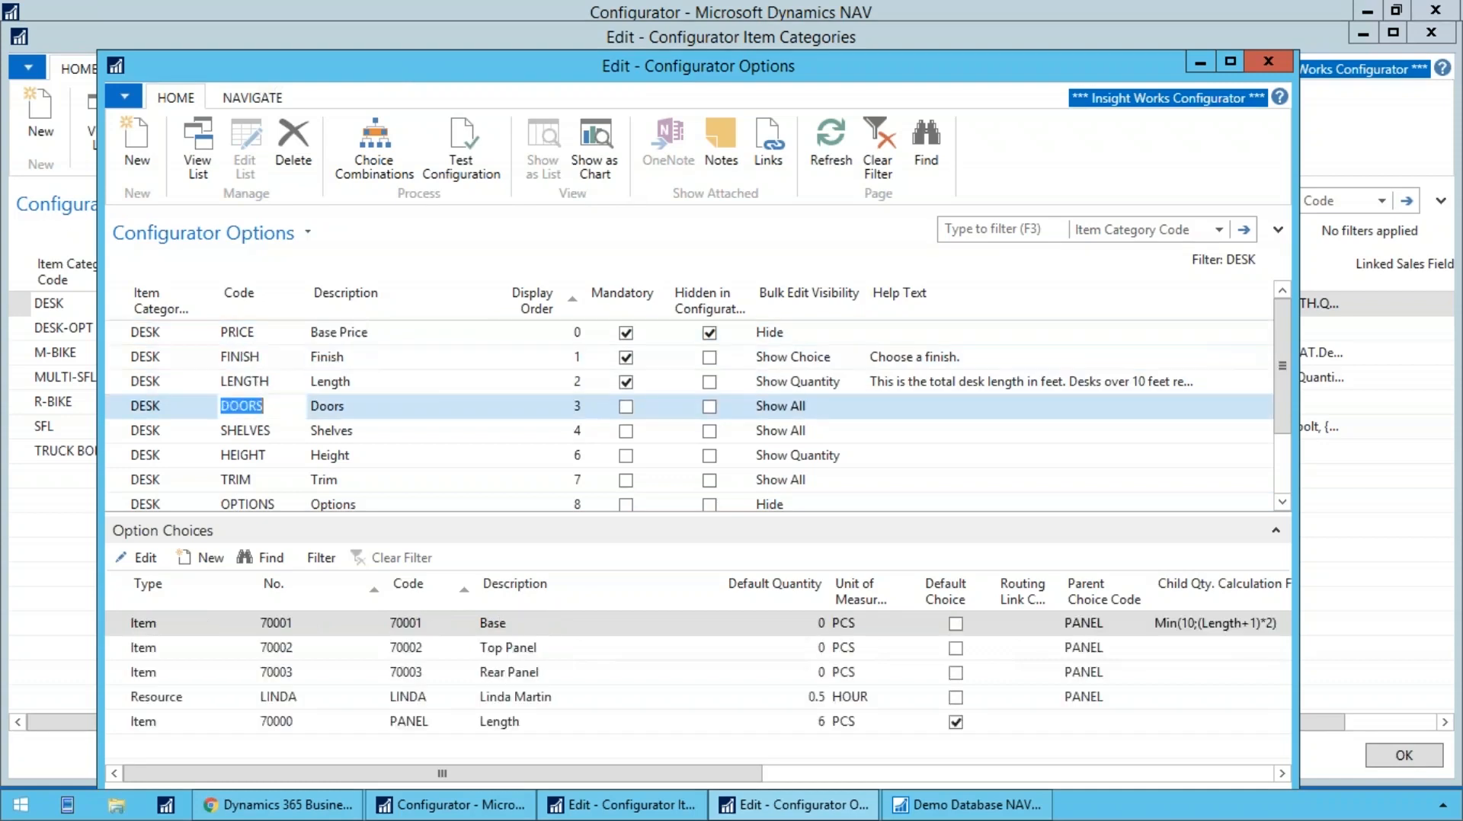
{"action": "key", "text": "Down"}
{"action": "key", "text": "Down"}
{"action": "key", "text": "Down"}
{"action": "key", "text": "Up"}
{"action": "key", "text": "Up"}
{"action": "key", "text": "Up"}
{"action": "key", "text": "Up"}
{"action": "key", "text": "Up"}
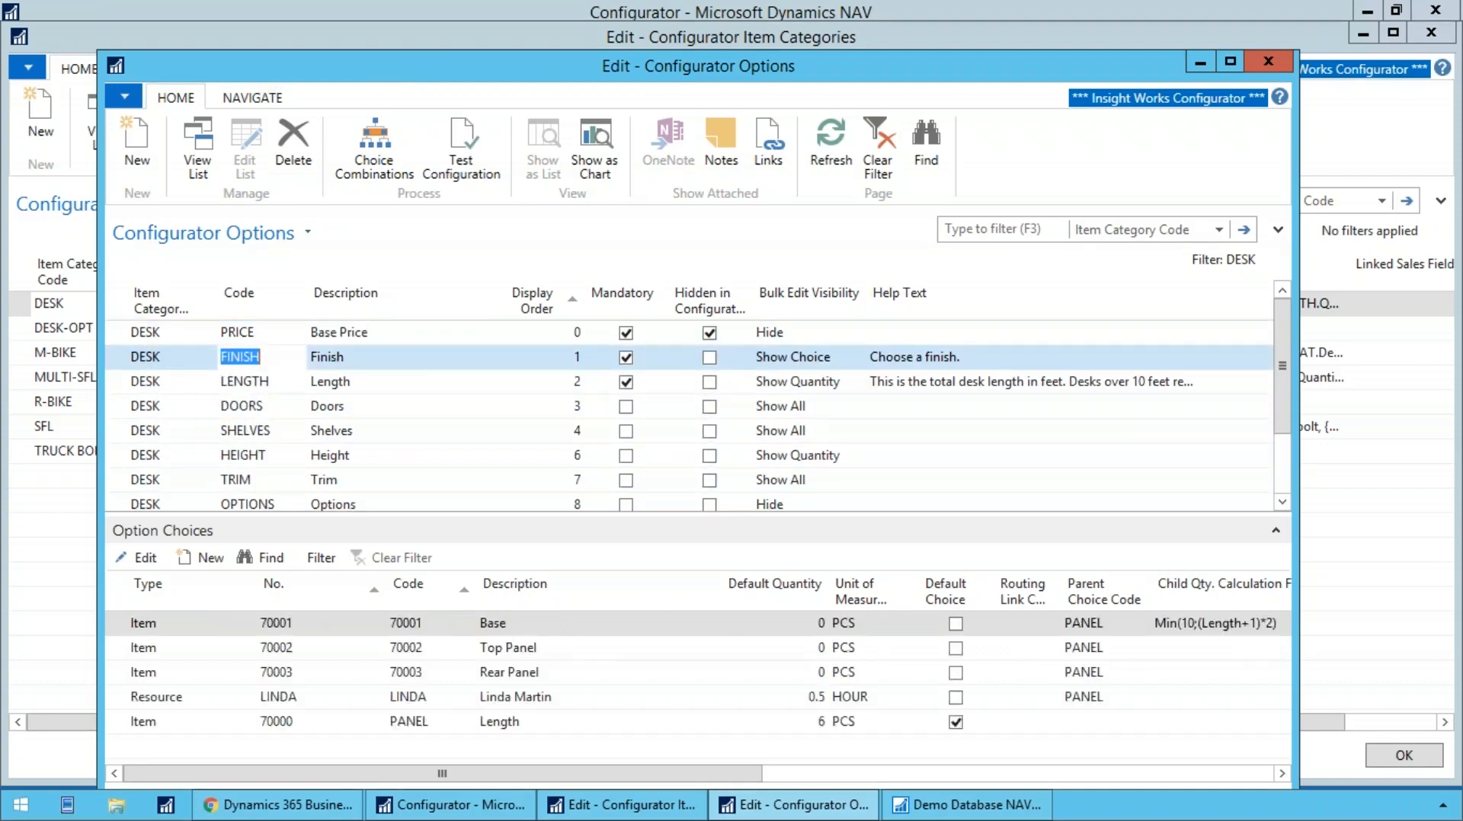
{"action": "left_click_drag", "start_coordinate": [729, 76], "coordinate": [724, 33]}
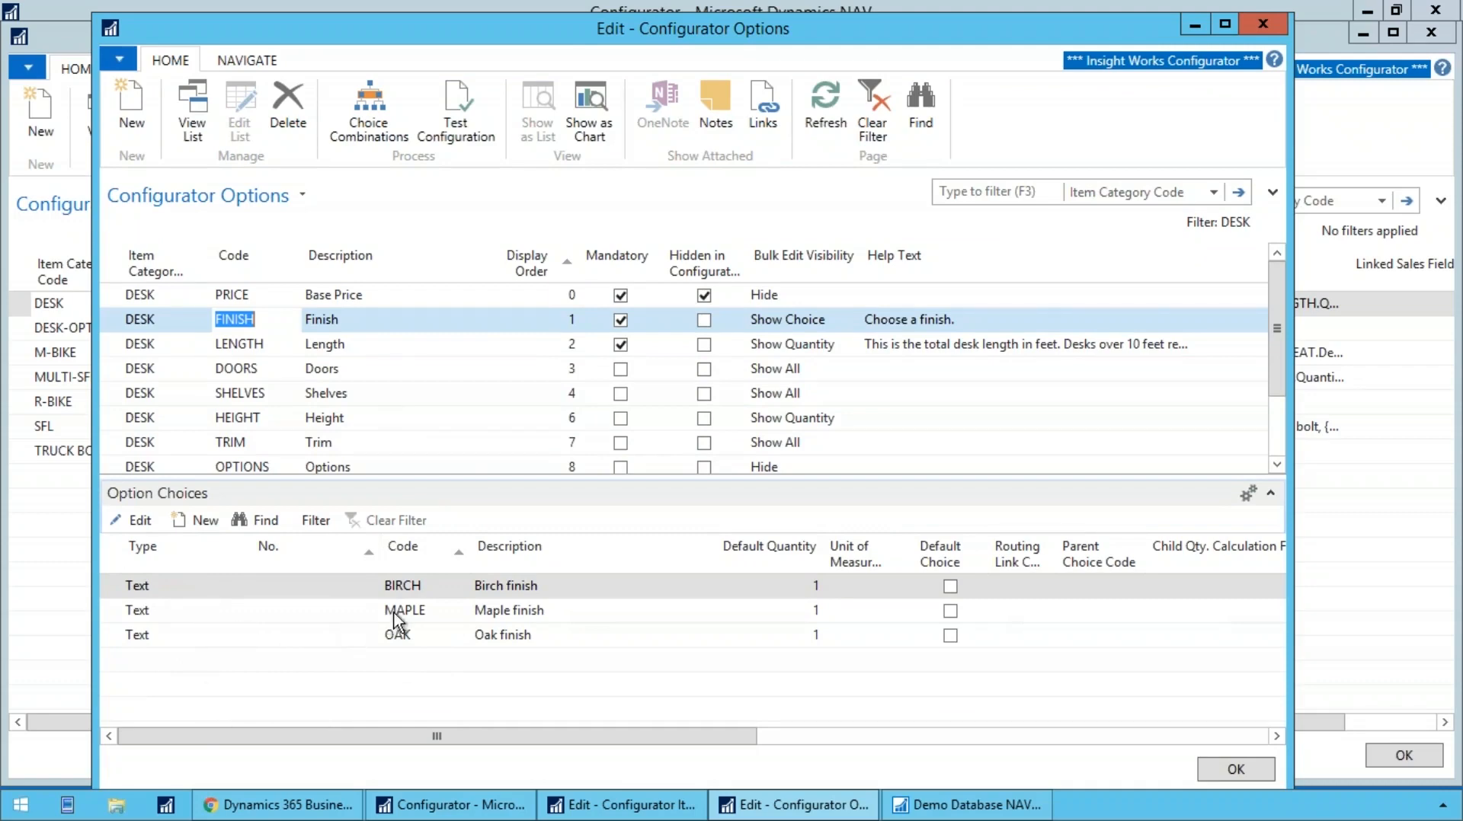
Step: View the Length option's choices and continue through the options to the choices of the Trim option
{"action": "left_click", "coordinate": [325, 344]}
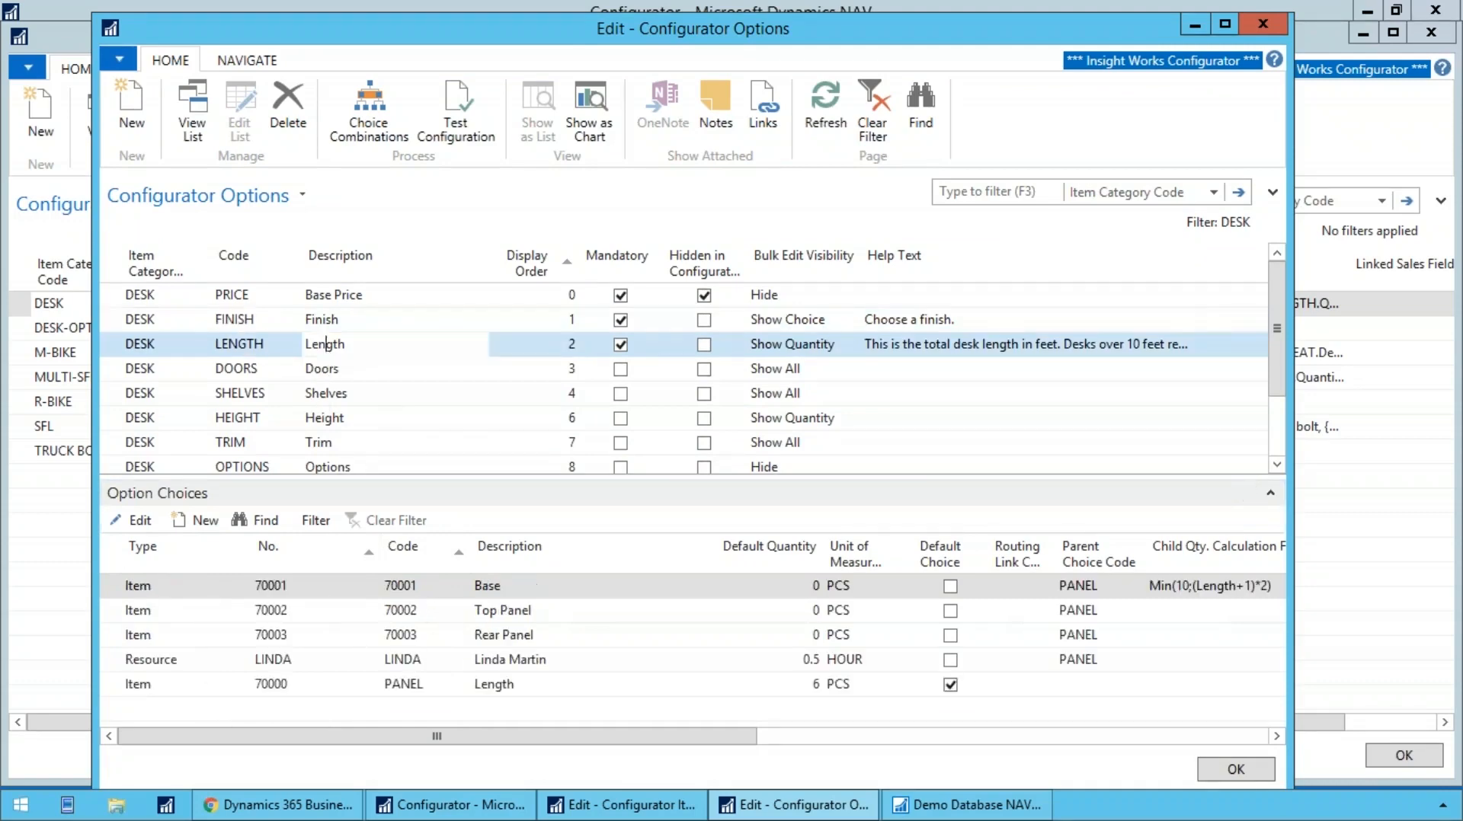
{"action": "key", "text": "Down"}
{"action": "key", "text": "Down"}
{"action": "key", "text": "Down"}
{"action": "key", "text": "Down"}
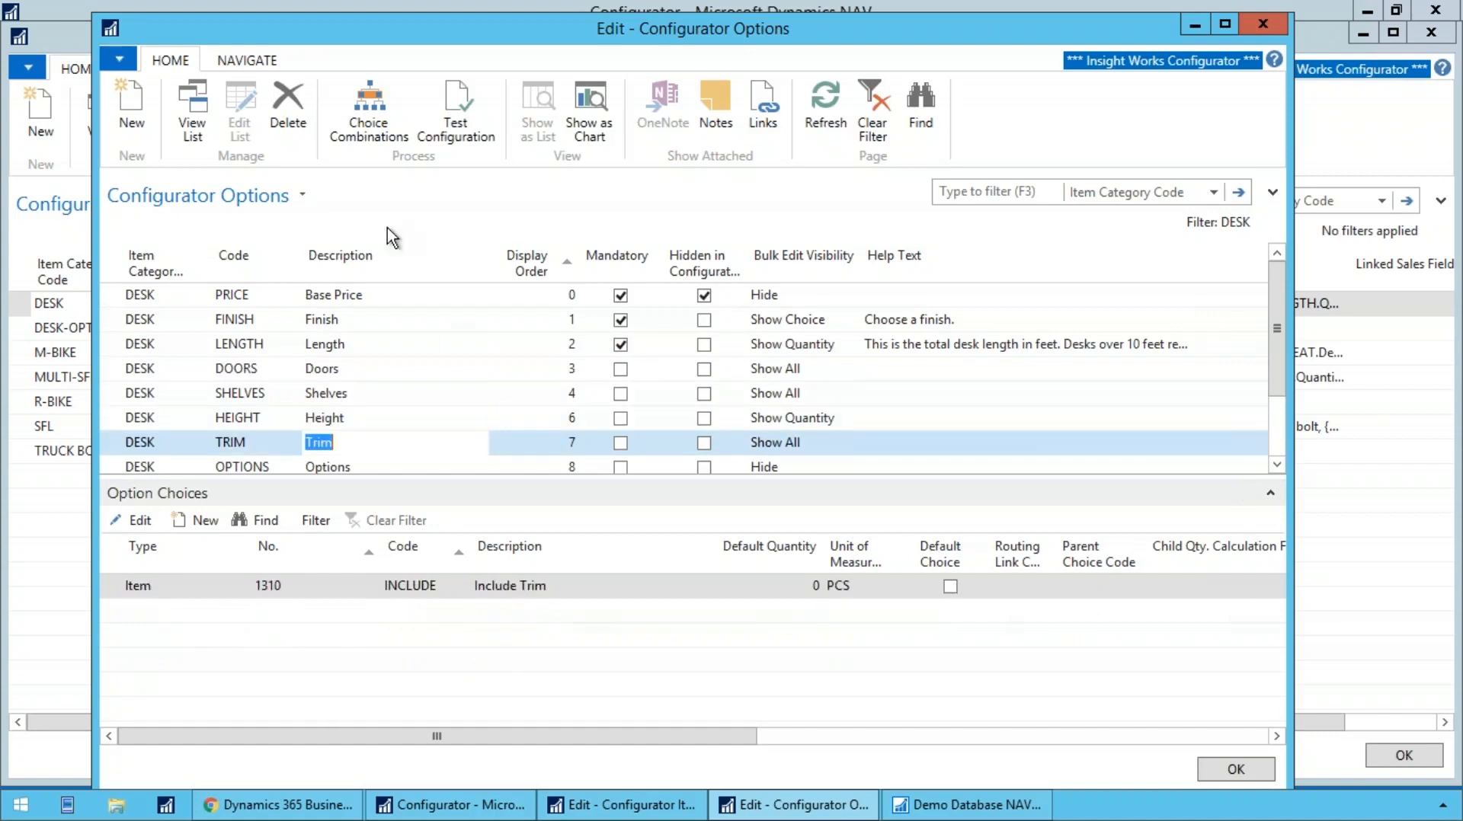
Step: Open the desk's choice combinations, examine the formulas, rounding precision and execution order of the rules, and close them
{"action": "left_click", "coordinate": [392, 135]}
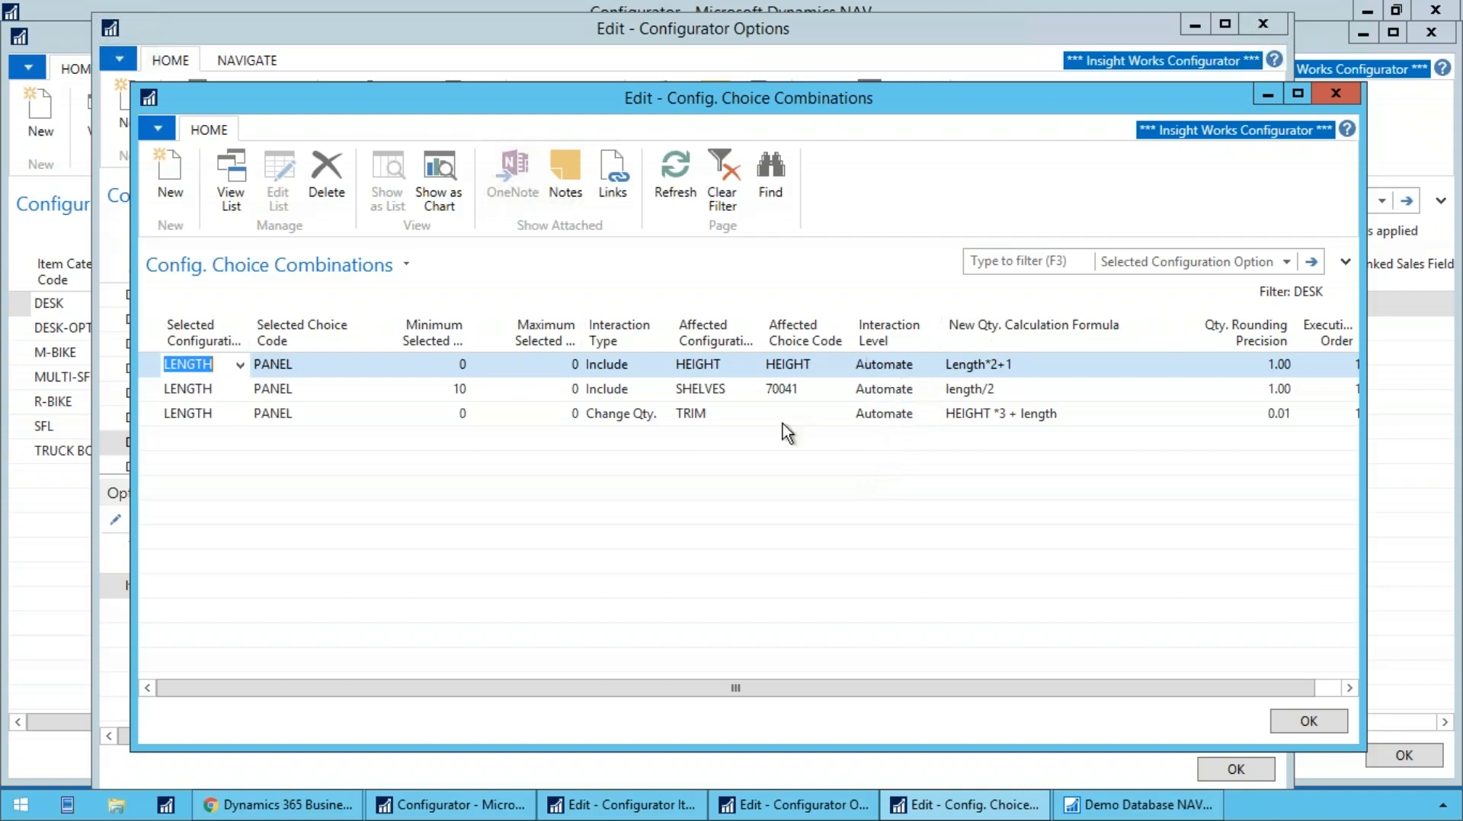
{"action": "left_click_drag", "start_coordinate": [130, 437], "coordinate": [92, 437]}
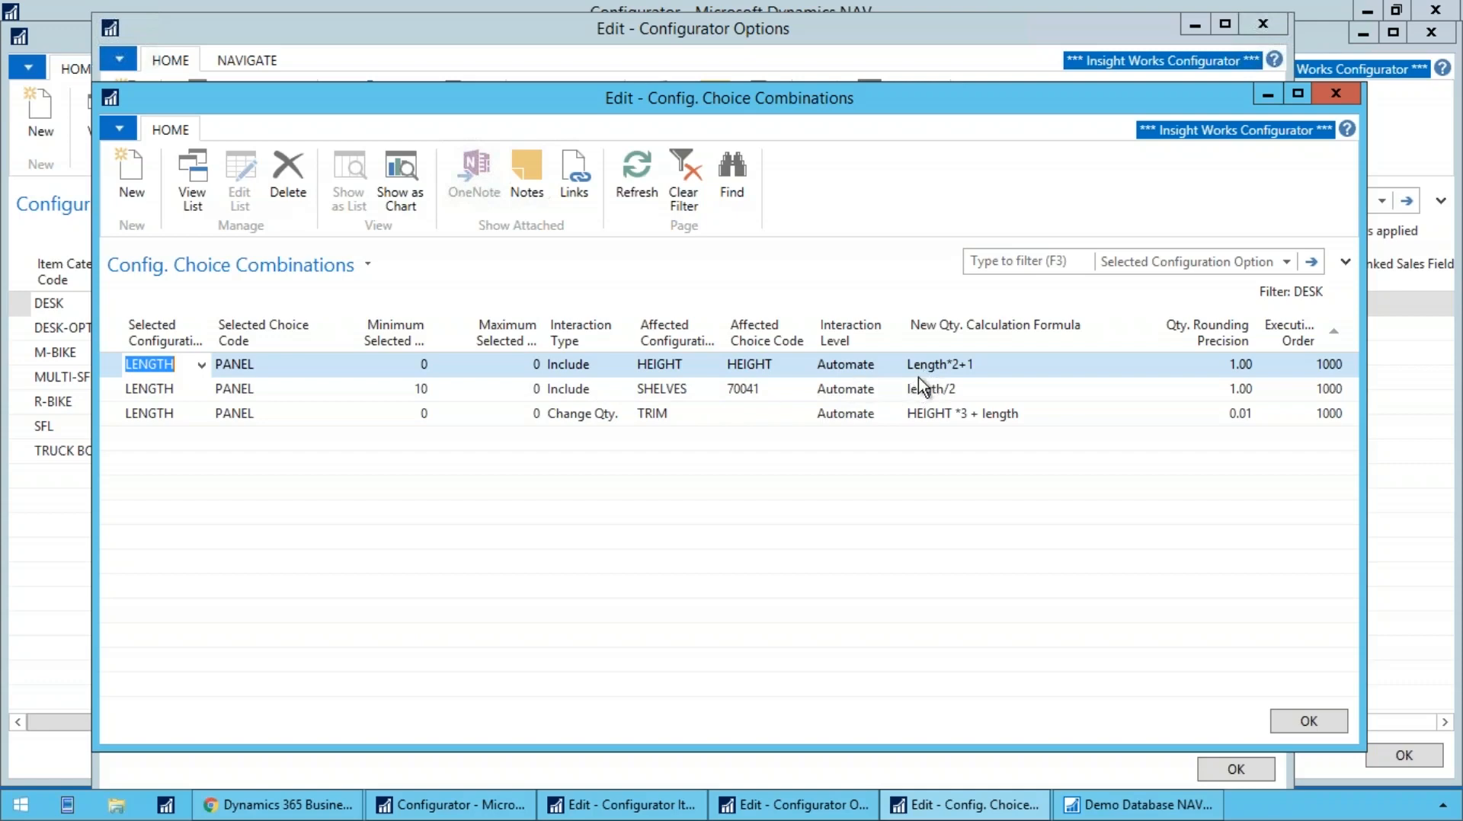
{"action": "key", "text": "Escape"}
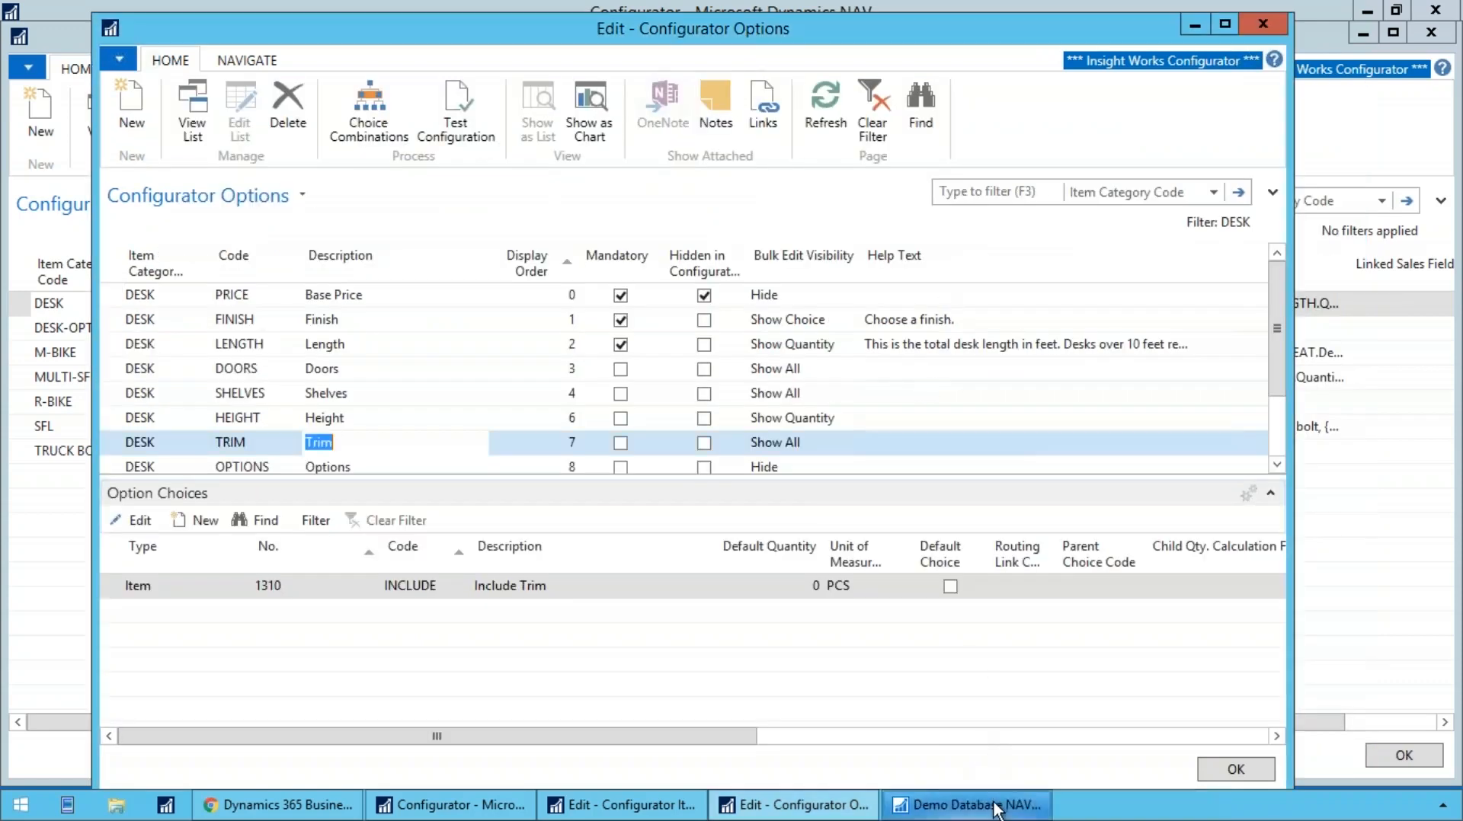
Step: Switch to the NAV Development Environment, examine the custom DESK rule in the OnOptionChanged script, and minimize the window
{"action": "left_click", "coordinate": [994, 810]}
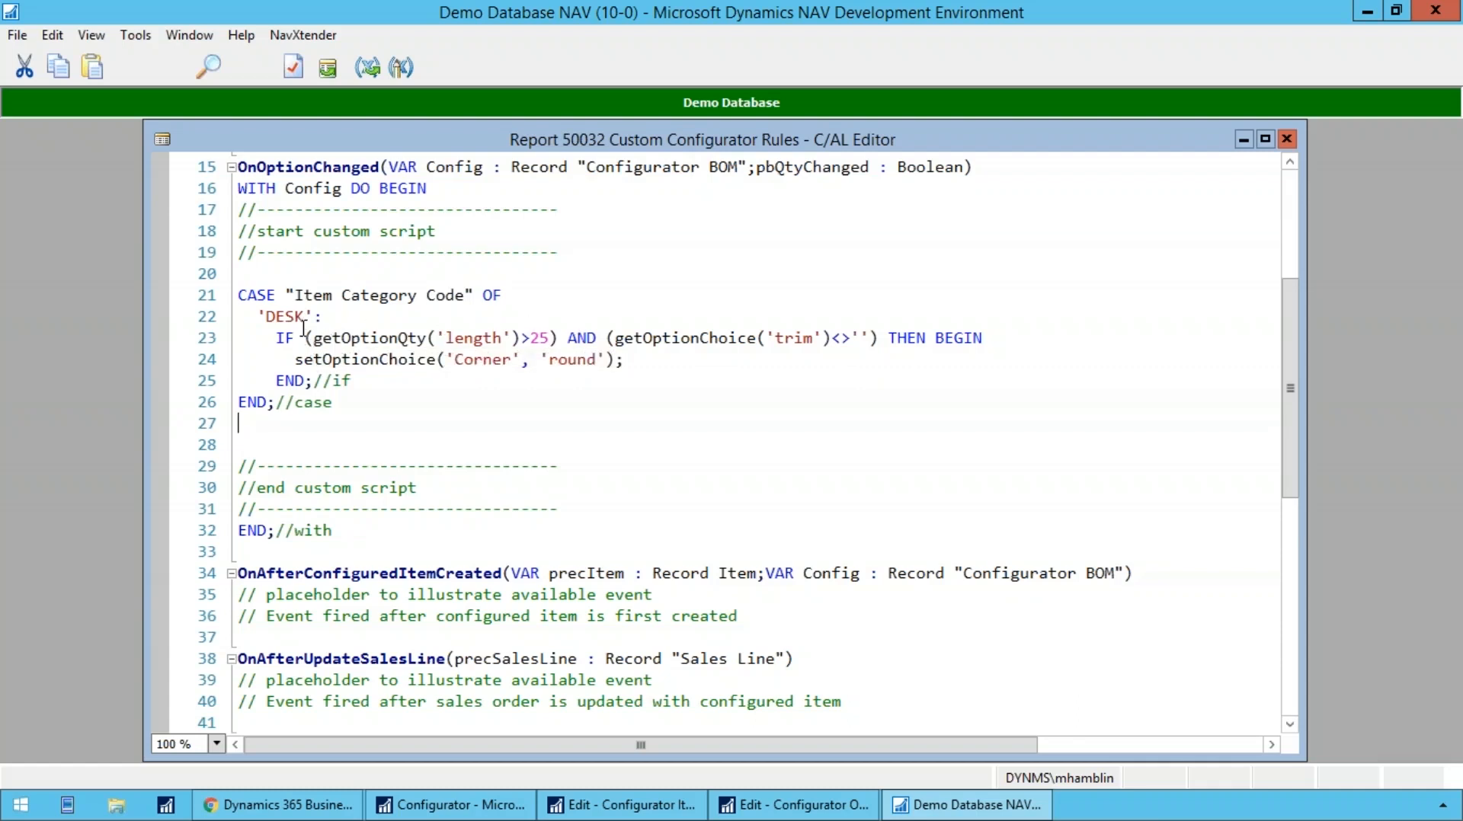
{"action": "mouse_move", "coordinate": [320, 338]}
{"action": "left_click", "coordinate": [1367, 11]}
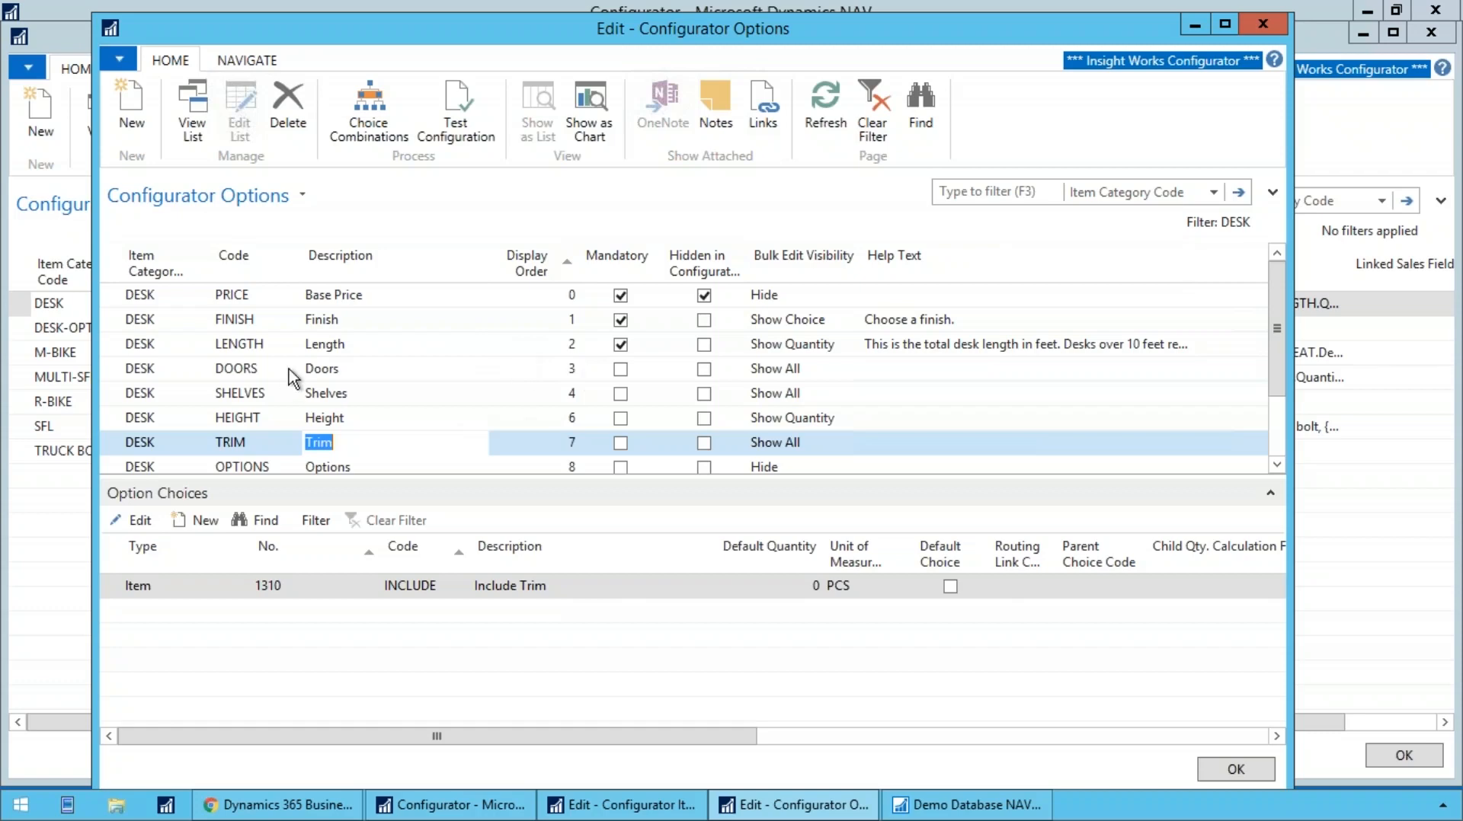
Step: Reopen the DESK category's configurator options to locate the configuration test command, and return to the item categories
{"action": "key", "text": "Escape"}
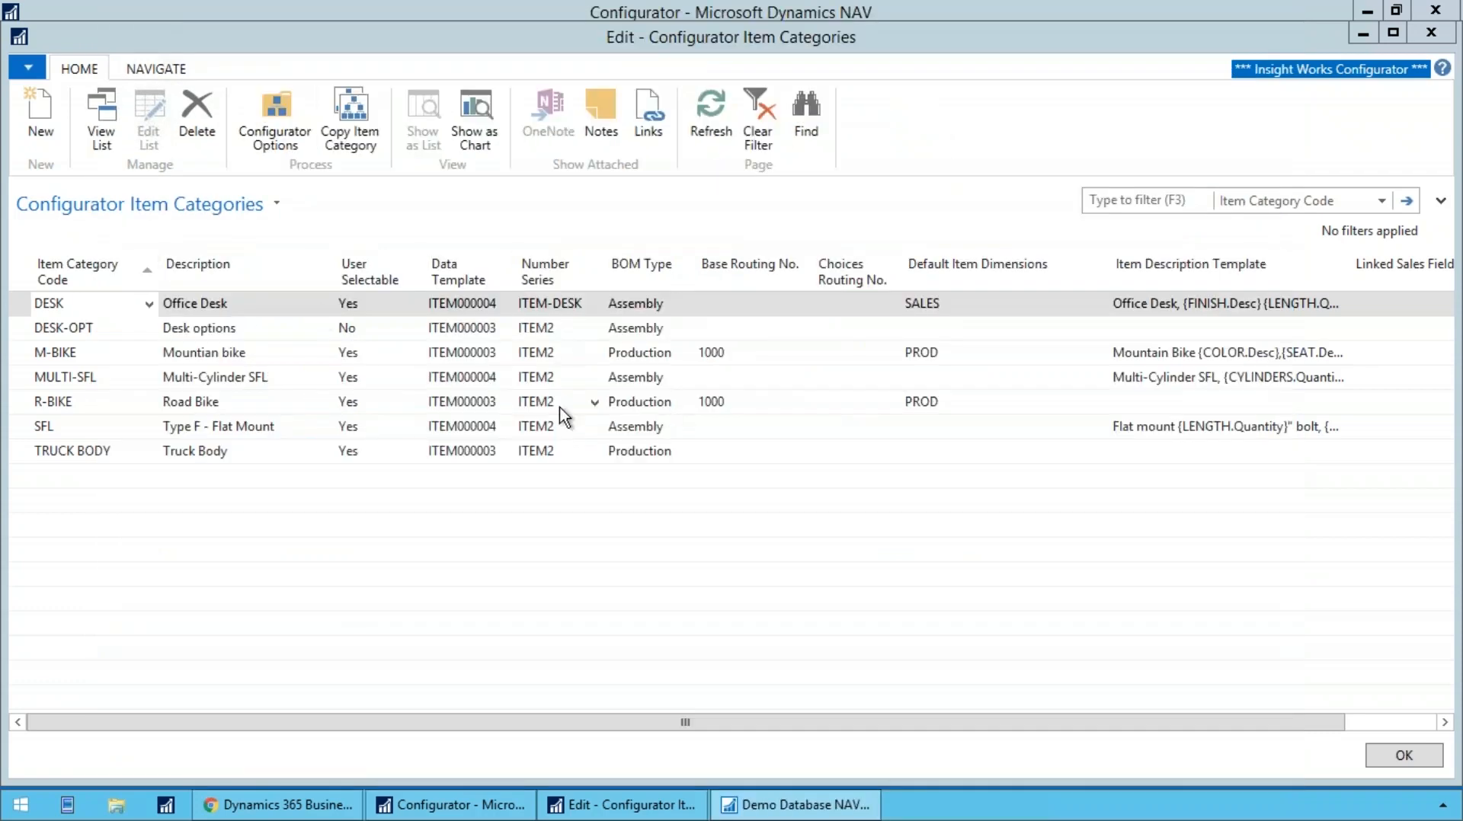
{"action": "left_click", "coordinate": [988, 152]}
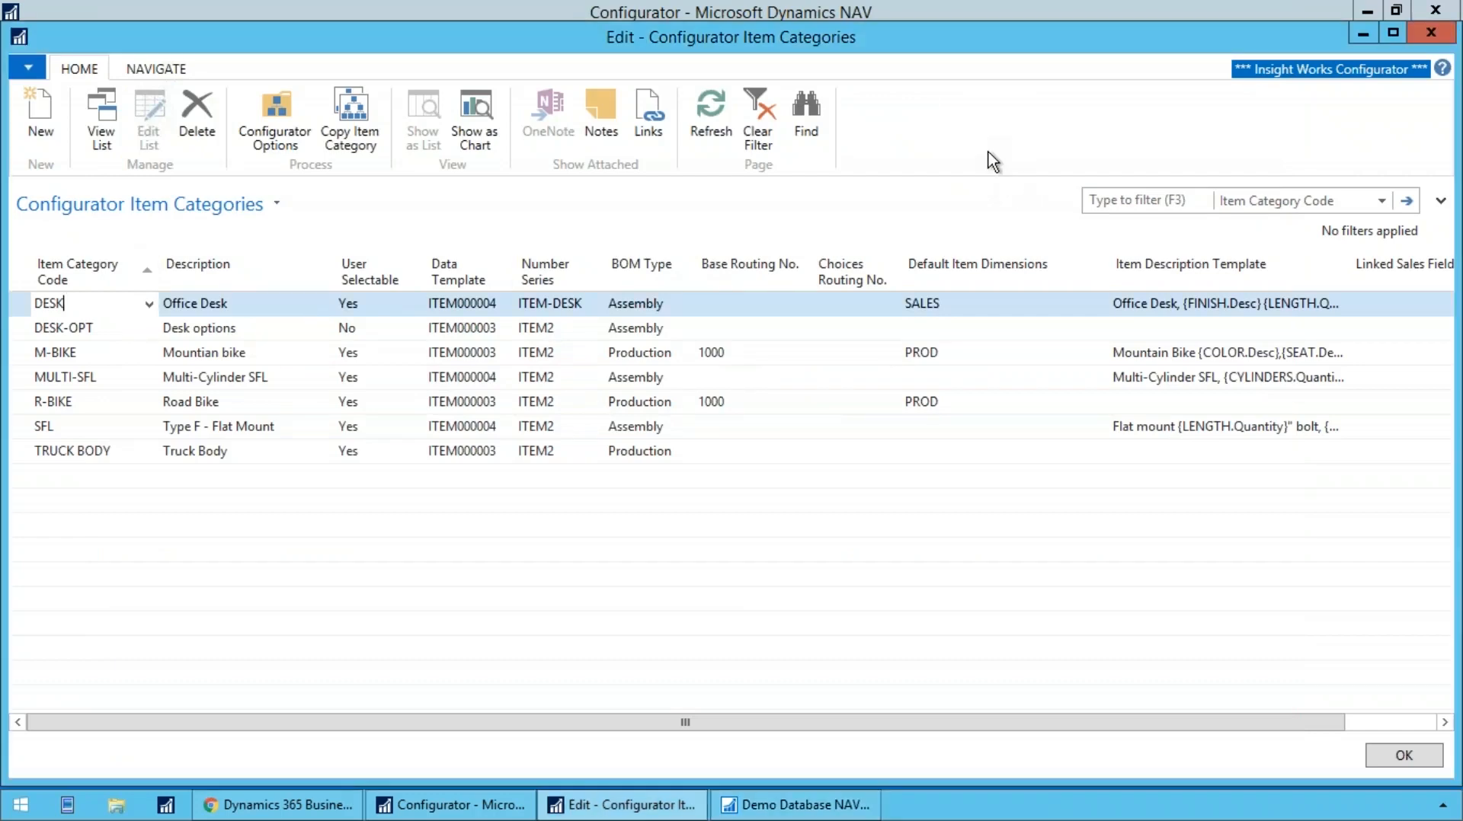
{"action": "left_click", "coordinate": [273, 134]}
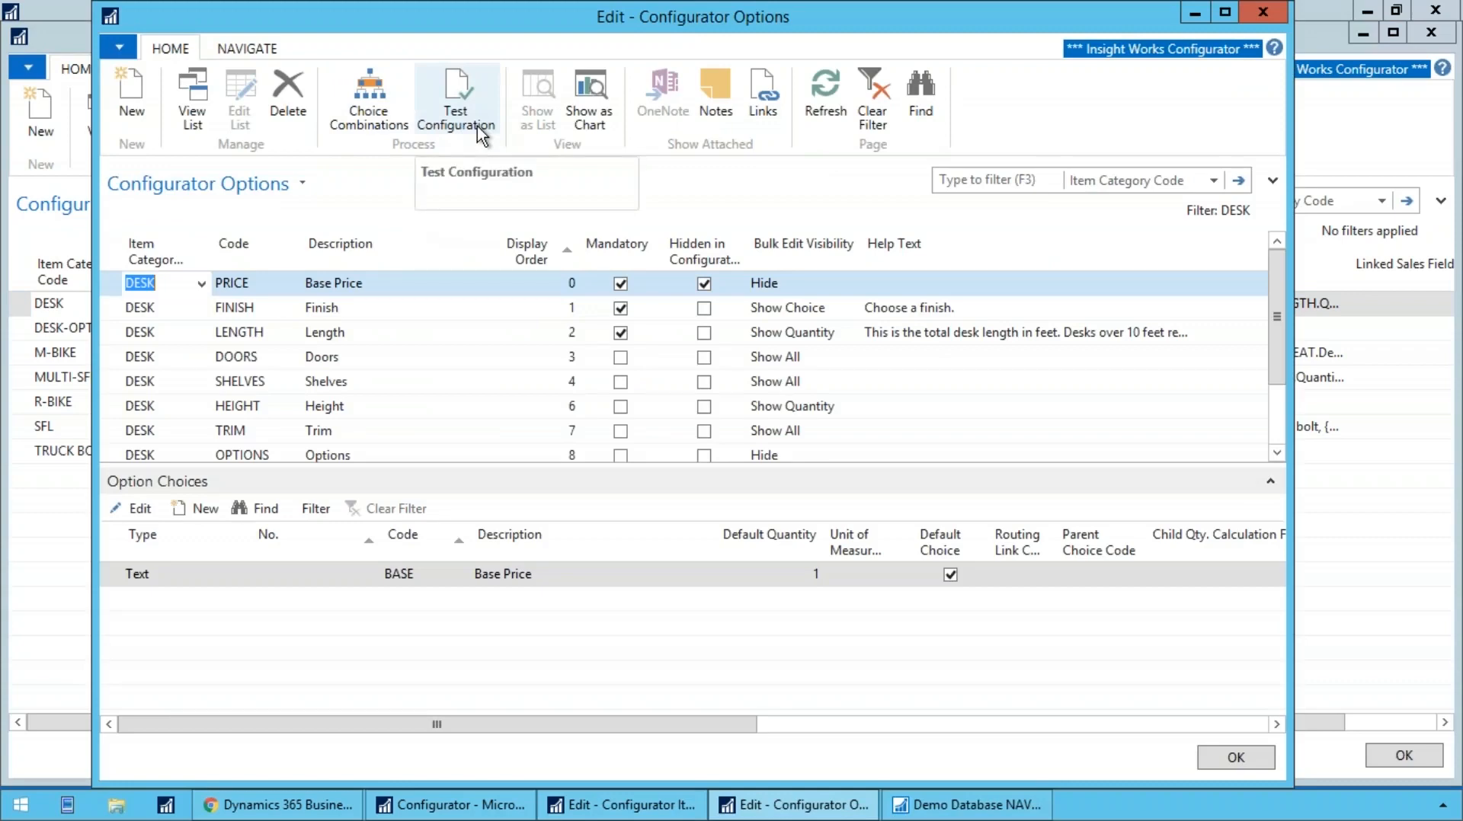
{"action": "key", "text": "Escape"}
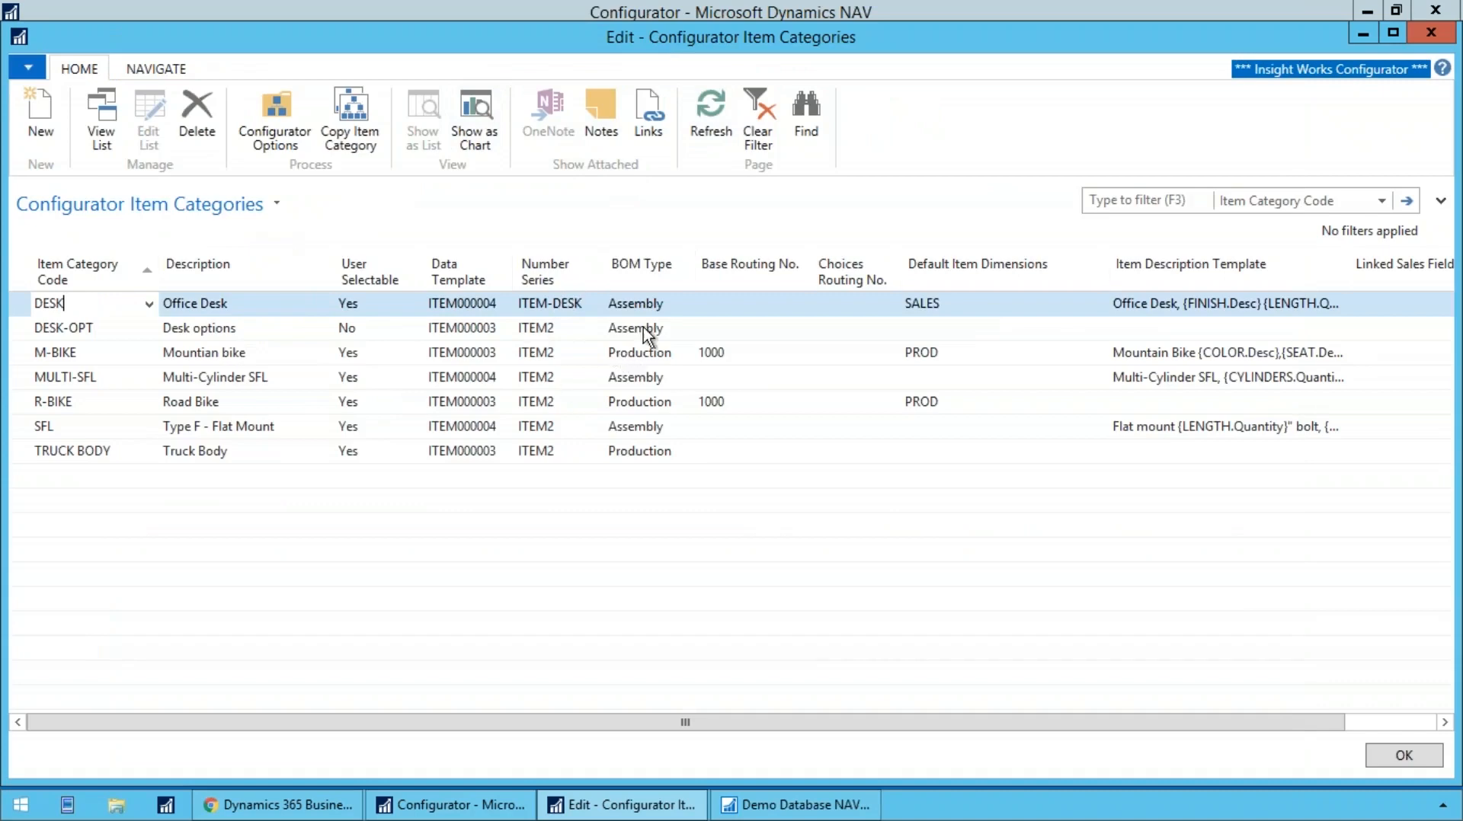
Step: Go to the Sales Order Processor role center and open the existing sales quote for The Cannon Group PLC
{"action": "left_click", "coordinate": [480, 804]}
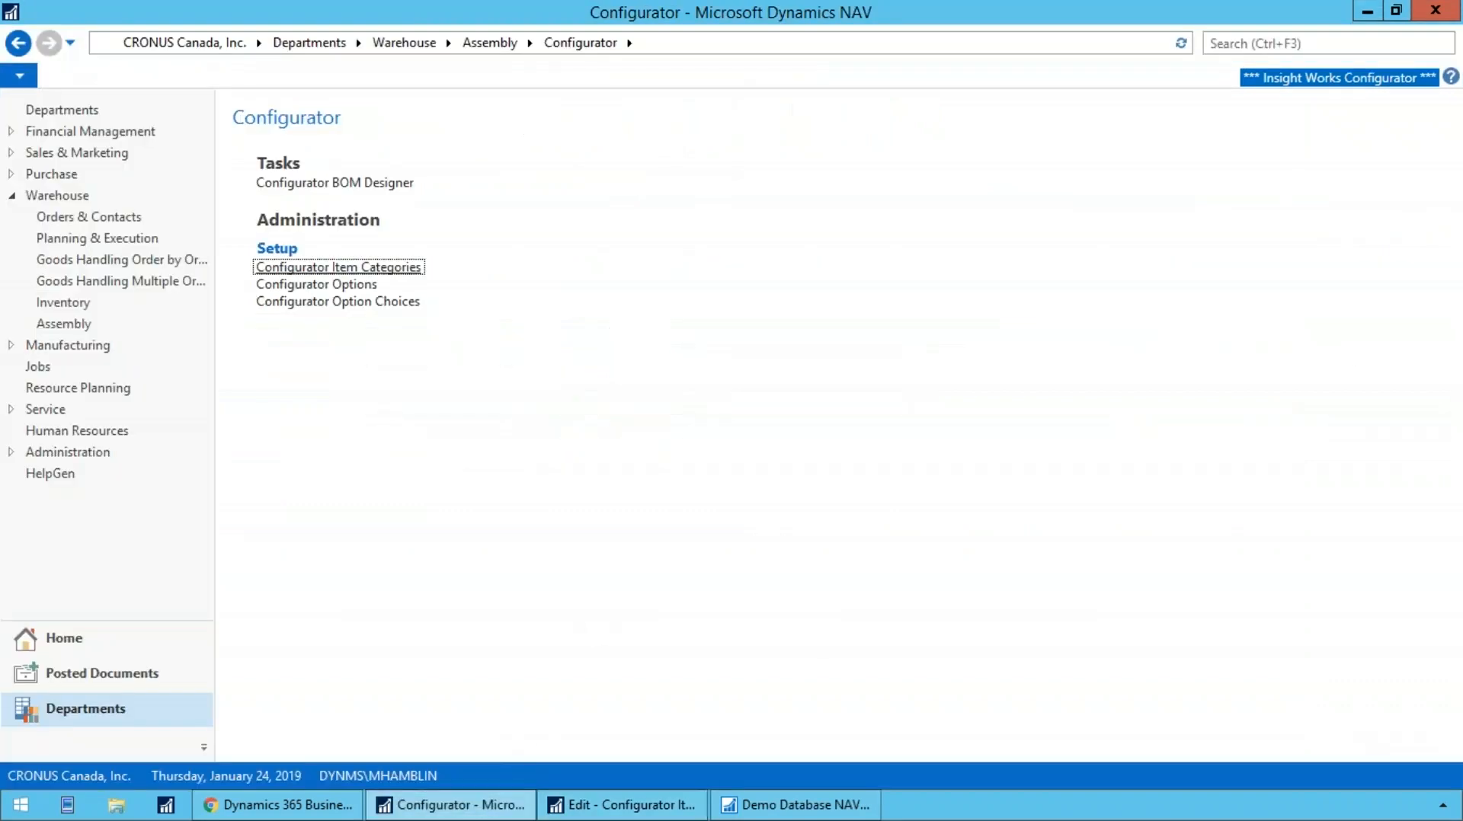
{"action": "left_click", "coordinate": [64, 638]}
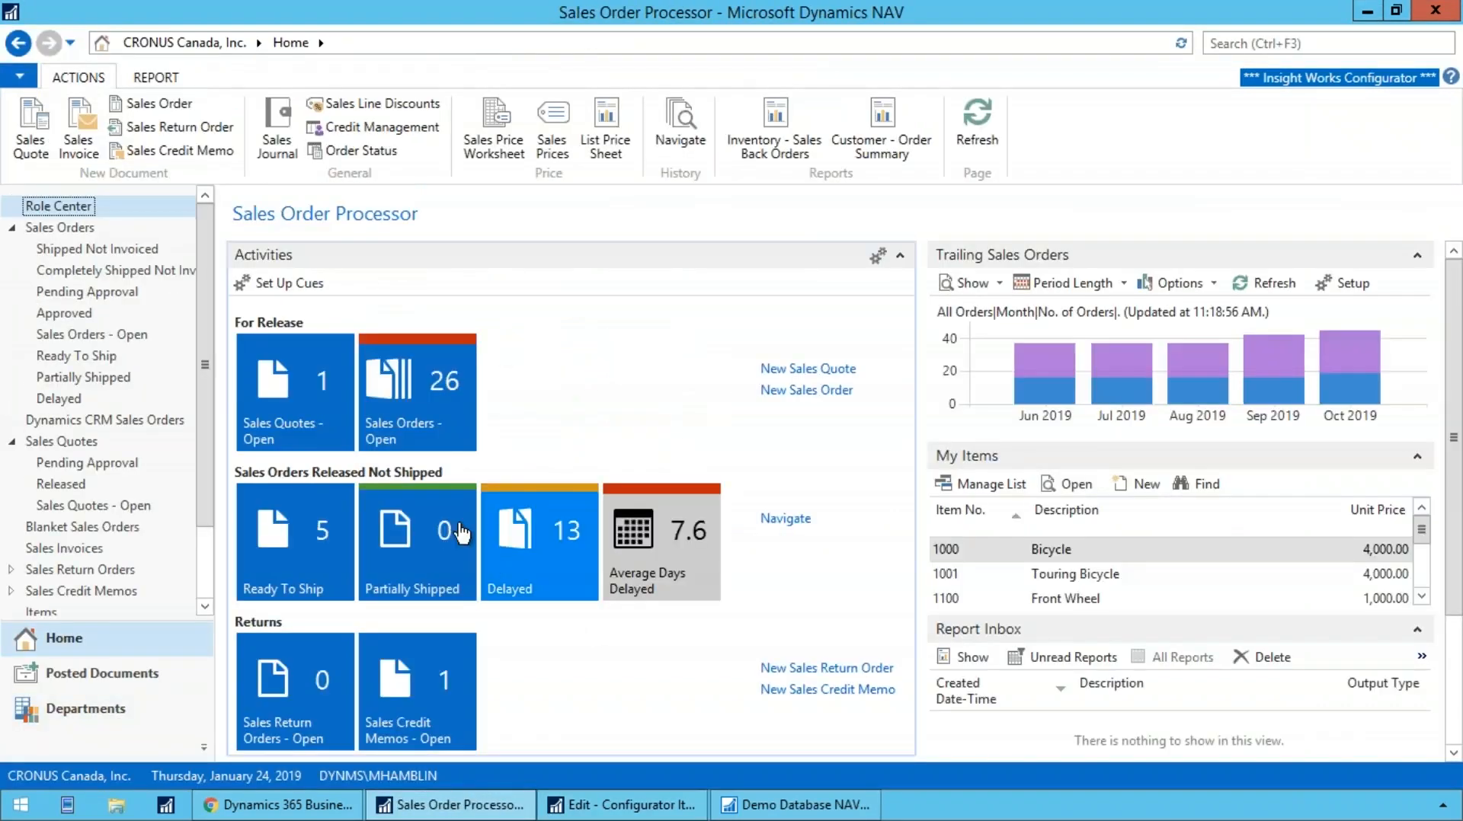
{"action": "left_click", "coordinate": [92, 441]}
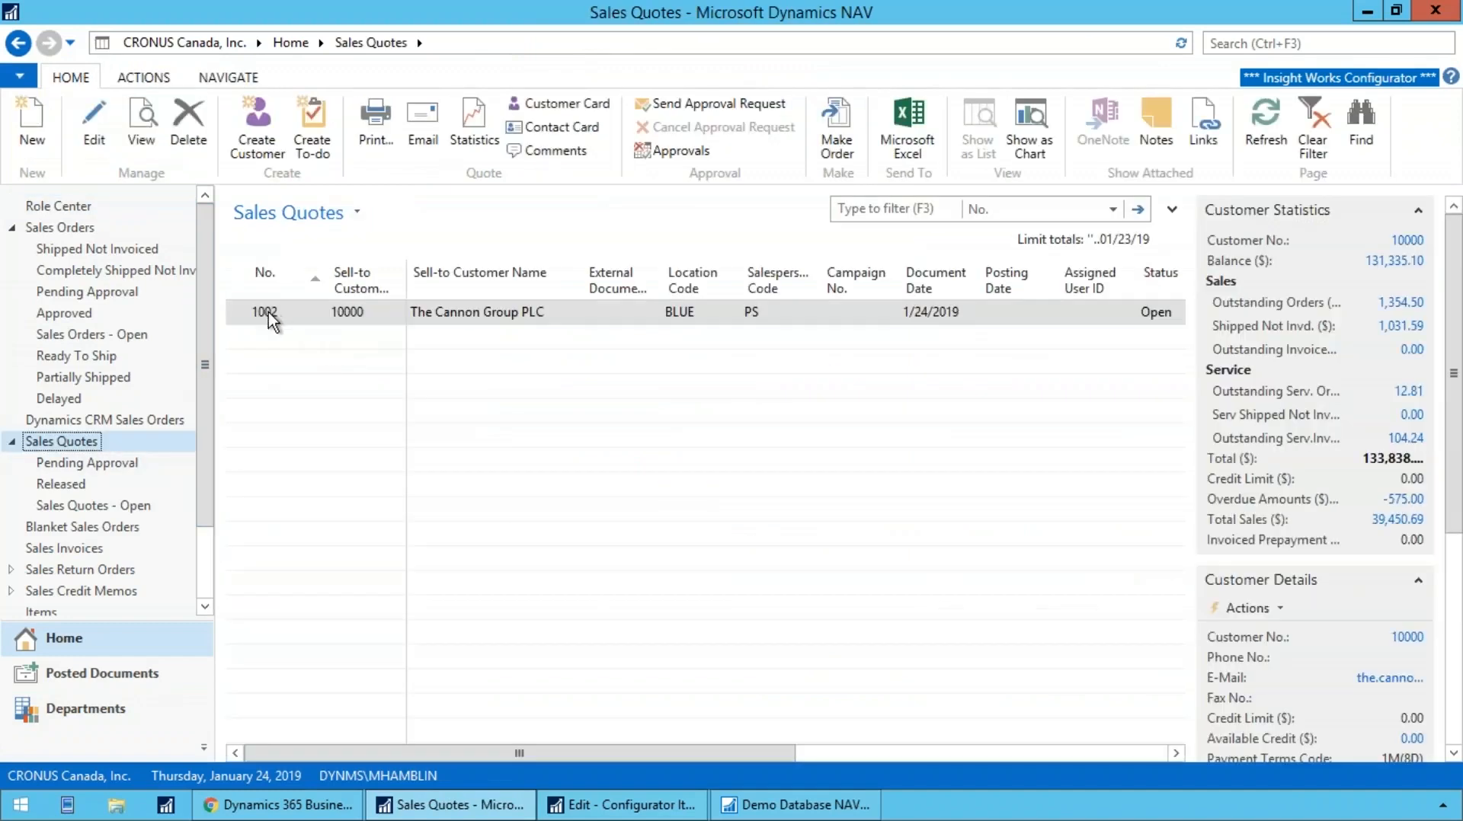
{"action": "double_click", "coordinate": [268, 314]}
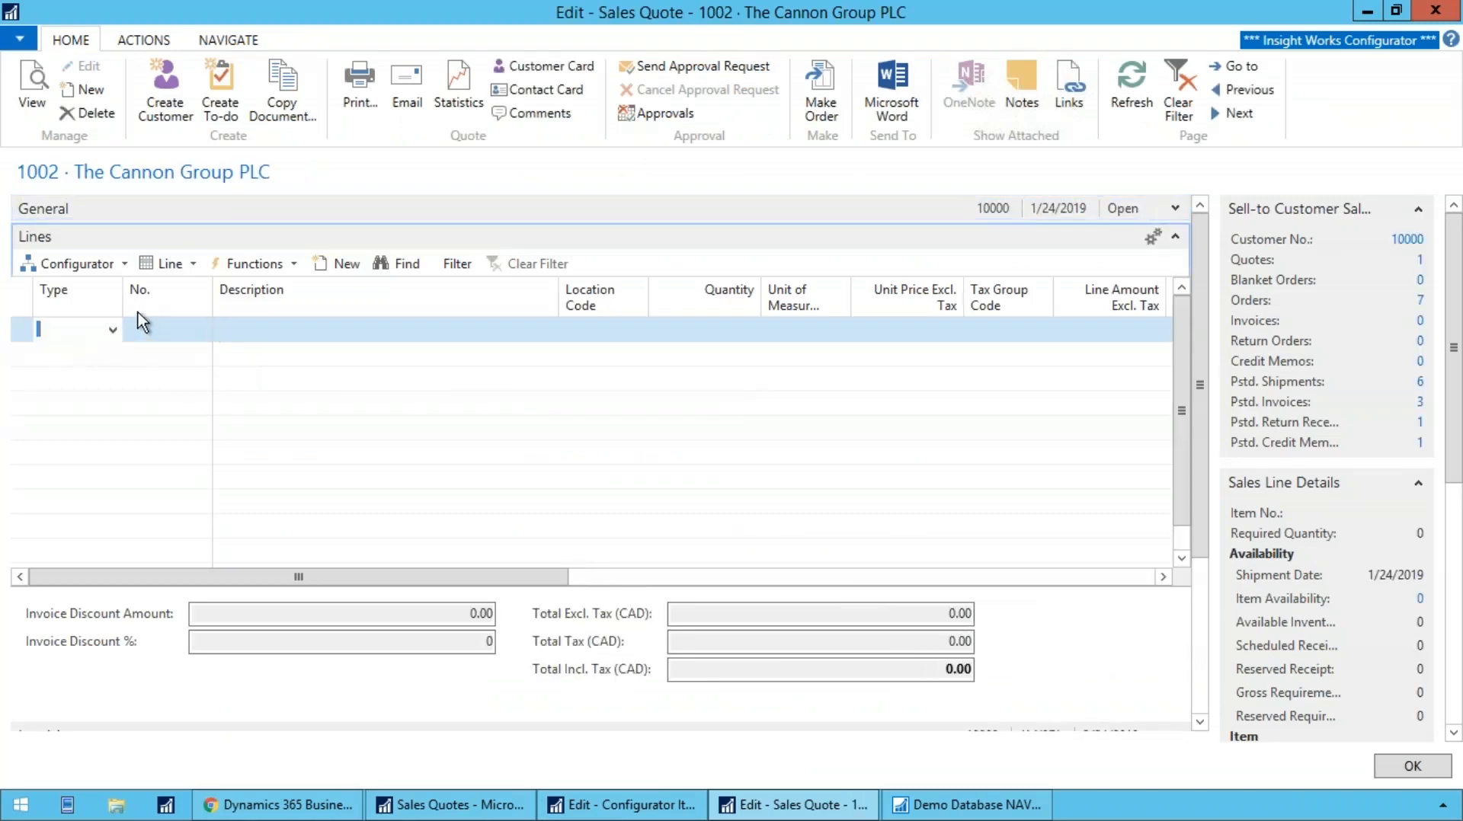
Step: Open the configurator for the empty quote line and select the M-BIKE item category
{"action": "left_click", "coordinate": [120, 268]}
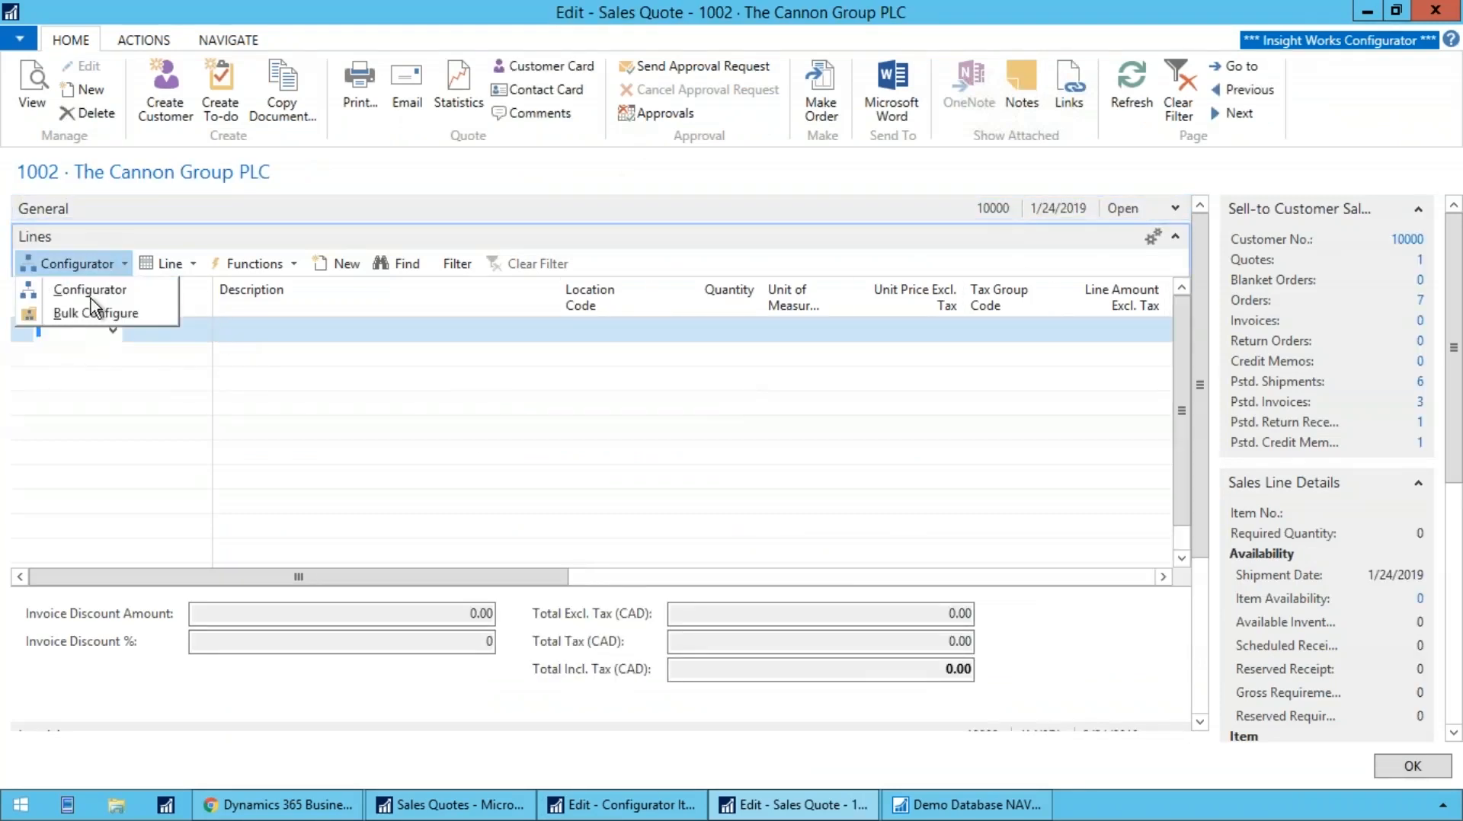
{"action": "left_click", "coordinate": [115, 268]}
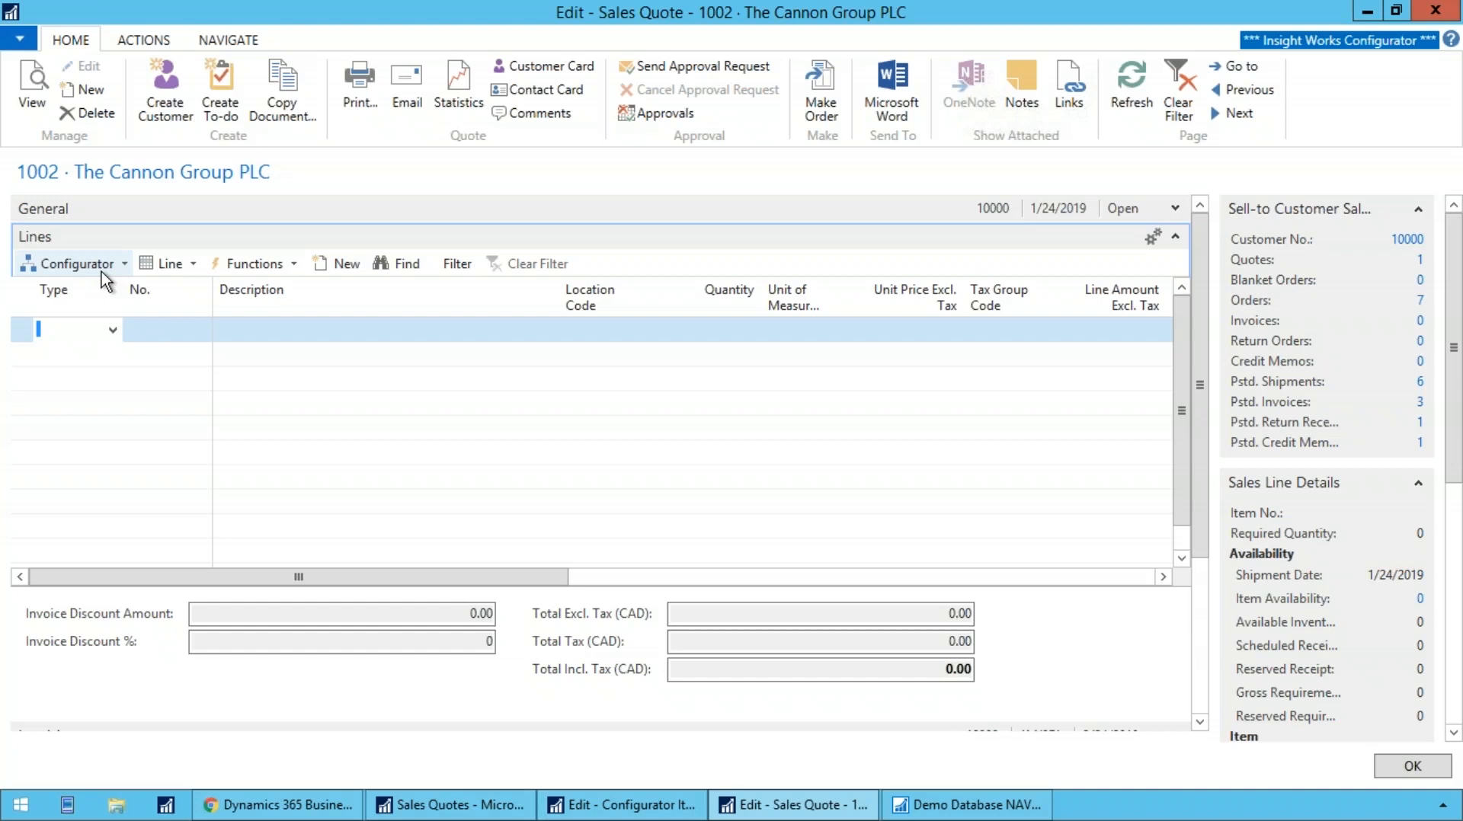
{"action": "left_click", "coordinate": [103, 263]}
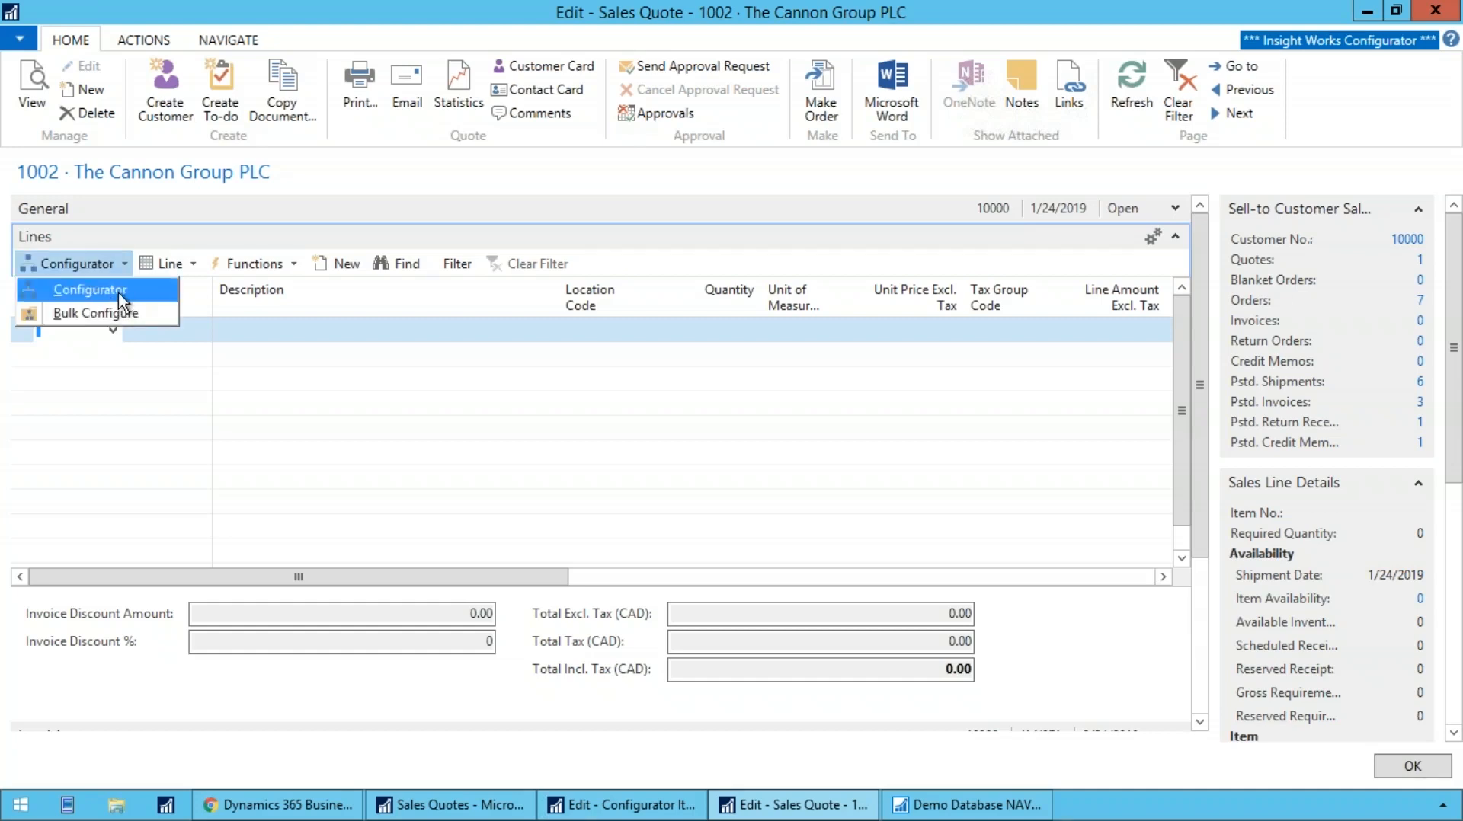
{"action": "left_click", "coordinate": [120, 293]}
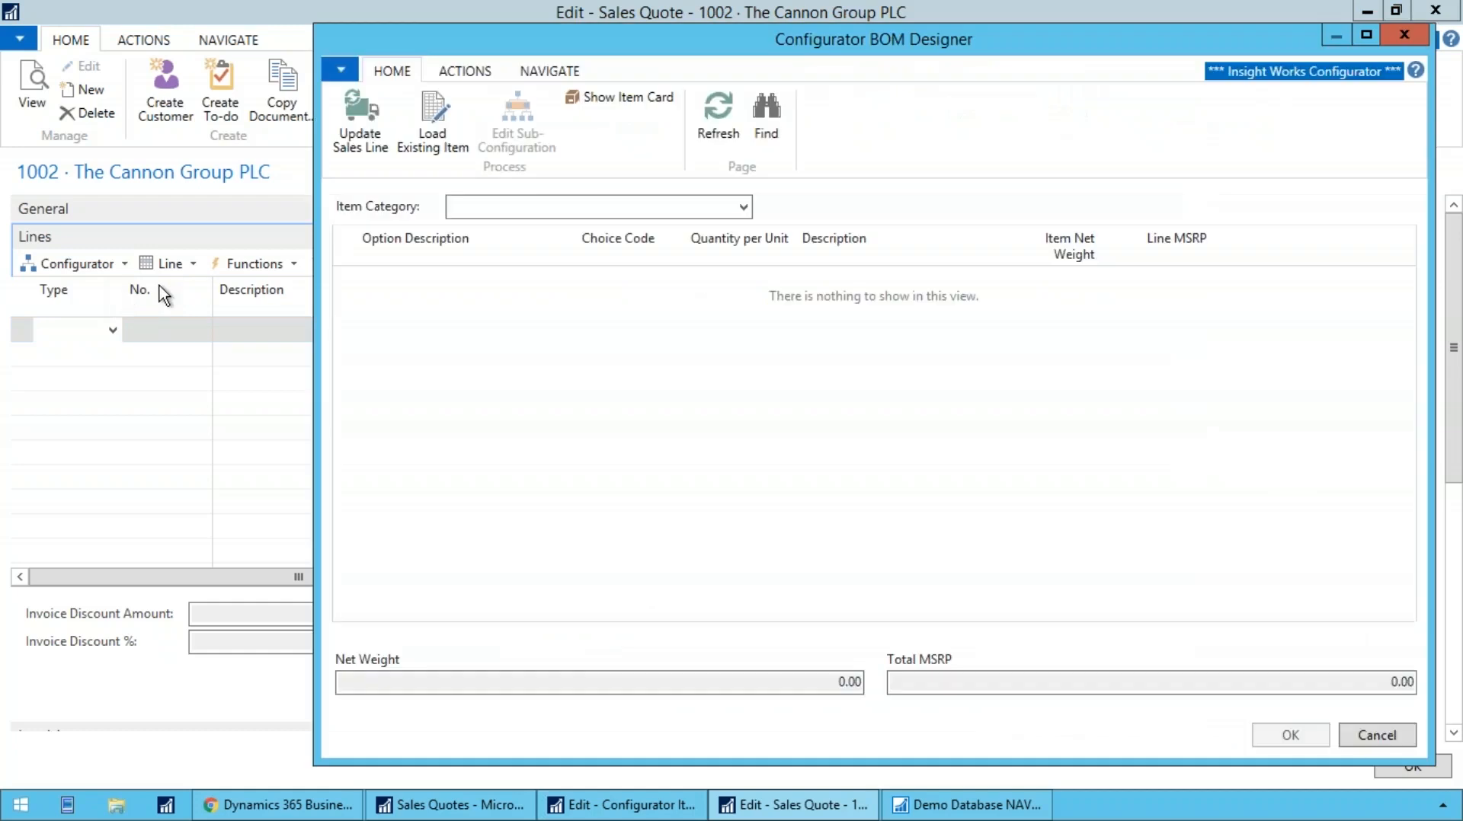
{"action": "left_click", "coordinate": [743, 207]}
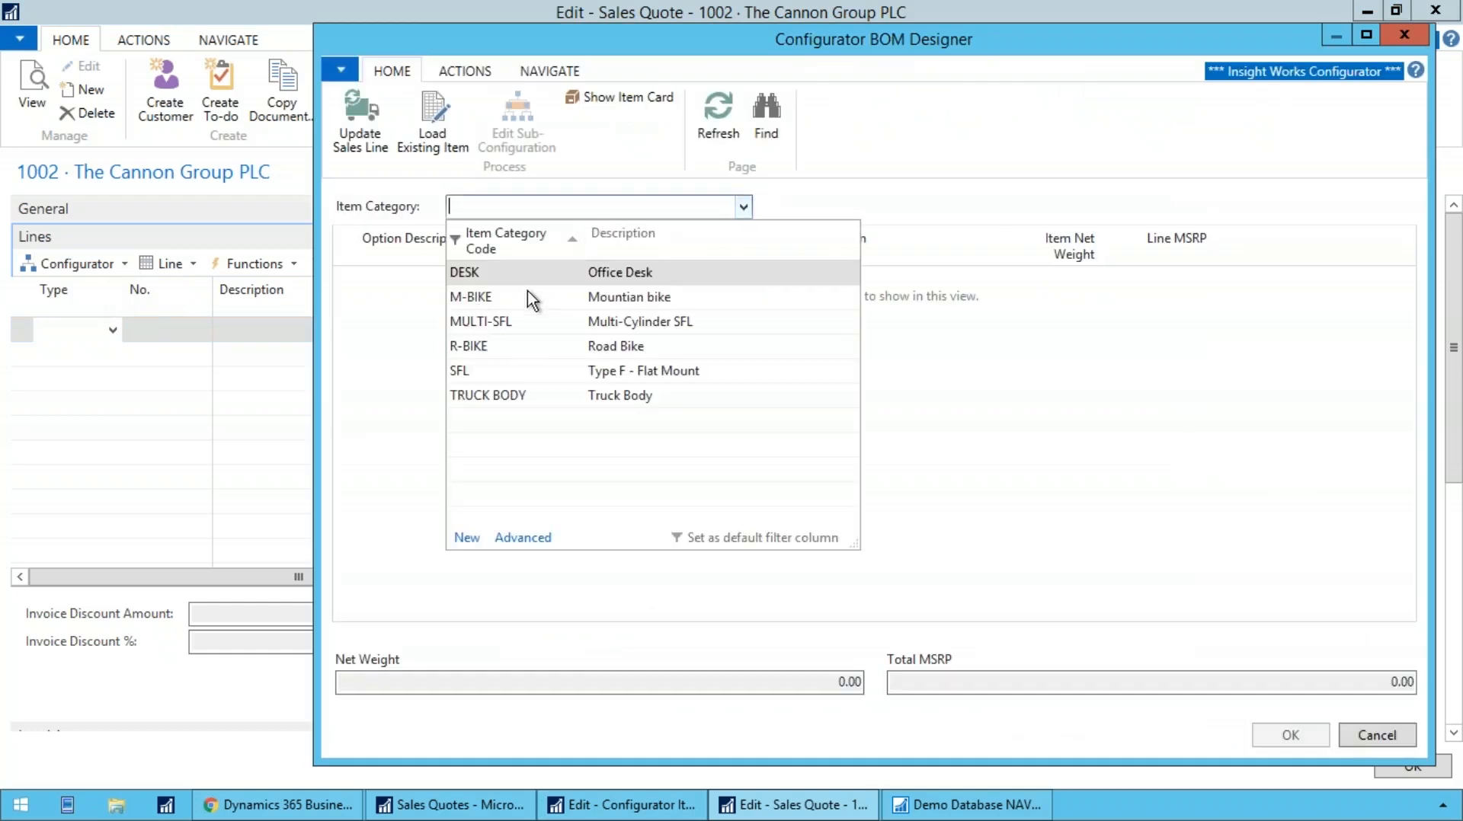
{"action": "left_click", "coordinate": [480, 299]}
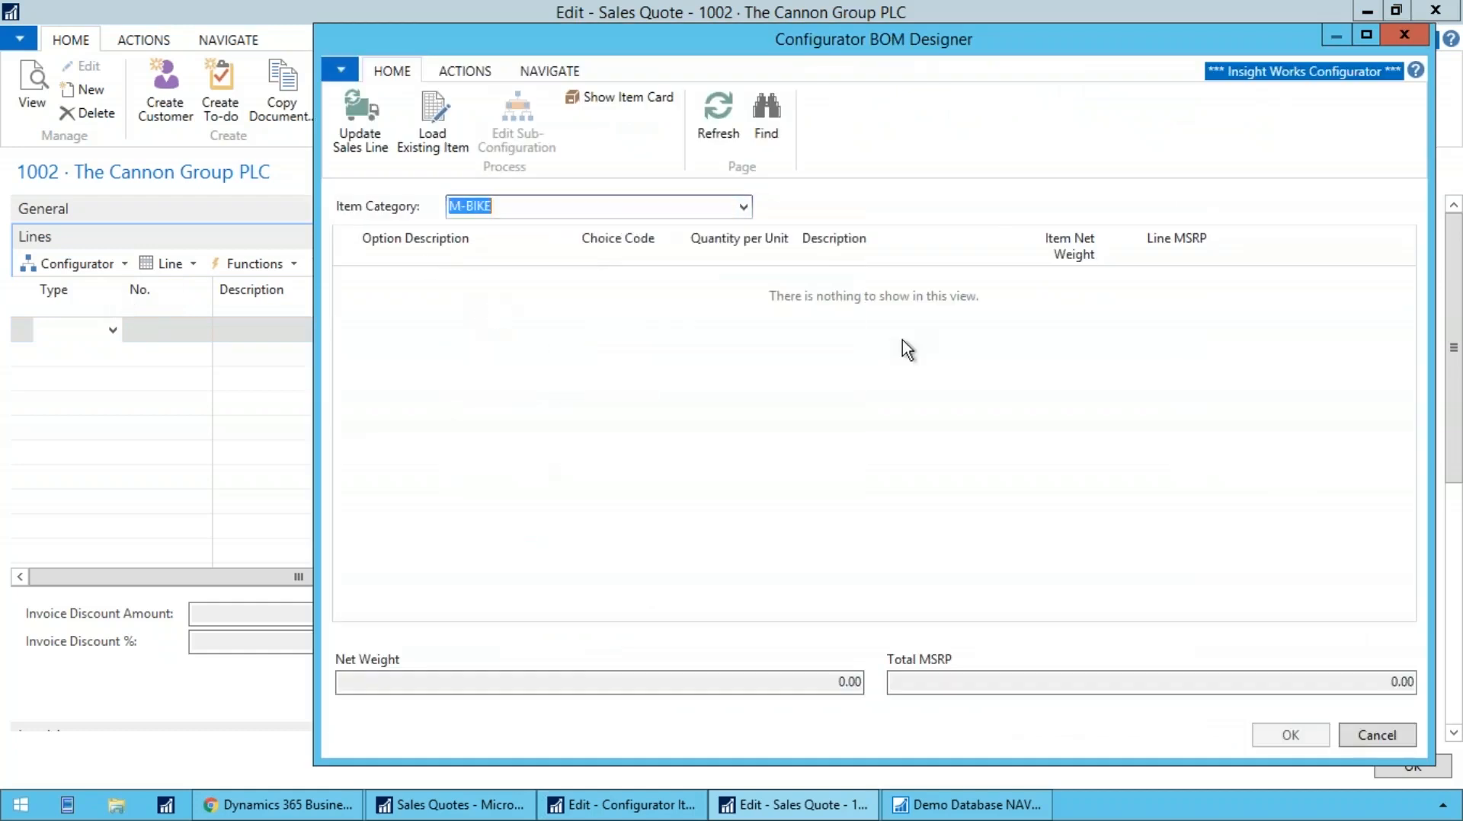
{"action": "key", "text": "Tab"}
Step: Set the mountain bike's Handlebars choice to 1801, Aluminum Handlebars
{"action": "key", "text": "Down"}
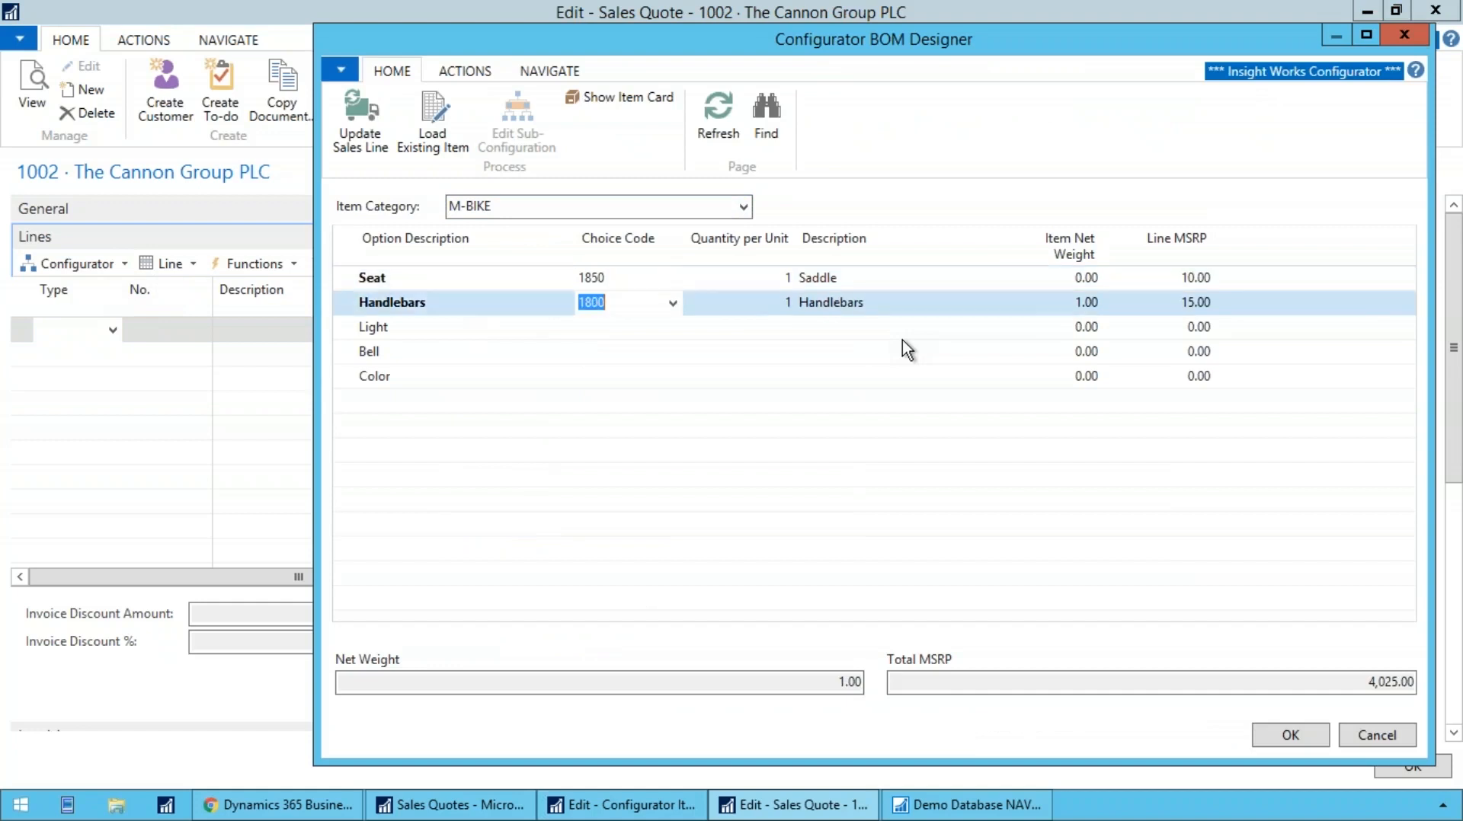
{"action": "key", "text": "alt+Down"}
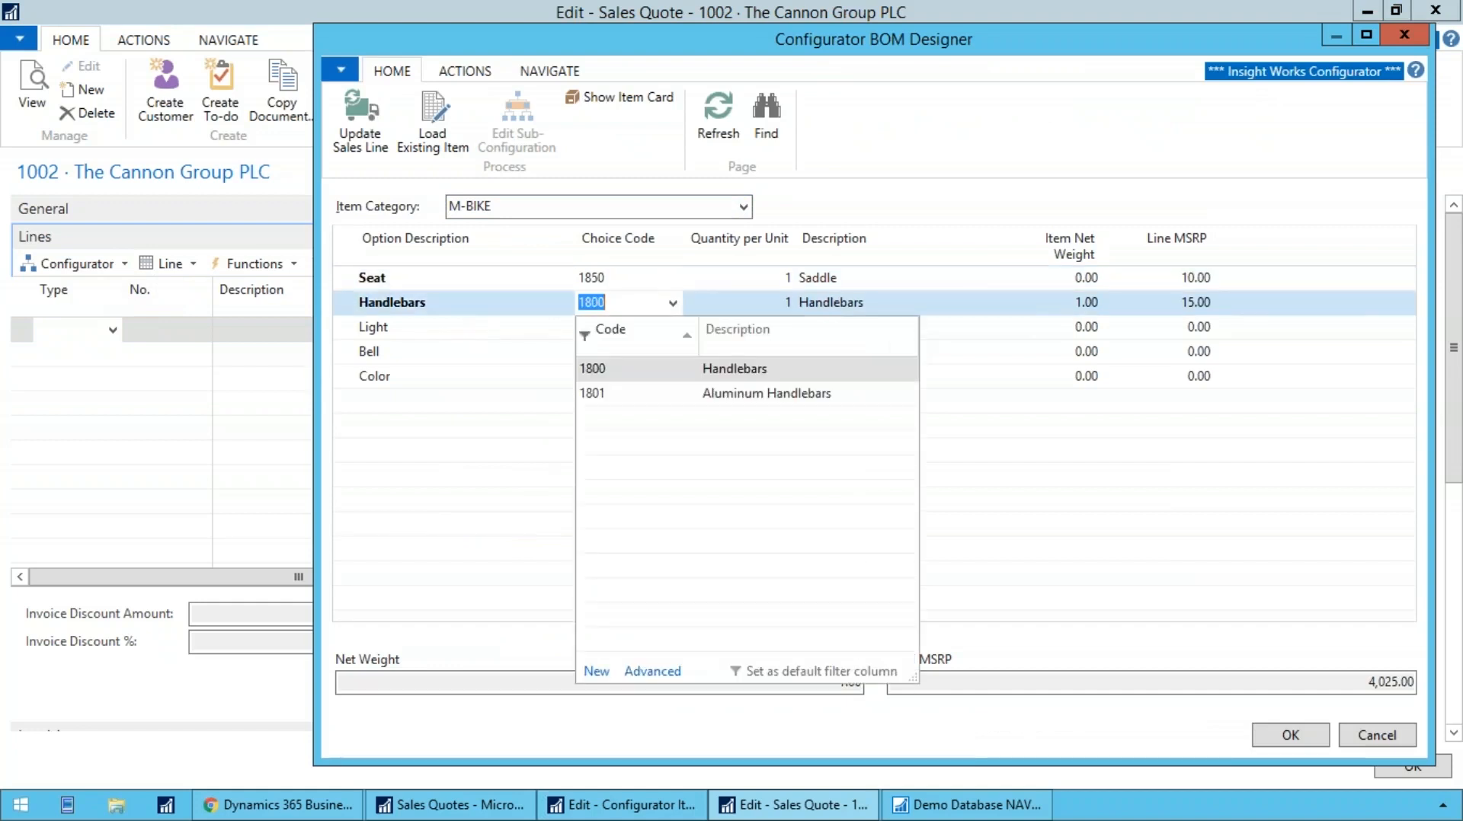
{"action": "key", "text": "Down"}
{"action": "key", "text": "Return"}
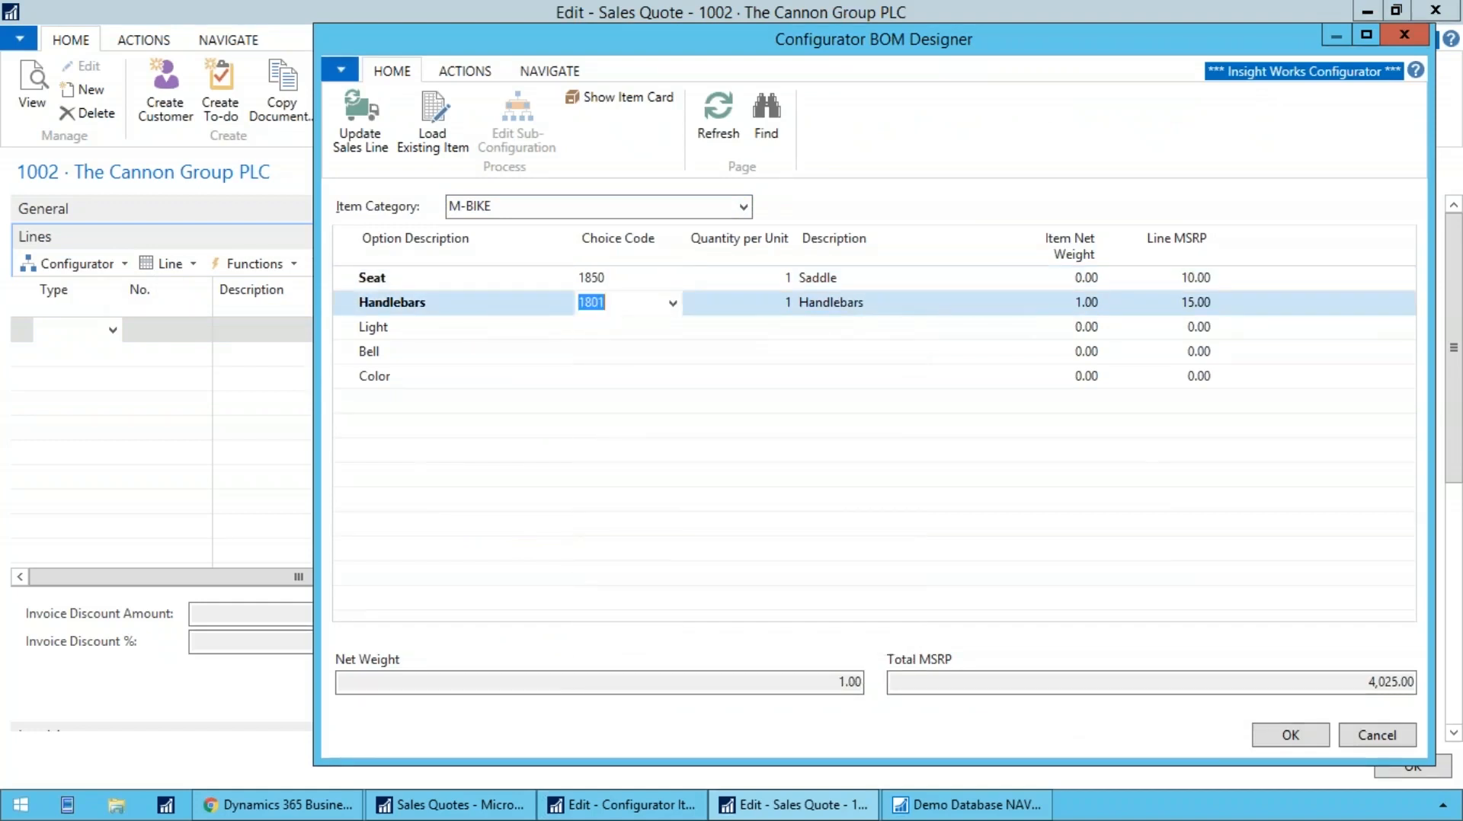
{"action": "key", "text": "Tab"}
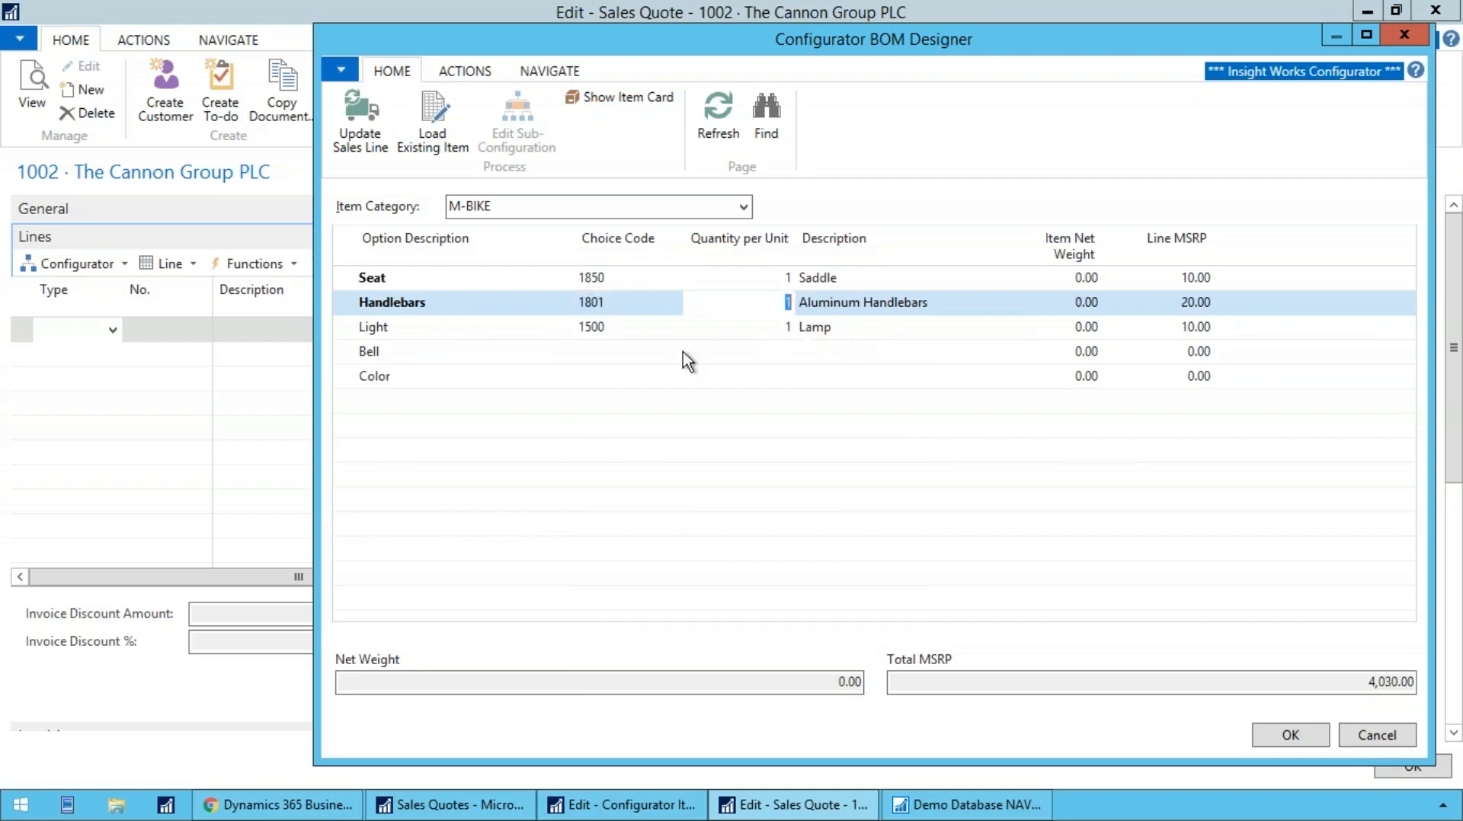
Step: Set the quantity per unit of the Light option to 2
{"action": "left_click", "coordinate": [628, 328]}
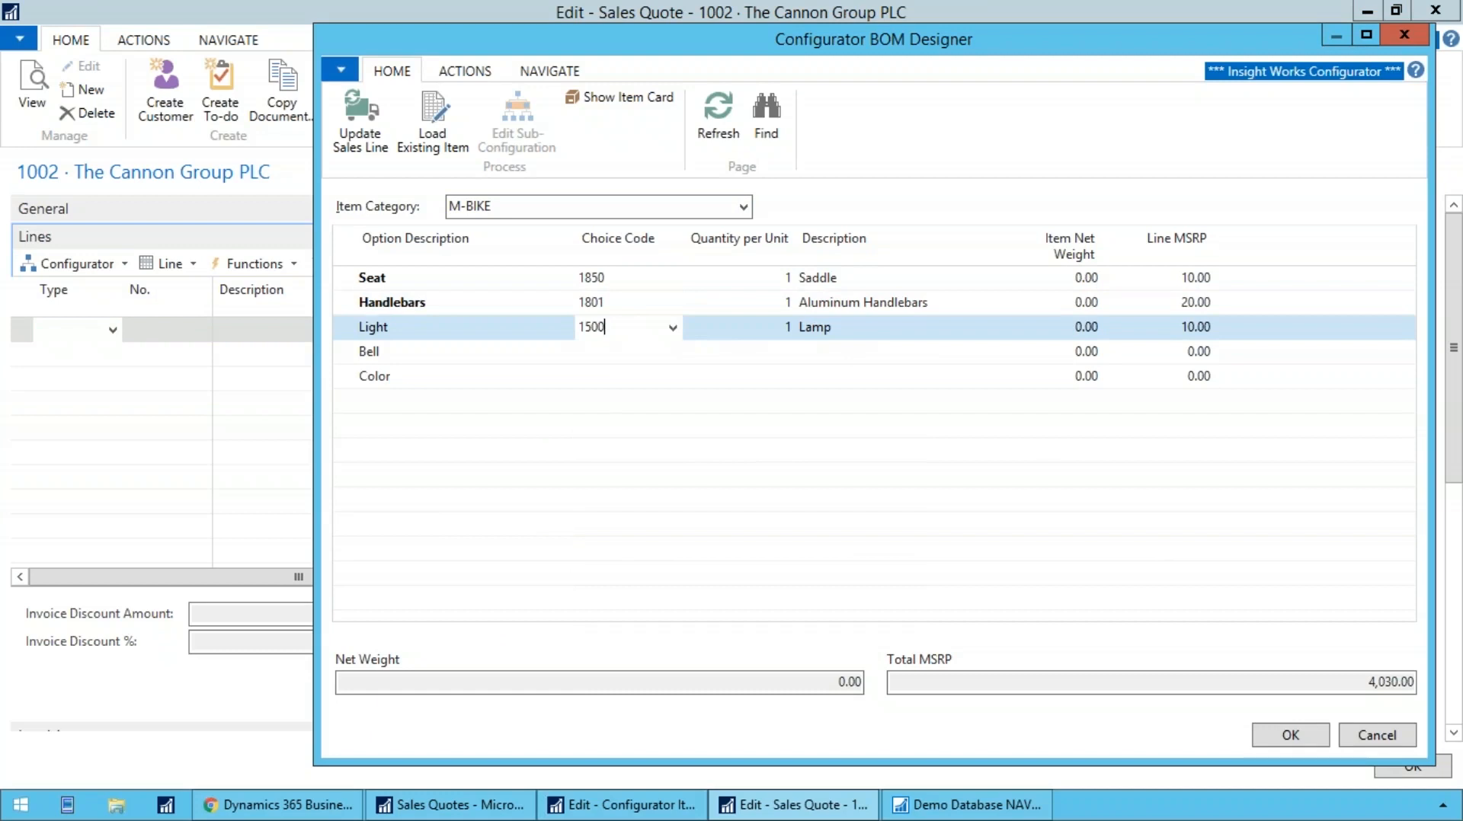
{"action": "key", "text": "Tab"}
{"action": "type", "text": "2"}
{"action": "key", "text": "Down"}
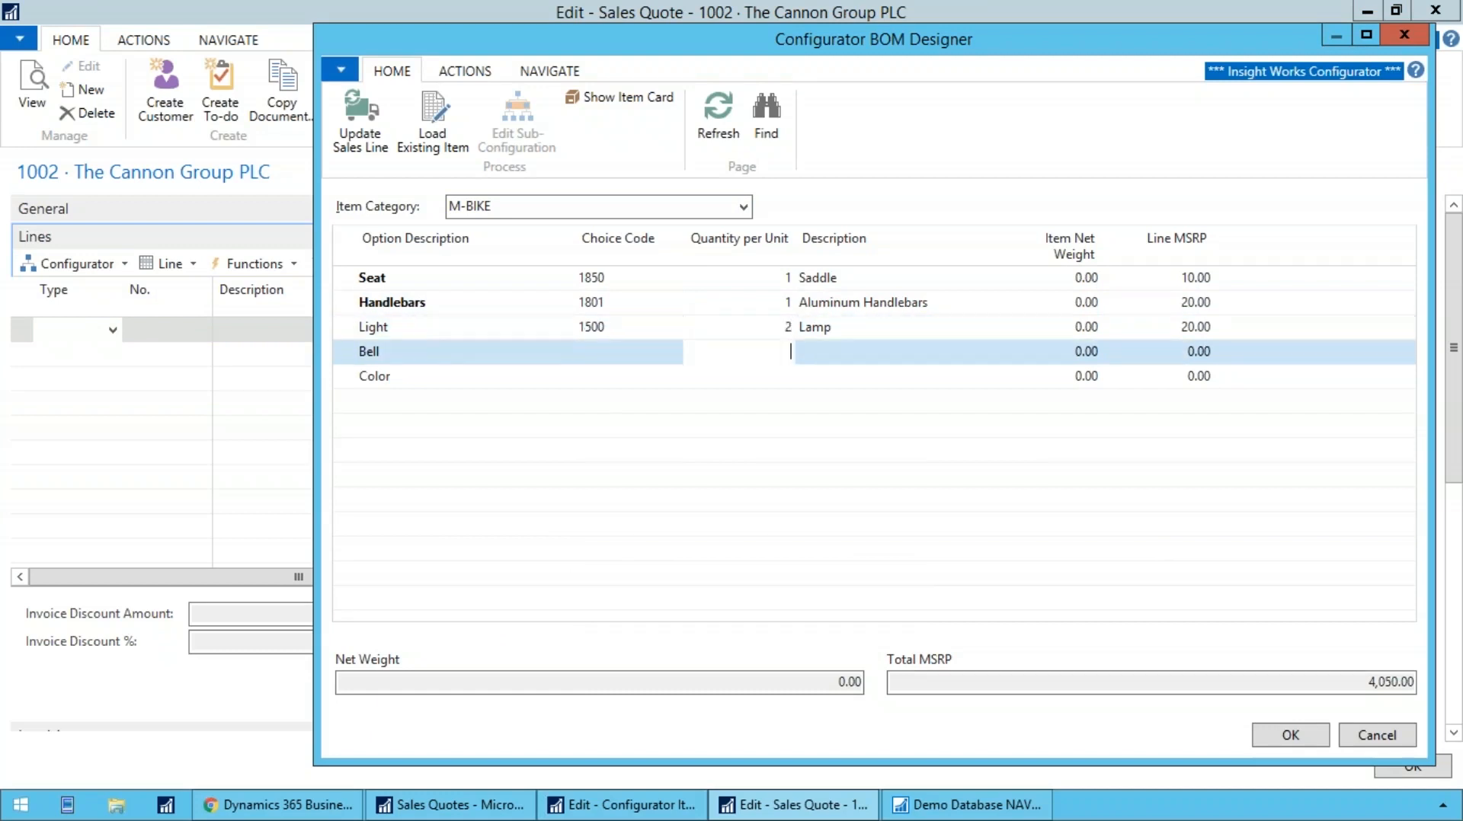
Step: Set the mountain bike's Color option to RED and accept the configuration into the sales quote
{"action": "key", "text": "Left"}
{"action": "key", "text": "Down"}
{"action": "key", "text": "F4"}
{"action": "key", "text": "Down"}
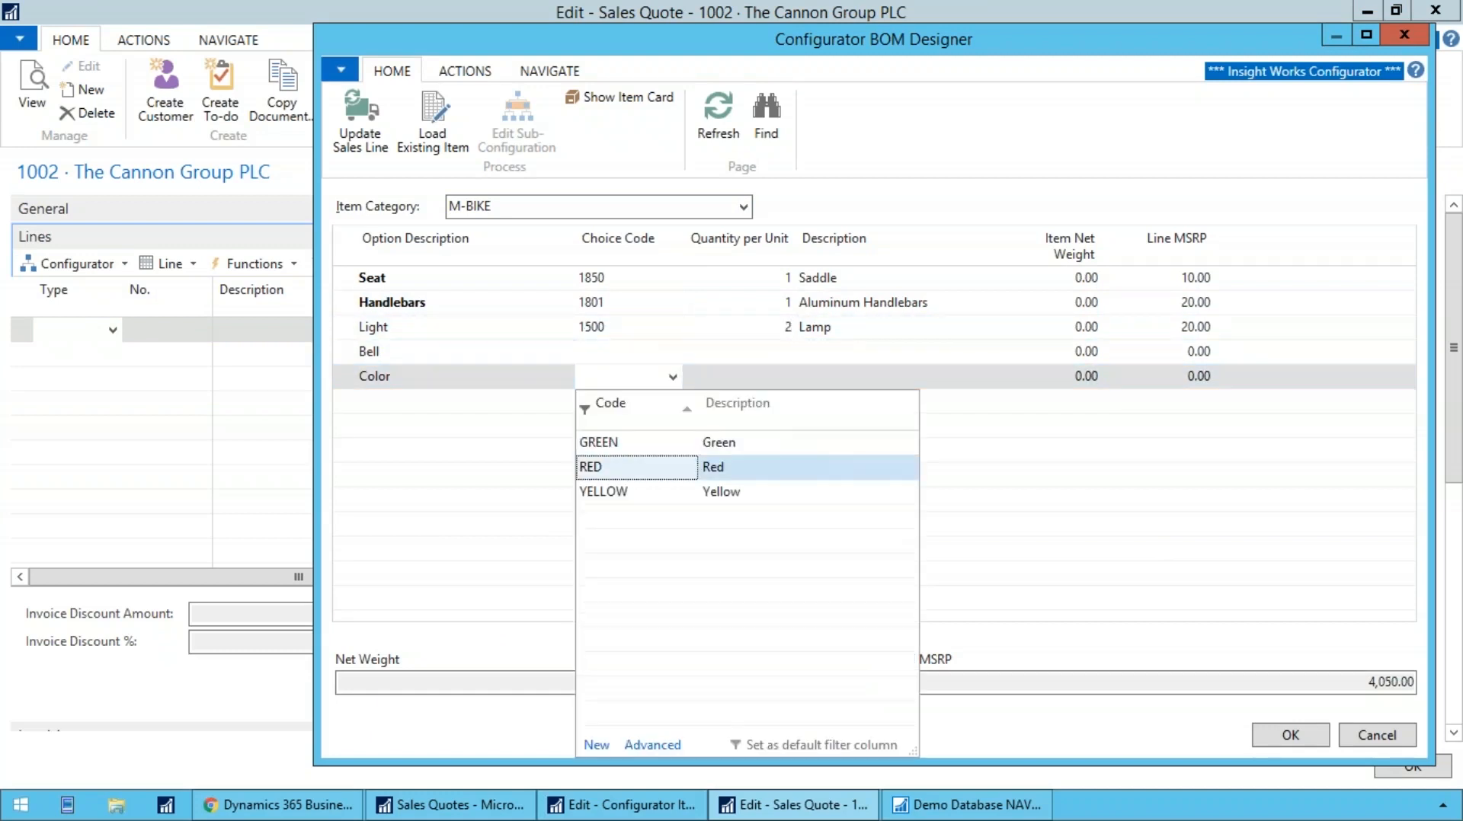
{"action": "key", "text": "Return"}
{"action": "key", "text": "Up"}
{"action": "key", "text": "Up"}
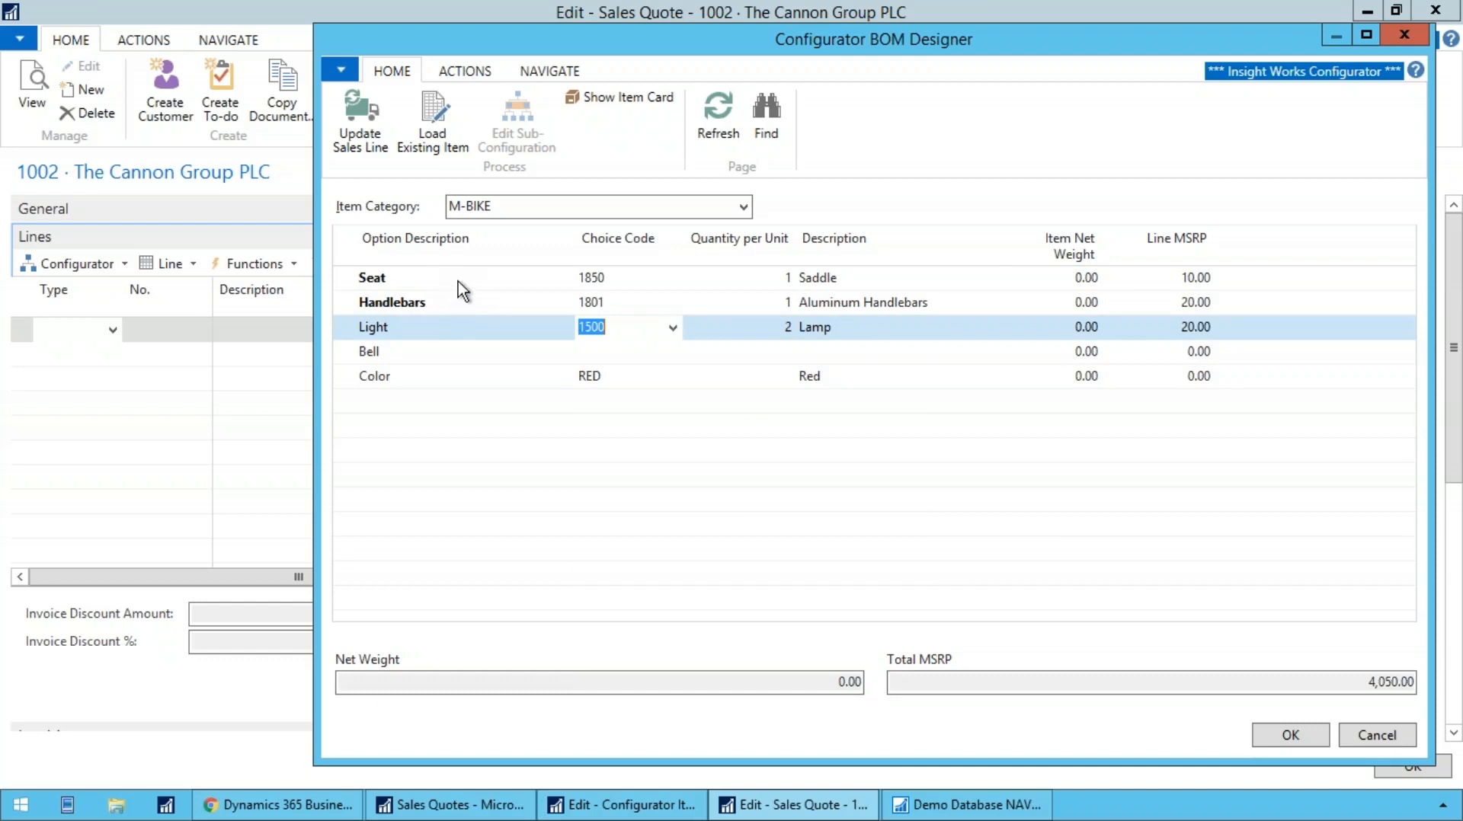
{"action": "left_click", "coordinate": [595, 280]}
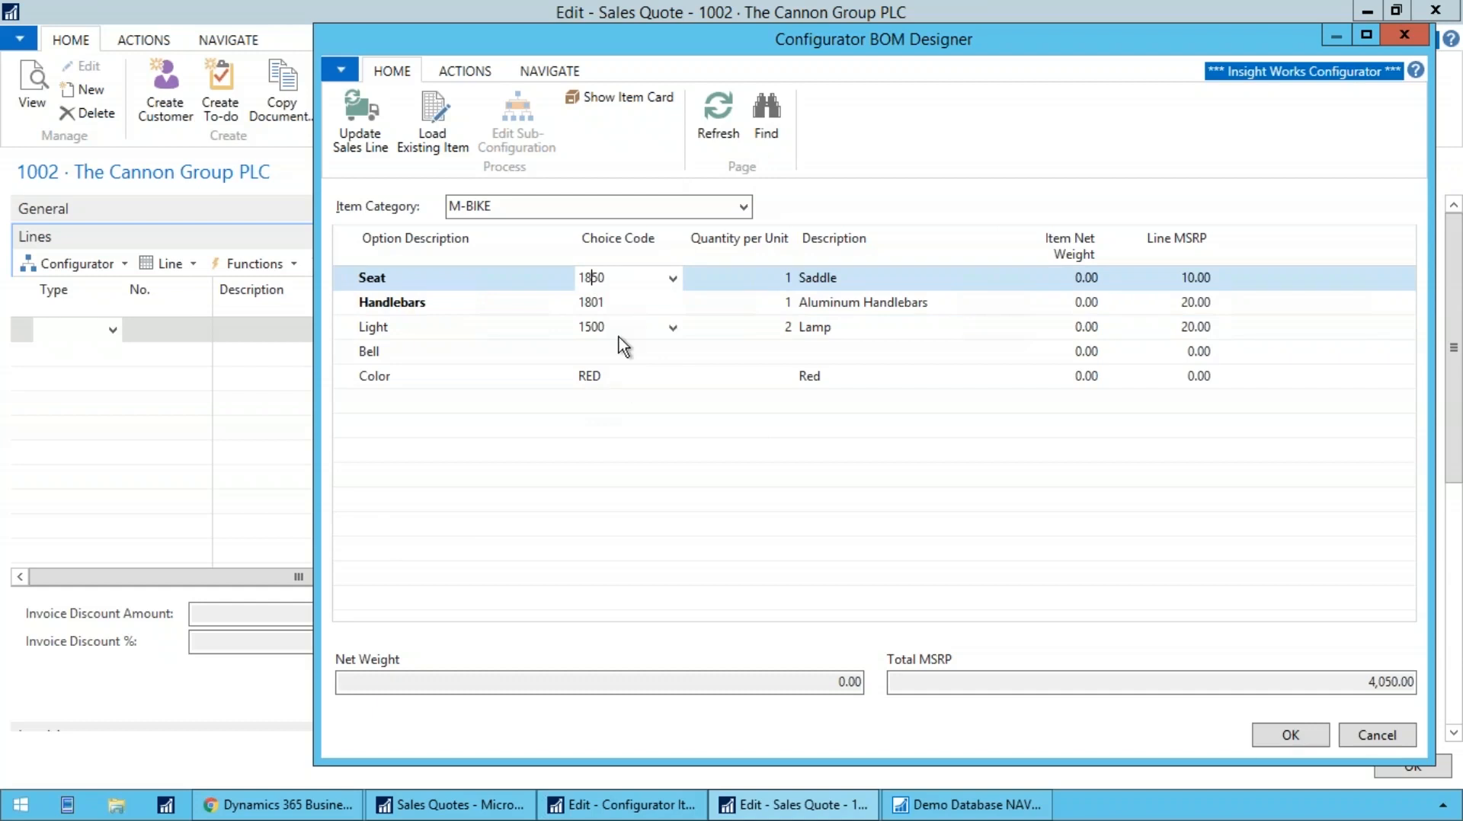
{"action": "left_click", "coordinate": [1307, 735]}
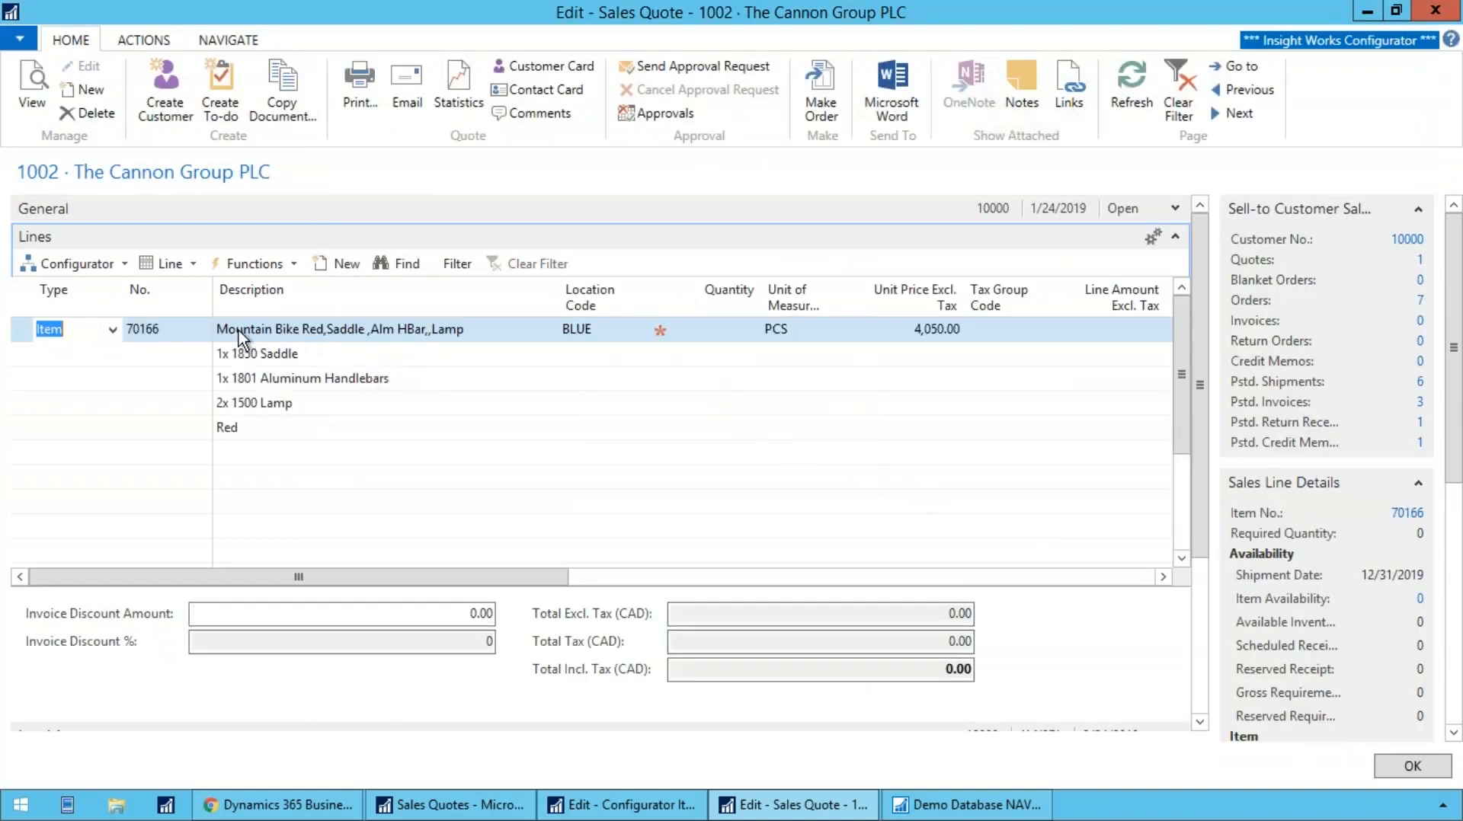
Step: Examine the configured bike's item description and the option text lines beneath it on the quote
{"action": "left_click", "coordinate": [277, 329]}
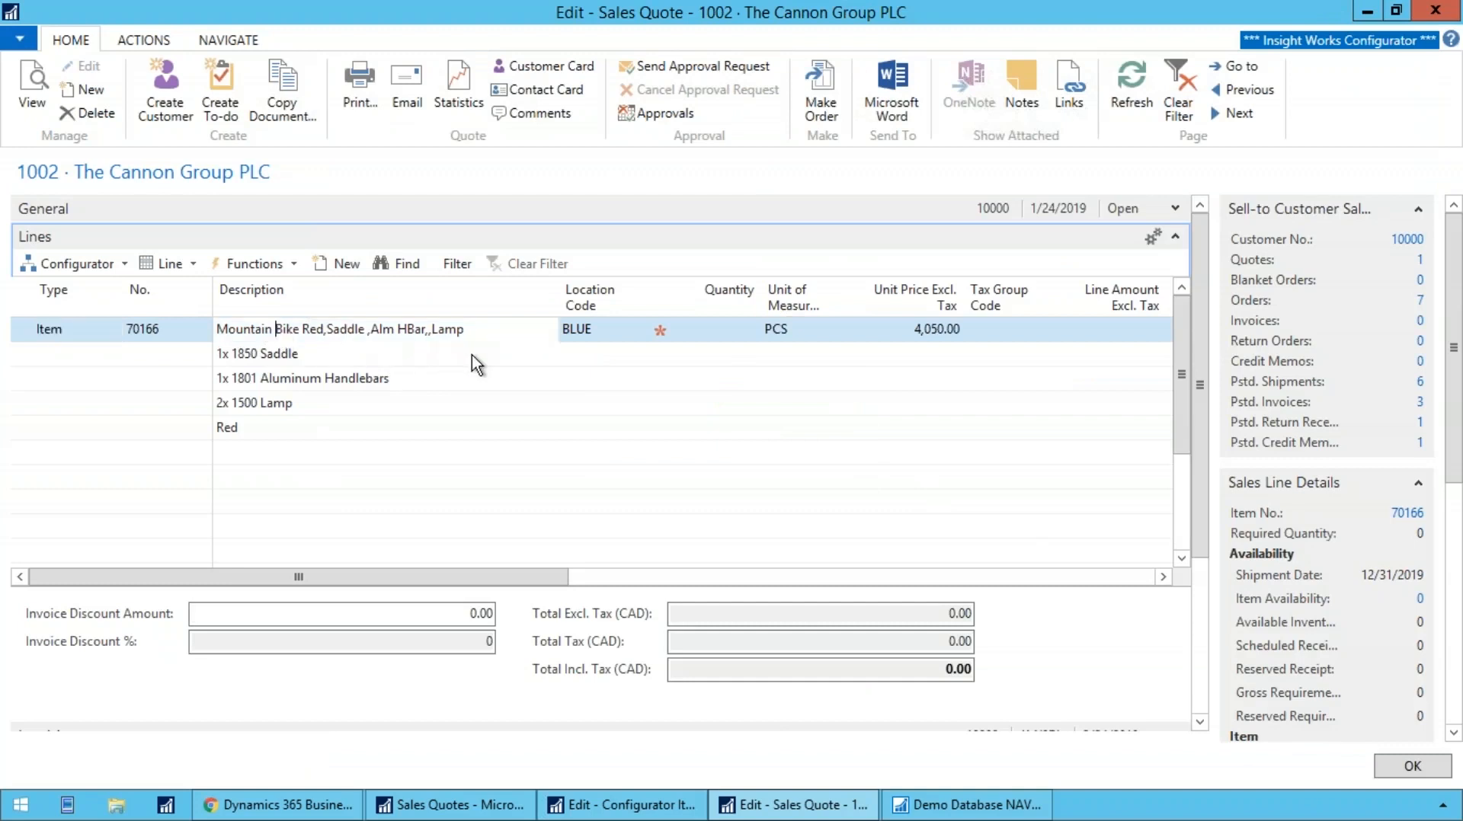
{"action": "key", "text": "Down"}
{"action": "key", "text": "Up"}
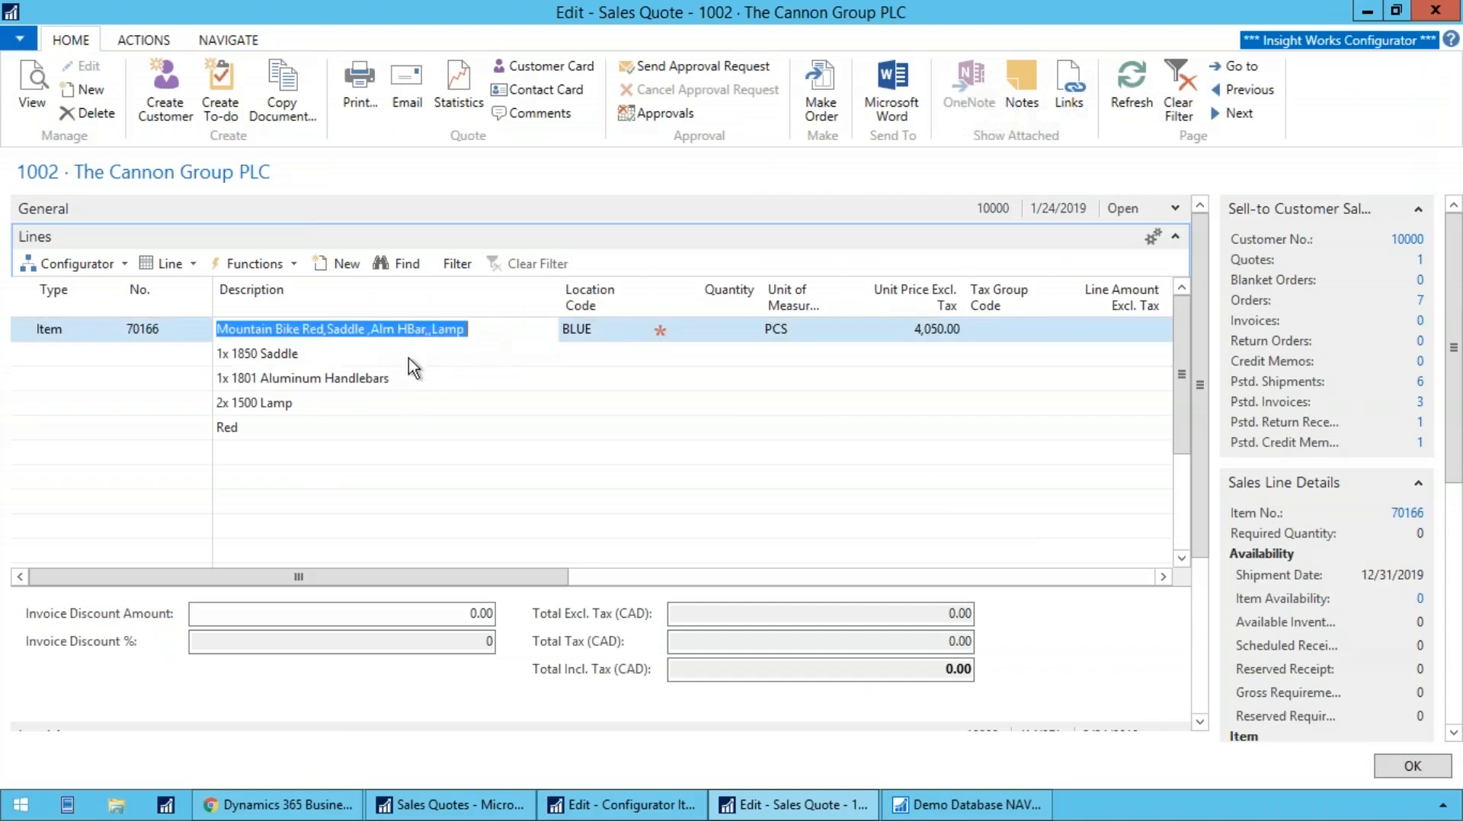
{"action": "left_click", "coordinate": [342, 358]}
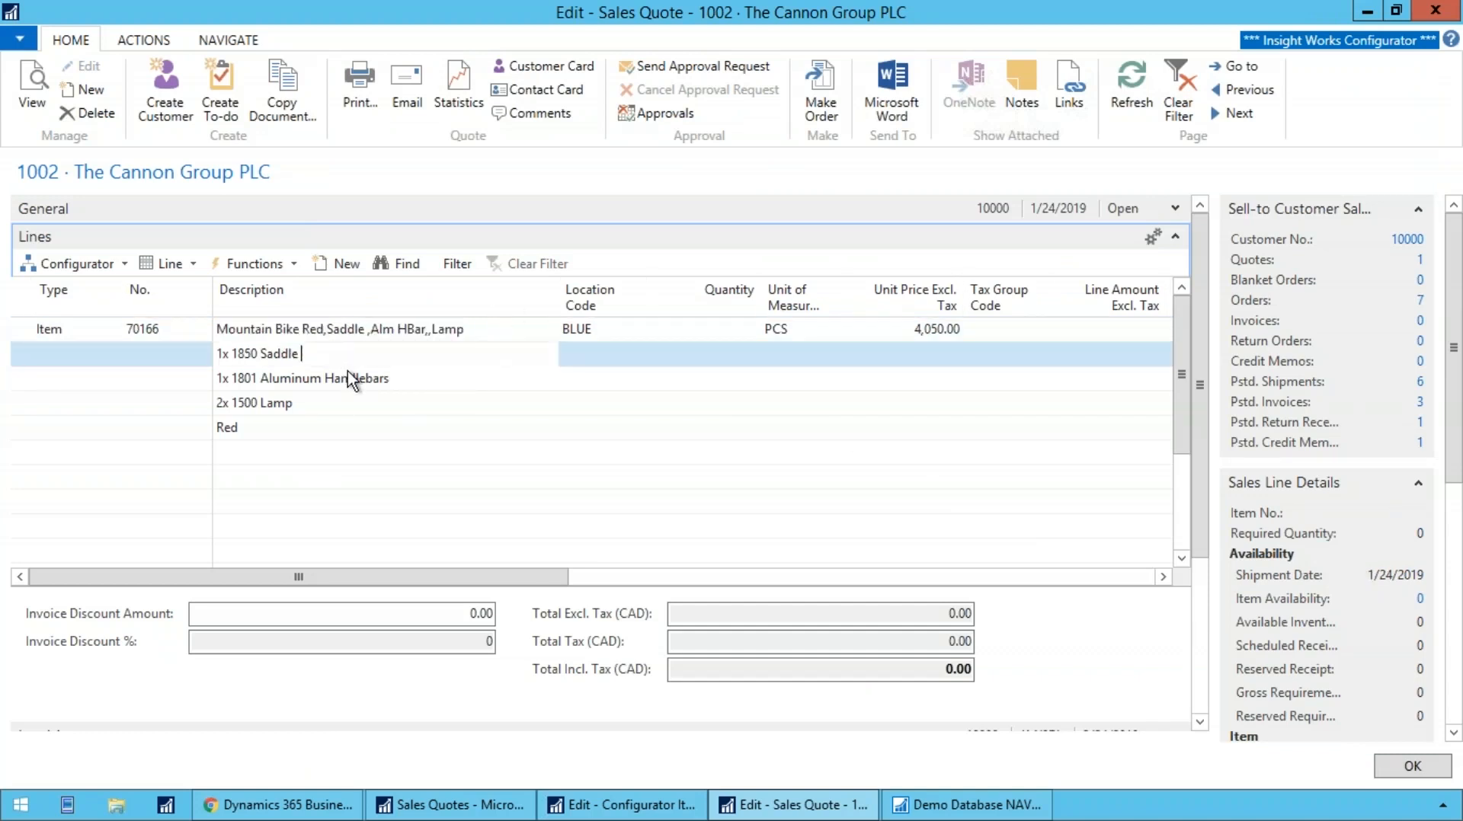
{"action": "key", "text": "shift+Down"}
{"action": "key", "text": "shift+Down"}
{"action": "key", "text": "shift+Down"}
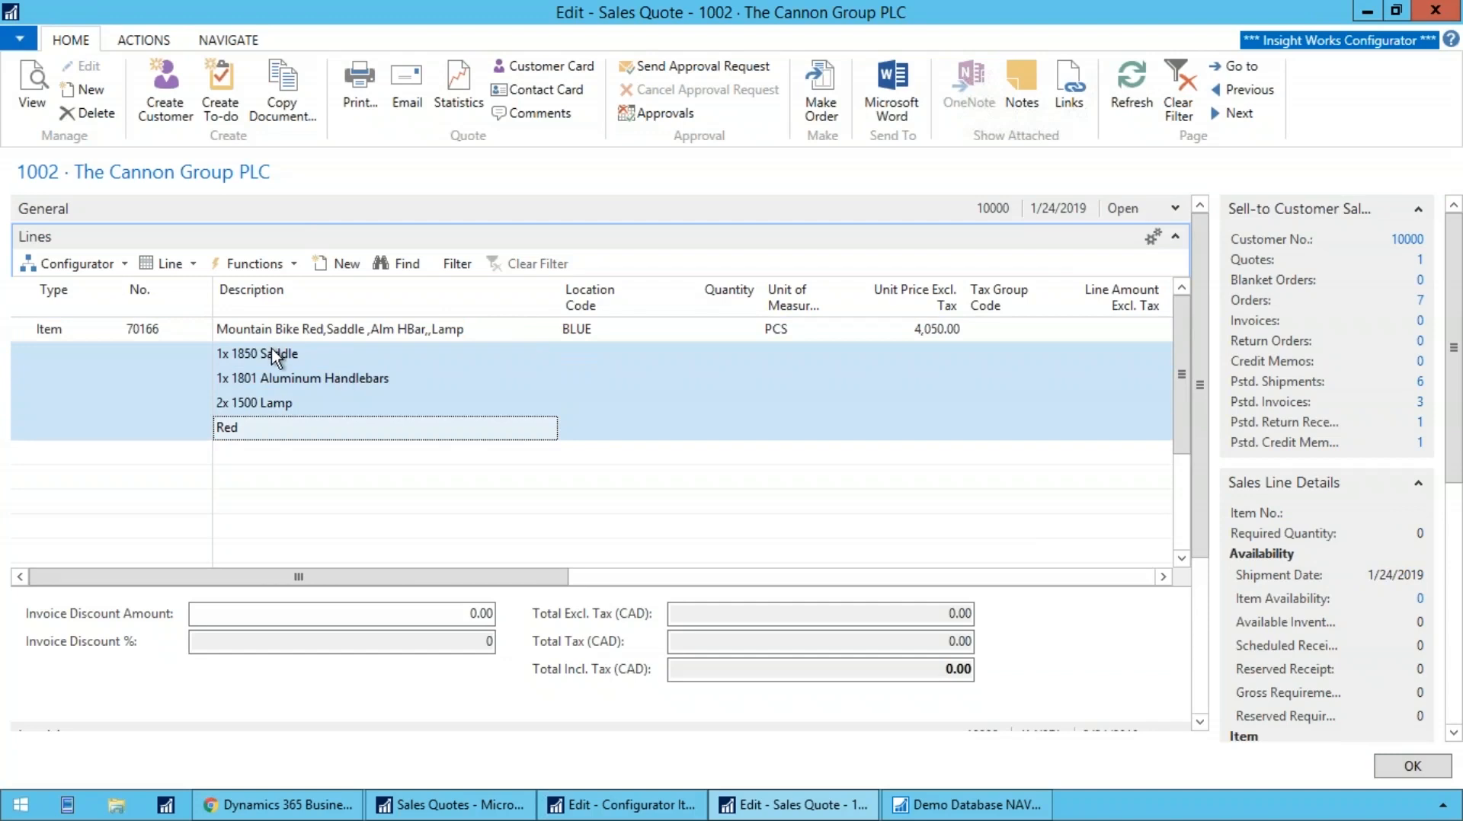
{"action": "key", "text": "Up"}
{"action": "key", "text": "Up"}
{"action": "key", "text": "Up"}
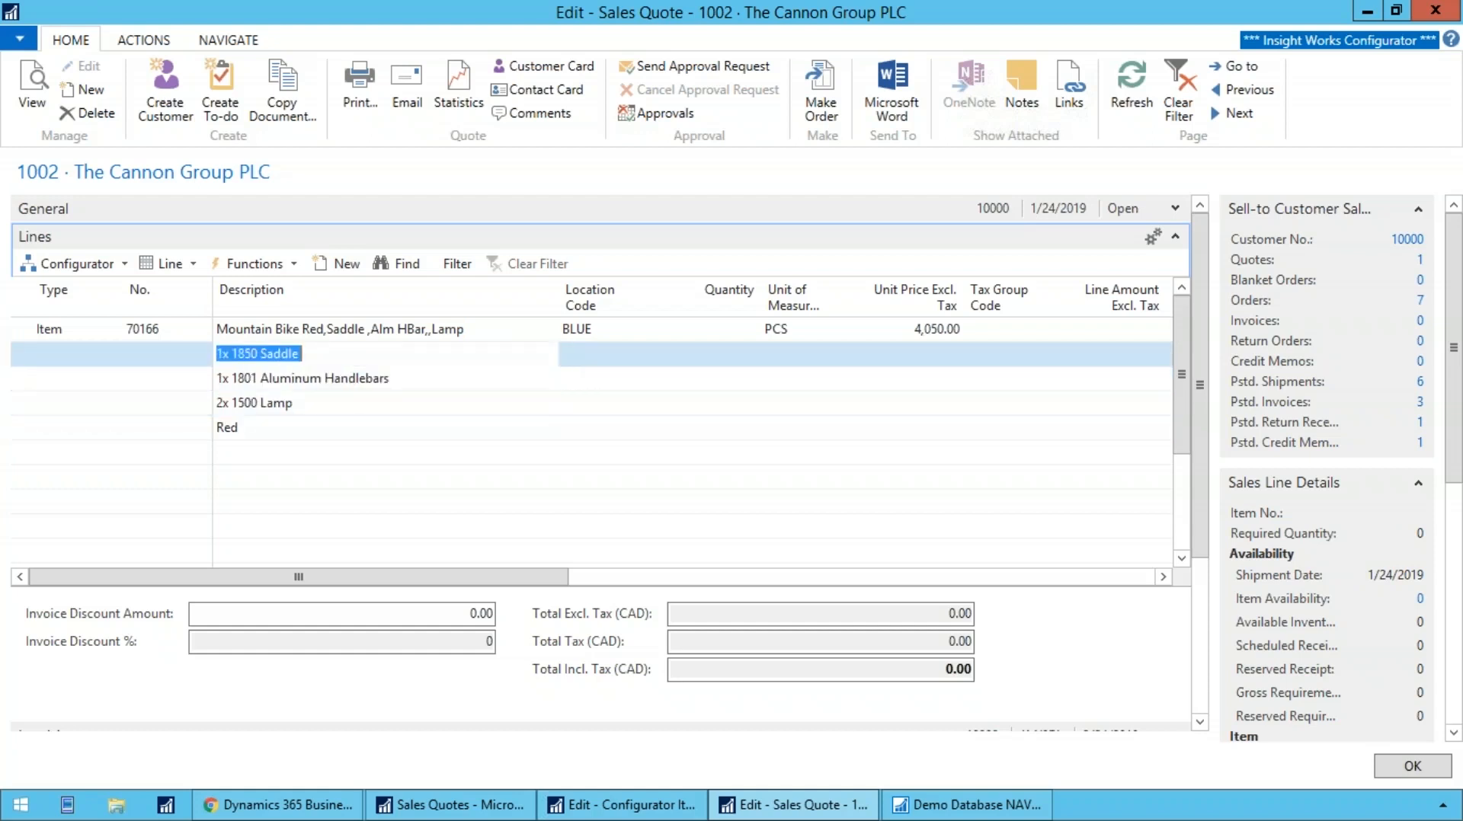
{"action": "key", "text": "Up"}
Step: Reopen the mountain bike line's configuration, set the Light quantity per unit to 1, and accept the change
{"action": "key", "text": "shift+Tab"}
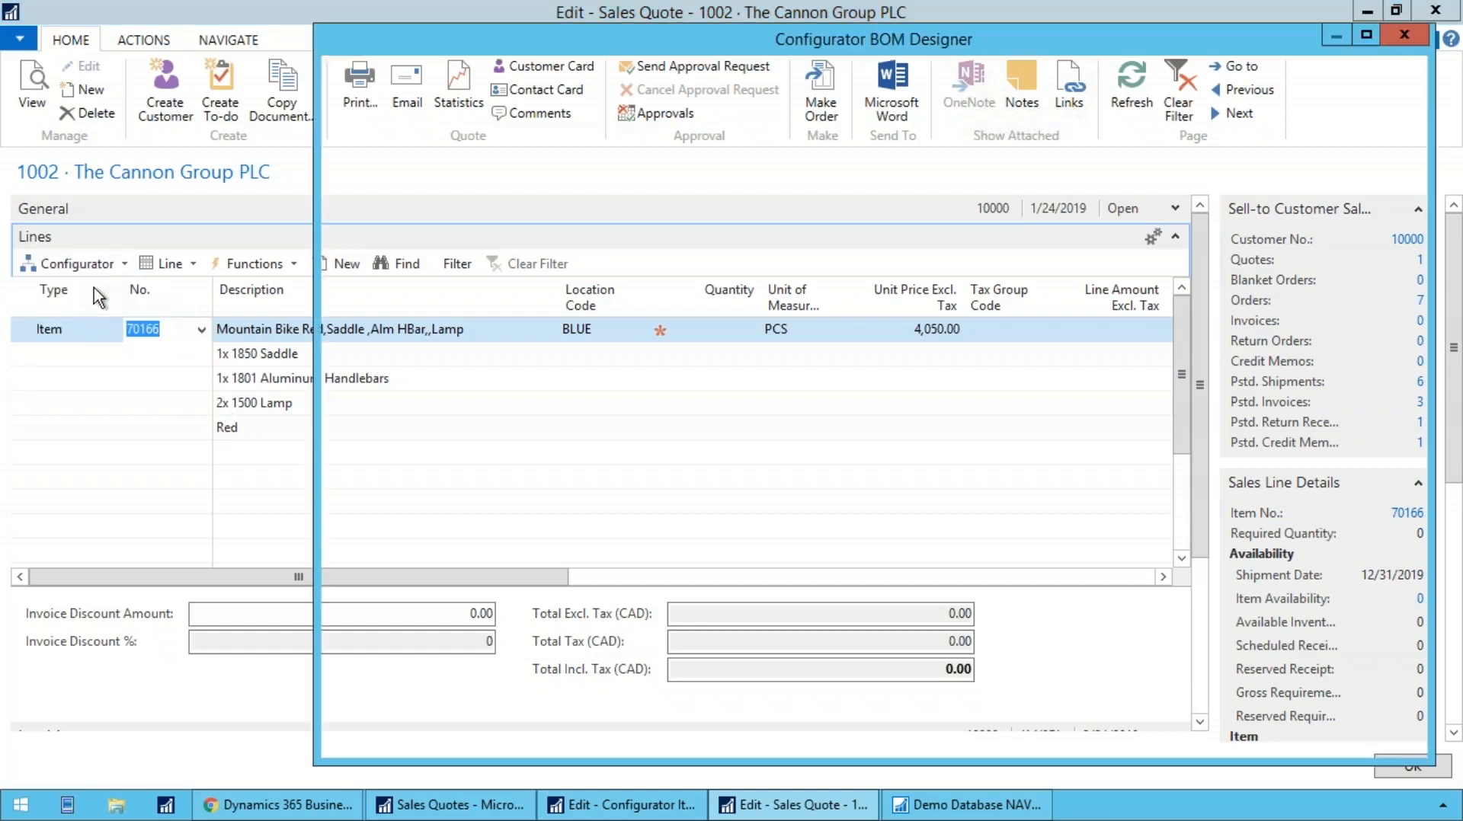
{"action": "left_click", "coordinate": [770, 329]}
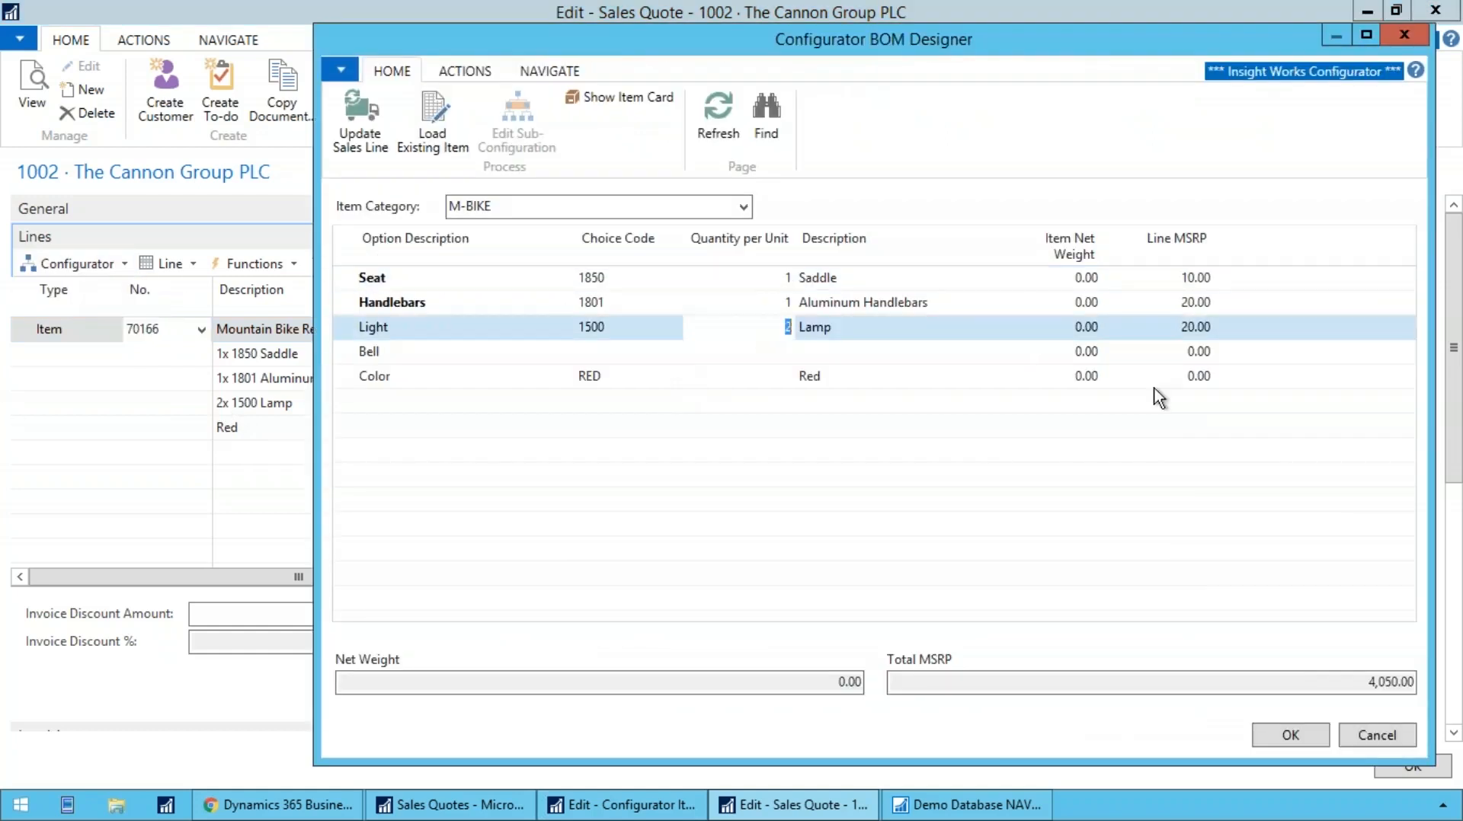
{"action": "type", "text": "1"}
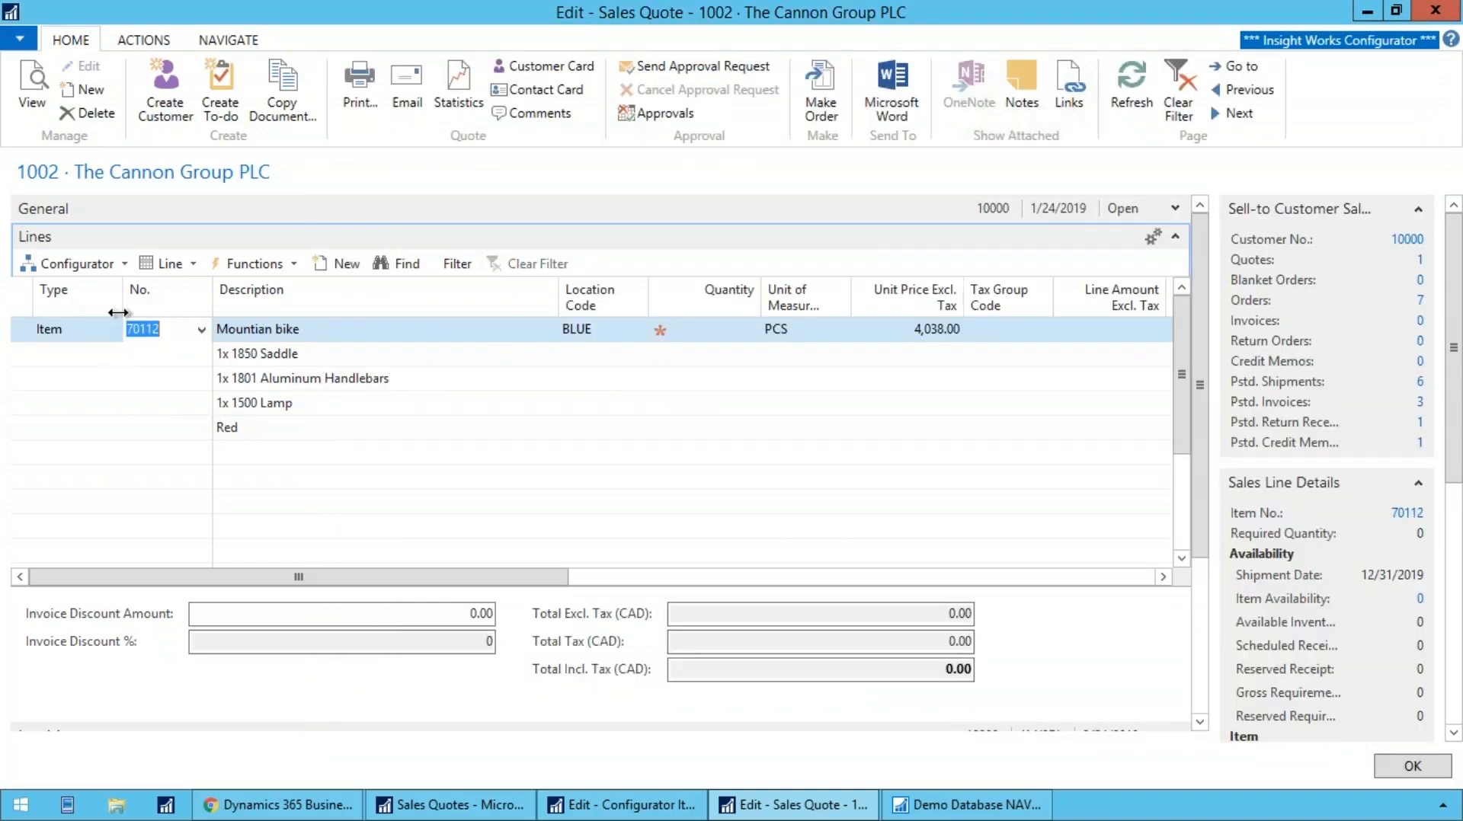
Step: Look up the quote line's item in the full item list, open its BOM structure and expand all levels
{"action": "left_click_drag", "start_coordinate": [138, 334], "coordinate": [171, 334]}
{"action": "left_click_drag", "start_coordinate": [173, 329], "coordinate": [134, 331]}
{"action": "left_click", "coordinate": [166, 326]}
{"action": "double_click", "coordinate": [150, 323]}
{"action": "left_click", "coordinate": [201, 331]}
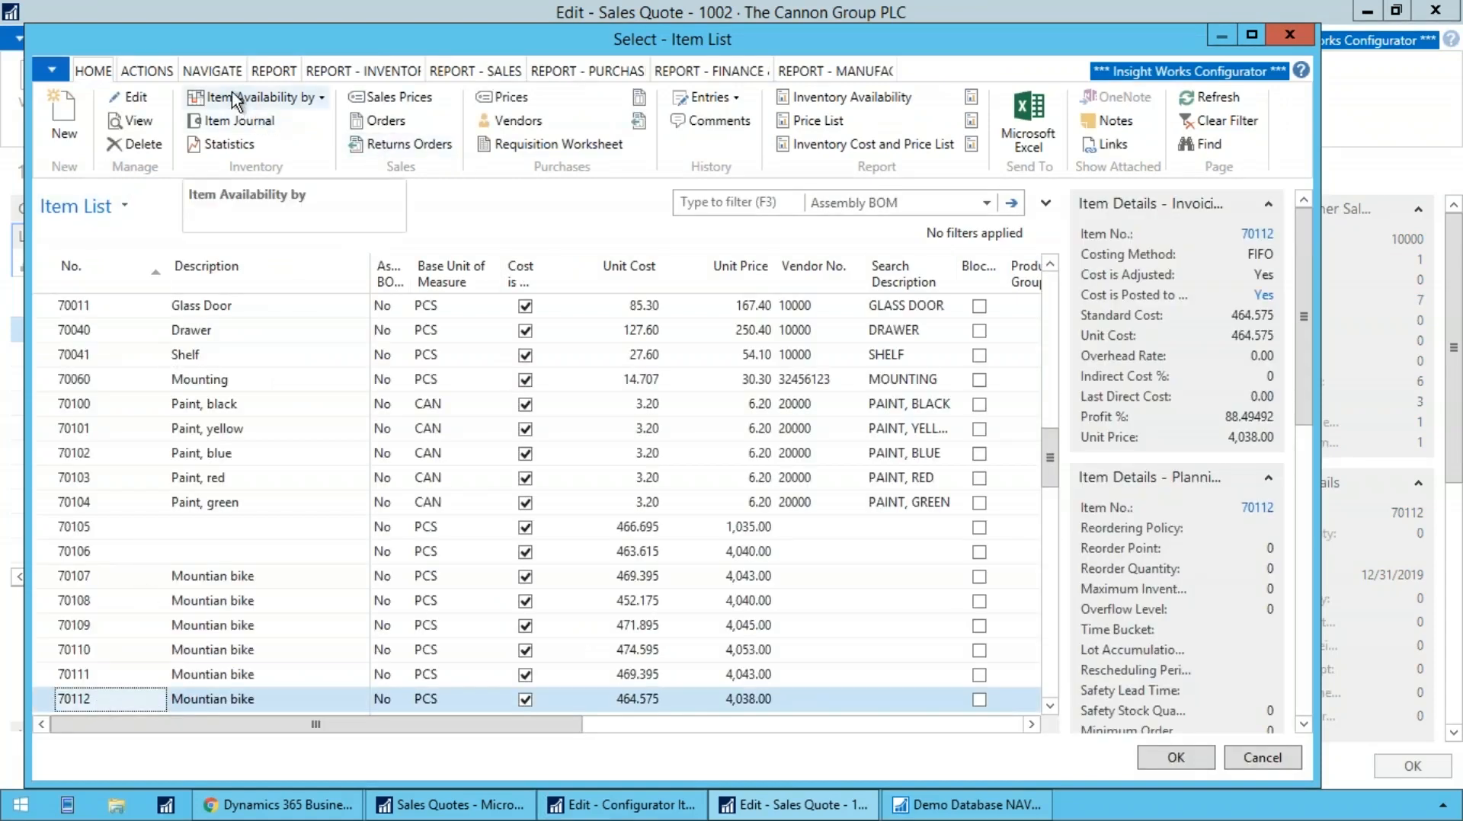
{"action": "left_click", "coordinate": [213, 71]}
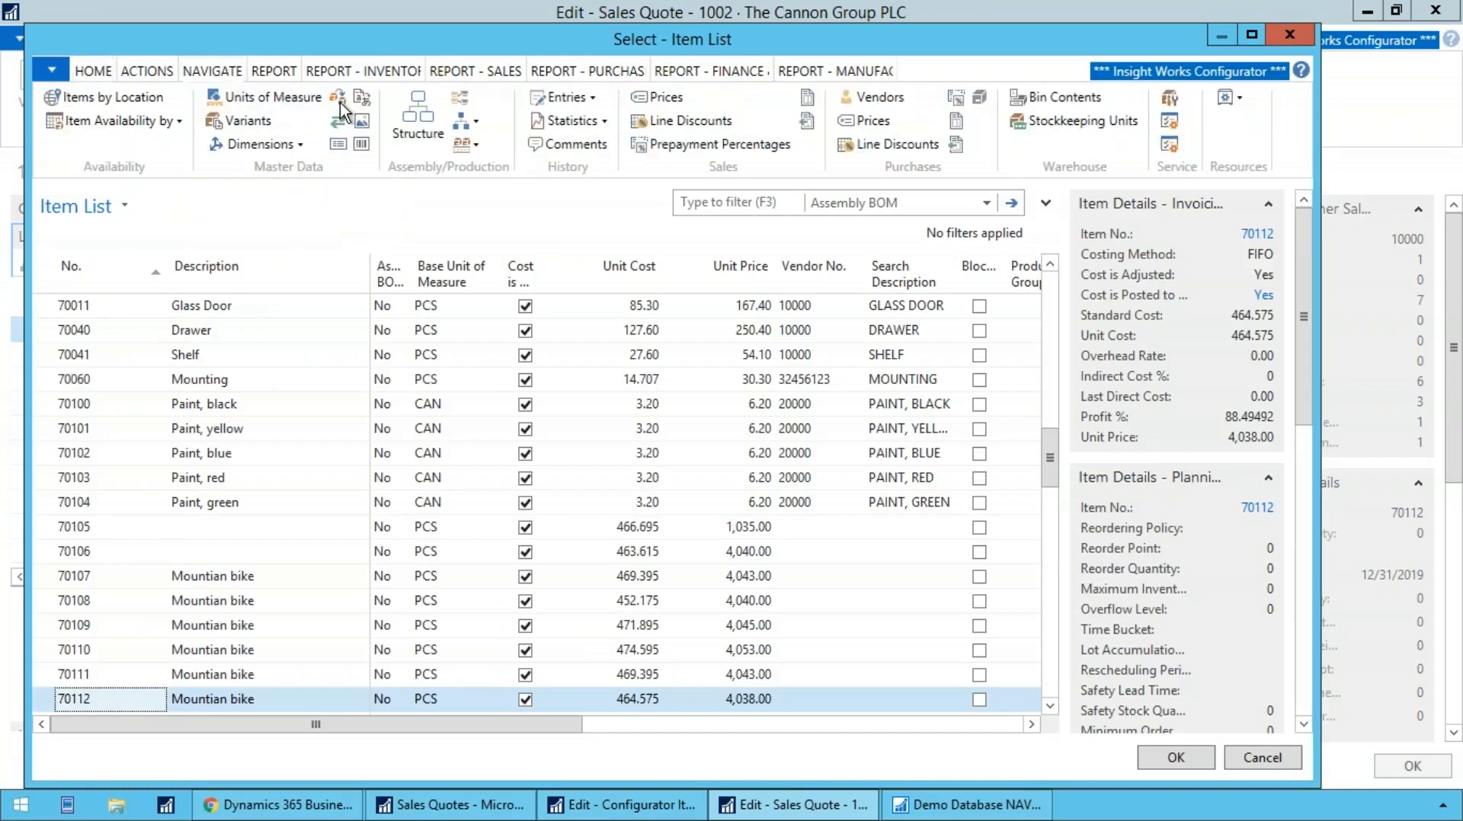
{"action": "left_click", "coordinate": [427, 126]}
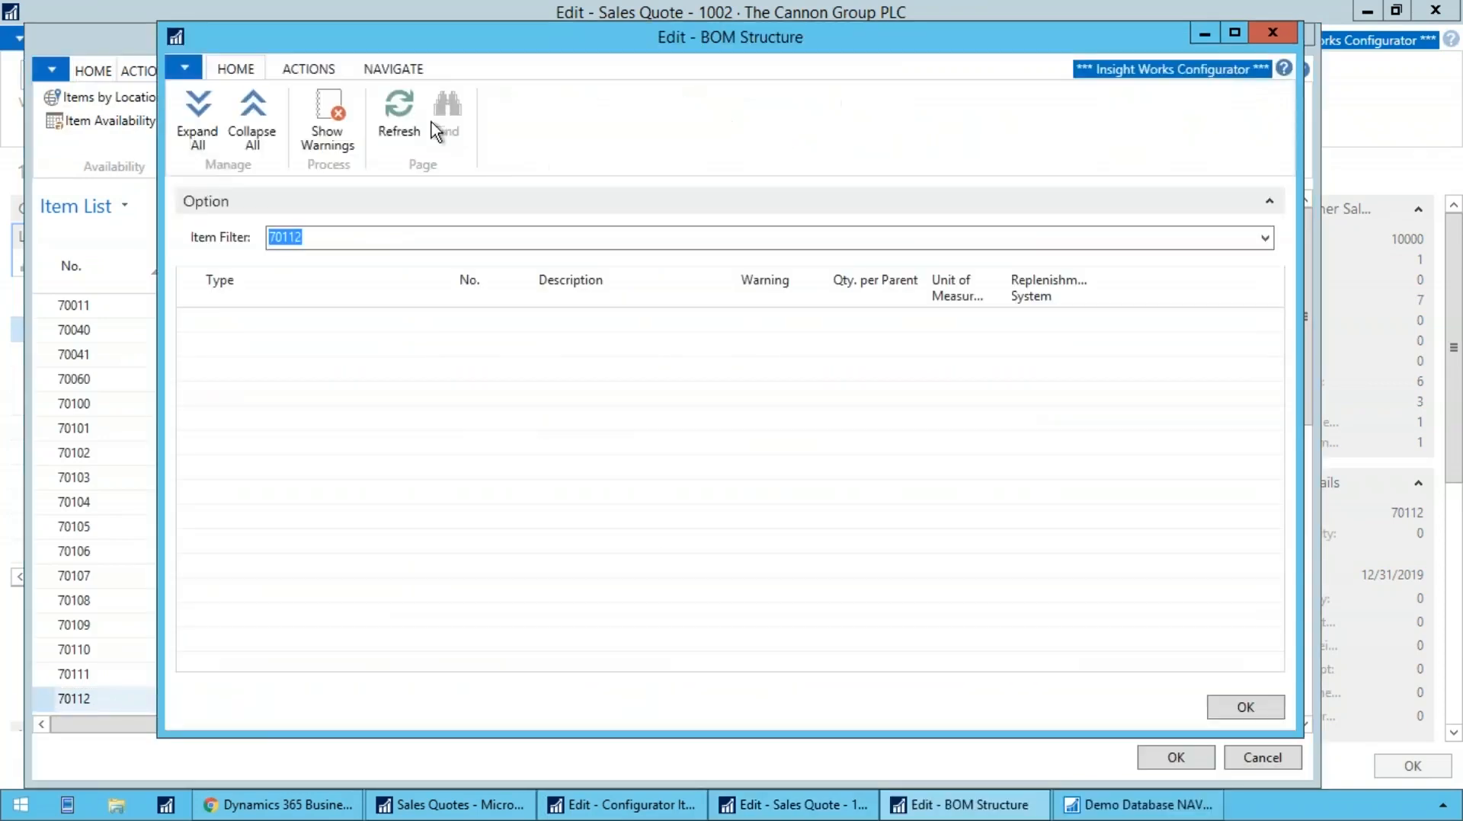
{"action": "left_click", "coordinate": [198, 114]}
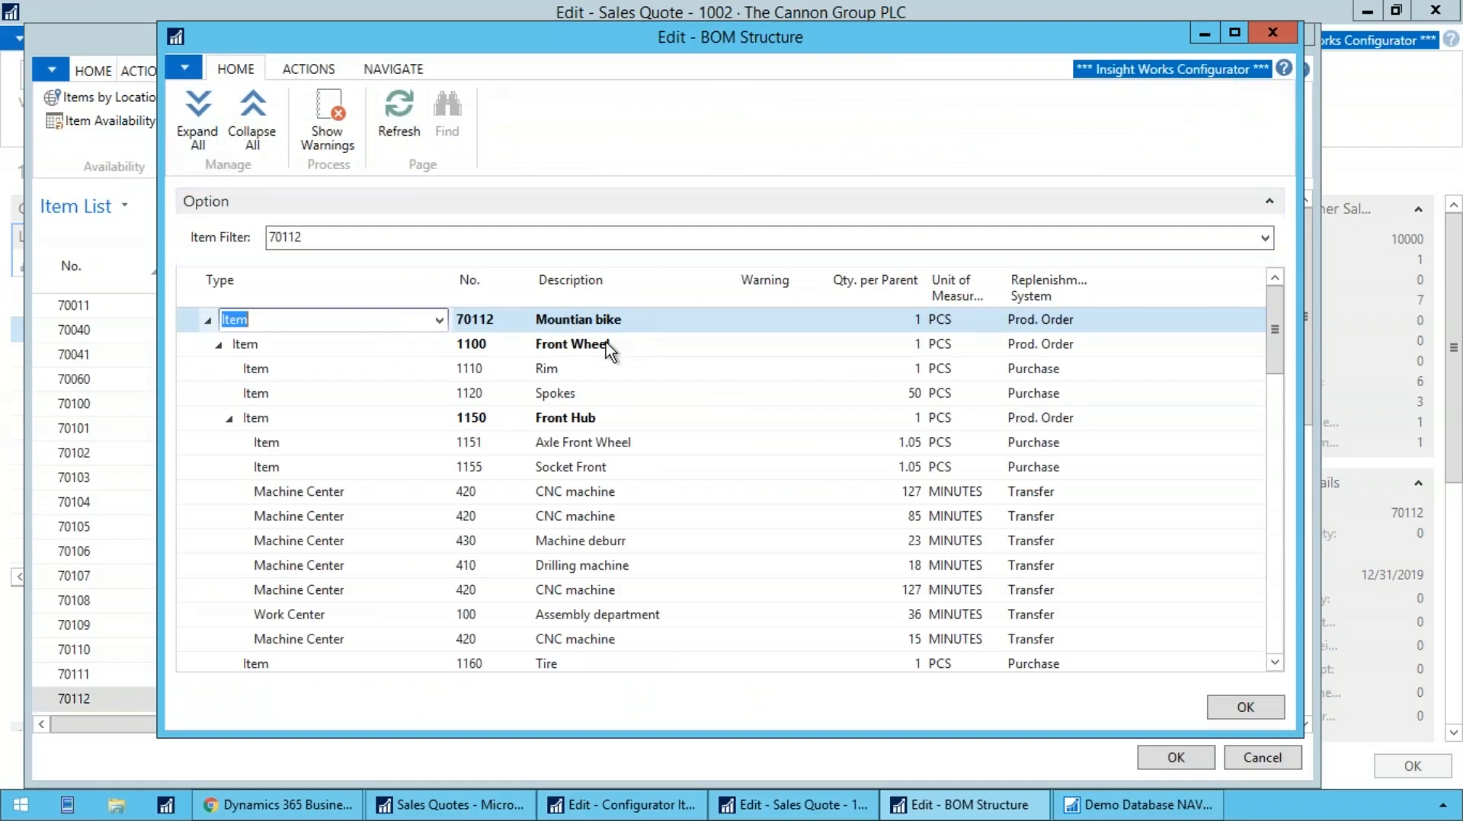
Step: Examine the BOM components down to the Aluminum Handlebars, Lamp and Saddle, and return to the sales quote
{"action": "scroll", "coordinate": [610, 339], "scroll_direction": "down", "scroll_amount": 1}
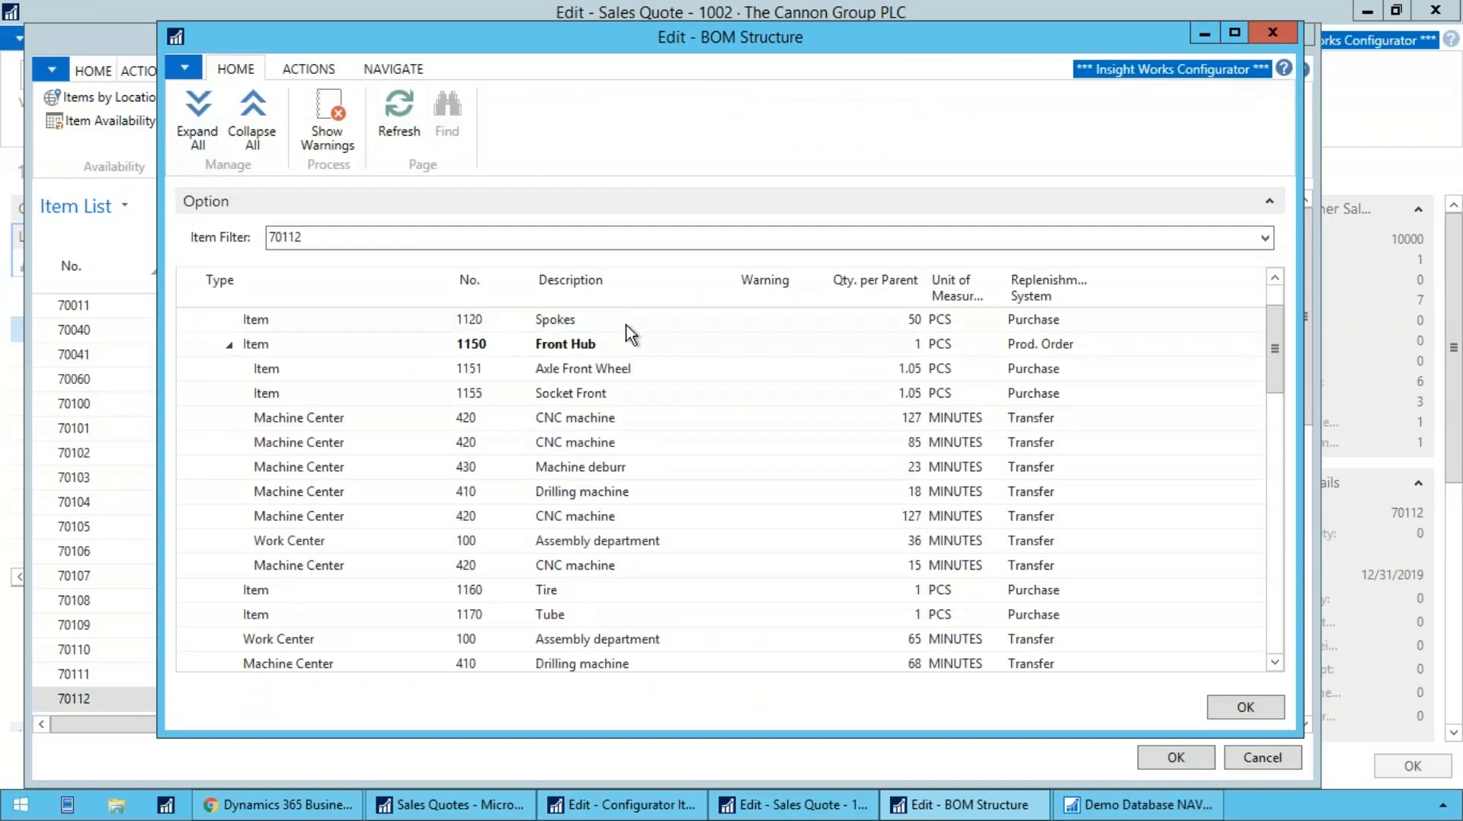
{"action": "scroll", "coordinate": [613, 339], "scroll_direction": "down", "scroll_amount": 5}
{"action": "scroll", "coordinate": [629, 334], "scroll_direction": "down", "scroll_amount": 9}
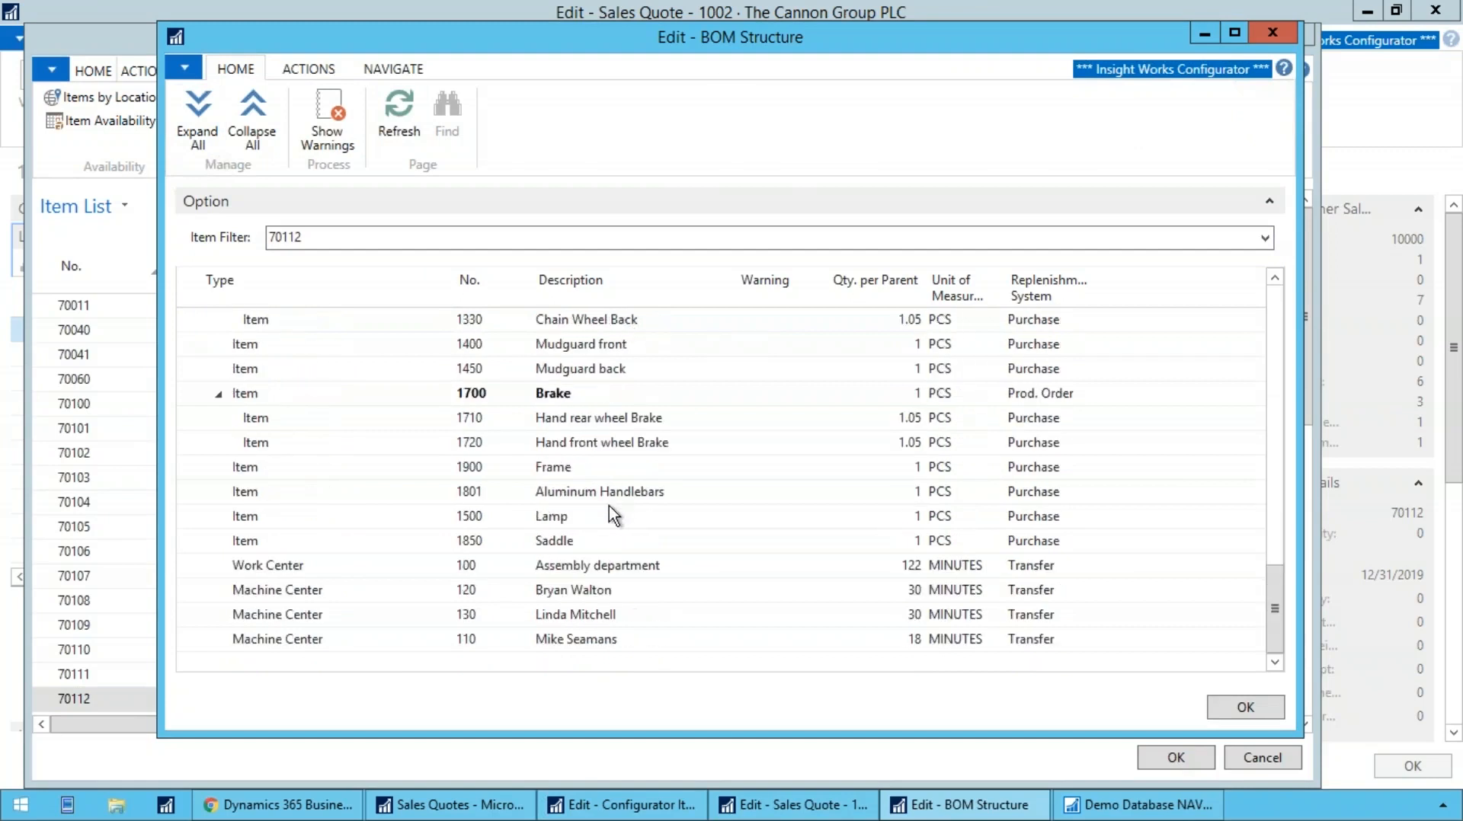
{"action": "left_click_drag", "start_coordinate": [591, 494], "coordinate": [610, 541]}
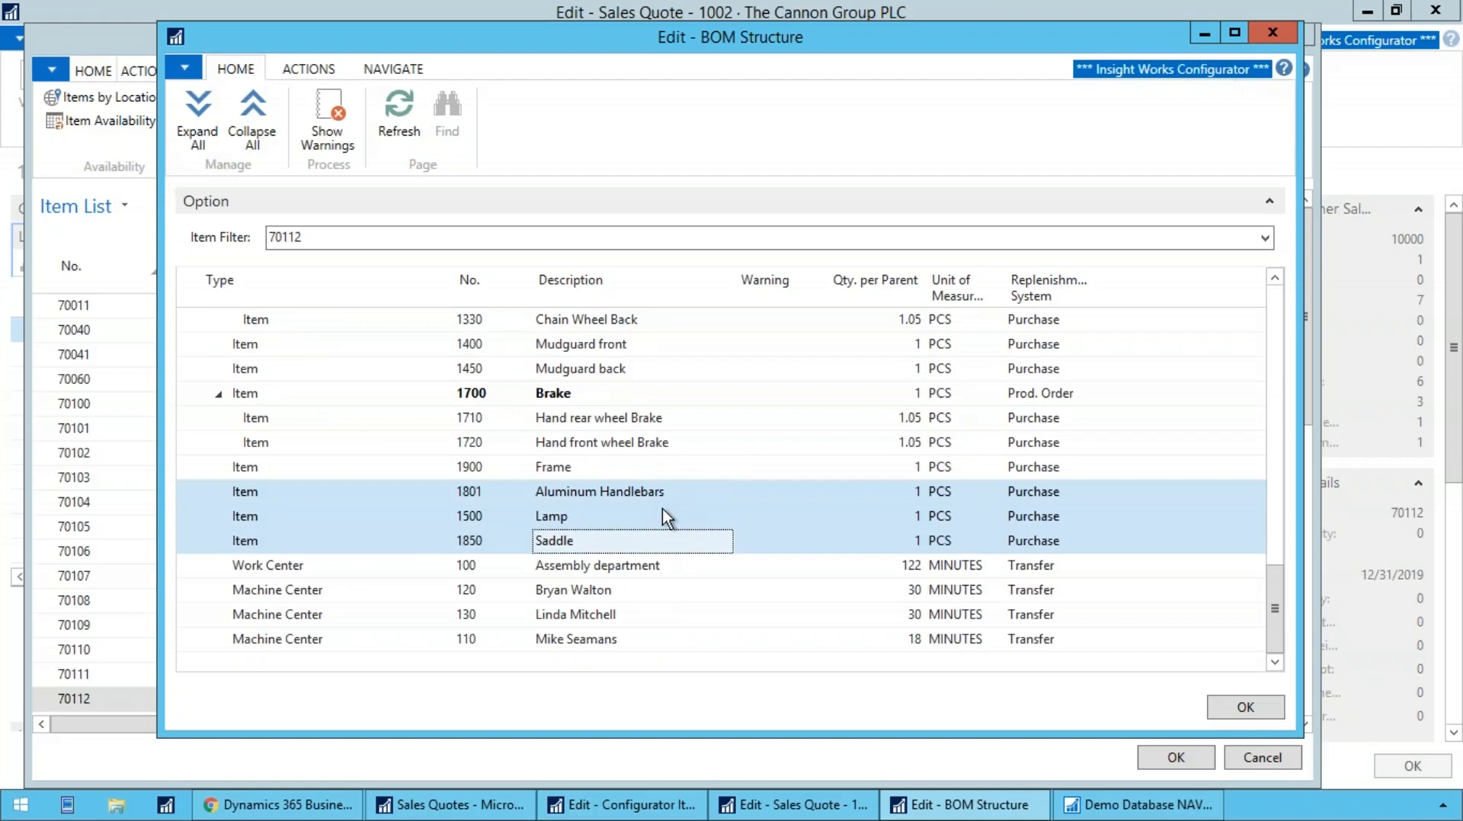
{"action": "key", "text": "Escape"}
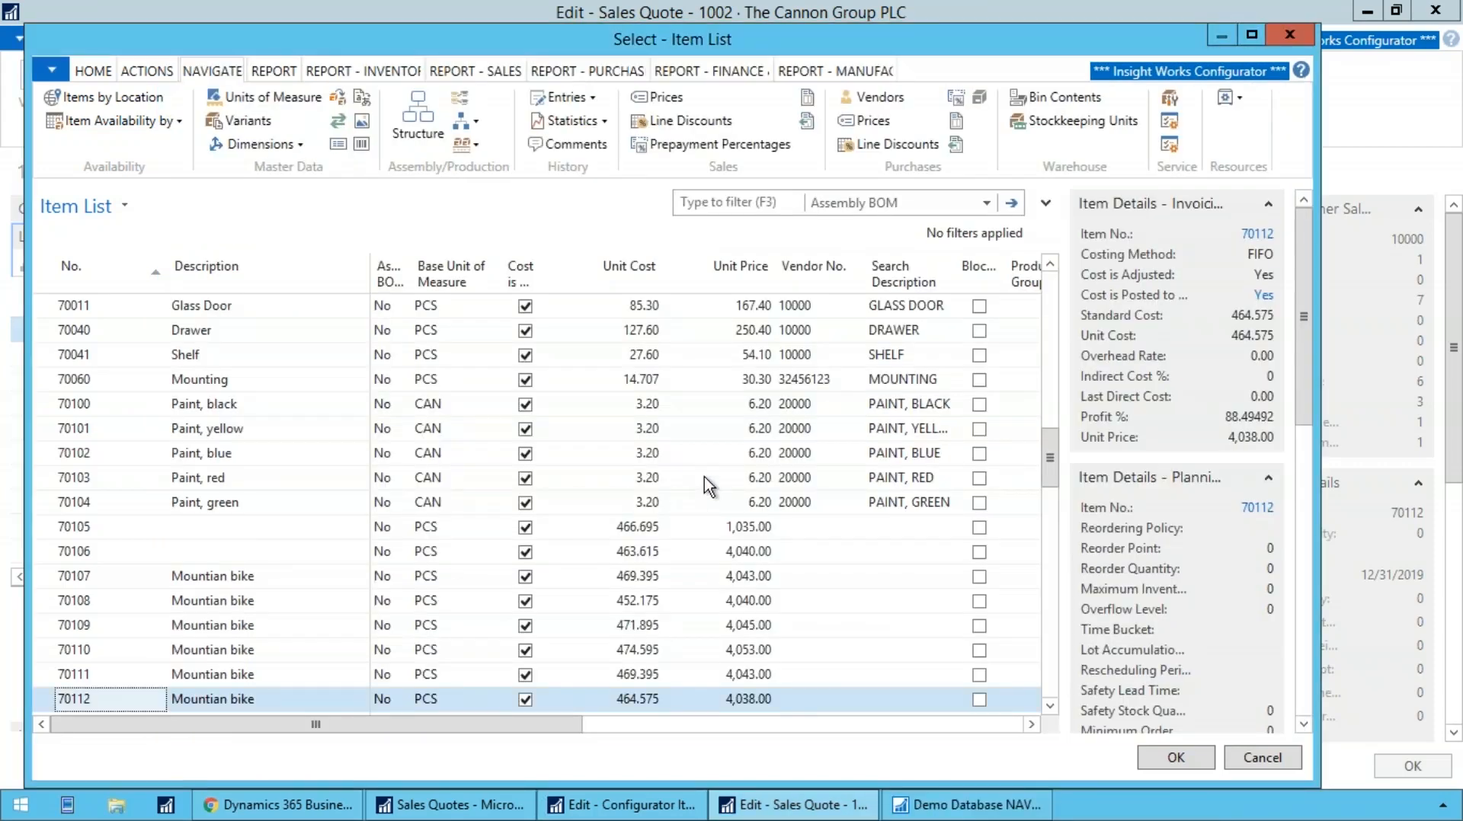
{"action": "key", "text": "Return"}
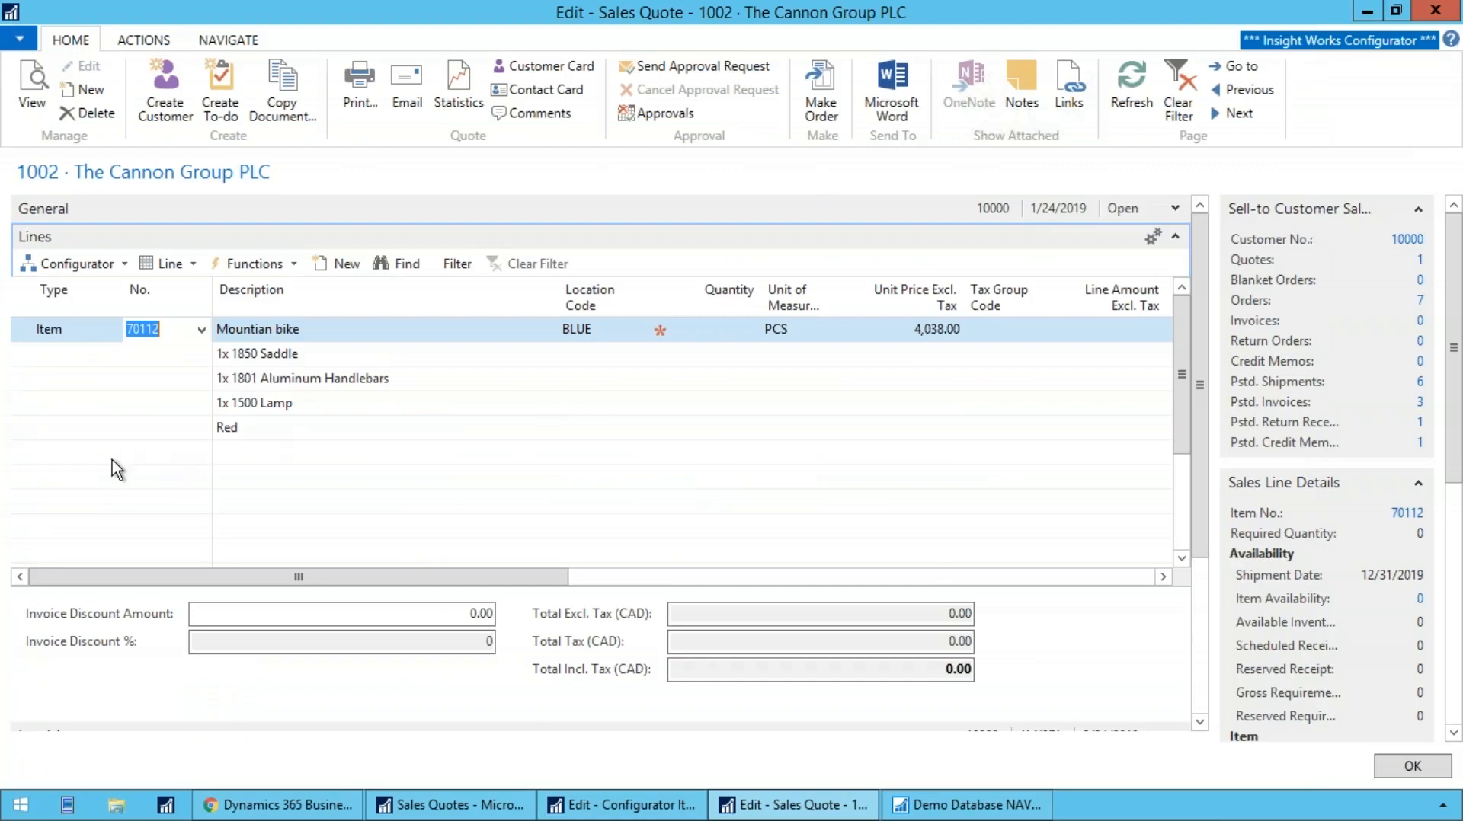
{"action": "left_click", "coordinate": [61, 454]}
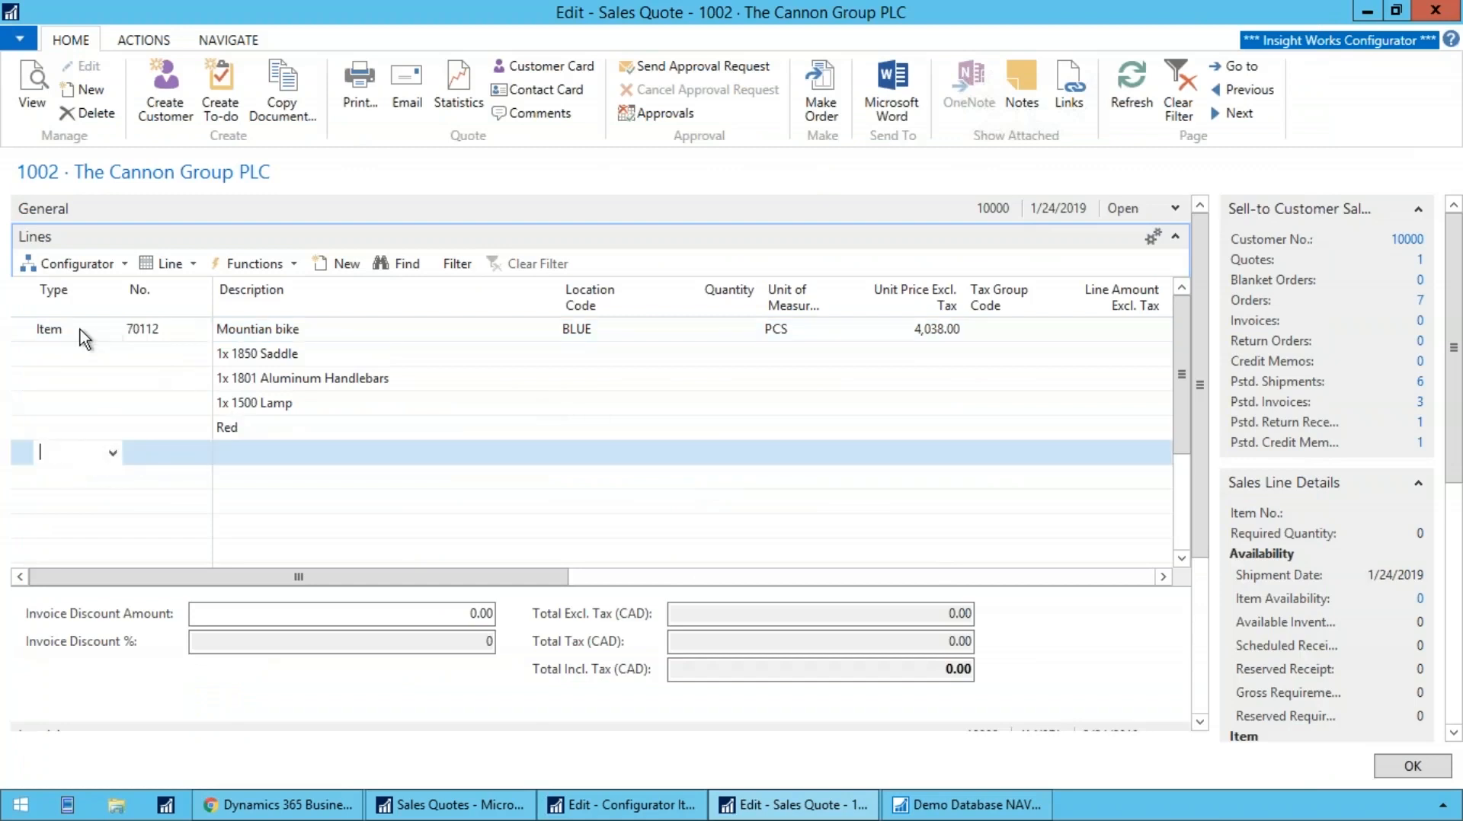
{"action": "left_click", "coordinate": [85, 332]}
{"action": "left_click", "coordinate": [76, 264]}
{"action": "left_click", "coordinate": [85, 288]}
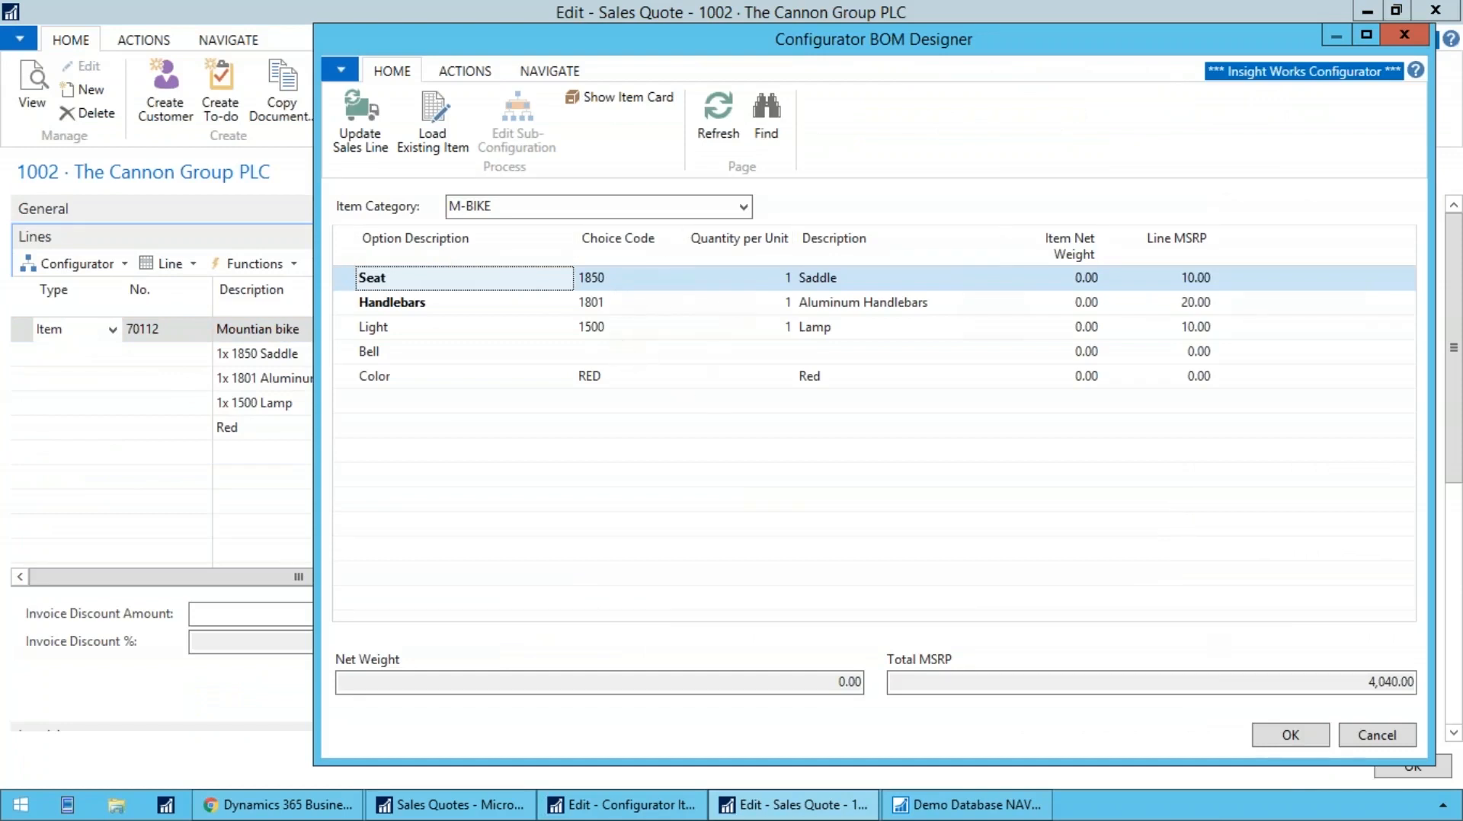
{"action": "left_click", "coordinate": [1383, 738]}
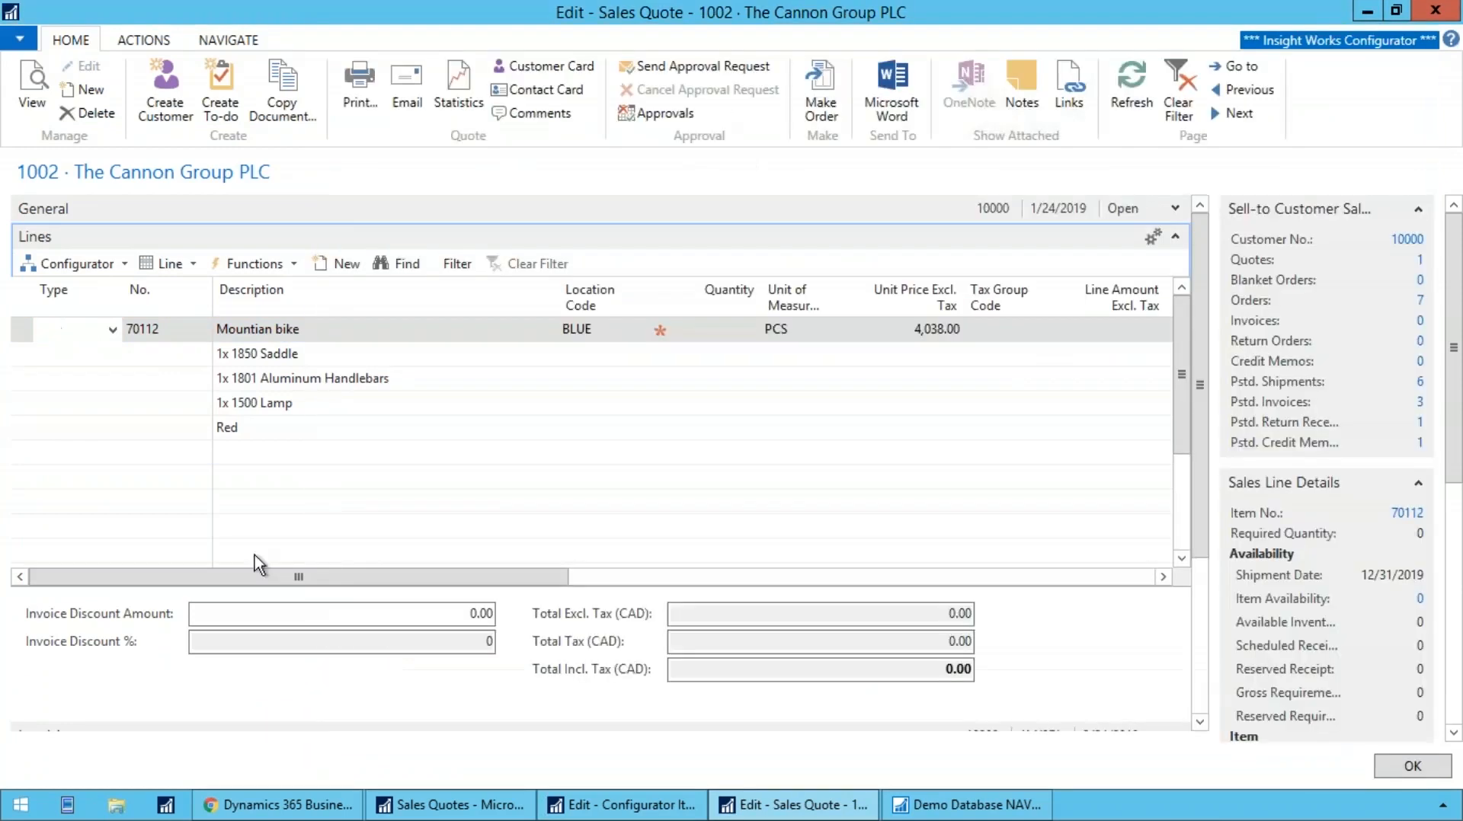
Step: Start a new configuration on the first empty quote line and set its item category to DESK
{"action": "left_click", "coordinate": [59, 453]}
{"action": "left_click", "coordinate": [77, 263]}
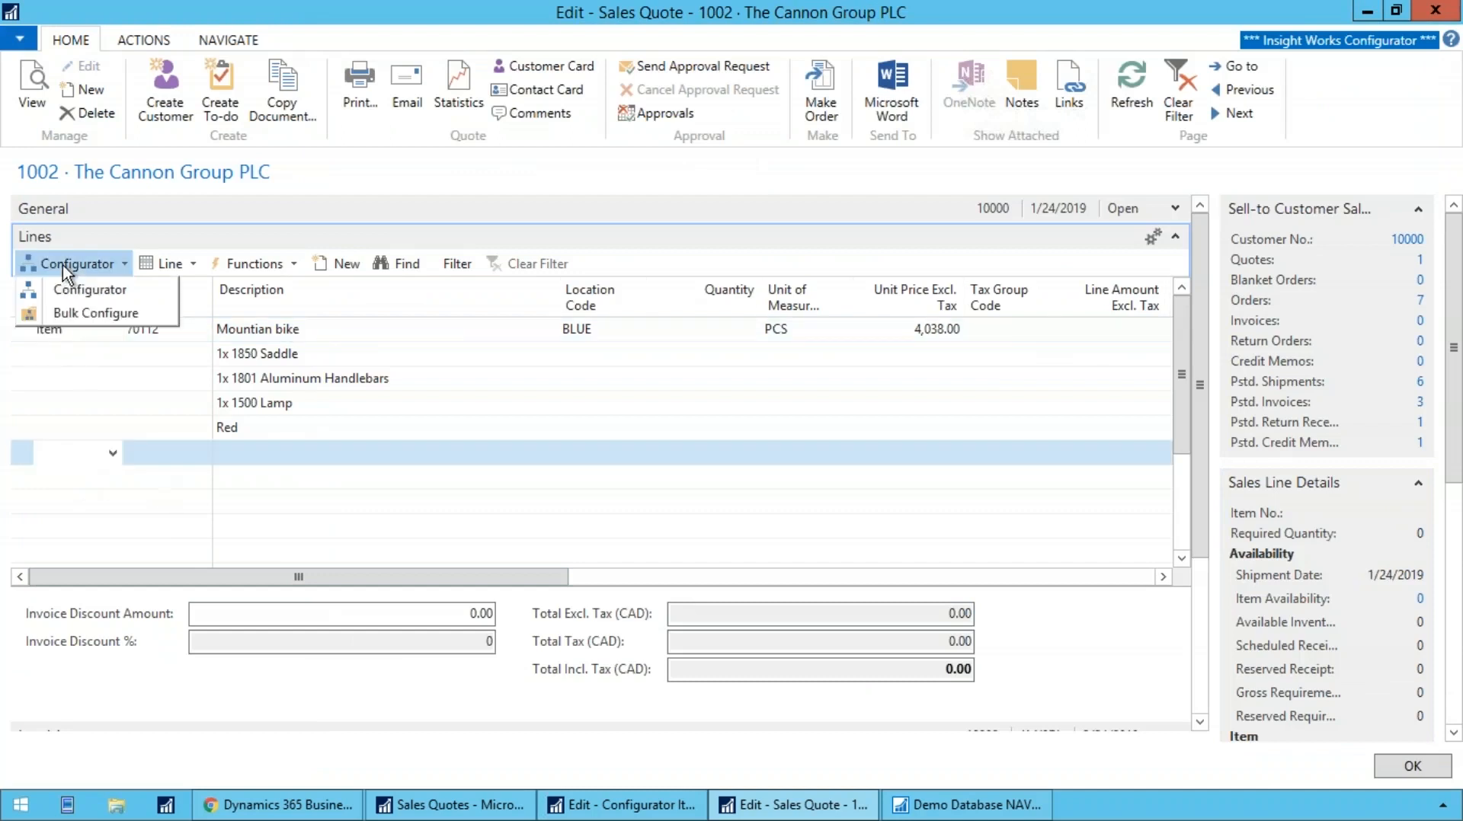
{"action": "left_click", "coordinate": [94, 309]}
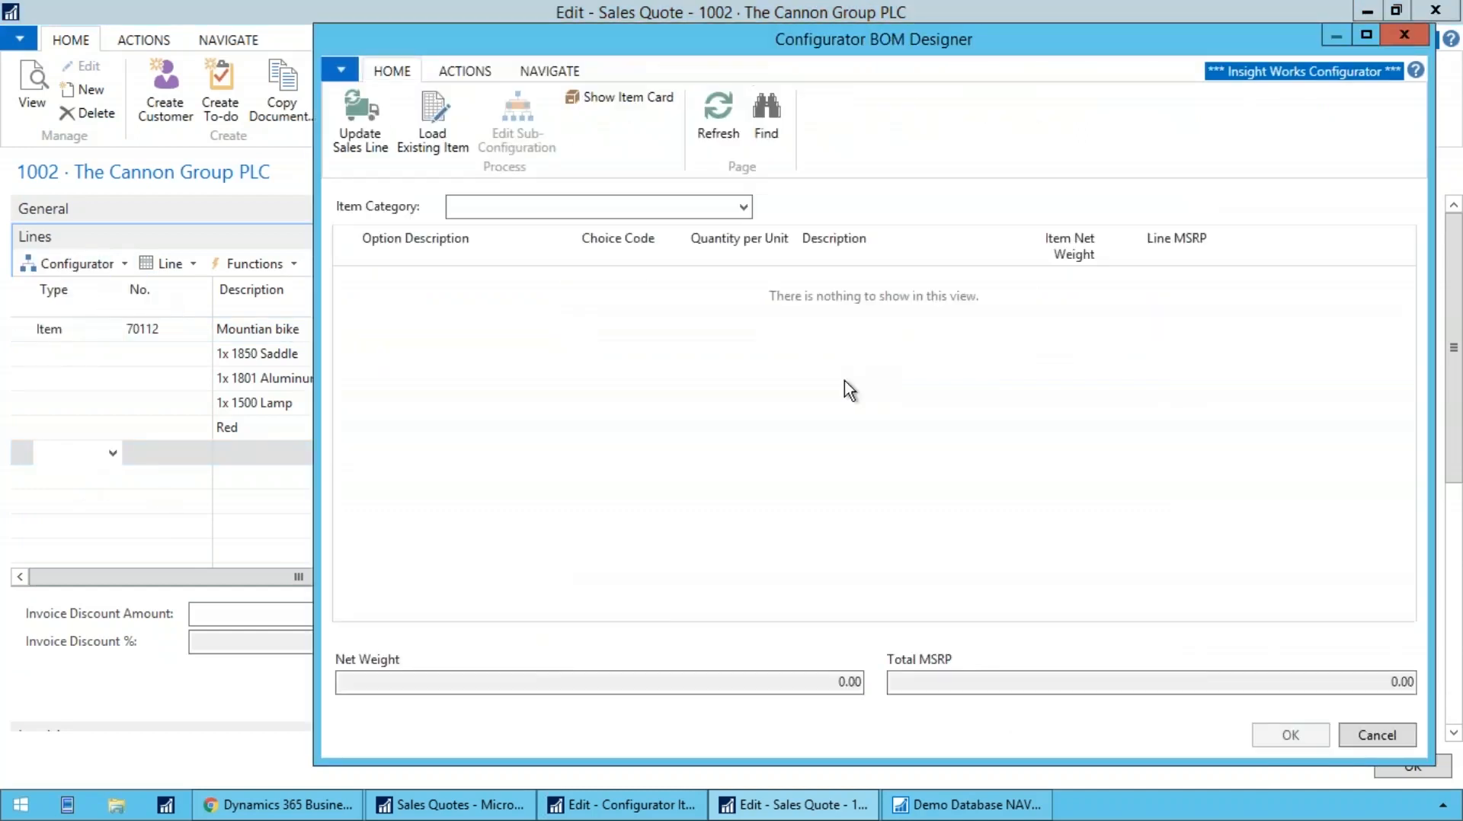
{"action": "left_click", "coordinate": [524, 207]}
{"action": "type", "text": "DESK"}
{"action": "key", "text": "Tab"}
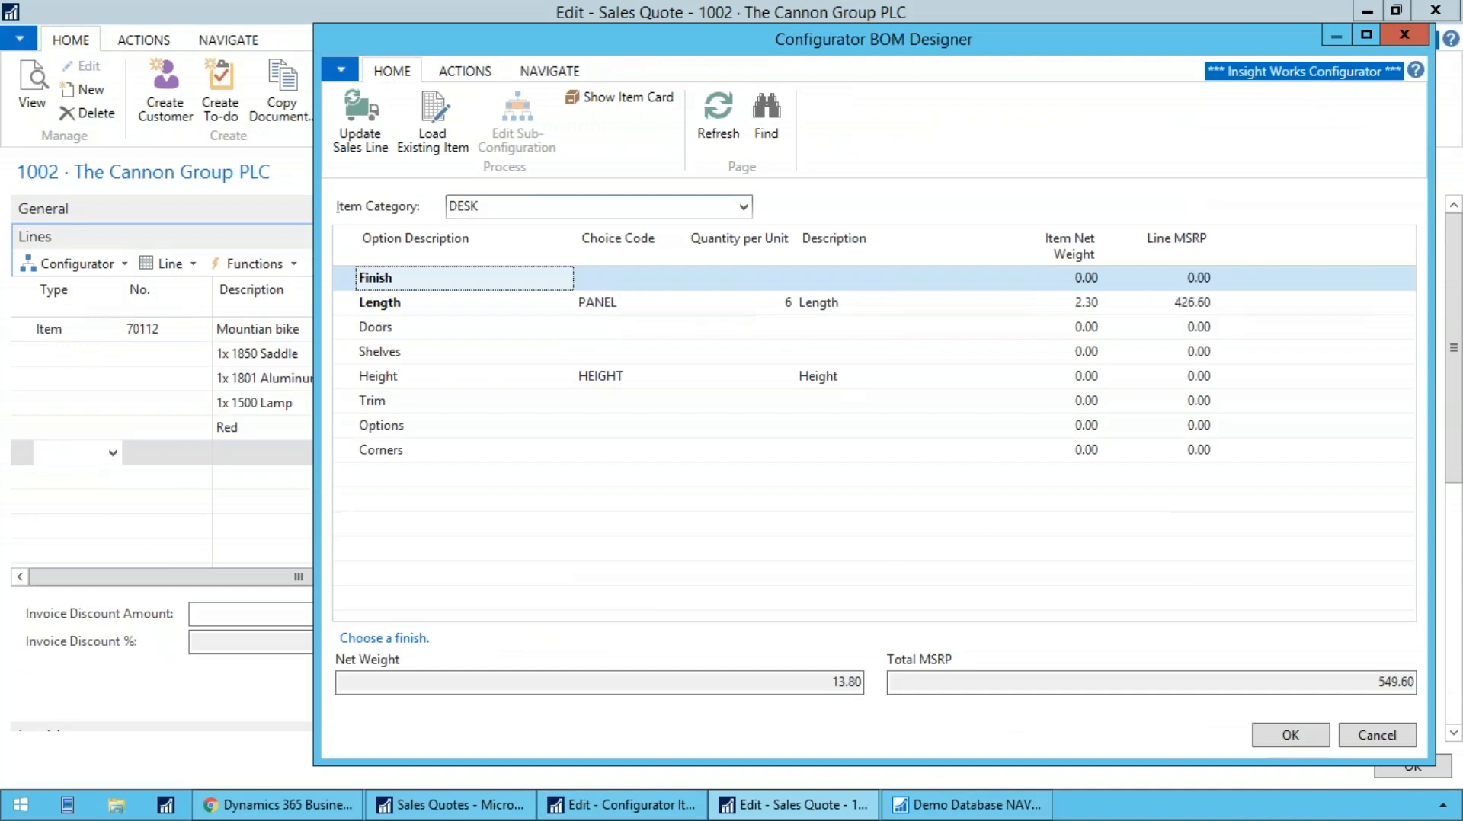
Step: Set the desk's Finish to MAPLE and its Length quantity per unit to 10
{"action": "left_click", "coordinate": [617, 279]}
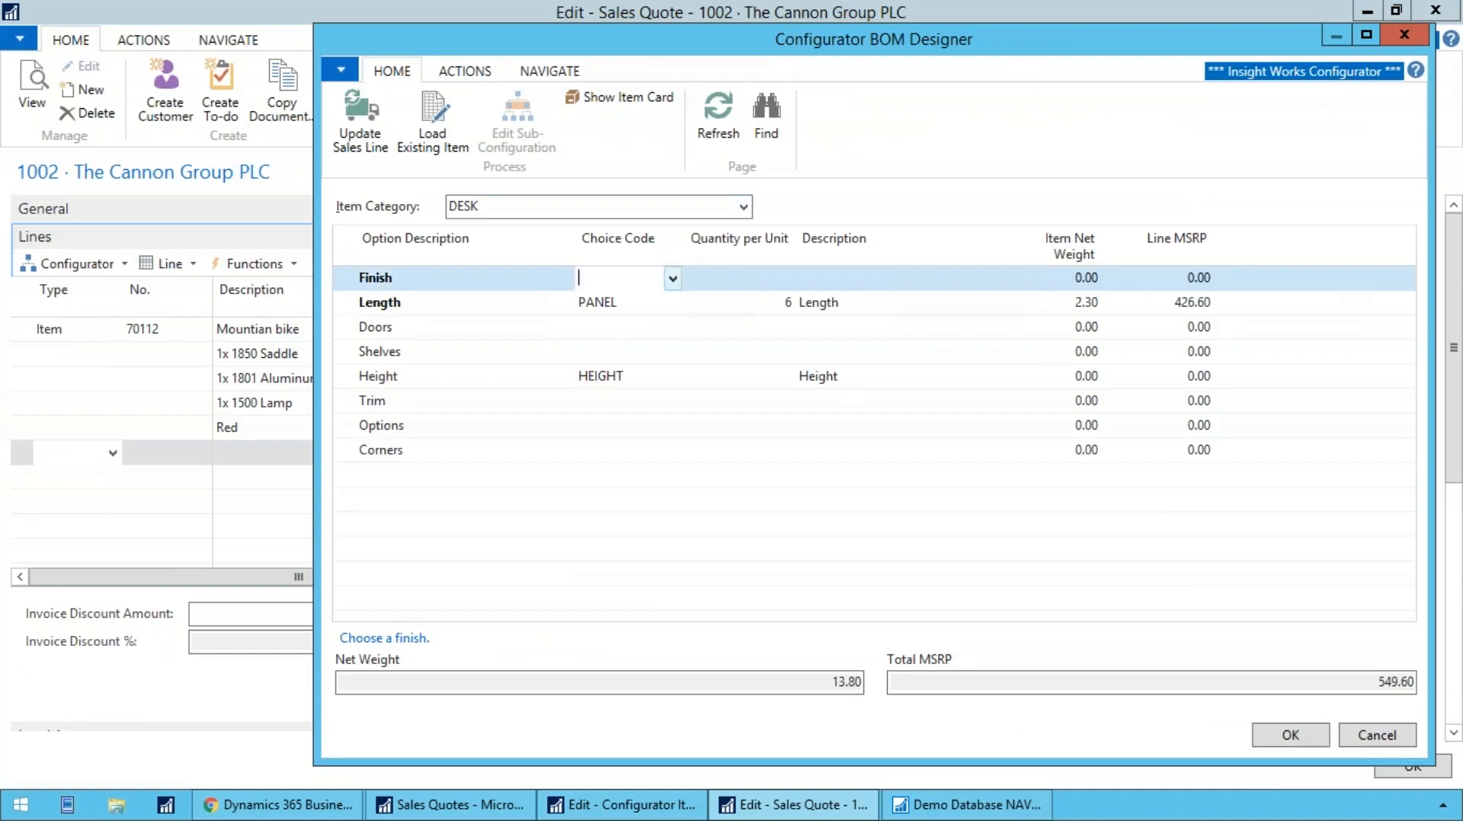
{"action": "left_click", "coordinate": [672, 278]}
{"action": "key", "text": "Down"}
{"action": "key", "text": "Return"}
{"action": "key", "text": "Down"}
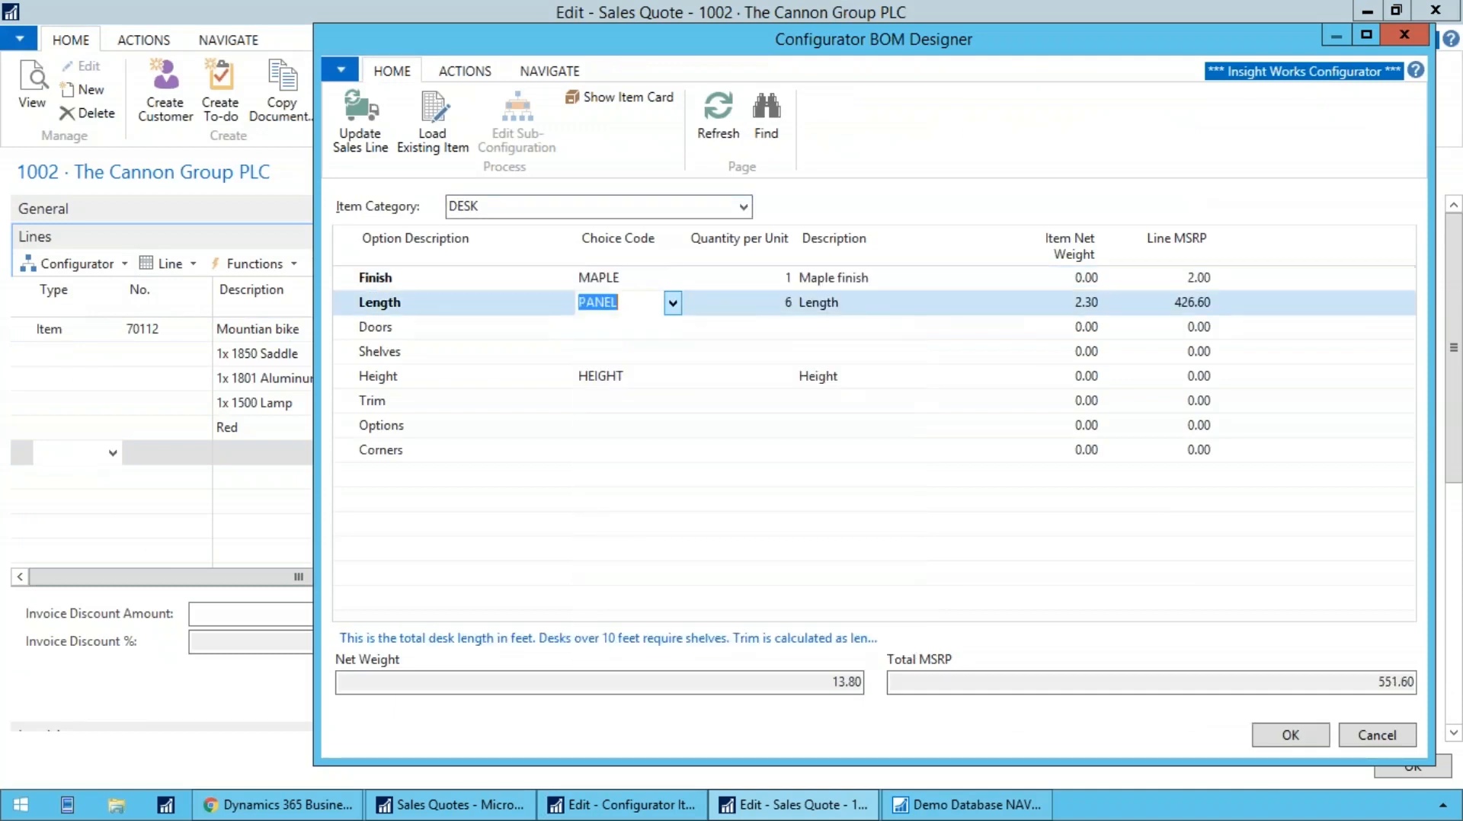
{"action": "key", "text": "Tab"}
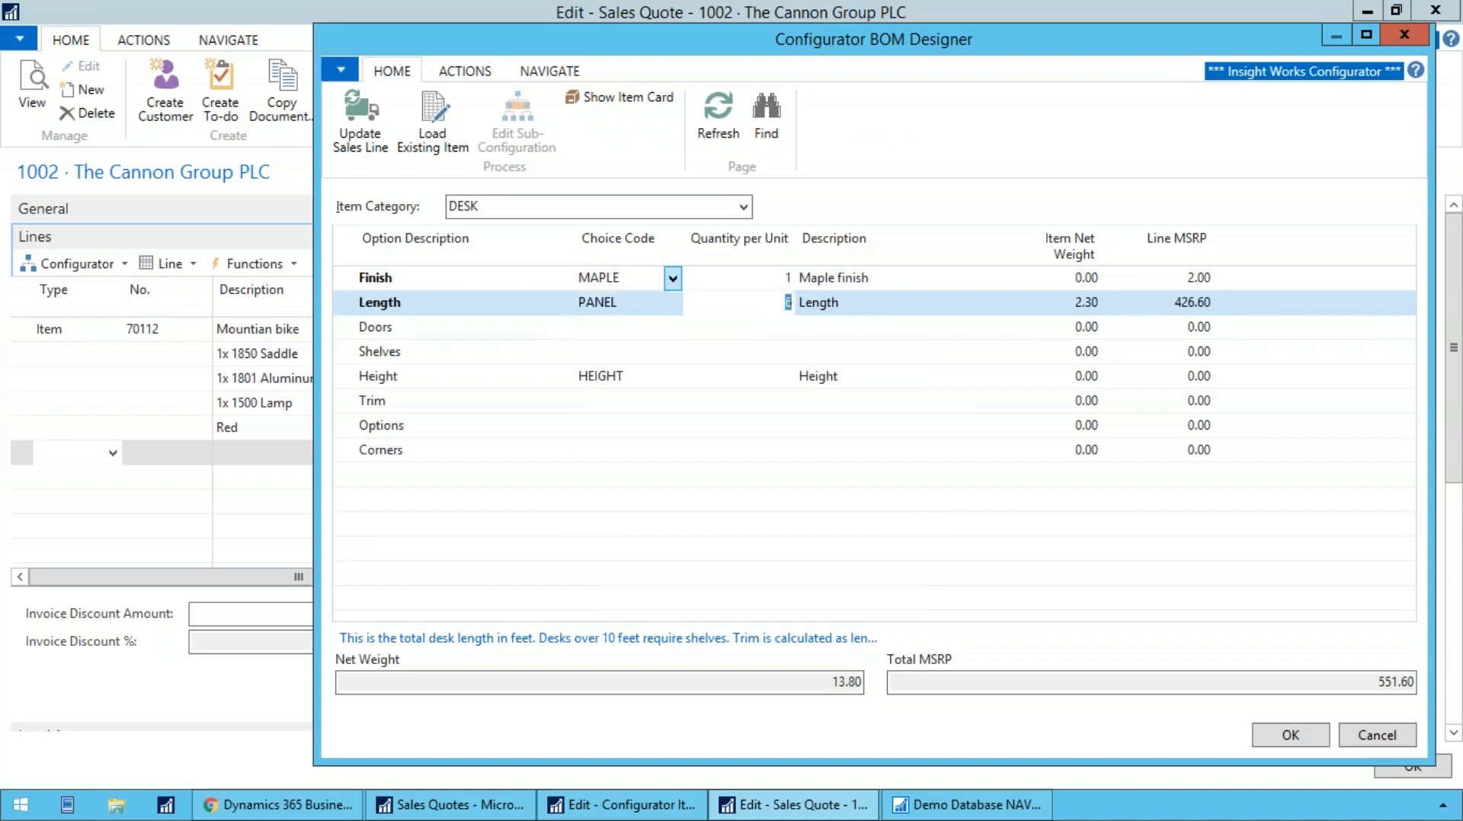
{"action": "type", "text": "10"}
{"action": "key", "text": "Down"}
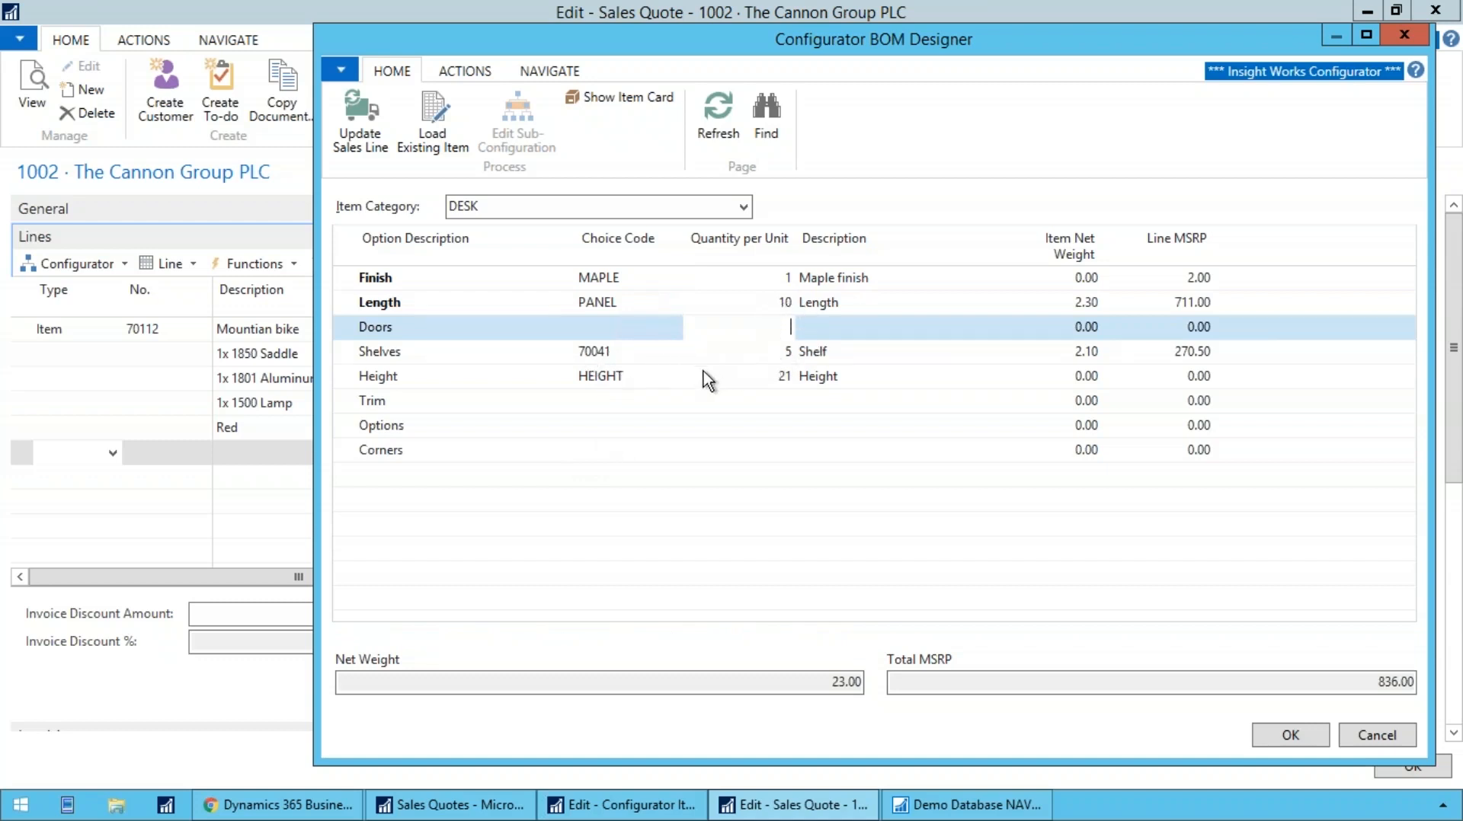
Step: Set the desk's Trim choice to INCLUDE
{"action": "left_click", "coordinate": [619, 404]}
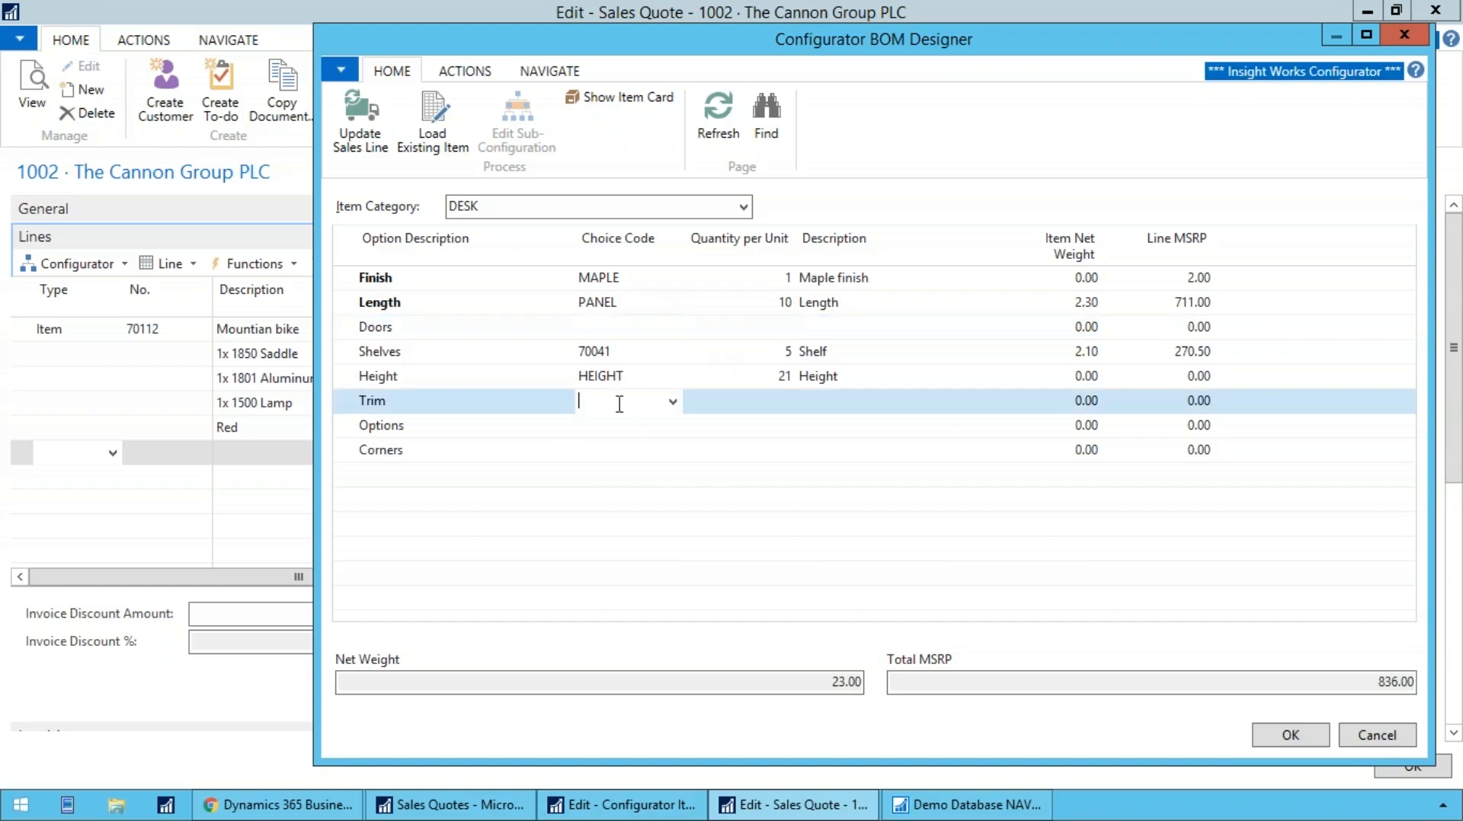
{"action": "type", "text": "i"}
{"action": "key", "text": "Down"}
{"action": "key", "text": "Up"}
{"action": "key", "text": "Right"}
{"action": "key", "text": "Right"}
{"action": "key", "text": "Left"}
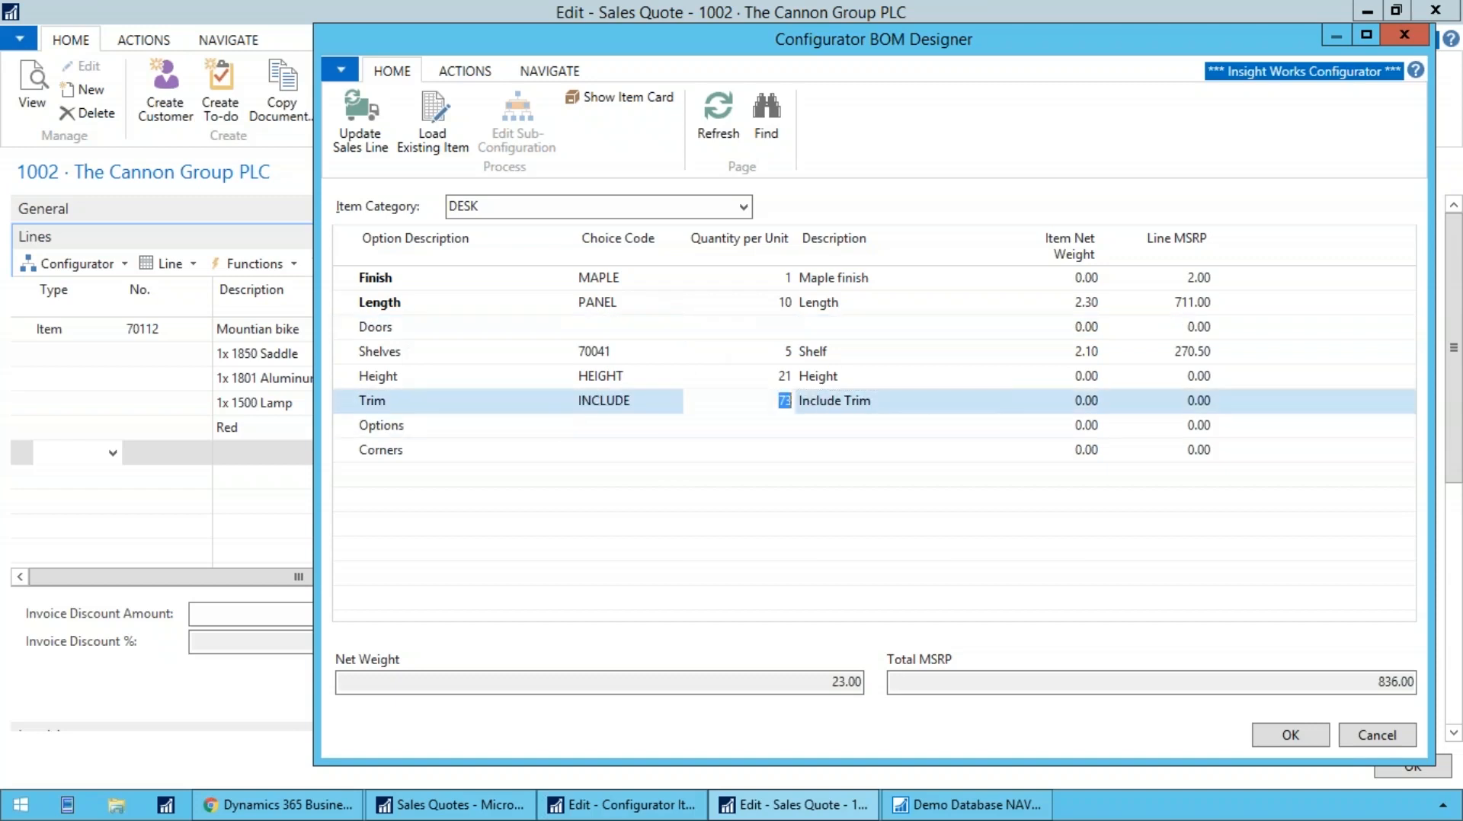
{"action": "key", "text": "Left"}
{"action": "key", "text": "Down"}
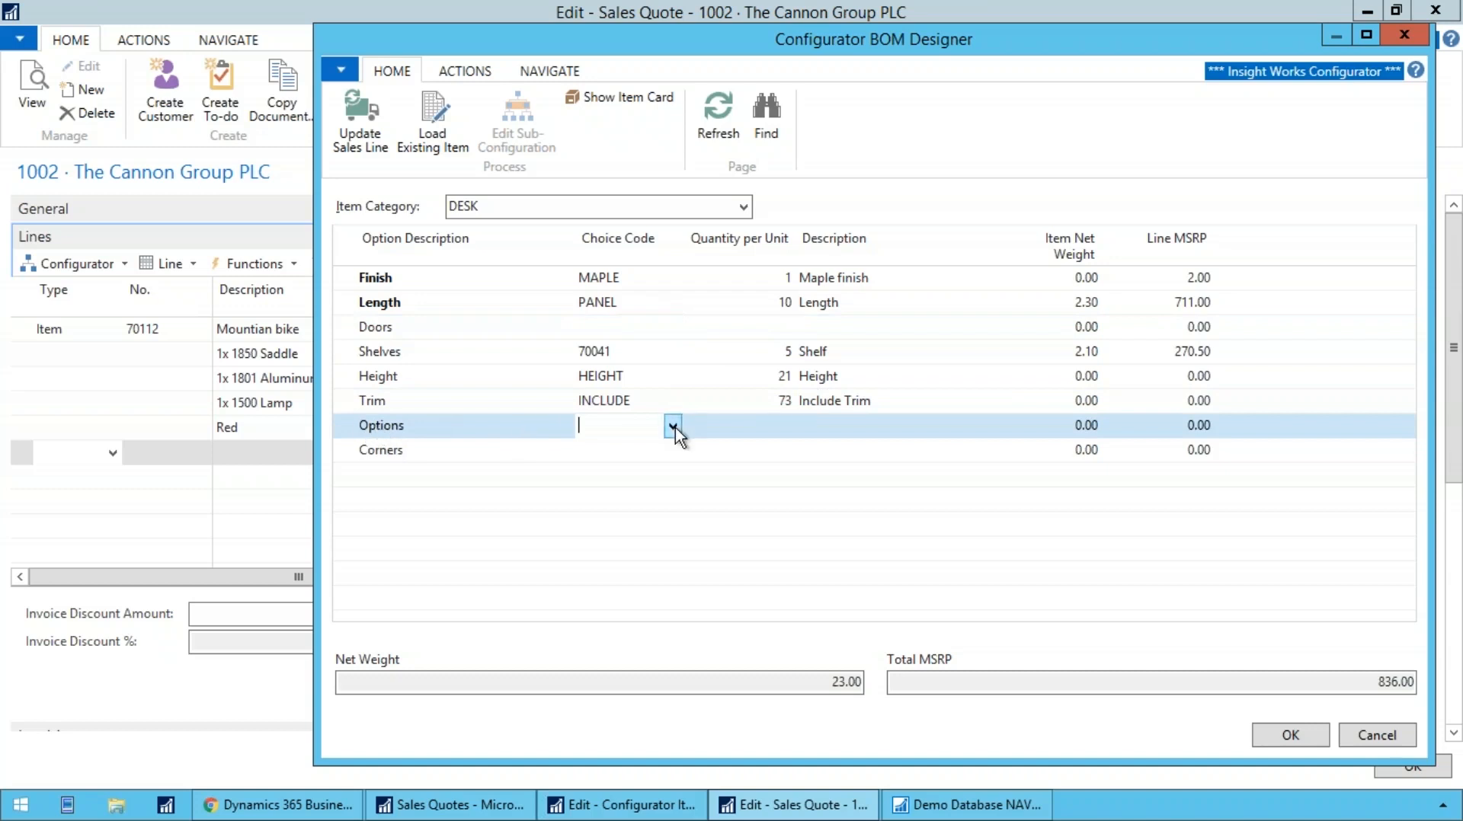
Step: Choose DESK-OPT for the desk's Options and set End caps to INCLUDE in its sub-configuration
{"action": "left_click_drag", "start_coordinate": [802, 35], "coordinate": [736, 38]}
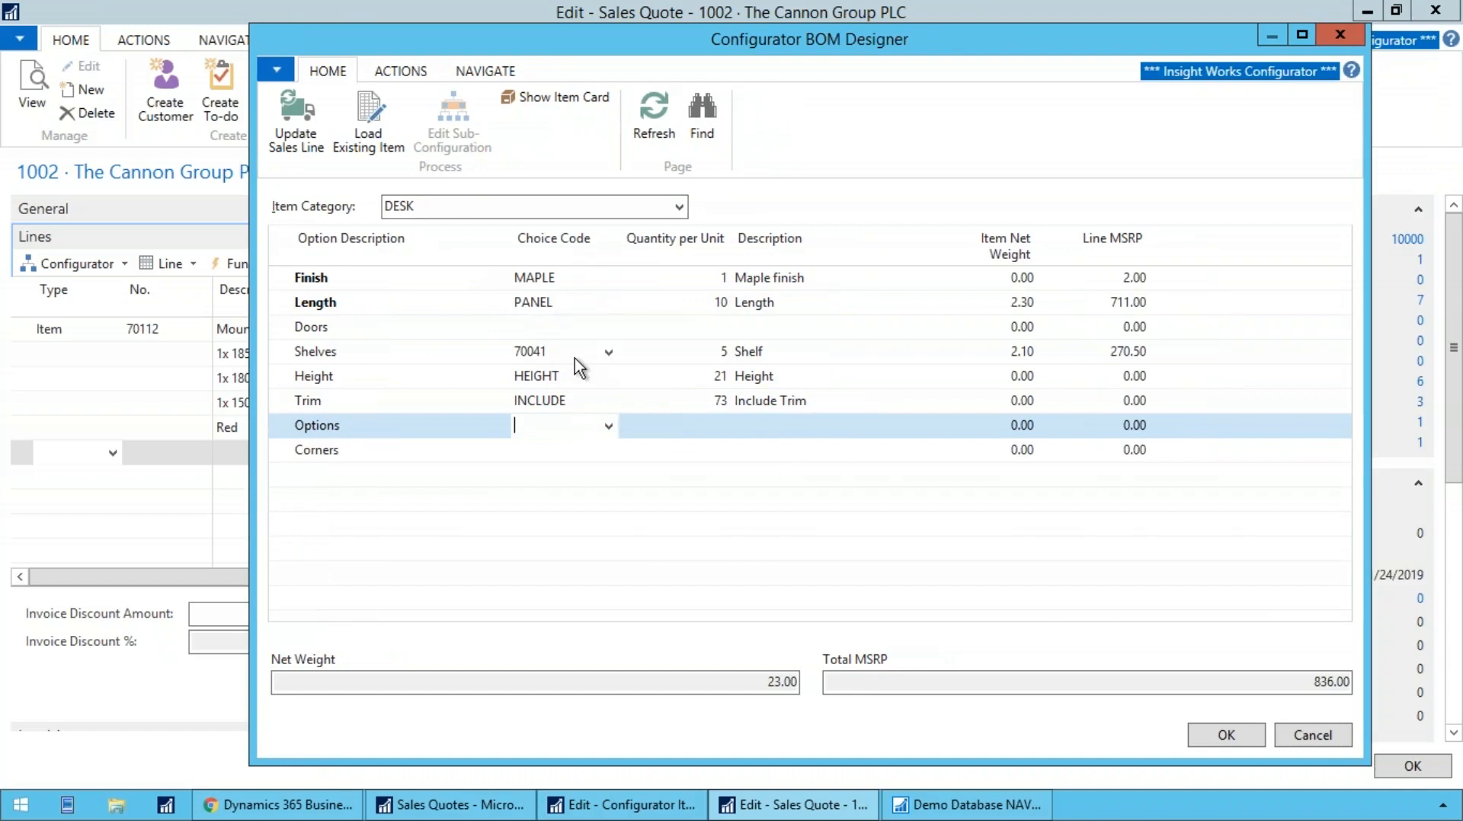
{"action": "left_click", "coordinate": [610, 428]}
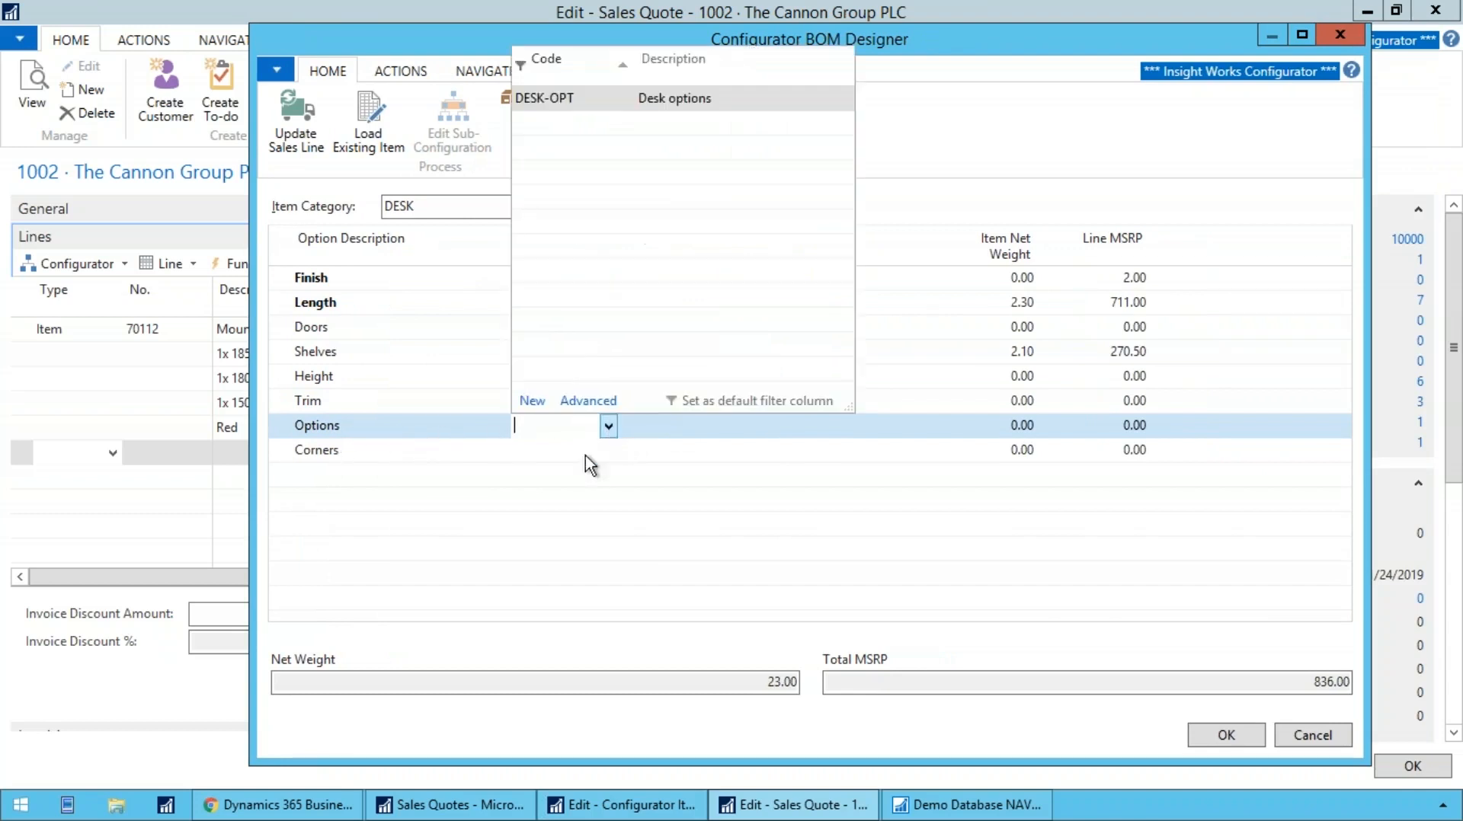
{"action": "left_click", "coordinate": [540, 100]}
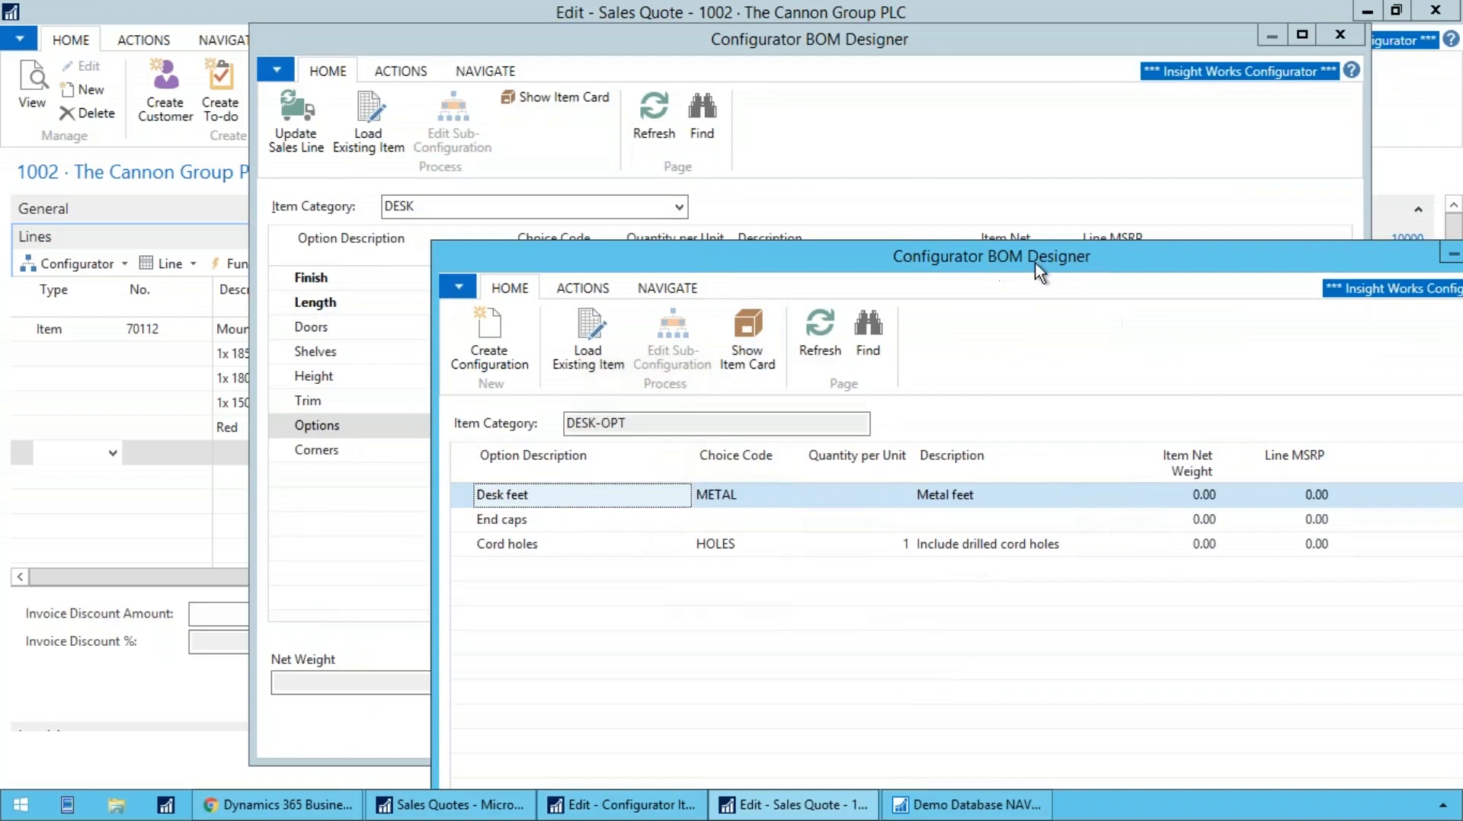
{"action": "left_click", "coordinate": [724, 519]}
{"action": "key", "text": "alt+Down"}
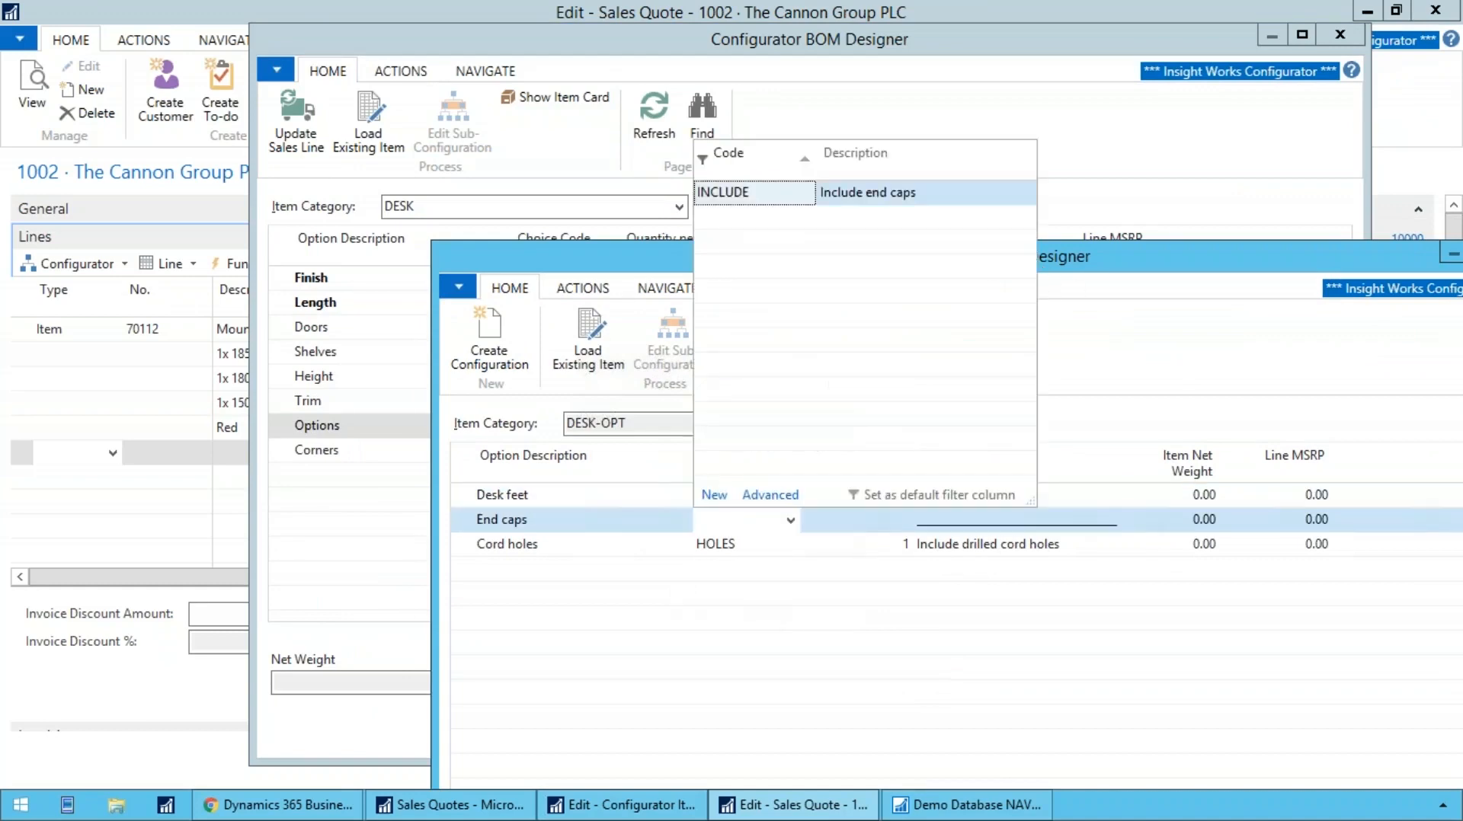
{"action": "key", "text": "Return"}
{"action": "key", "text": "Tab"}
{"action": "key", "text": "Tab"}
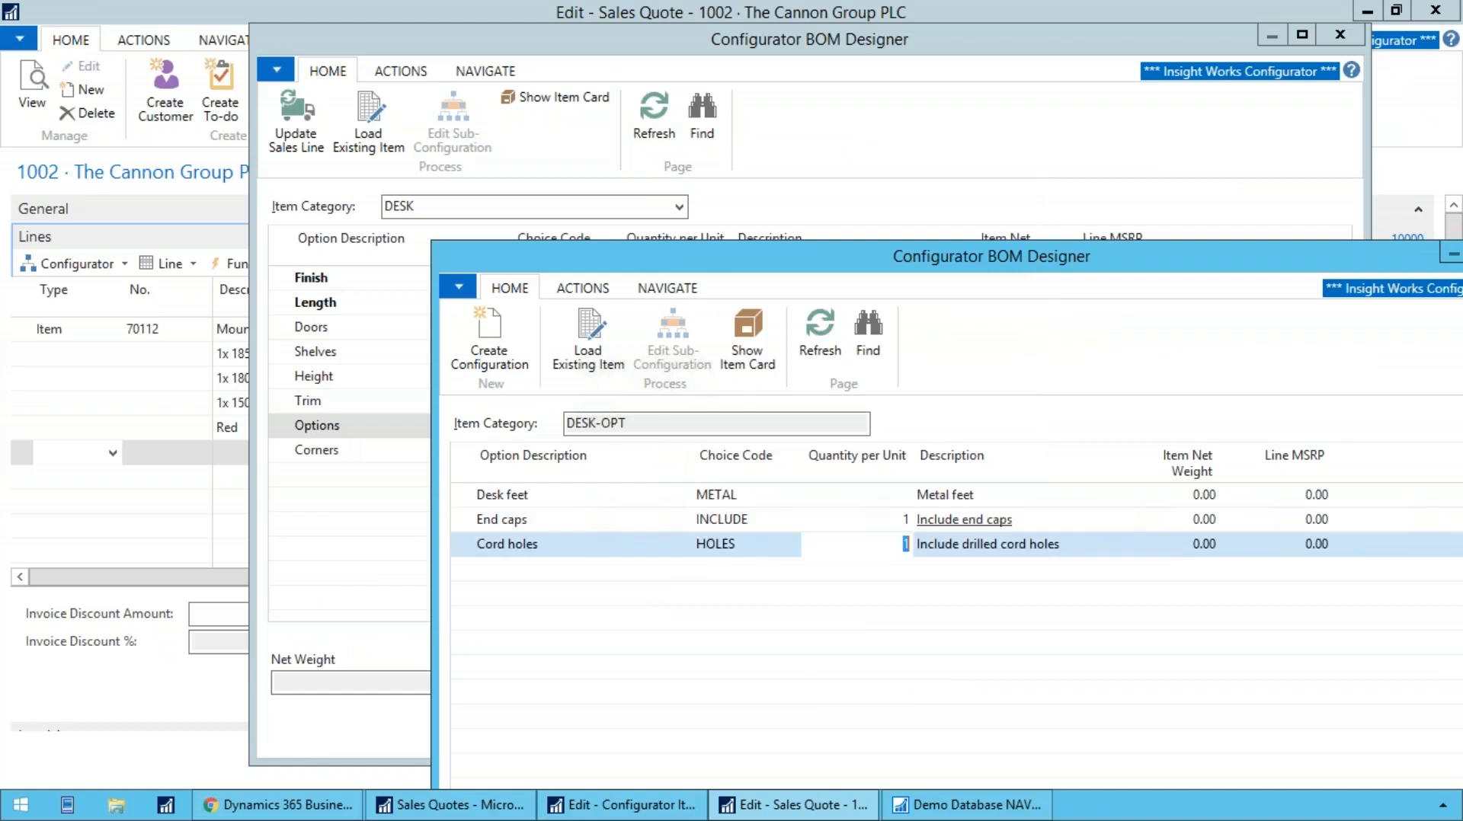
Step: Set the Cord holes quantity to 2 and accept the desk options sub-configuration
{"action": "type", "text": "2"}
{"action": "key", "text": "Up"}
{"action": "key", "text": "Up"}
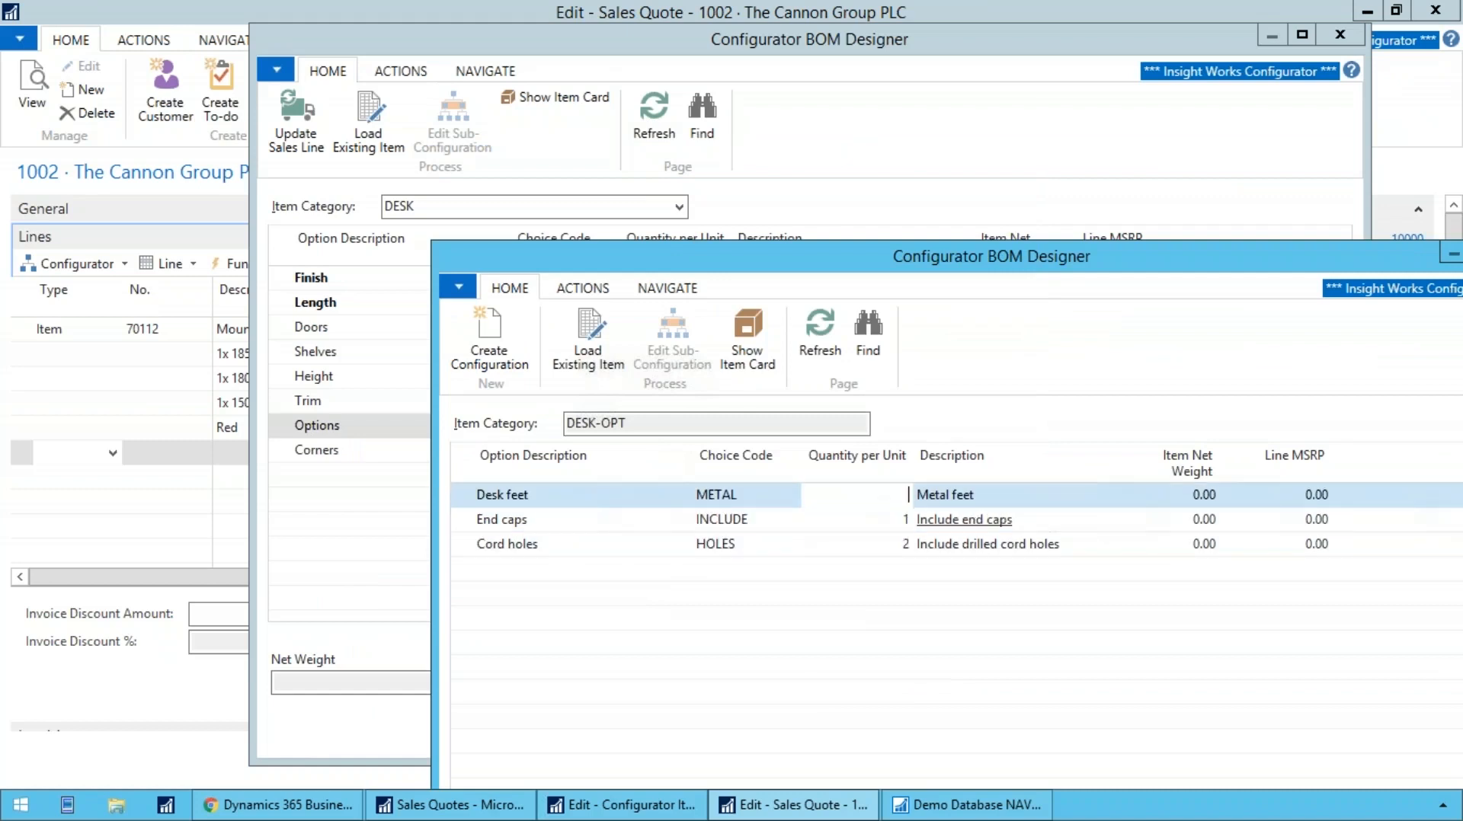
{"action": "key", "text": "Down"}
{"action": "key", "text": "Up"}
{"action": "left_click_drag", "start_coordinate": [1053, 267], "coordinate": [815, 60]}
{"action": "left_click", "coordinate": [1187, 748]}
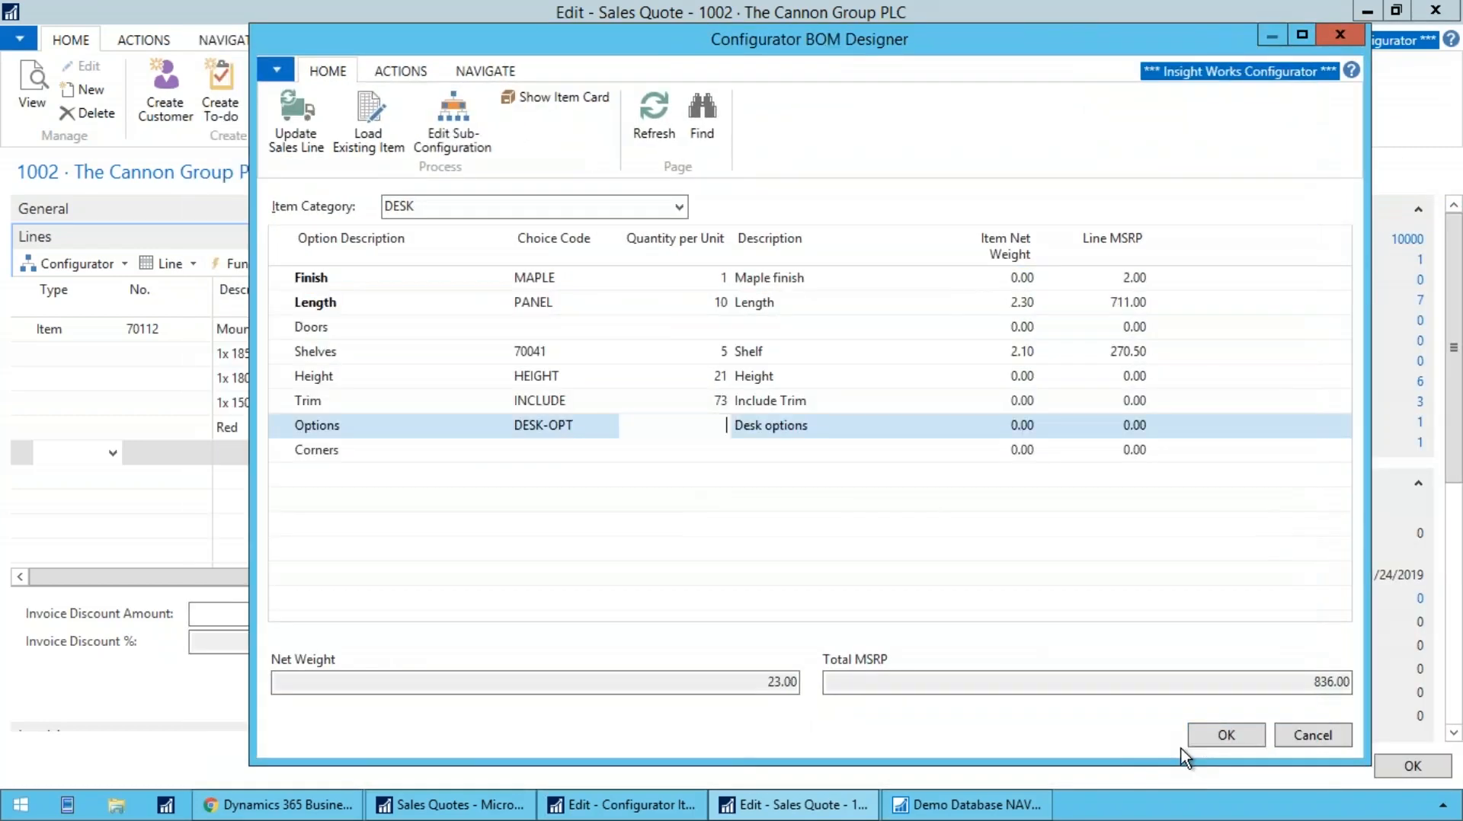
Step: Reopen the Options sub-configuration, try a Desk feet quantity of 6, and return to the desk configuration
{"action": "left_click", "coordinate": [540, 427]}
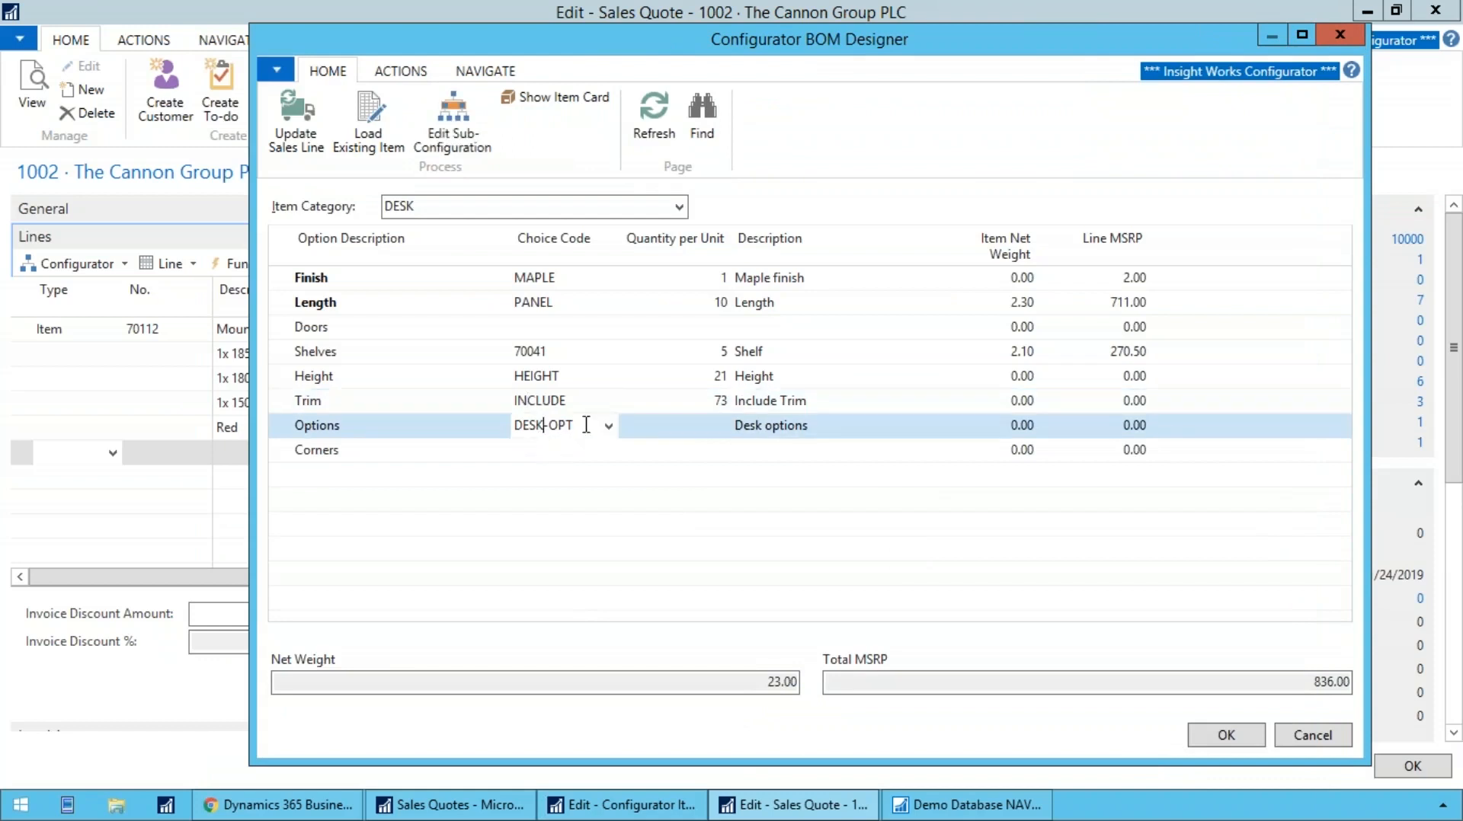
{"action": "left_click", "coordinate": [473, 145]}
{"action": "left_click", "coordinate": [638, 294]}
{"action": "type", "text": "6"}
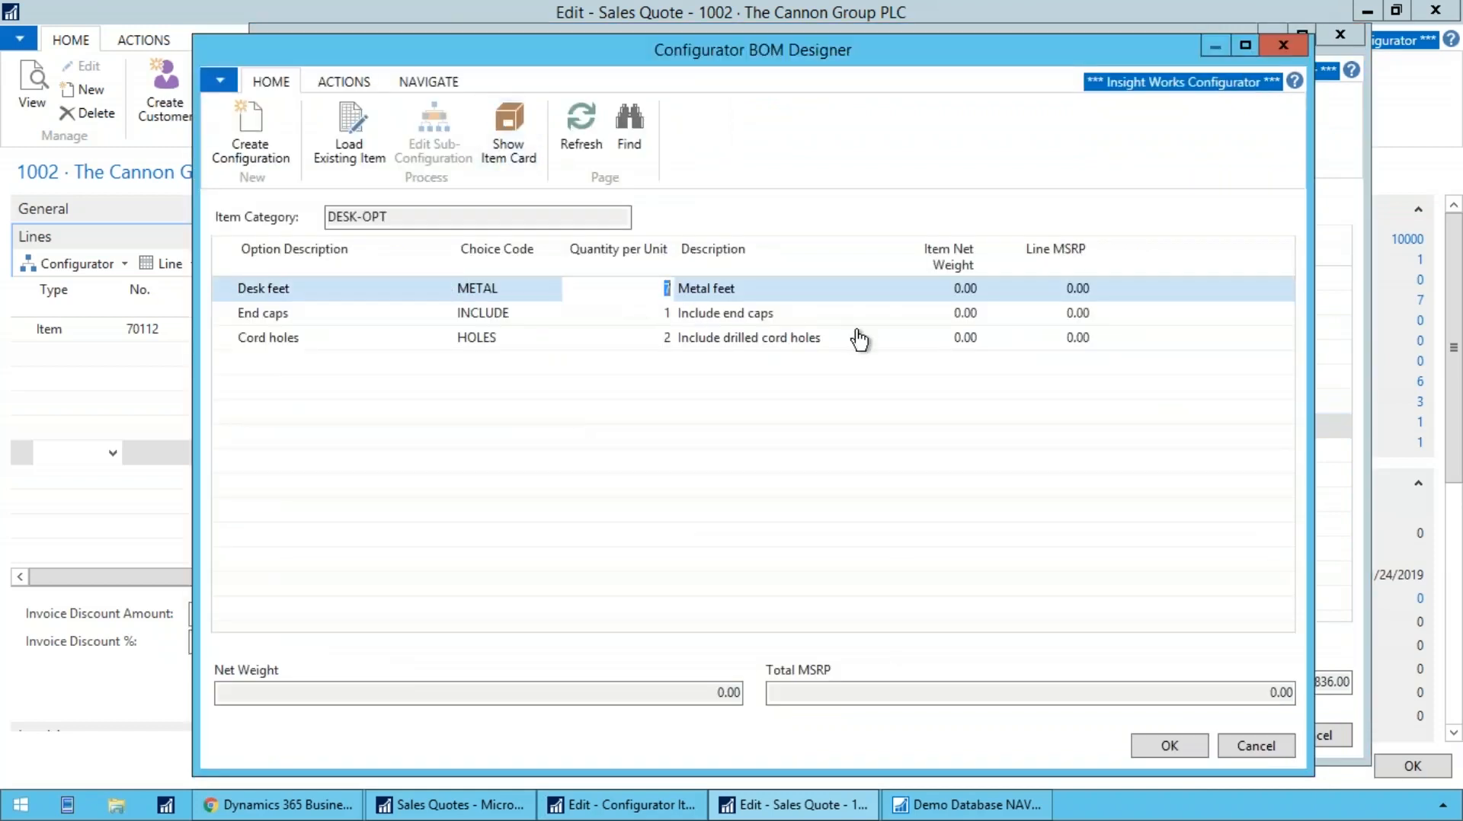
{"action": "key", "text": "Down"}
{"action": "key", "text": "Escape"}
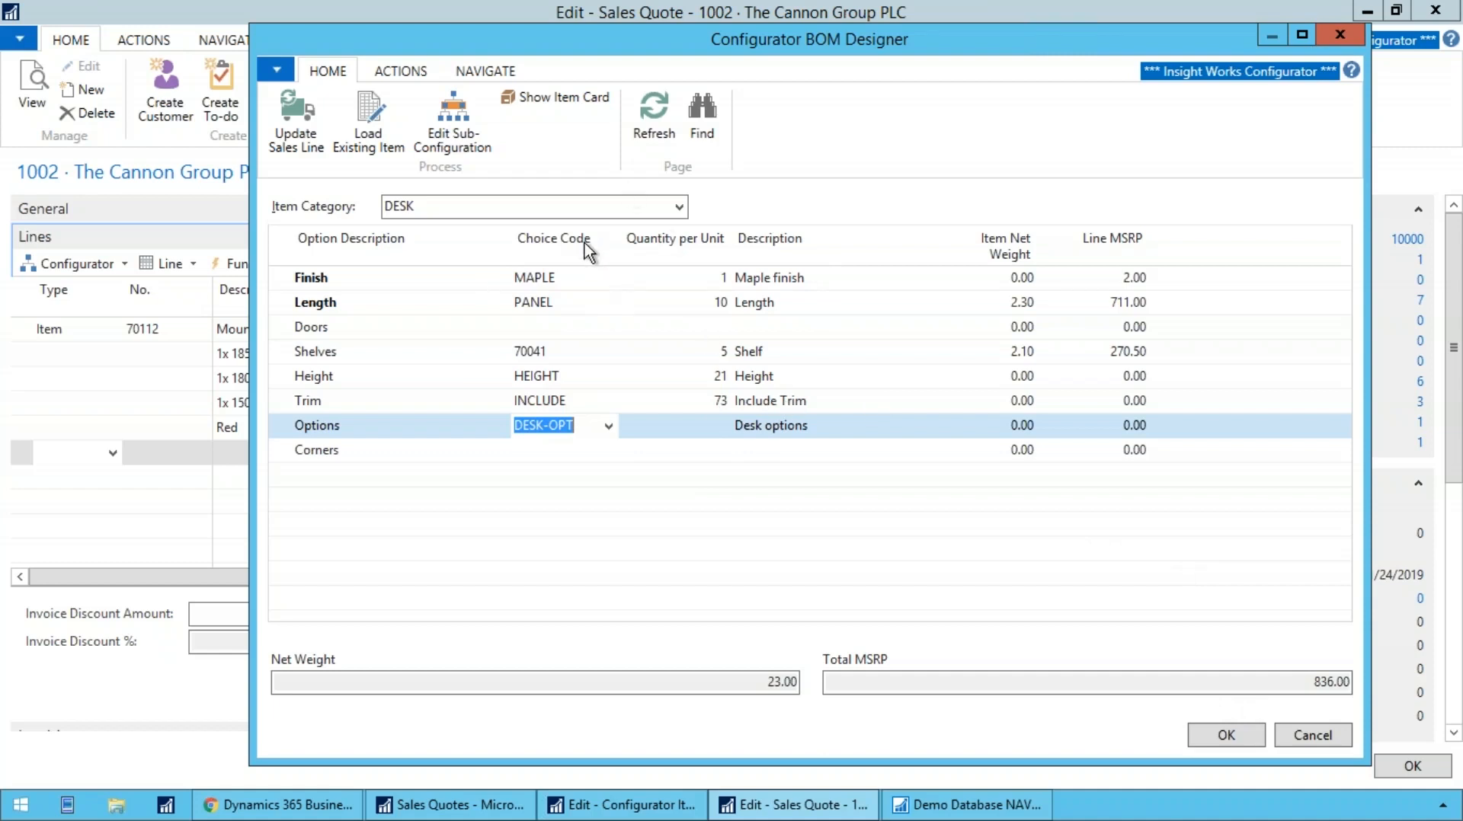
Step: Accept the desk configuration onto the quote and examine its generated description and option text lines
{"action": "left_click", "coordinate": [1227, 736]}
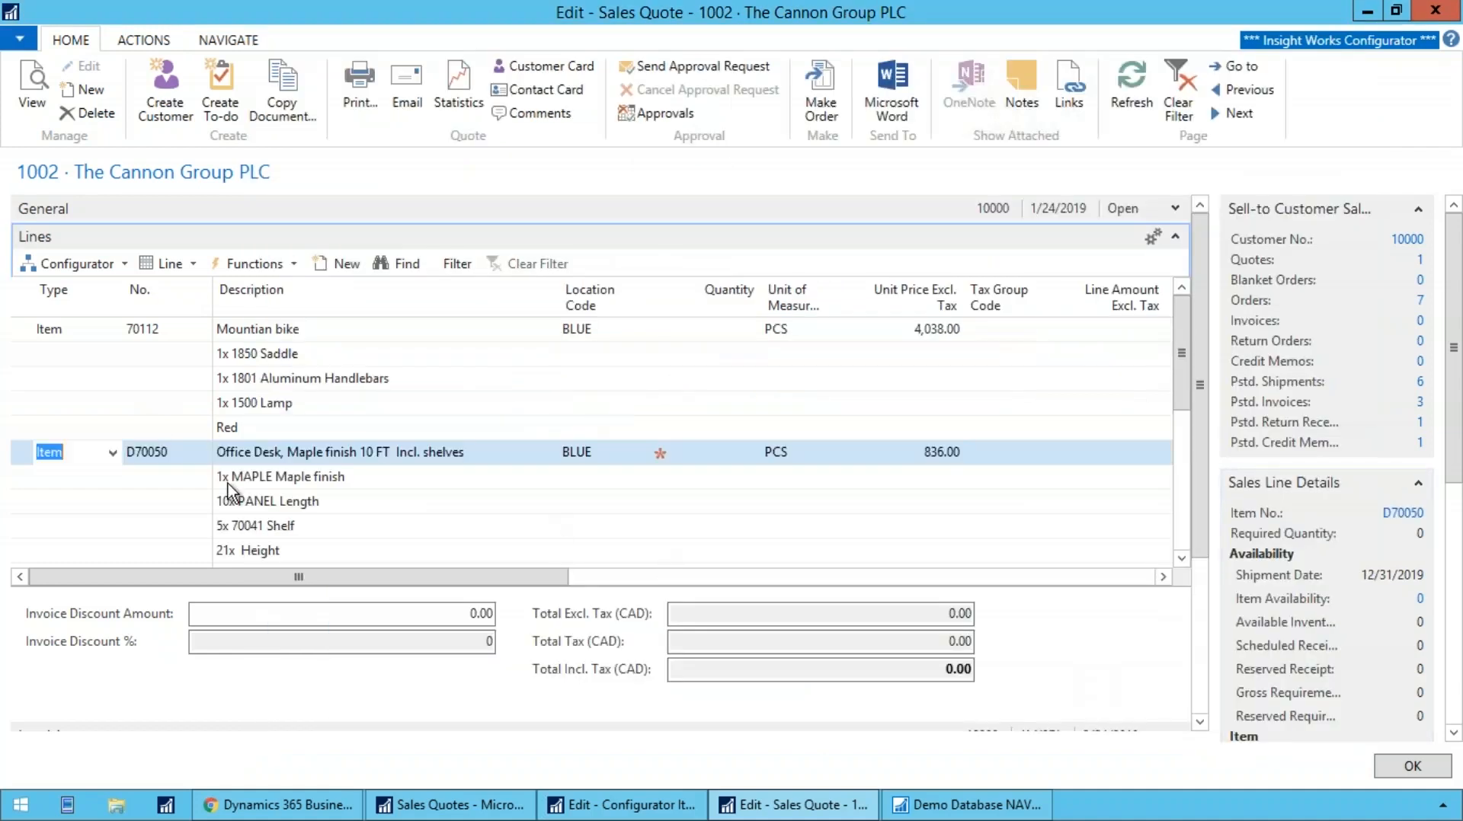
{"action": "scroll", "coordinate": [309, 518], "scroll_direction": "down", "scroll_amount": 1}
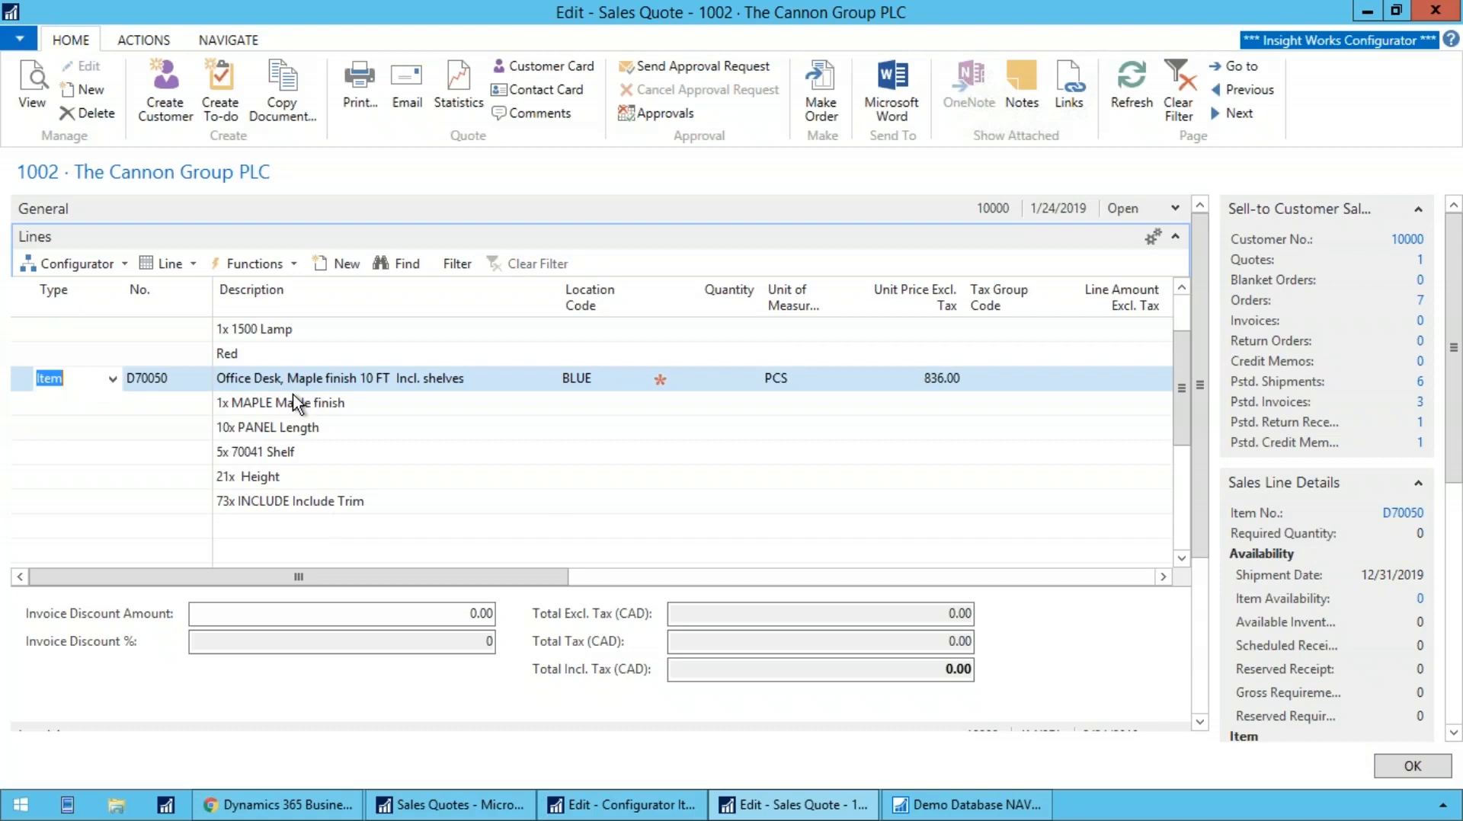
Step: Add another item line below the desk's option lines with item number D70050 and check its generated option lines
{"action": "key", "text": "Tab"}
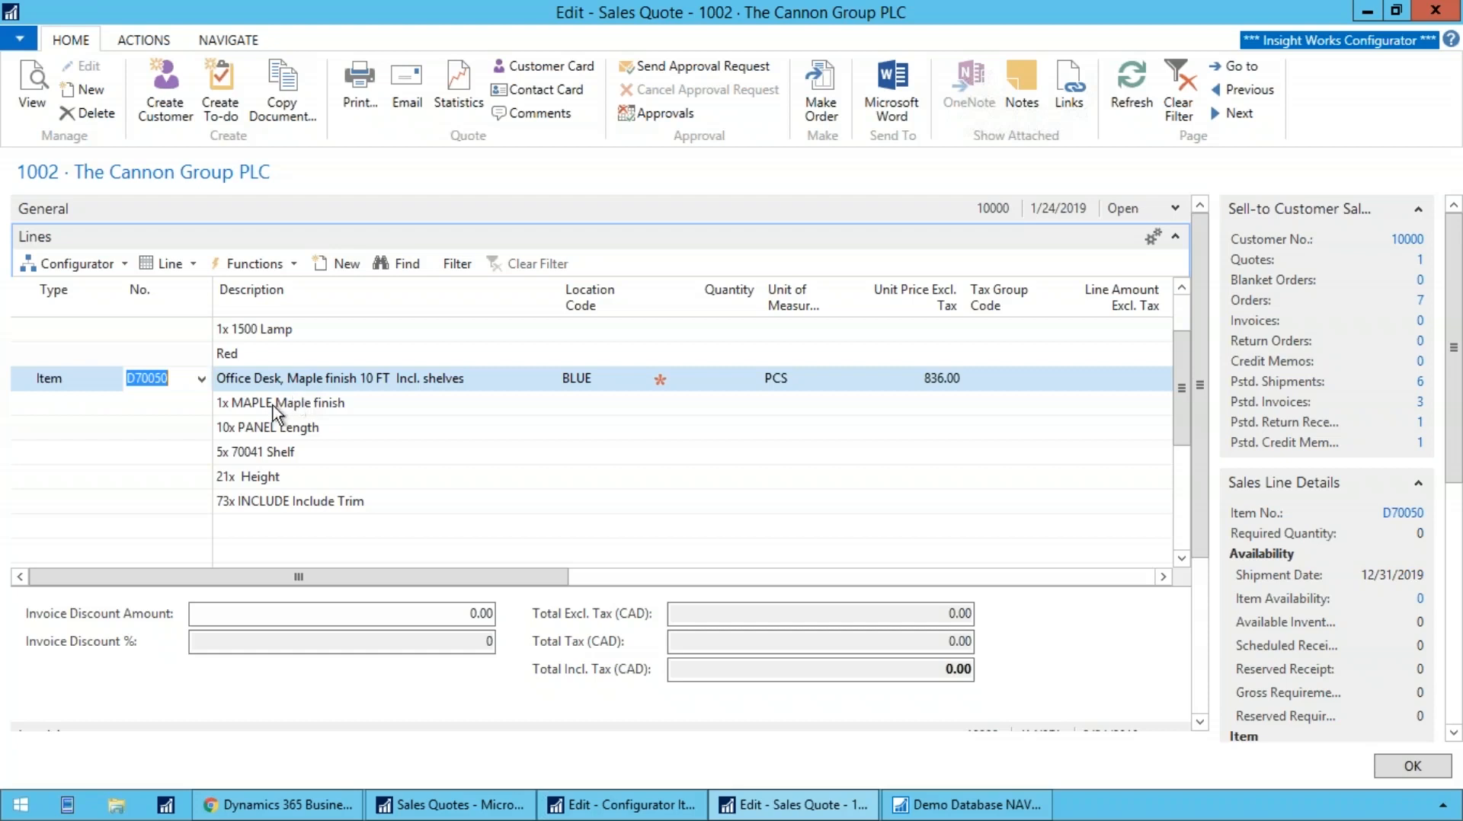
{"action": "key", "text": "Down"}
{"action": "key", "text": "Down"}
{"action": "key", "text": "Down"}
{"action": "key", "text": "Down"}
{"action": "key", "text": "Down"}
{"action": "key", "text": "Down"}
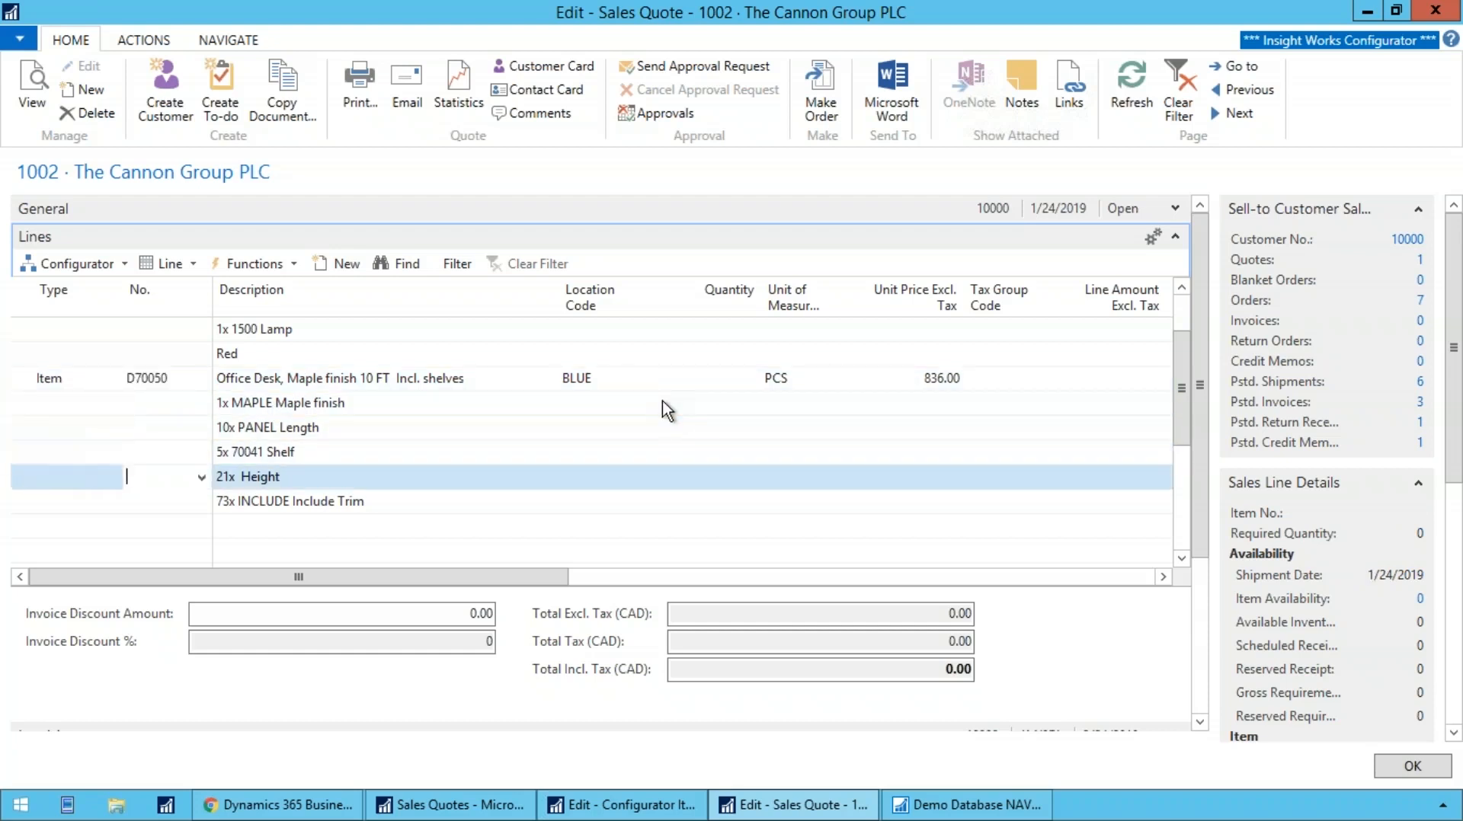
{"action": "type", "text": "i"}
{"action": "key", "text": "Tab"}
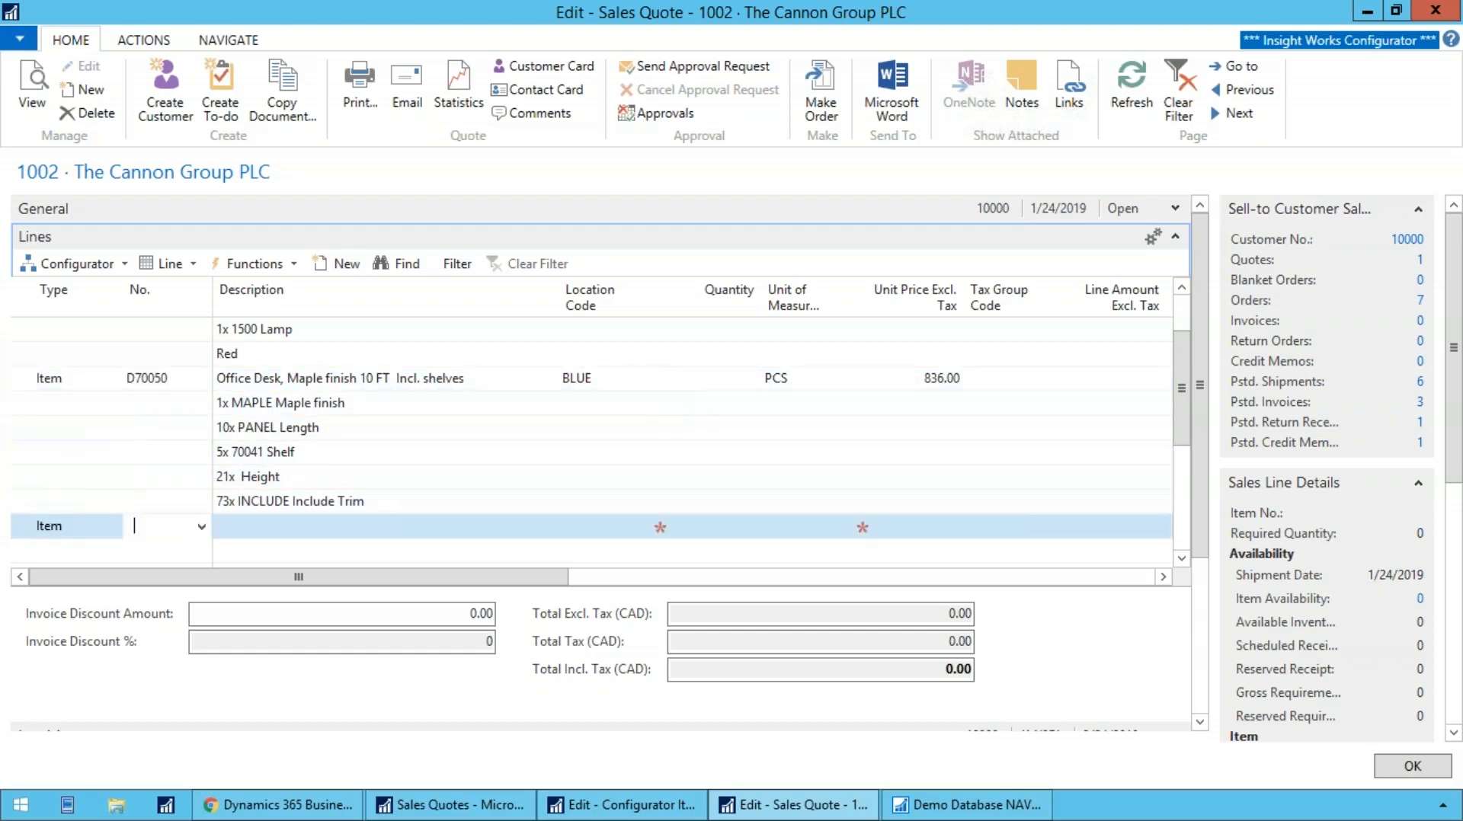
{"action": "type", "text": "D70050"}
{"action": "key", "text": "Tab"}
{"action": "key", "text": "shift+Tab"}
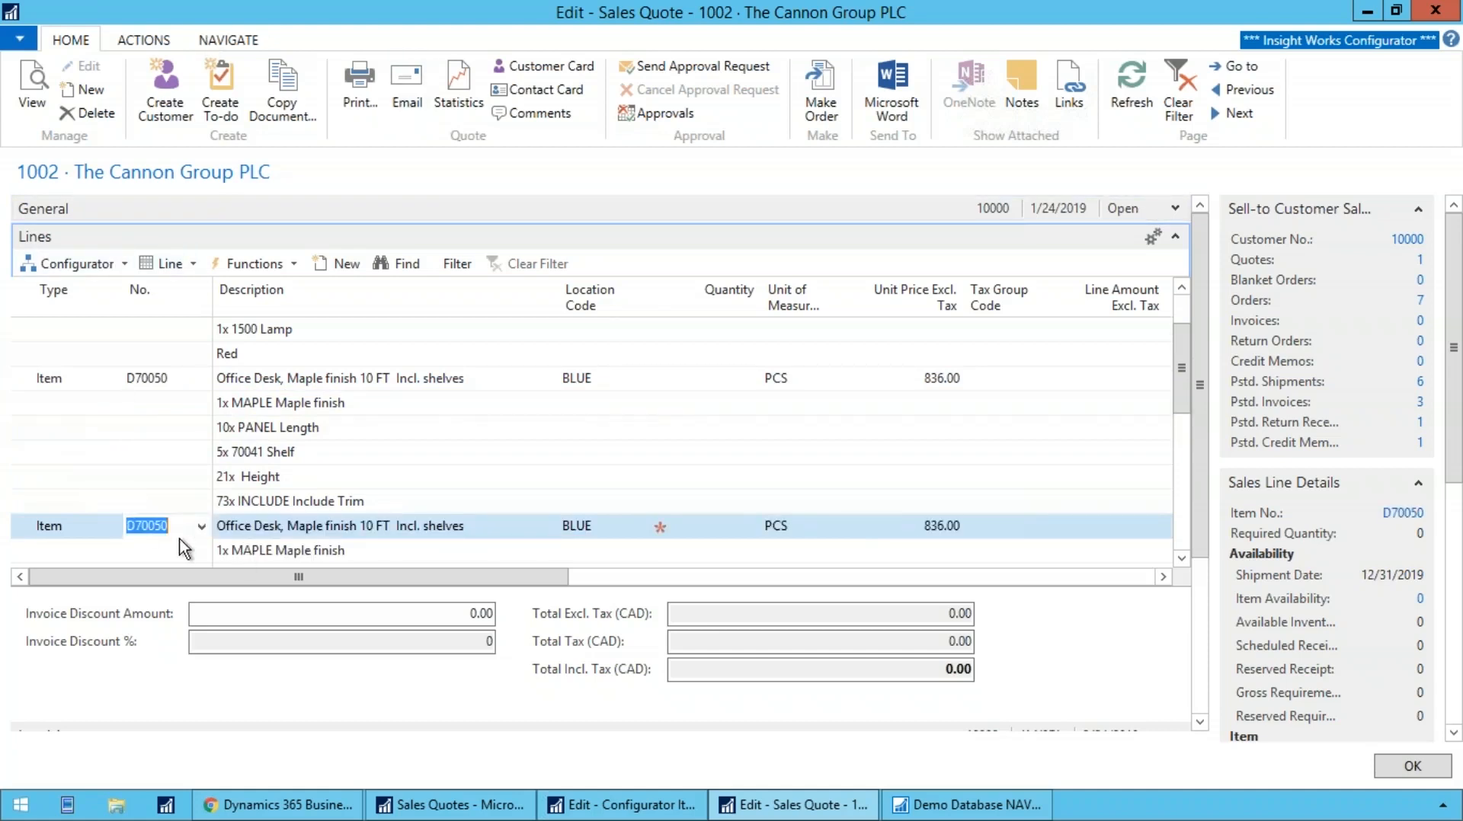
{"action": "scroll", "coordinate": [306, 518], "scroll_direction": "down", "scroll_amount": 2}
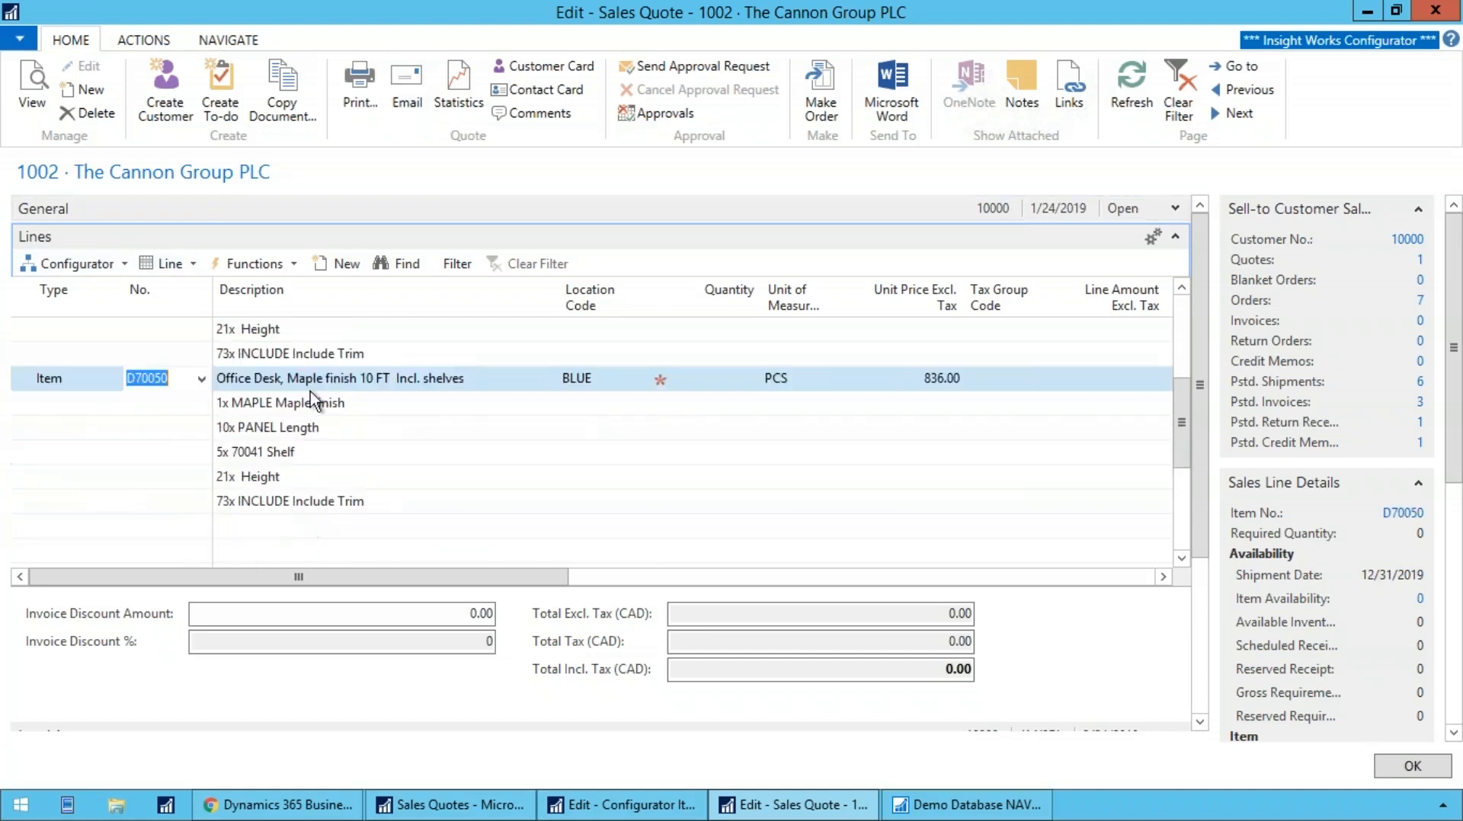
{"action": "scroll", "coordinate": [272, 423], "scroll_direction": "up", "scroll_amount": 2}
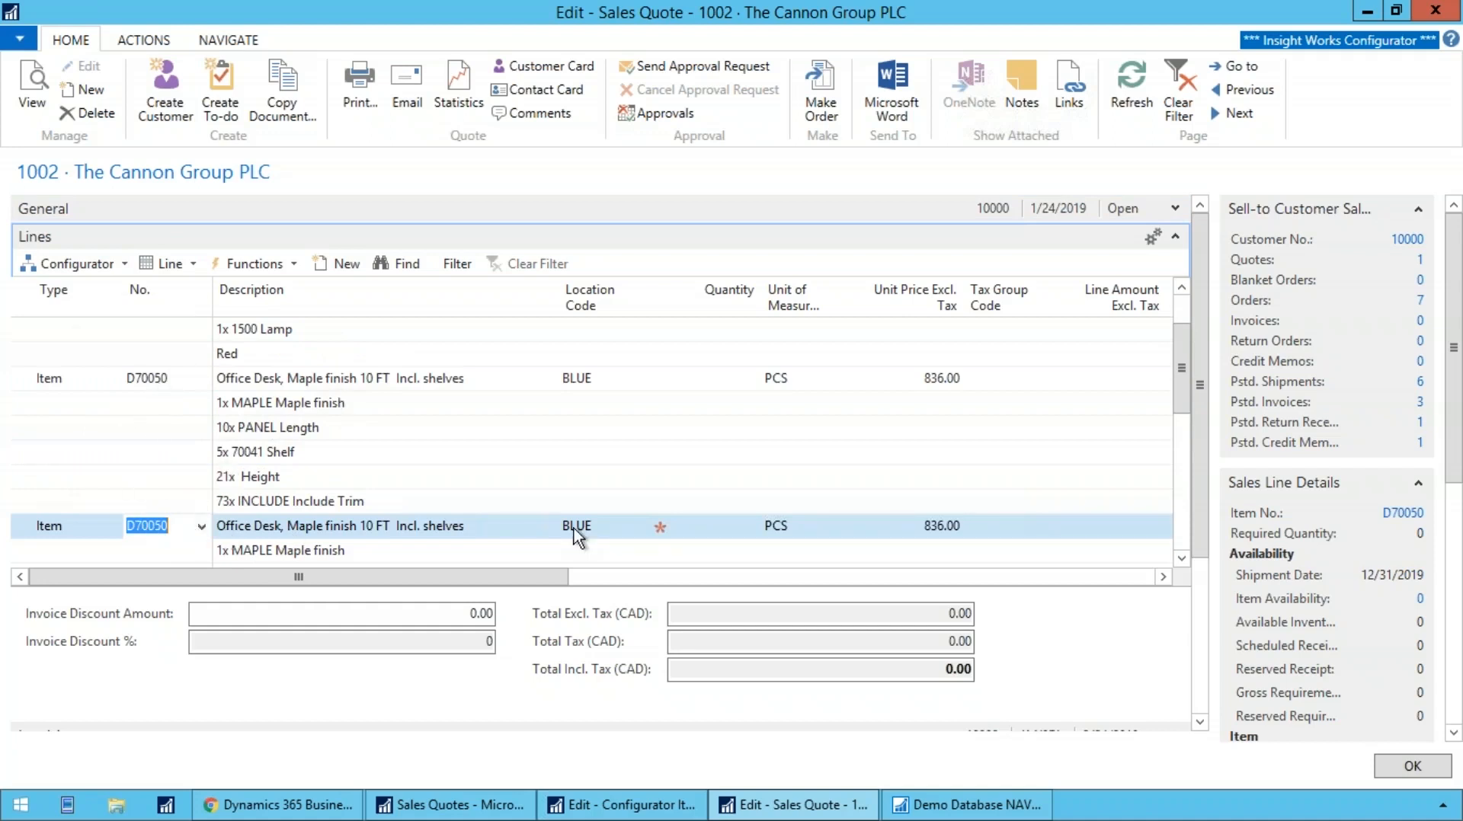
Step: Delete the duplicate D70050 line from the quote
{"action": "key", "text": "ctrl+Delete"}
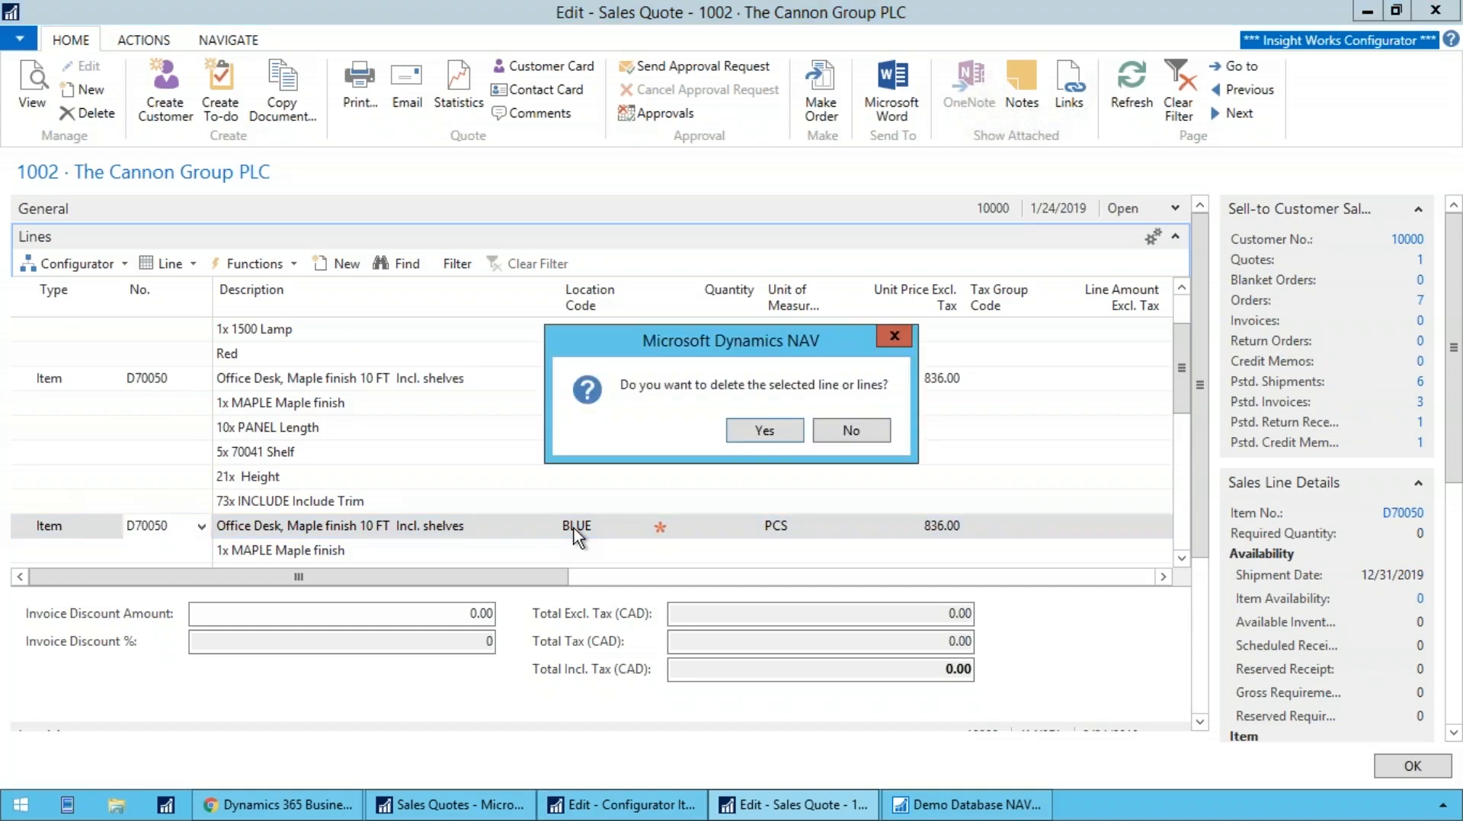
{"action": "key", "text": "Return"}
Step: Open the bulk configuration for the D70050 desk line and set the maple desk's sales quantity to 2
{"action": "key", "text": "Up"}
{"action": "key", "text": "Up"}
{"action": "key", "text": "Up"}
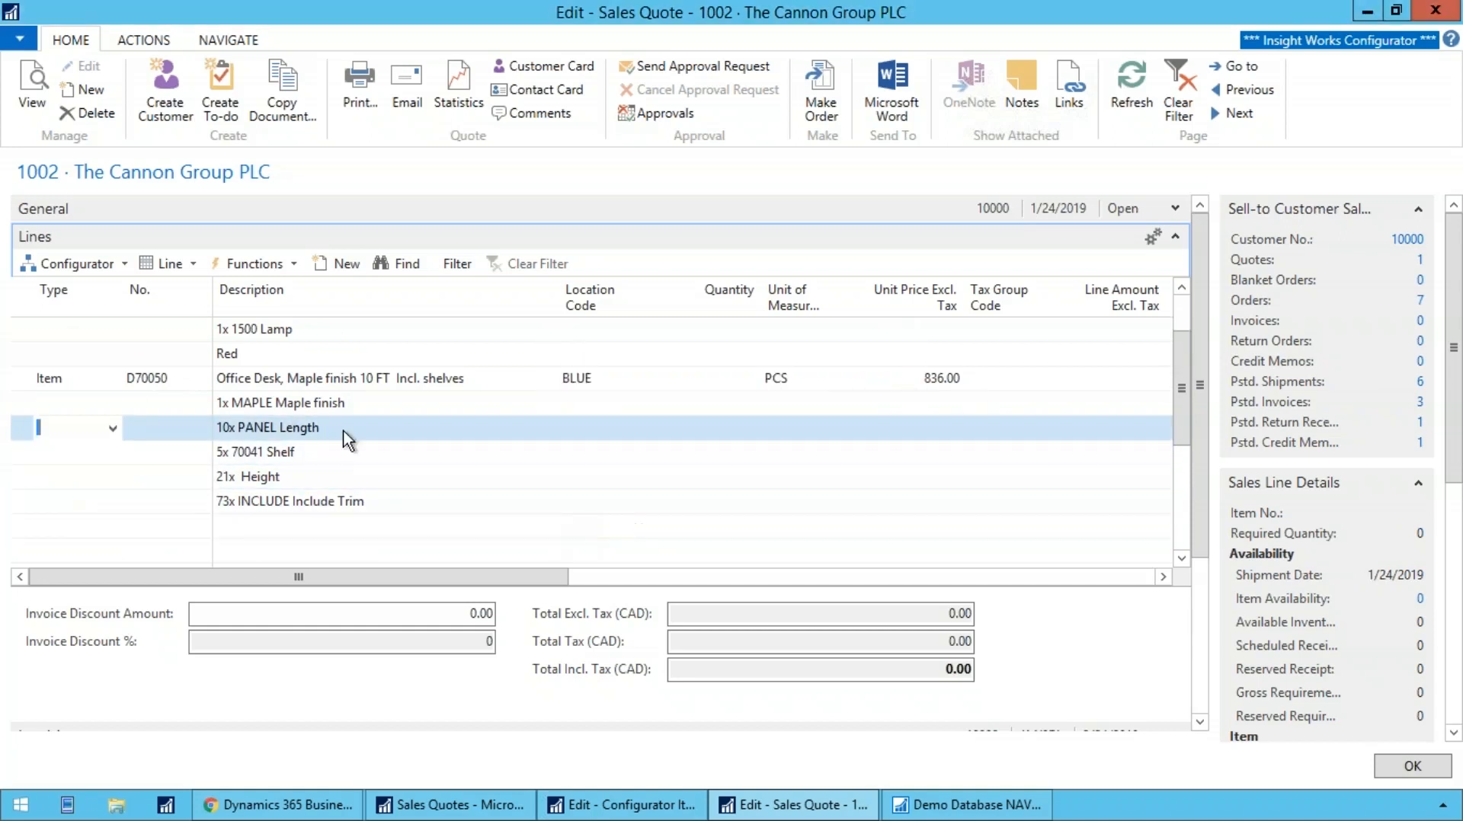
{"action": "left_click", "coordinate": [162, 379]}
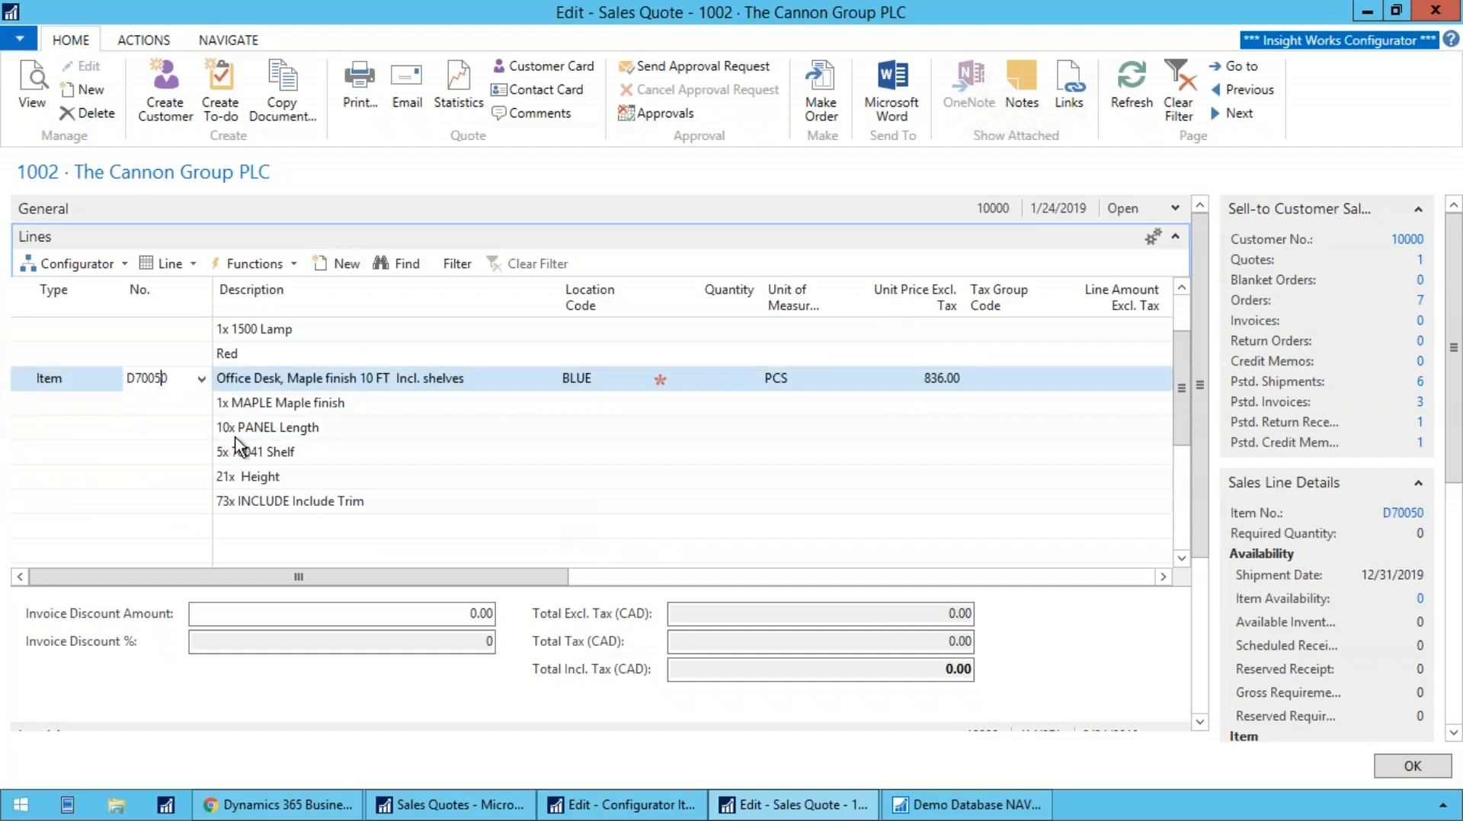
{"action": "left_click", "coordinate": [106, 266]}
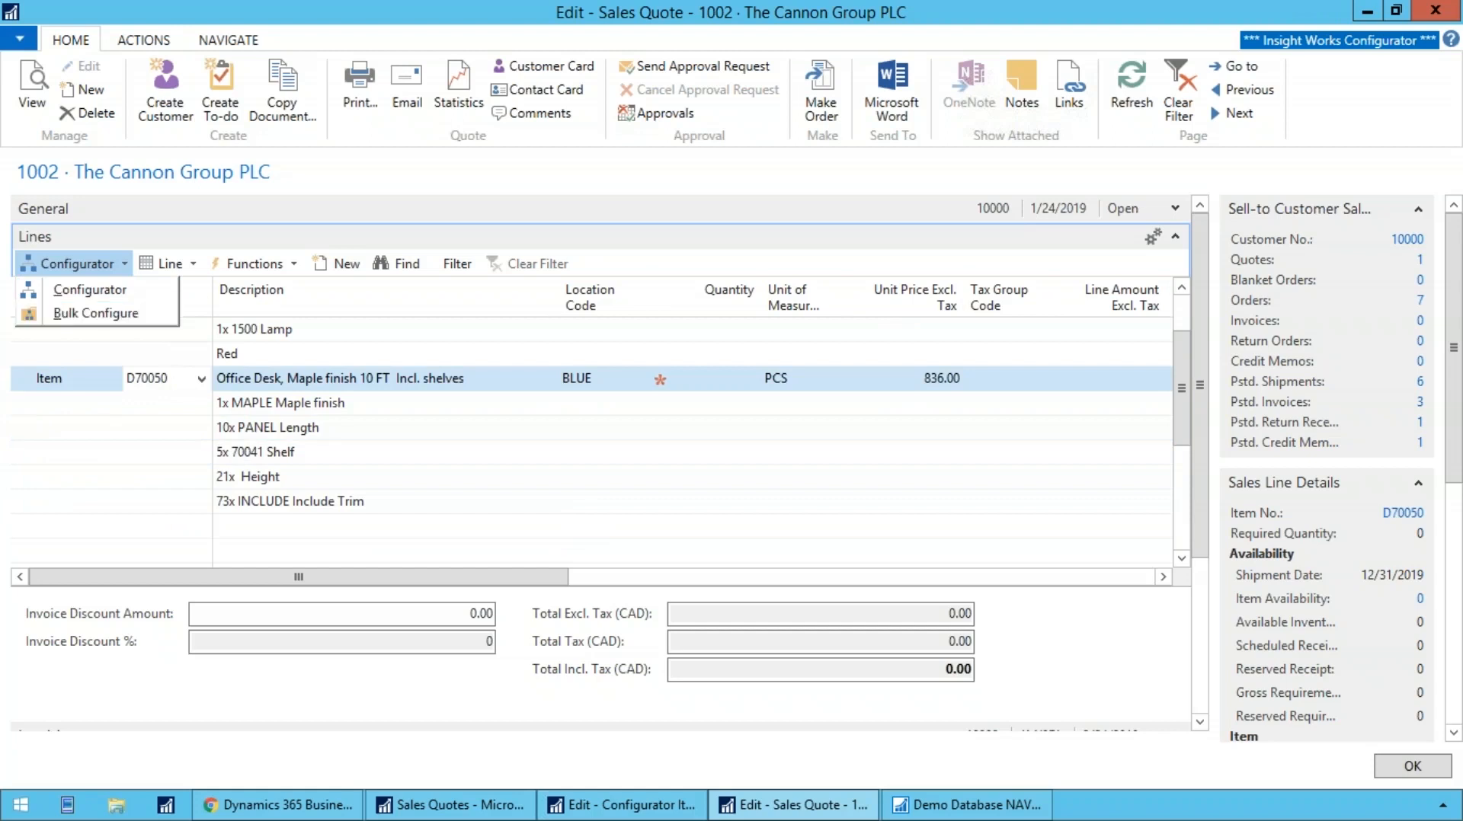
{"action": "left_click", "coordinate": [141, 318]}
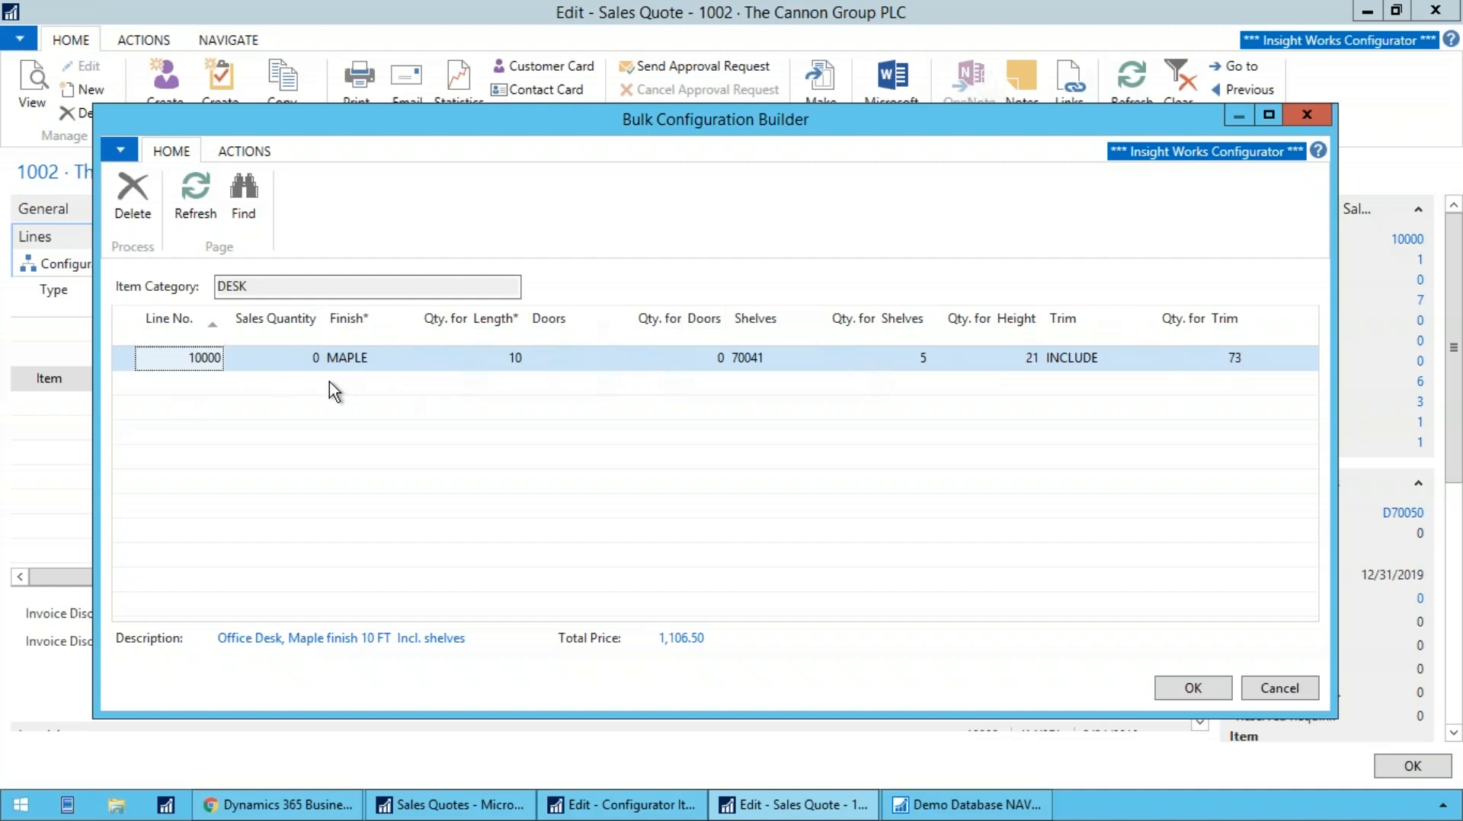
{"action": "left_click", "coordinate": [290, 365]}
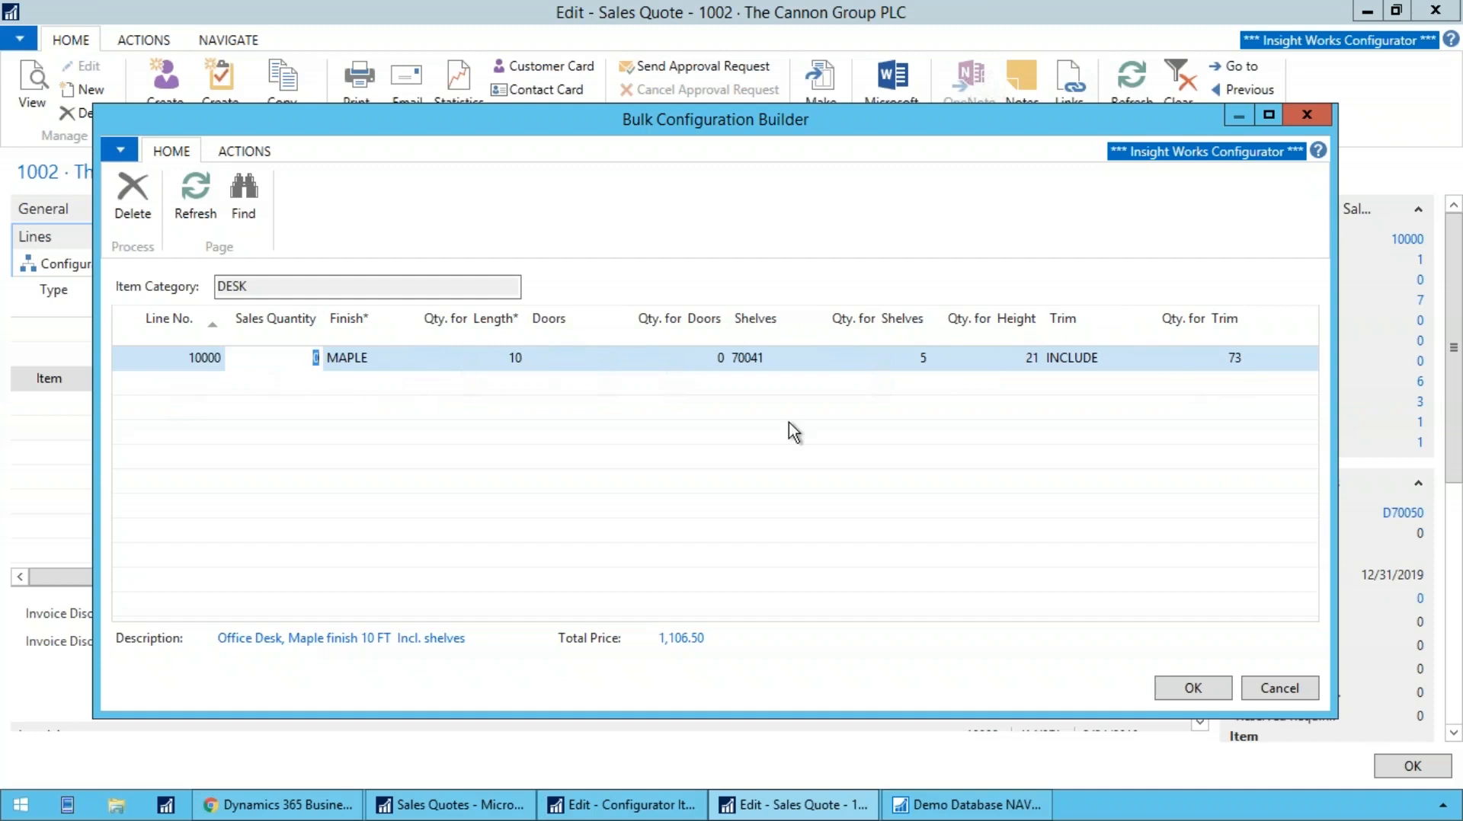
{"action": "type", "text": "2"}
Step: Add a second desk configuration line with sales quantity 3, finish BIRCH and a length quantity of 8
{"action": "key", "text": "Down"}
{"action": "type", "text": "3"}
{"action": "key", "text": "Tab"}
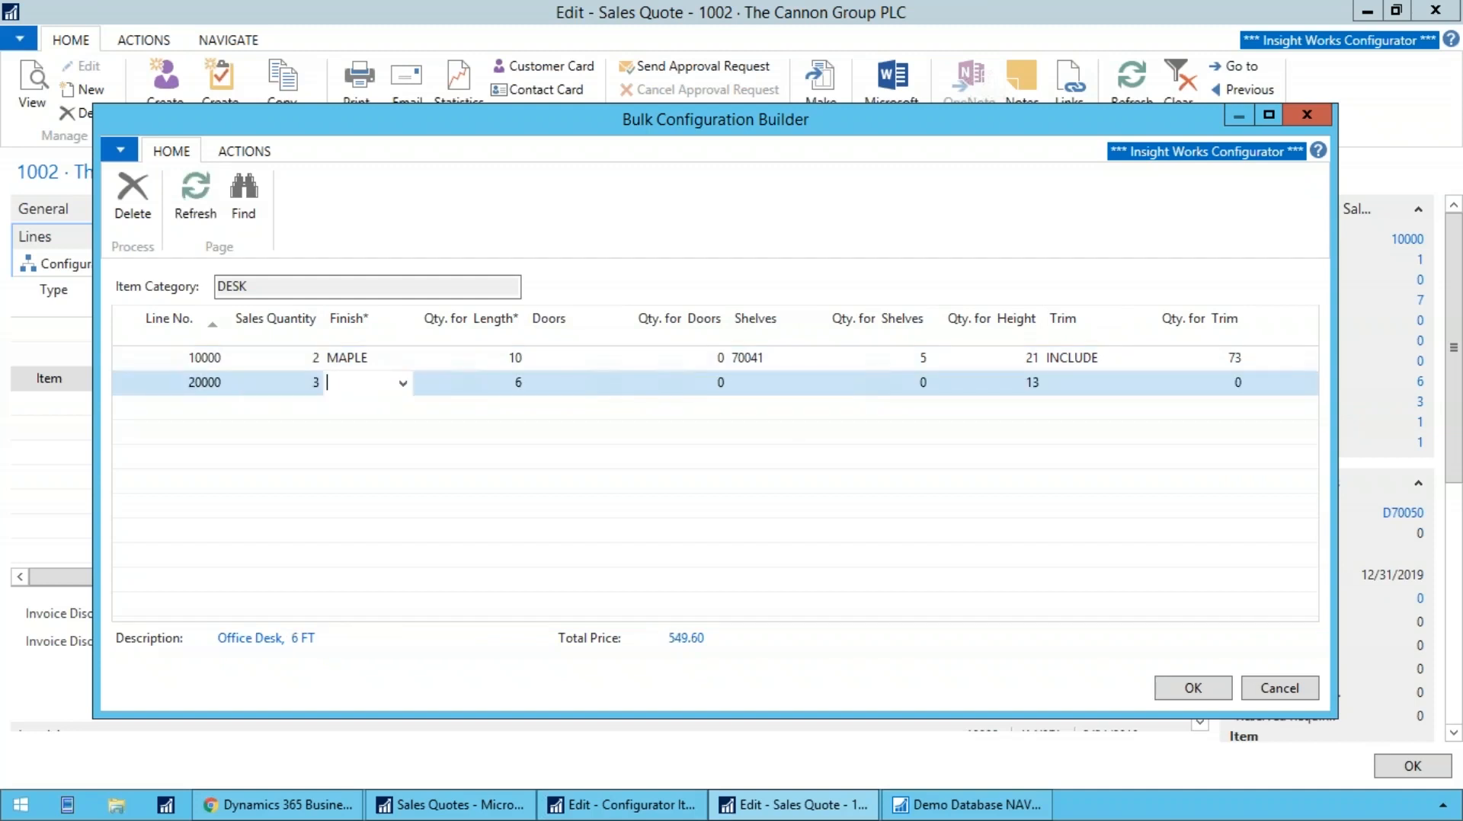
{"action": "type", "text": "BIRCH"}
{"action": "key", "text": "Tab"}
{"action": "type", "text": "8"}
{"action": "key", "text": "Tab"}
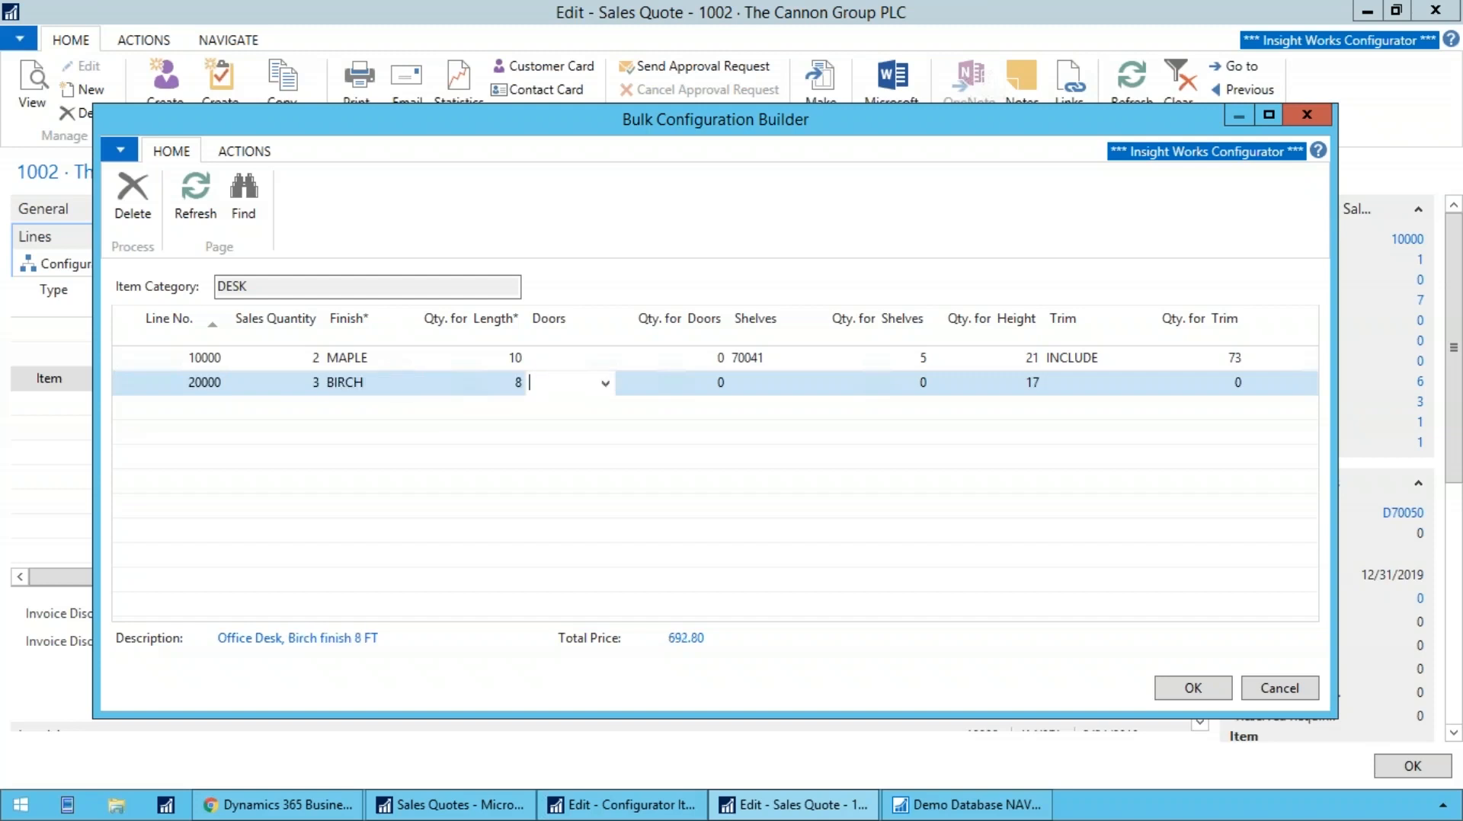
Step: Choose 70040 Drawer as the birch desk's Shelves option, with a quantity of 2
{"action": "key", "text": "Tab"}
{"action": "key", "text": "F4"}
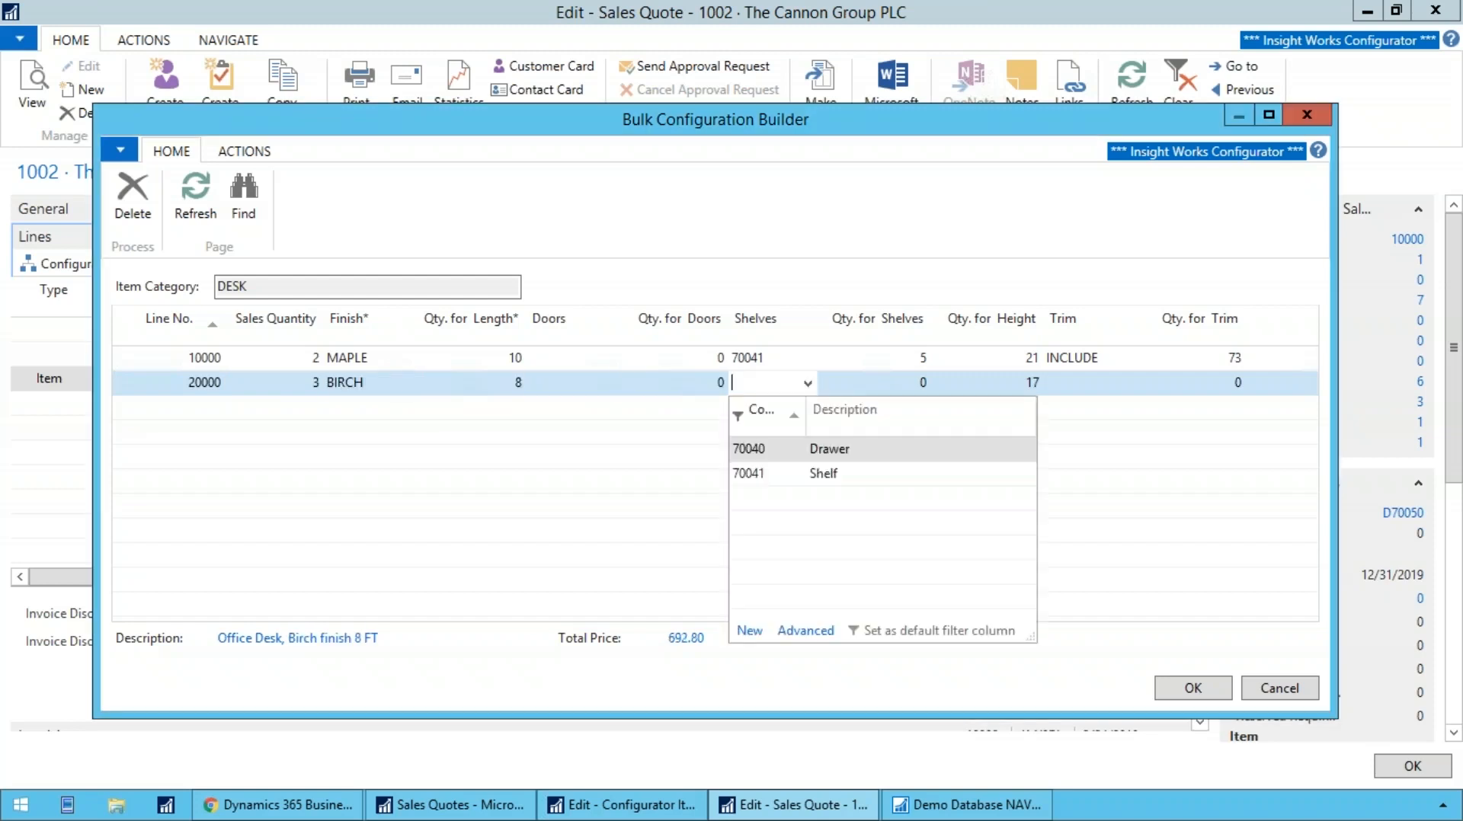
{"action": "key", "text": "Down"}
{"action": "key", "text": "Return"}
{"action": "key", "text": "Tab"}
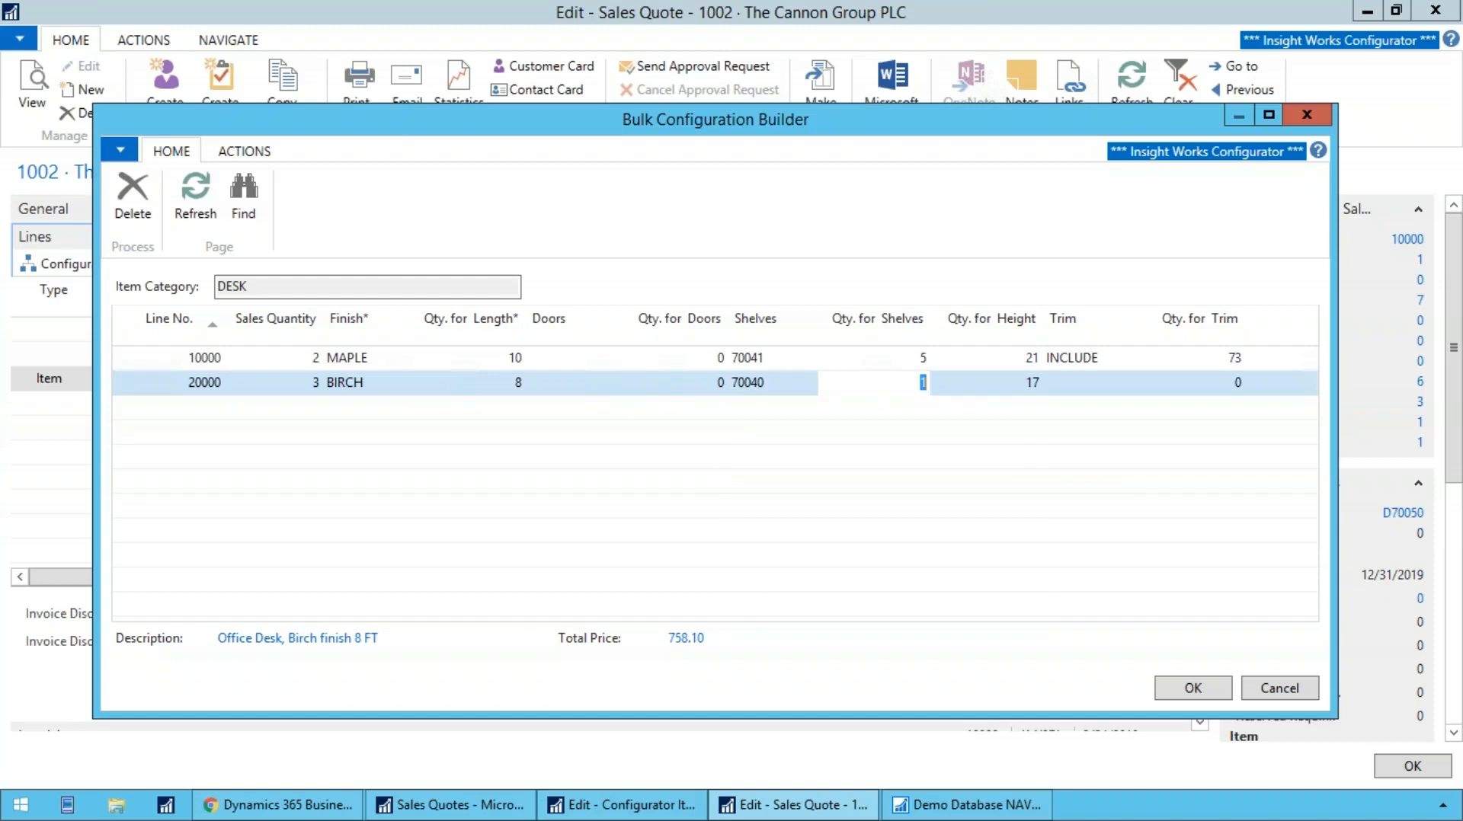
{"action": "type", "text": "2"}
Step: Add a third desk configuration line with sales quantity 2, finish OAK and a length quantity of 12, leaving doors and trim empty
{"action": "key", "text": "shift+Tab"}
{"action": "key", "text": "Down"}
{"action": "key", "text": "shift+Tab"}
{"action": "key", "text": "shift+Tab"}
{"action": "key", "text": "shift+Tab"}
{"action": "key", "text": "shift+Tab"}
{"action": "key", "text": "shift+Tab"}
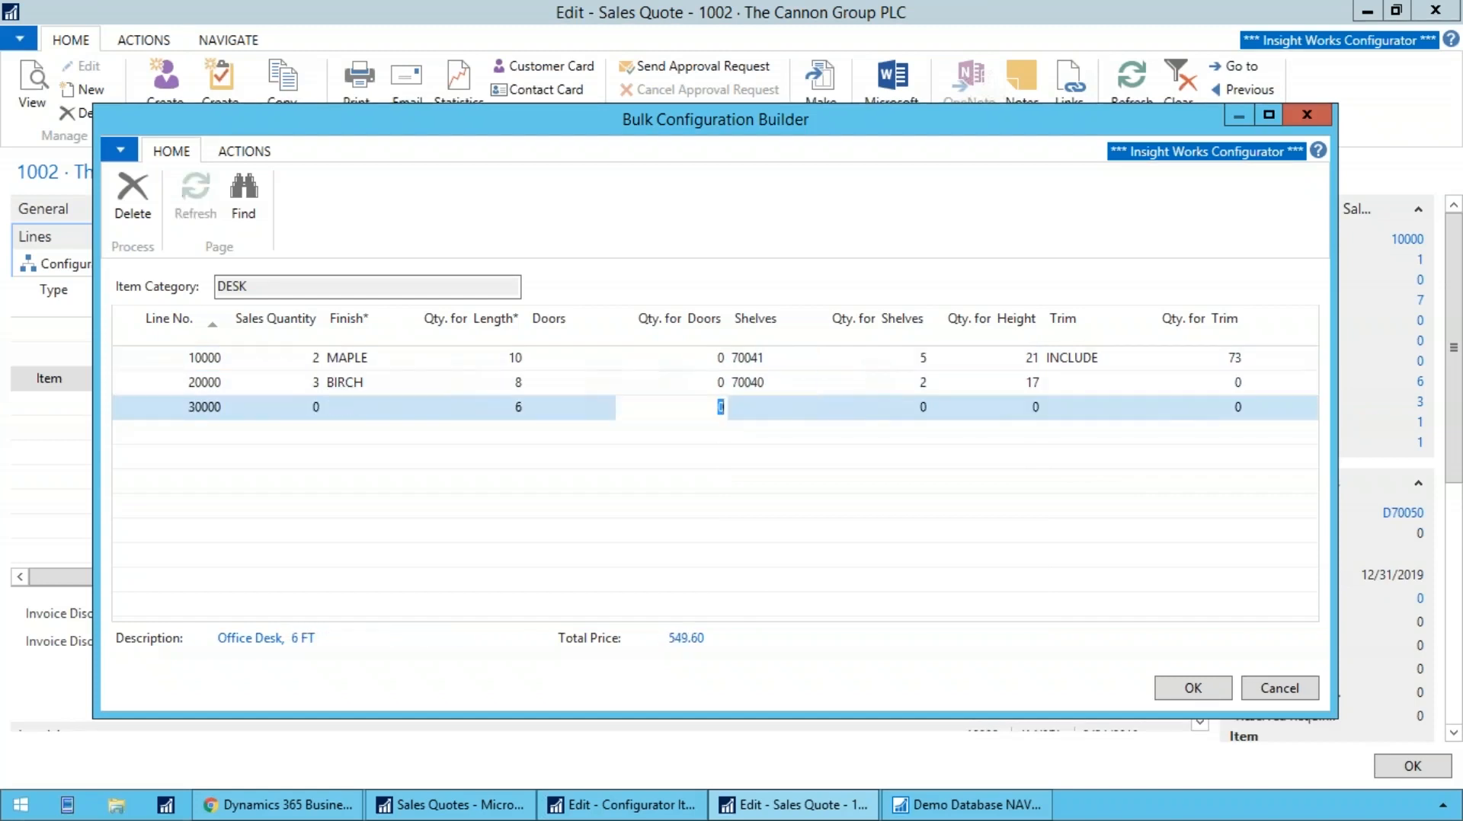
{"action": "type", "text": "2"}
{"action": "key", "text": "Tab"}
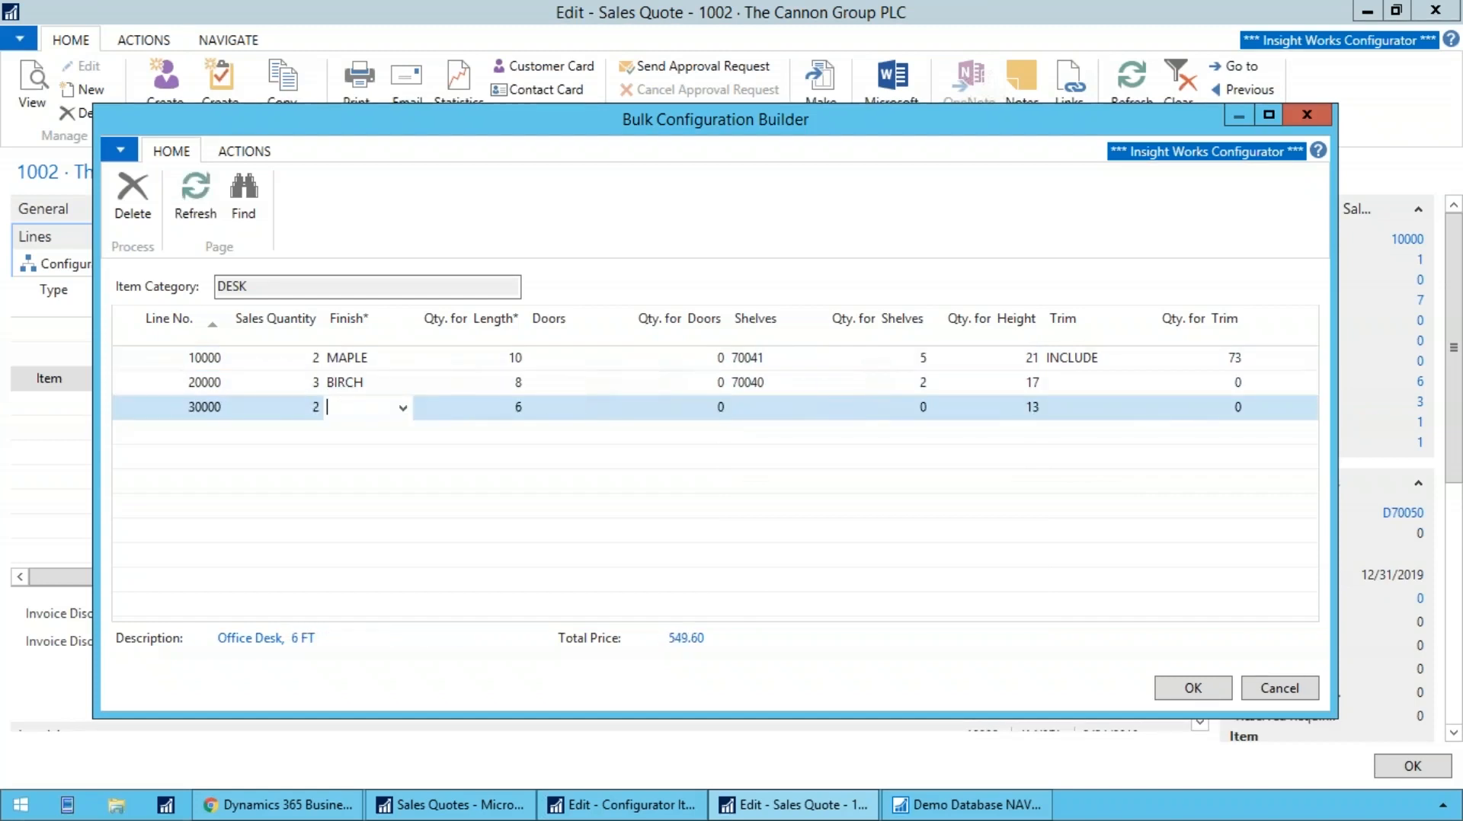
{"action": "type", "text": "OAK"}
{"action": "key", "text": "Tab"}
{"action": "type", "text": "12"}
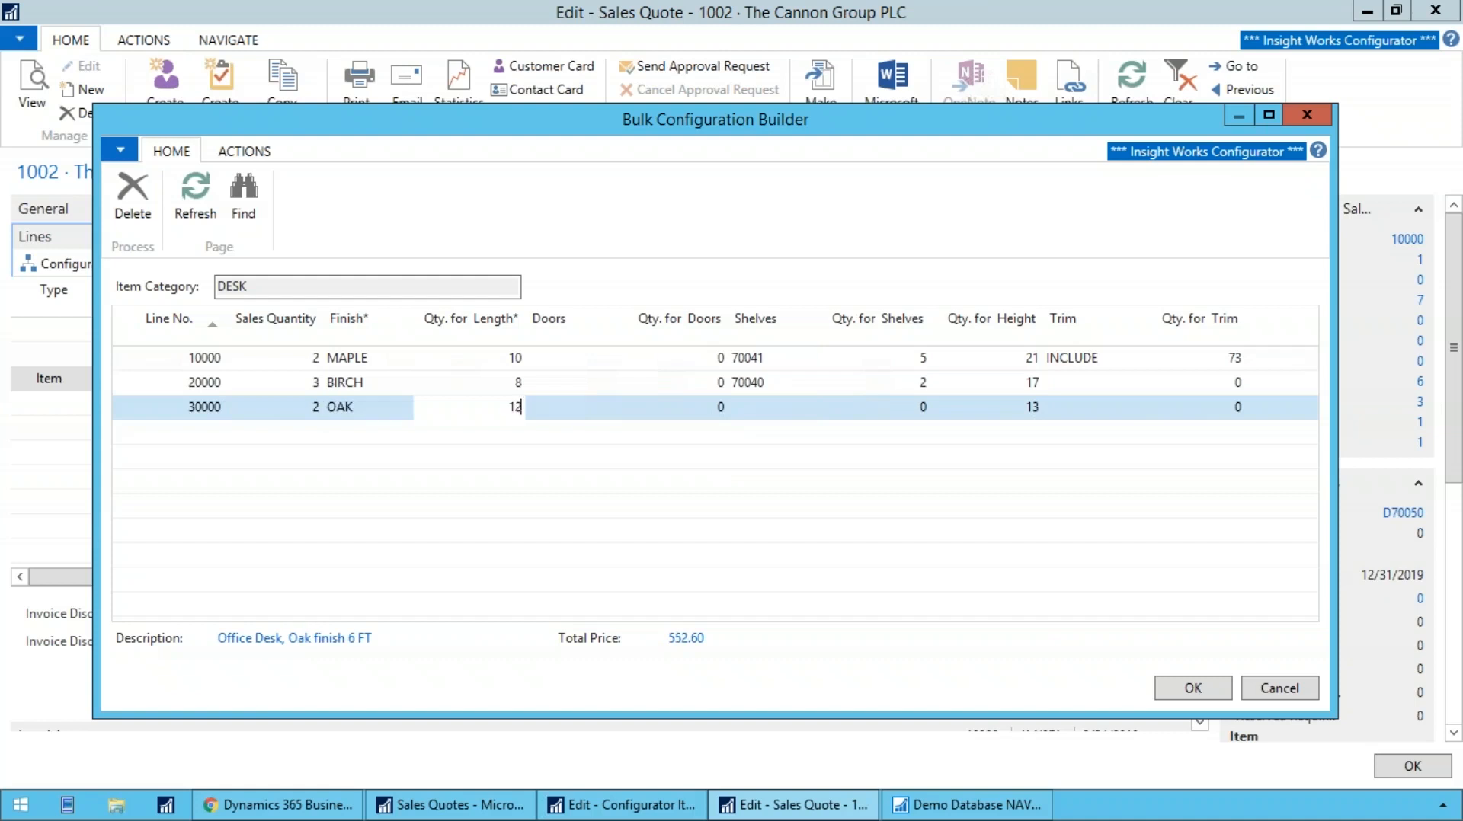
{"action": "key", "text": "Tab"}
{"action": "key", "text": "Tab"}
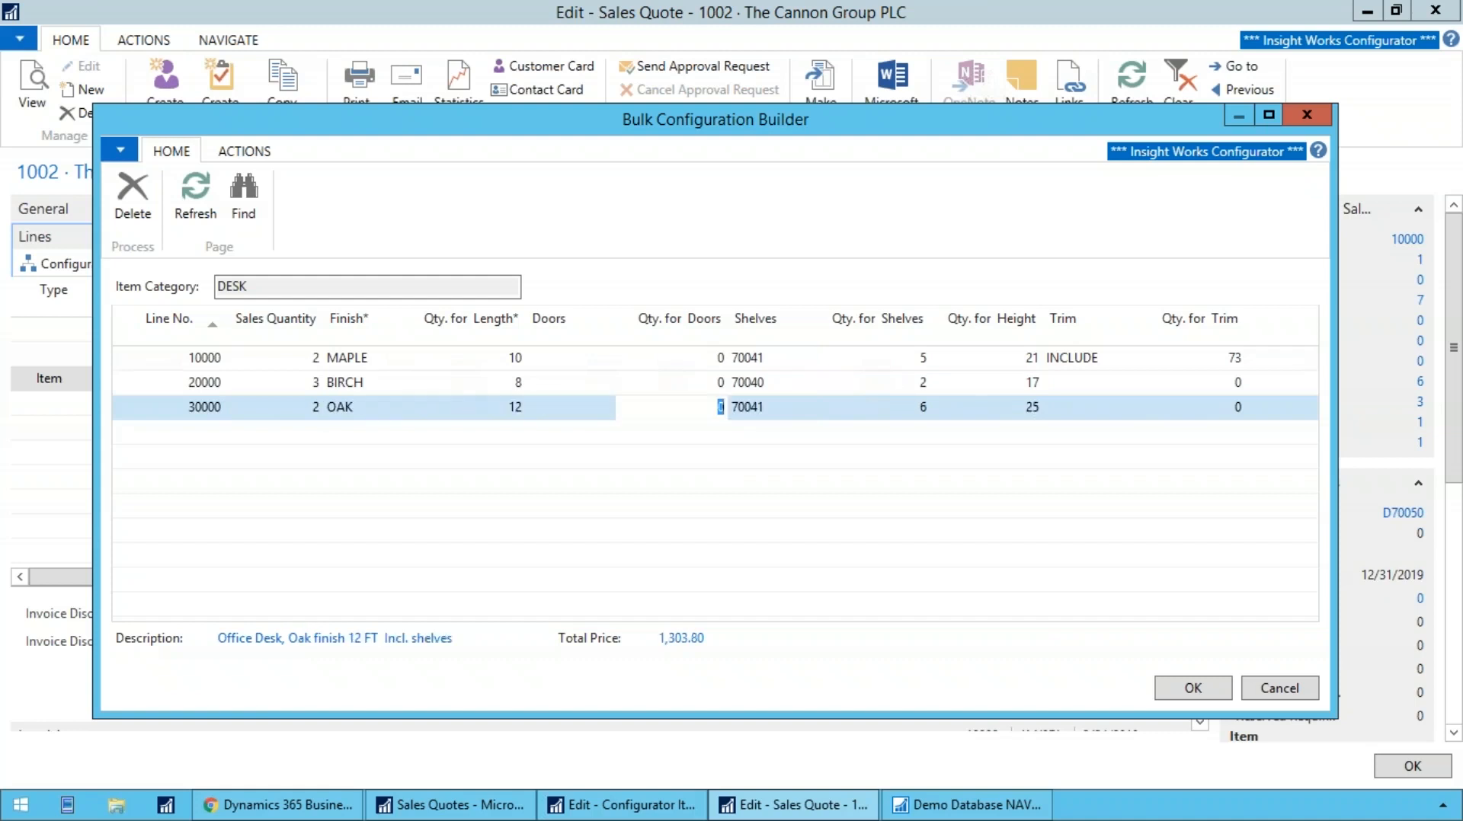
{"action": "key", "text": "Tab"}
{"action": "key", "text": "Tab"}
{"action": "key", "text": "Tab"}
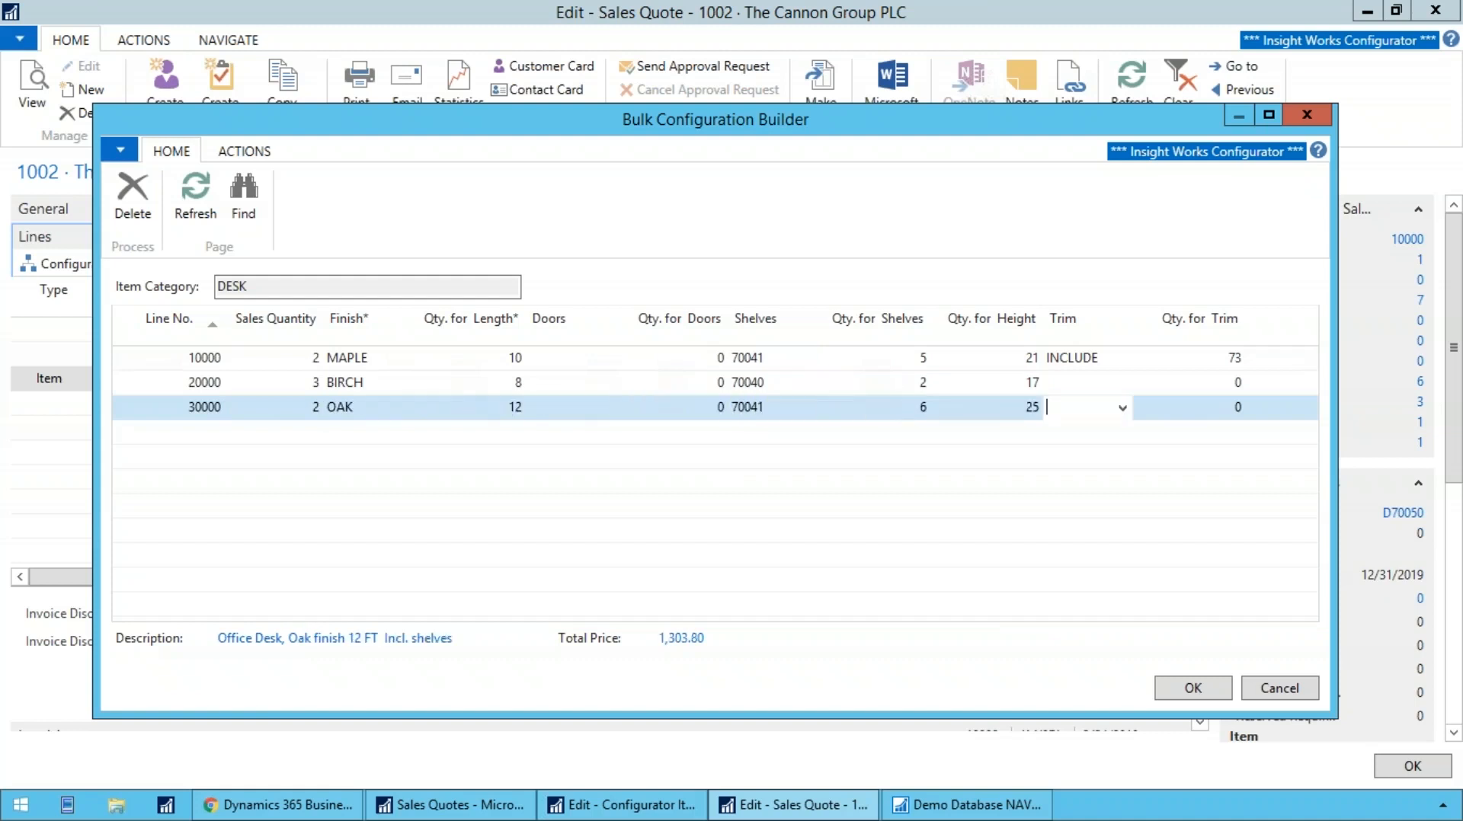
Step: Compare the descriptions and total prices of the three desk lines, and inspect the oak desk's price breakdown
{"action": "key", "text": "Left"}
{"action": "key", "text": "Left"}
{"action": "key", "text": "Up"}
{"action": "key", "text": "Up"}
{"action": "key", "text": "Left"}
{"action": "key", "text": "Left"}
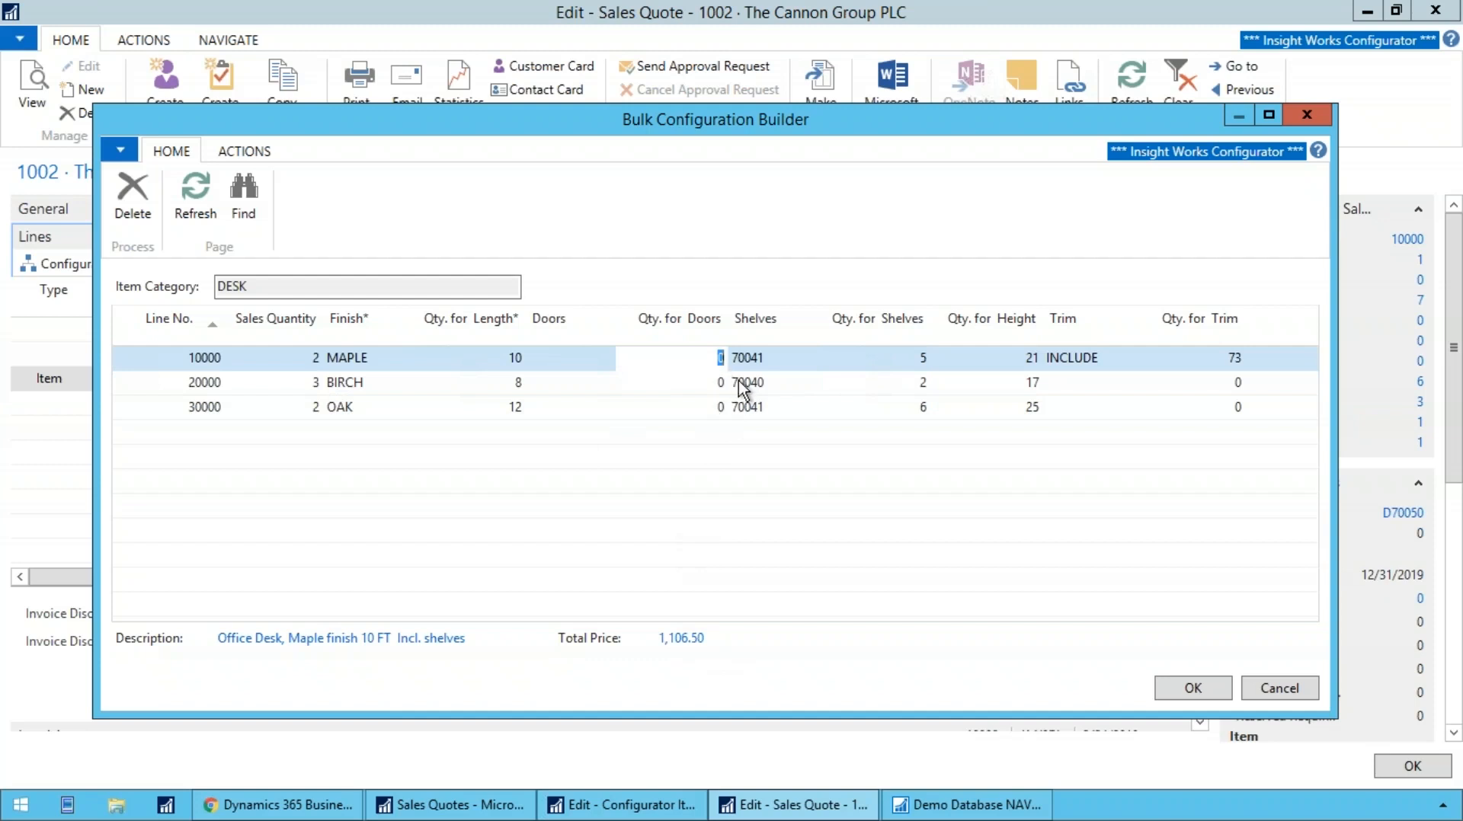
{"action": "left_click", "coordinate": [713, 386]}
{"action": "key", "text": "Down"}
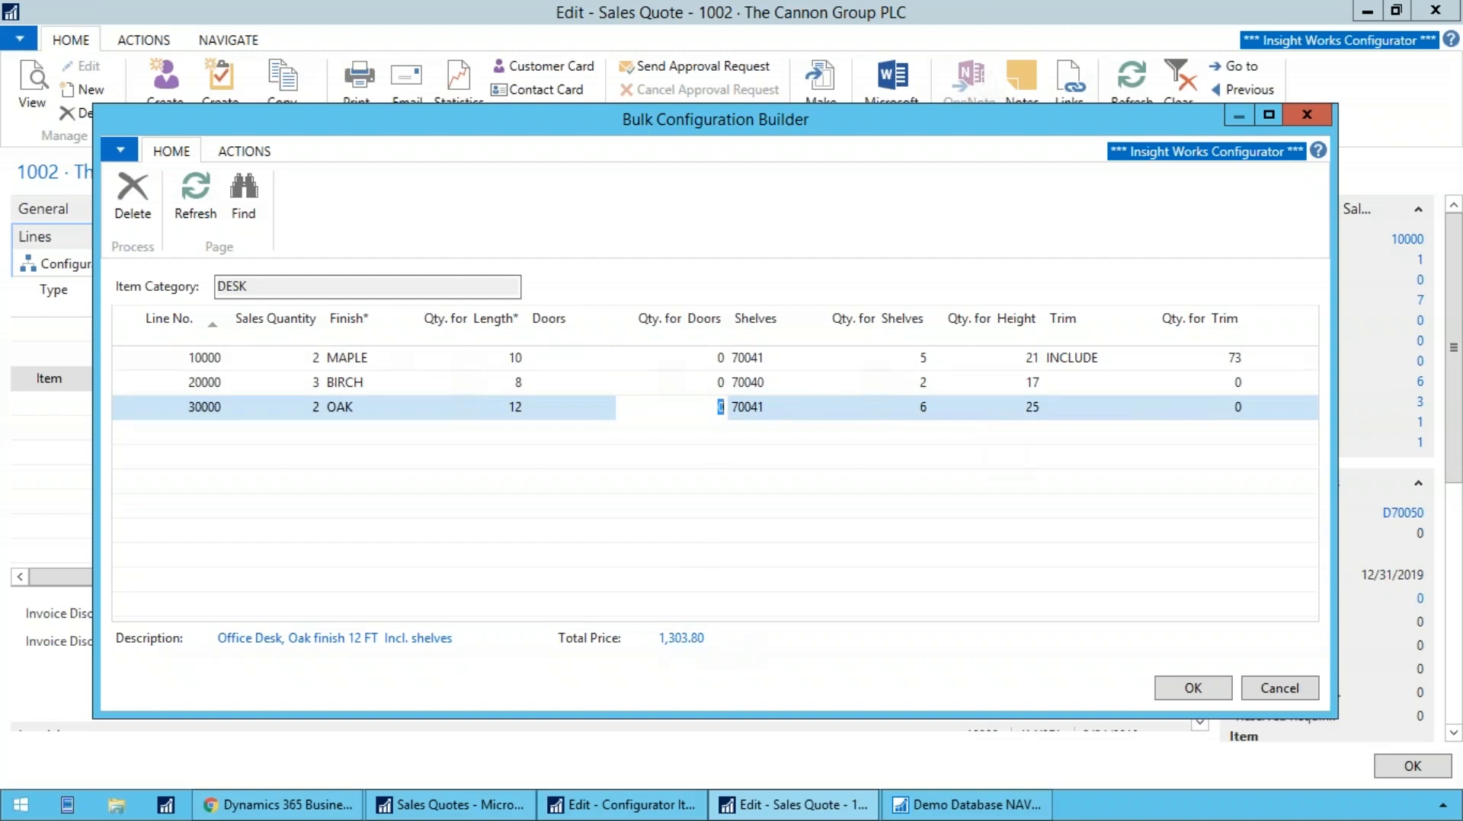
{"action": "key", "text": "Up"}
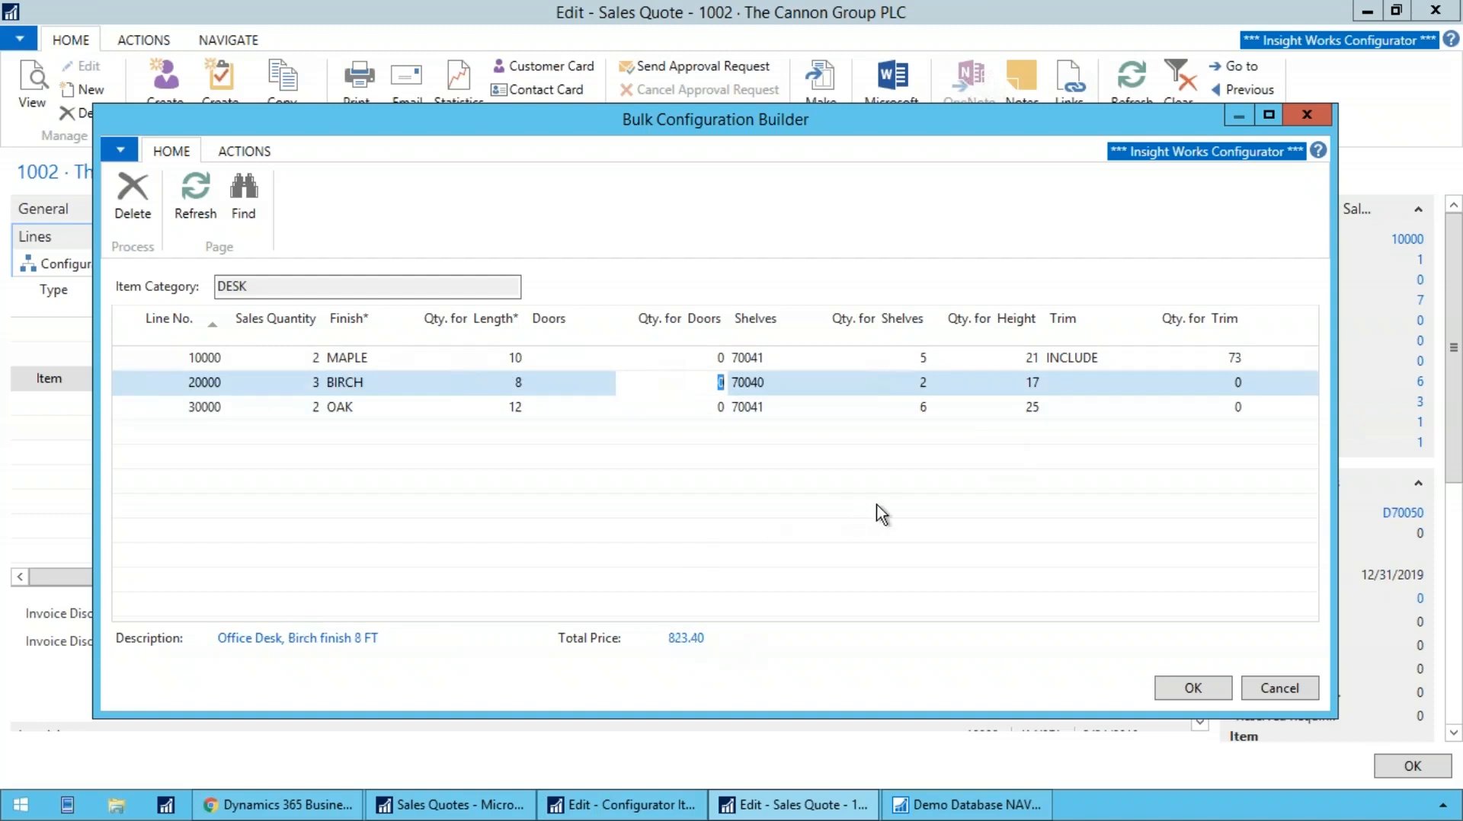
{"action": "key", "text": "Up"}
{"action": "key", "text": "Down"}
{"action": "key", "text": "Down"}
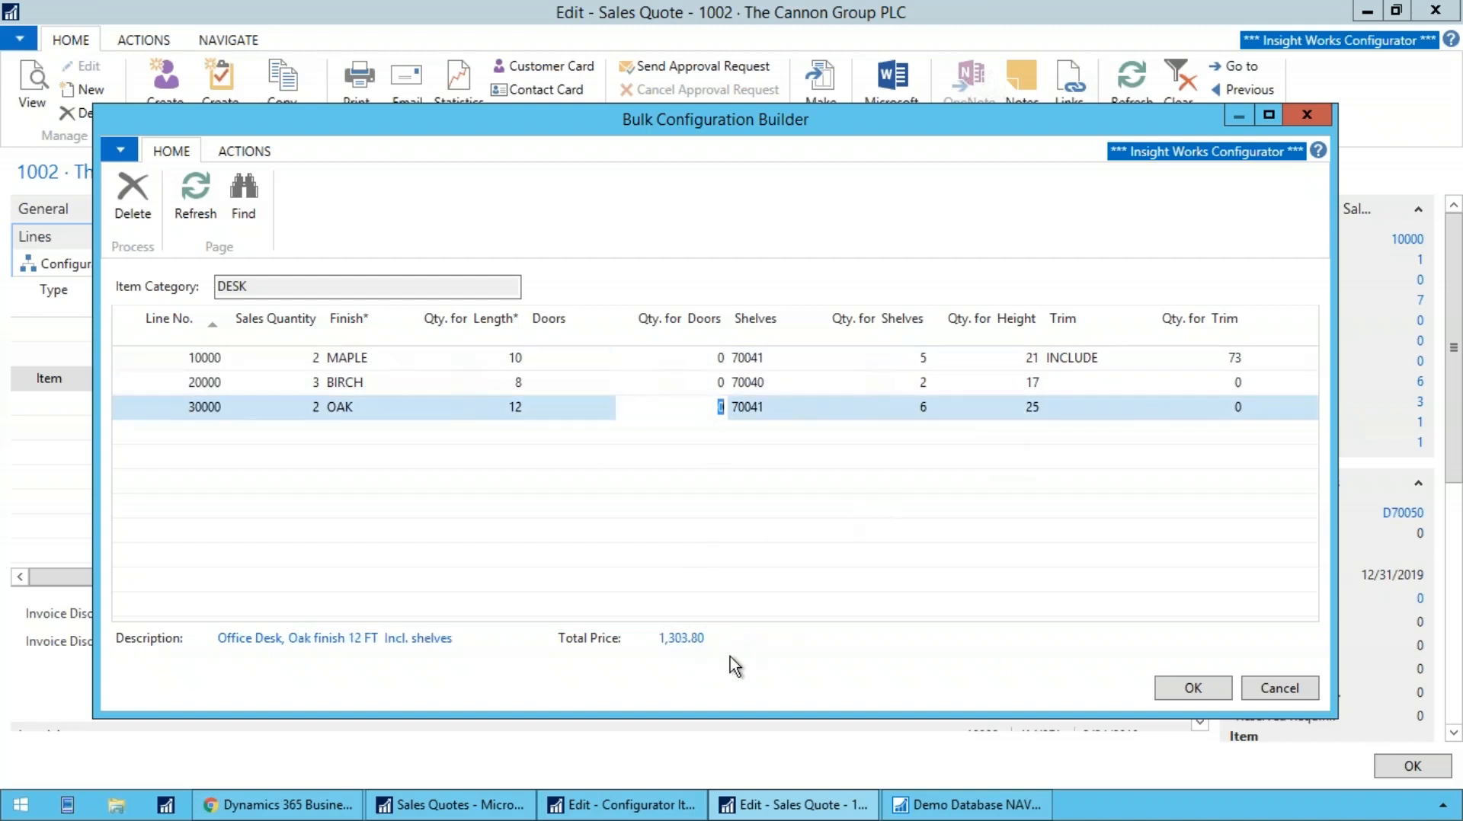
{"action": "left_click", "coordinate": [681, 641]}
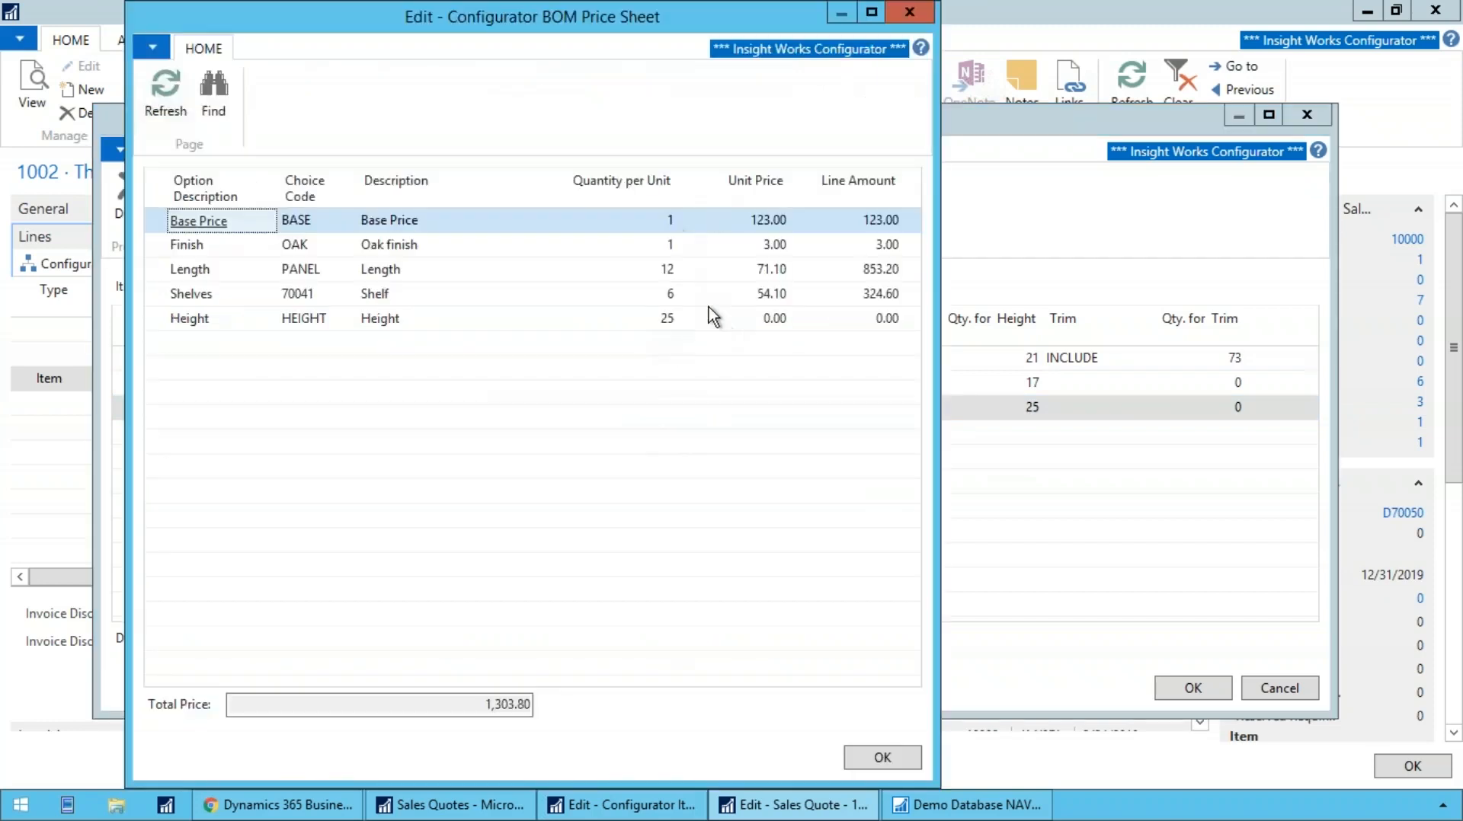
{"action": "key", "text": "Escape"}
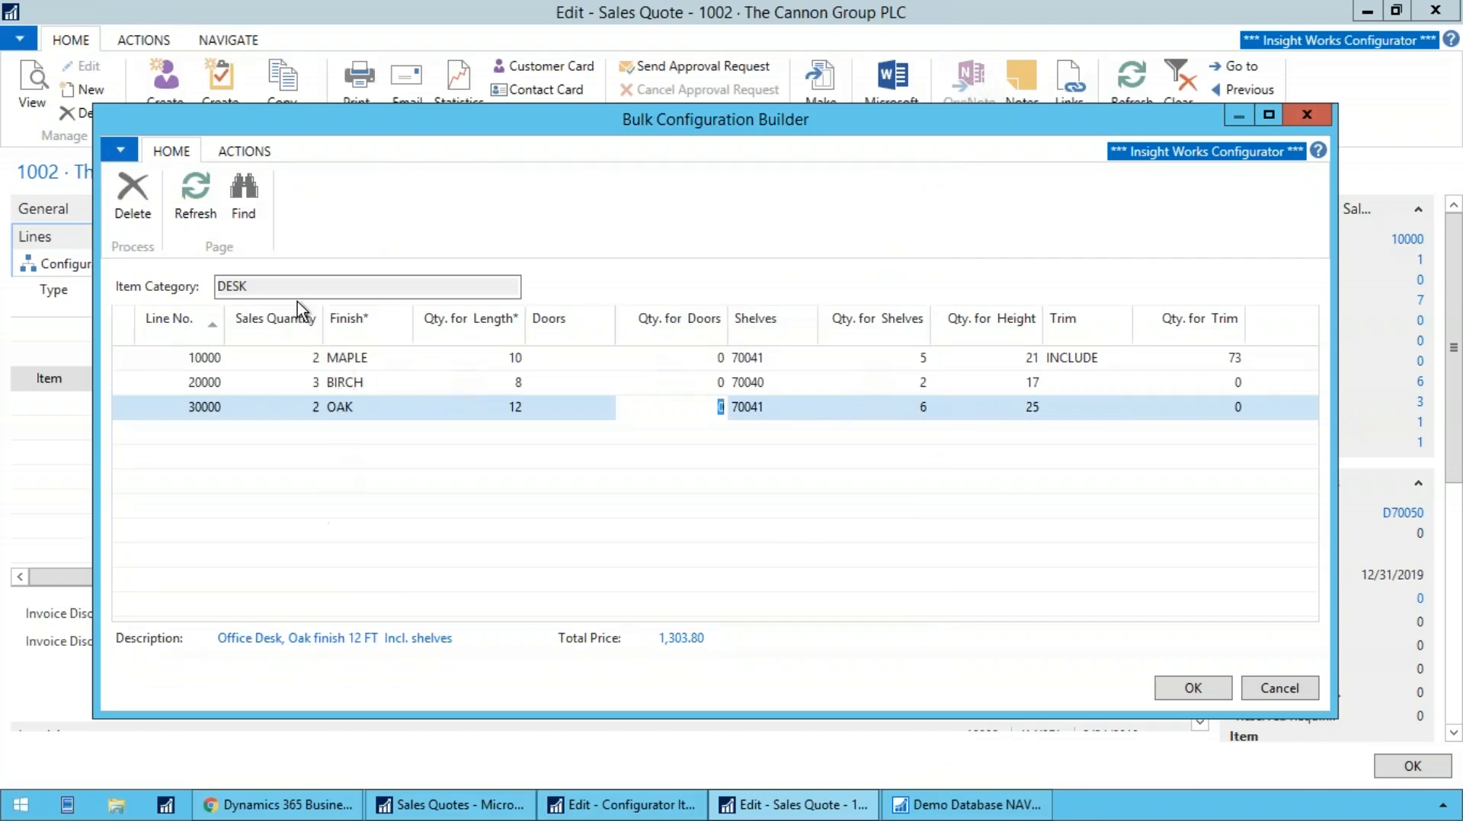
Step: Accept the bulk configuration onto the quote and review the generated desk lines in an enlarged lines area
{"action": "left_click", "coordinate": [1205, 682]}
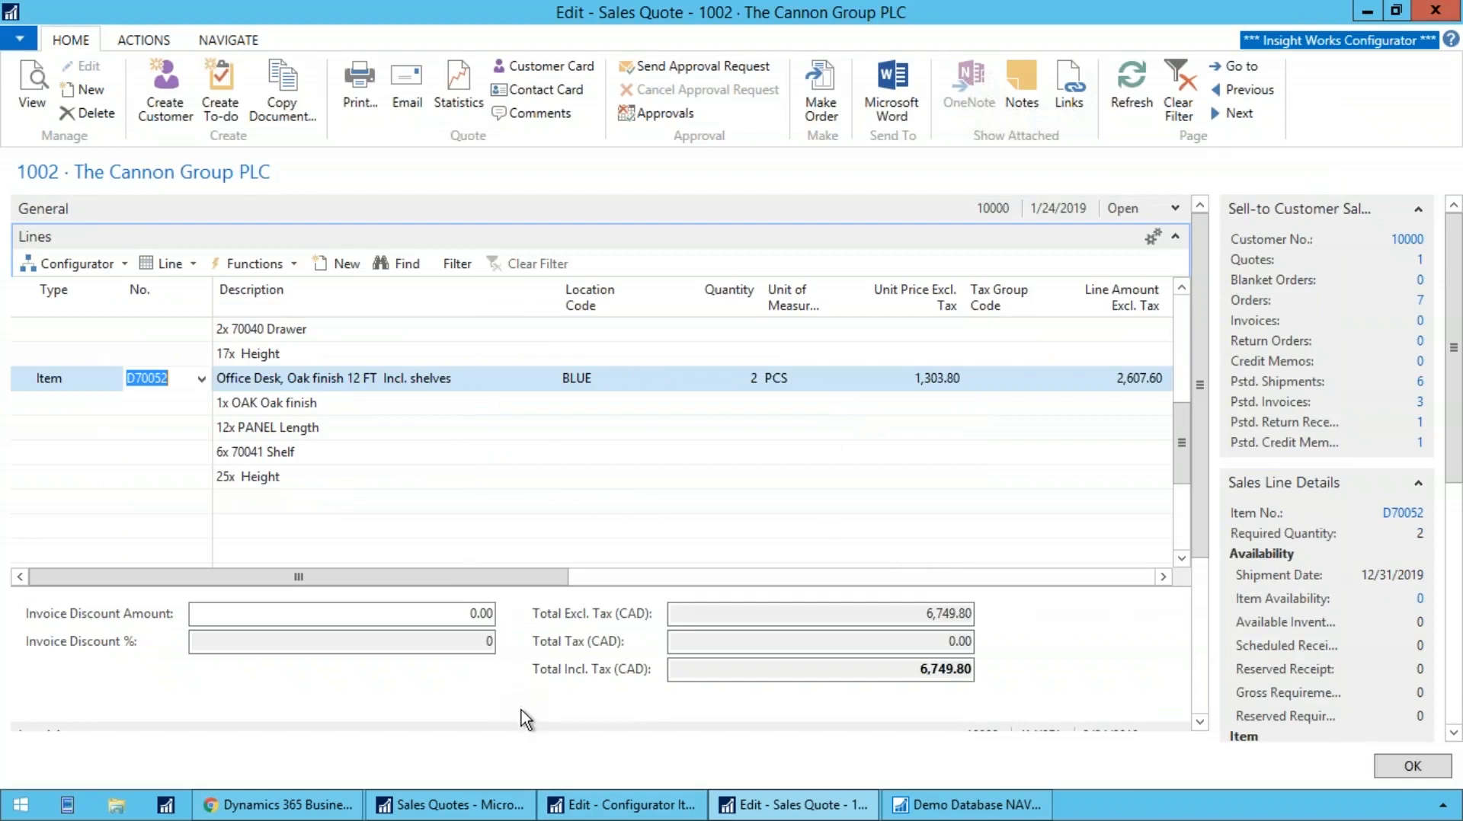
{"action": "left_click_drag", "start_coordinate": [522, 716], "coordinate": [529, 767]}
{"action": "scroll", "coordinate": [267, 446], "scroll_direction": "up", "scroll_amount": 3}
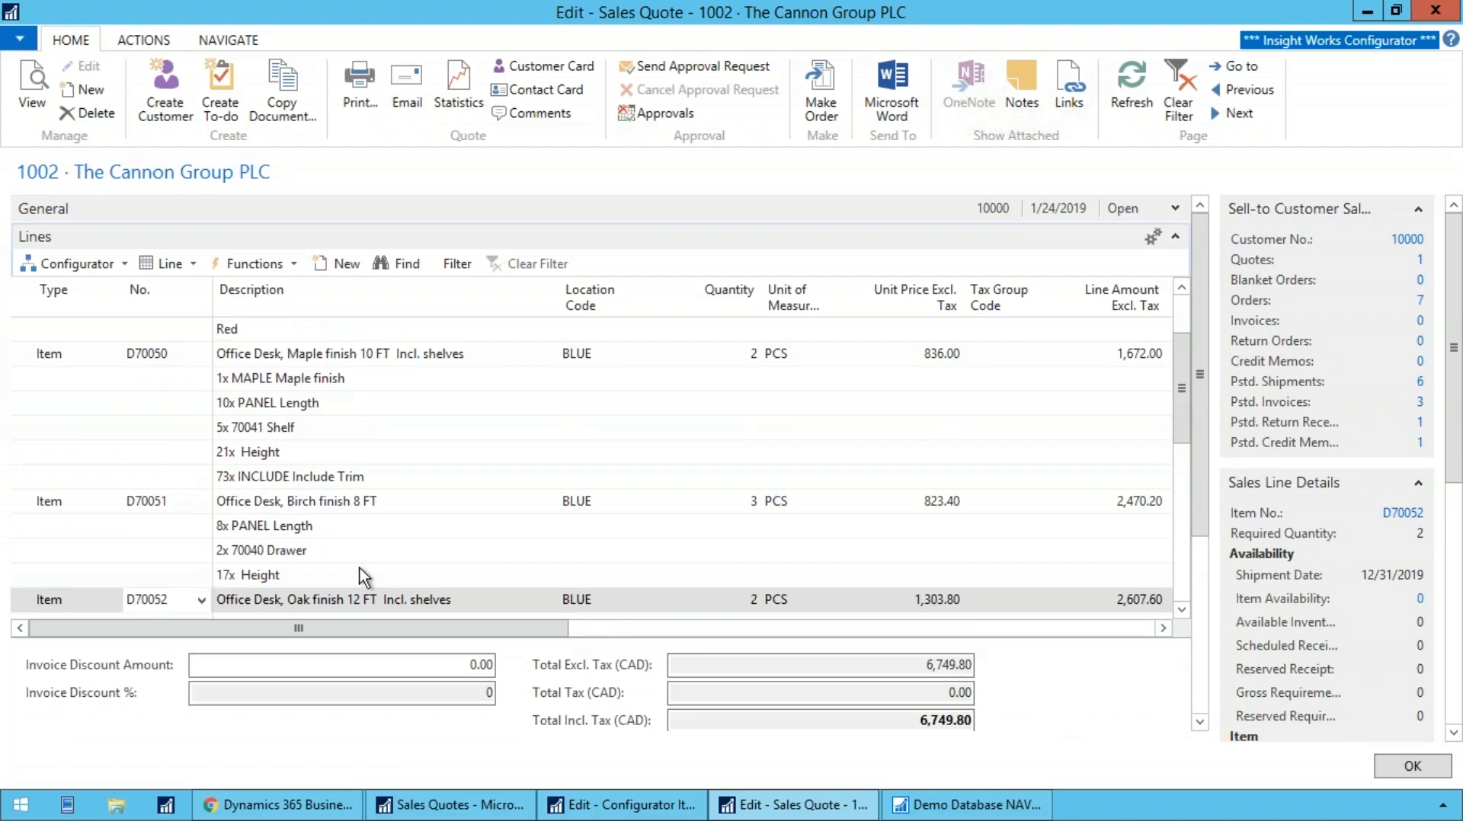
Step: Reopen the bulk configuration from the D70050 line, review its desk lines and close it without changes
{"action": "left_click", "coordinate": [155, 356]}
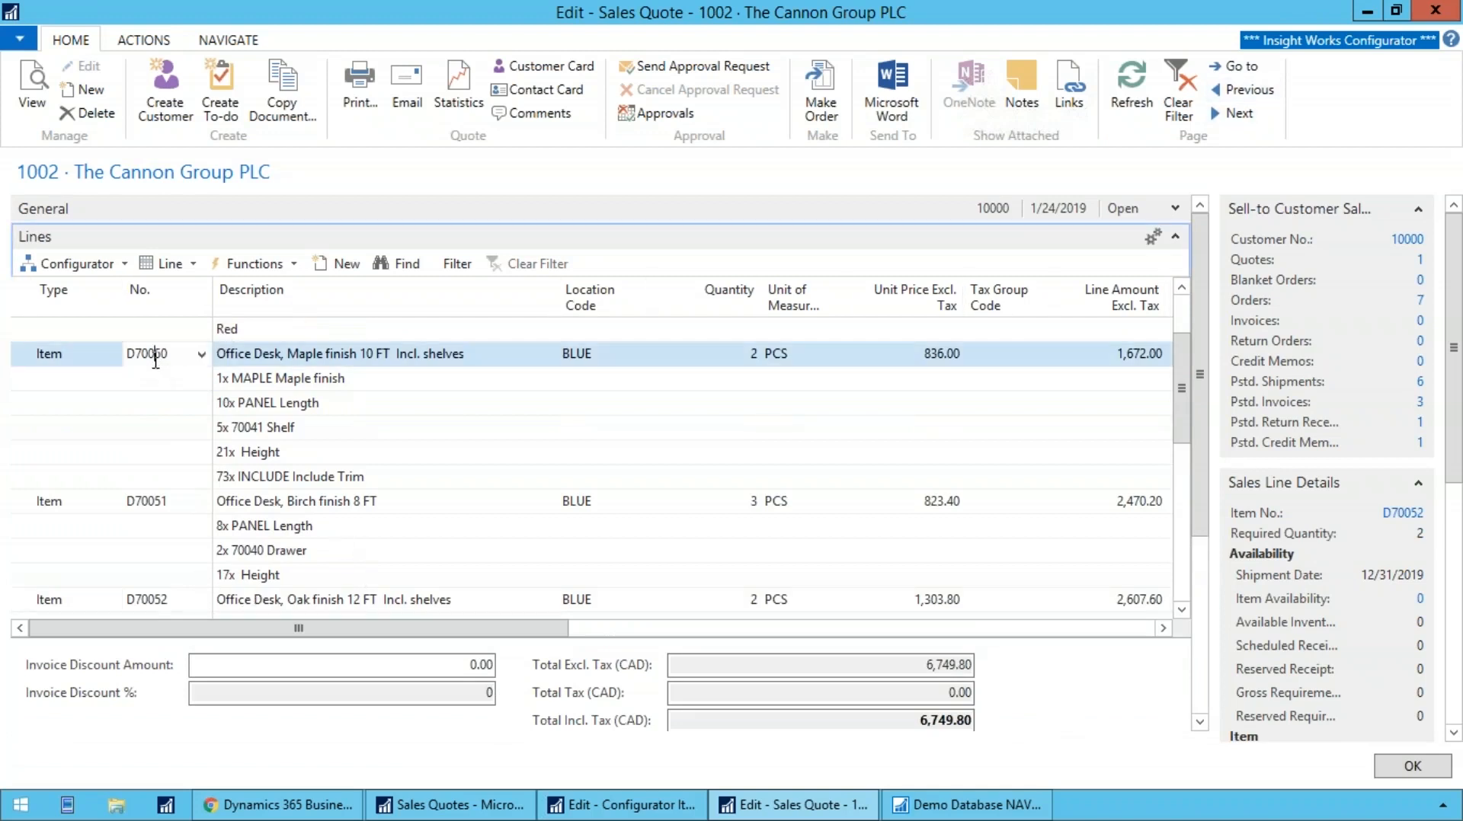
{"action": "left_click", "coordinate": [78, 278]}
{"action": "left_click", "coordinate": [83, 313]}
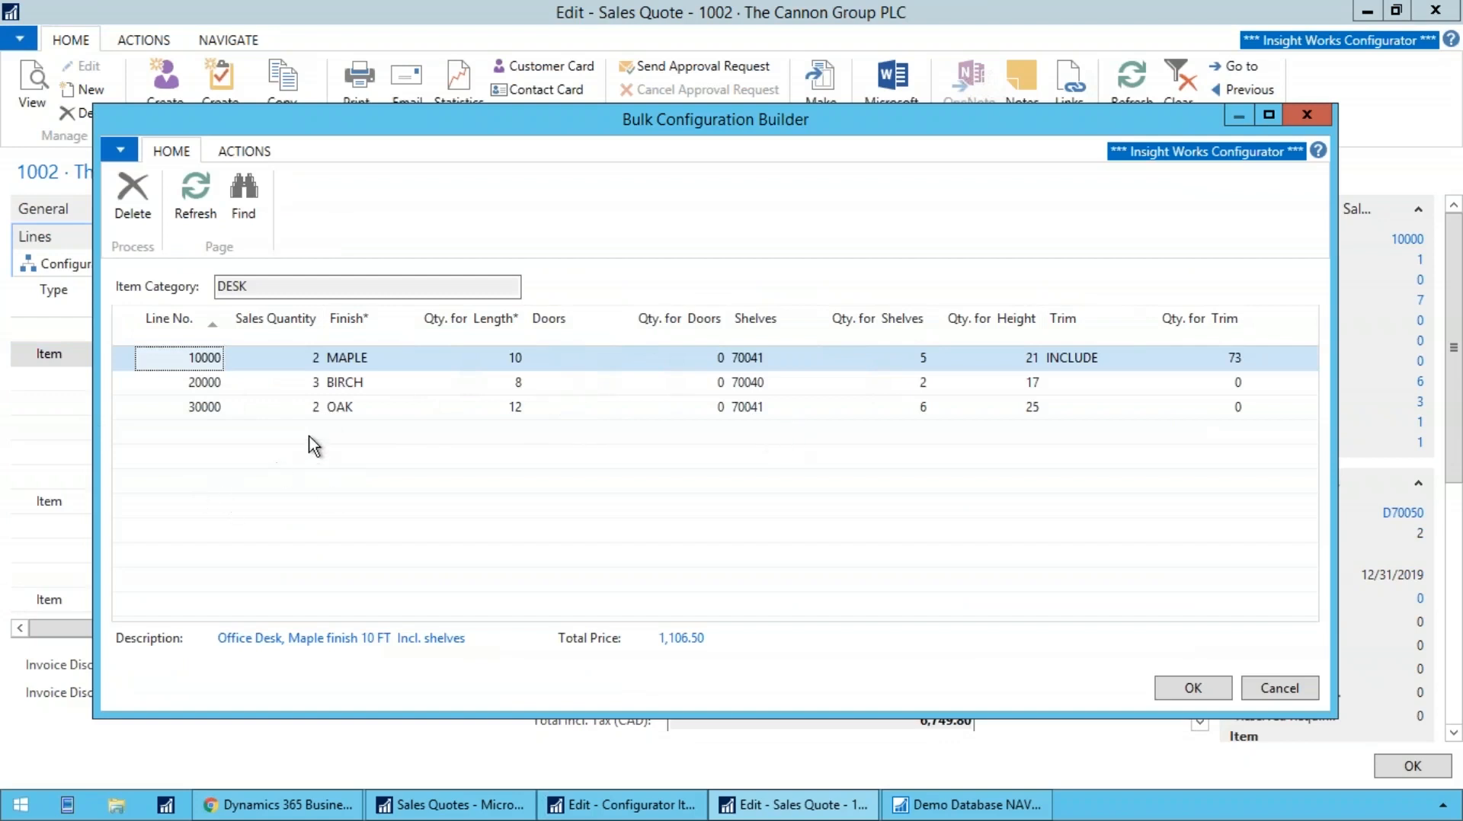
{"action": "key", "text": "Escape"}
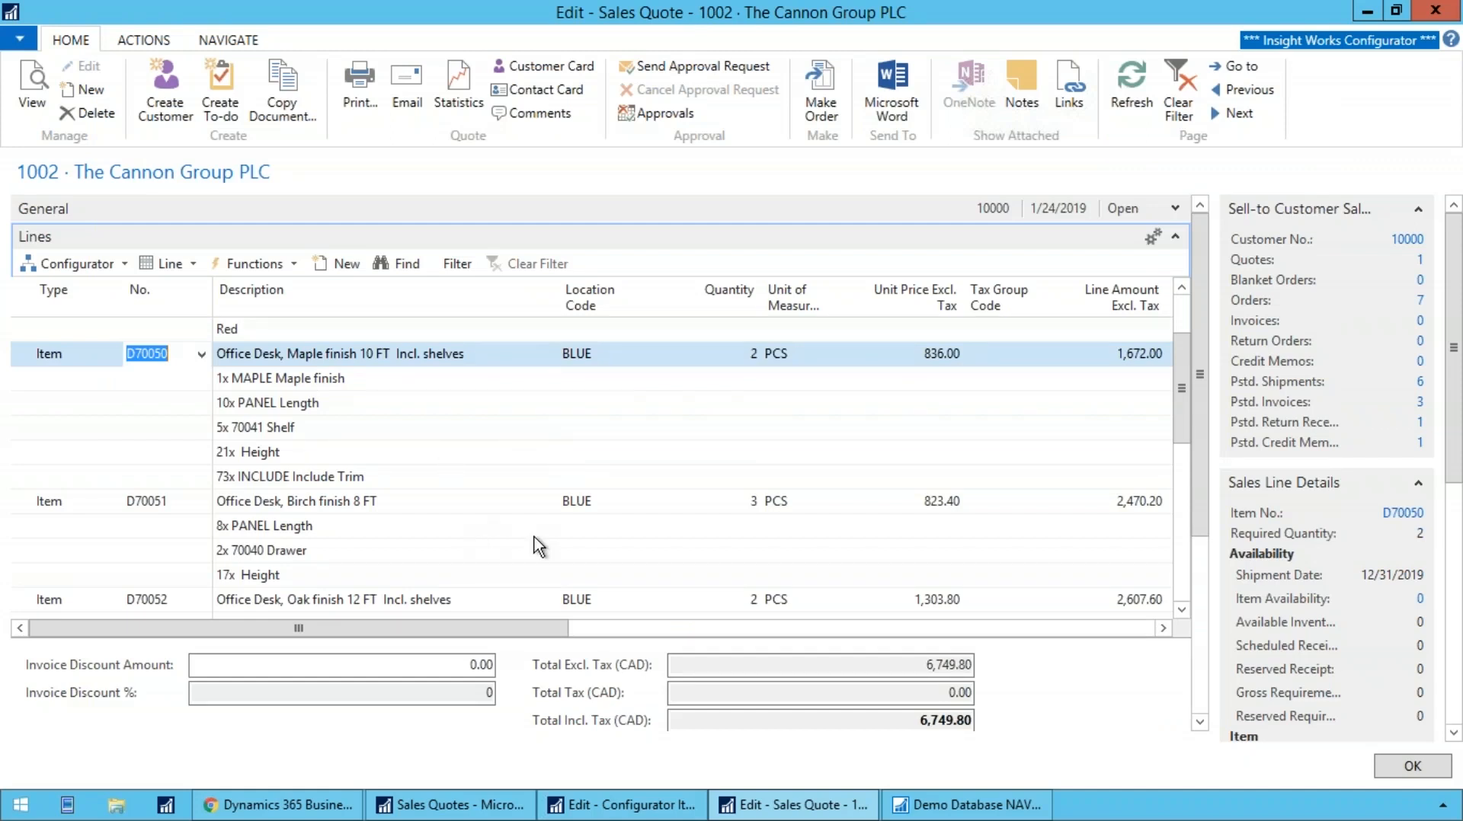
Step: Open the birch desk line D70051 in the single-item configurator, examine its chosen options and close it unchanged
{"action": "scroll", "coordinate": [387, 448], "scroll_direction": "up", "scroll_amount": 2}
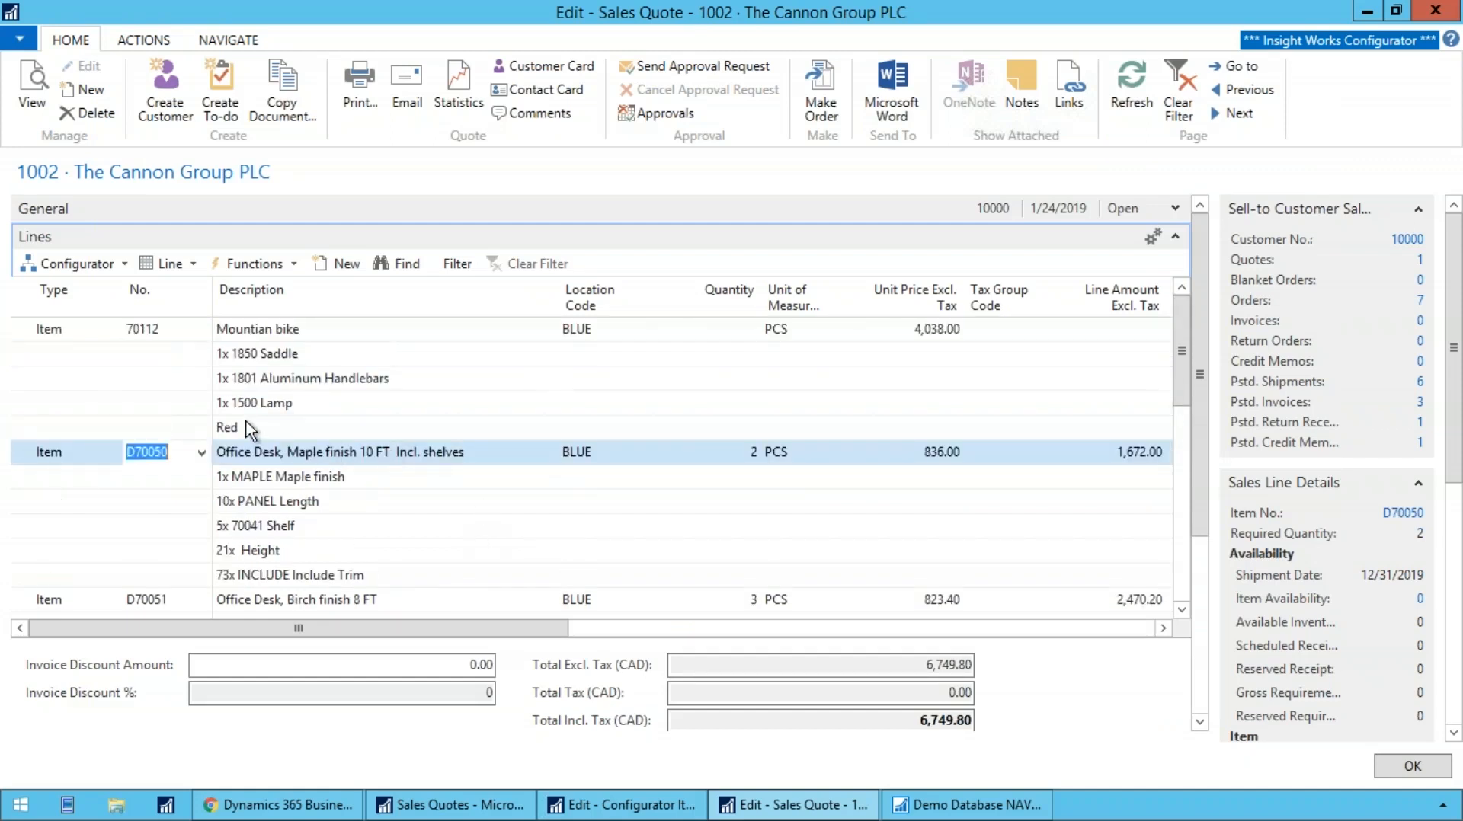
{"action": "left_click", "coordinate": [155, 602]}
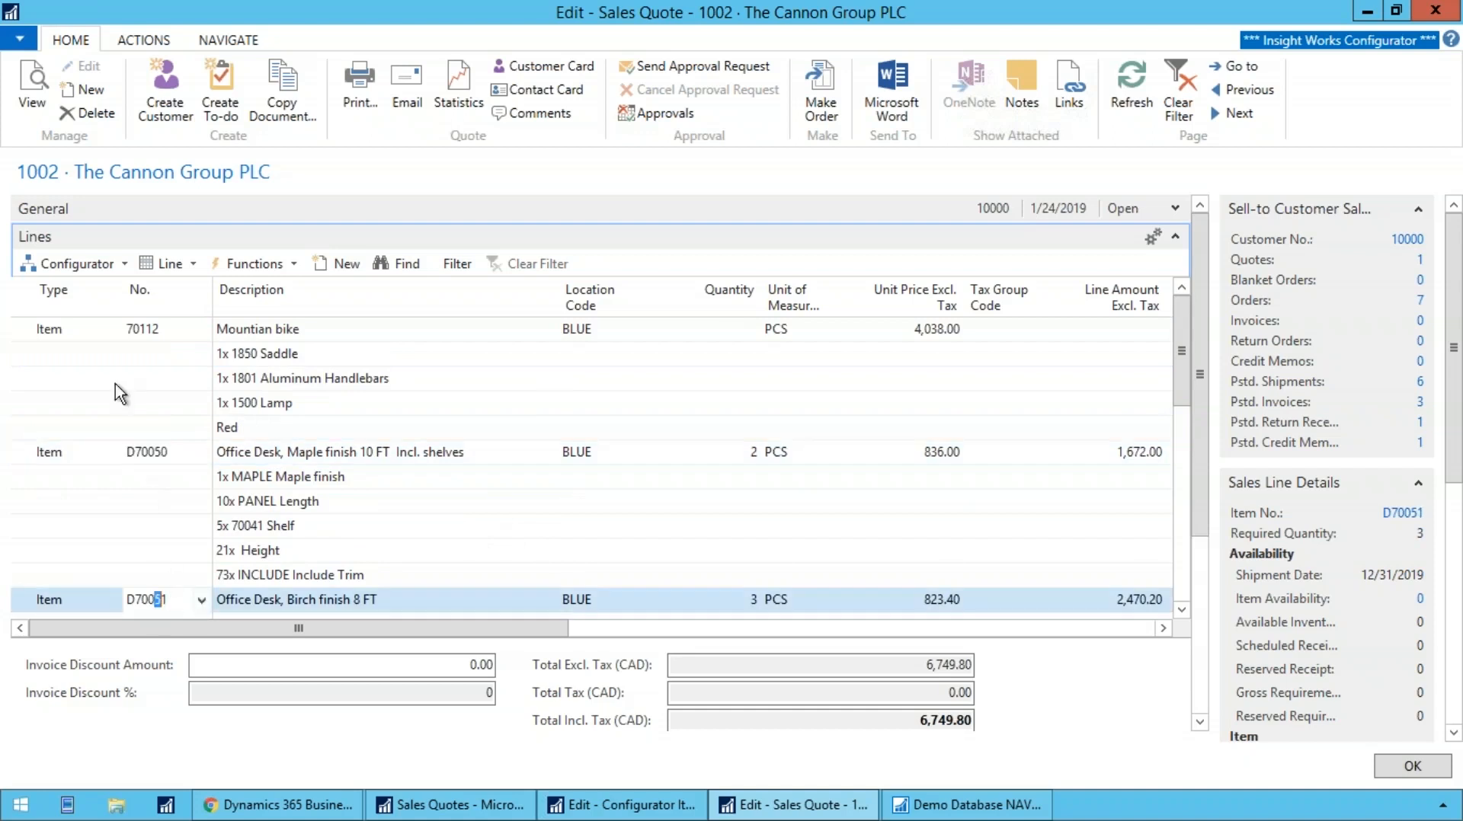
{"action": "left_click", "coordinate": [102, 265]}
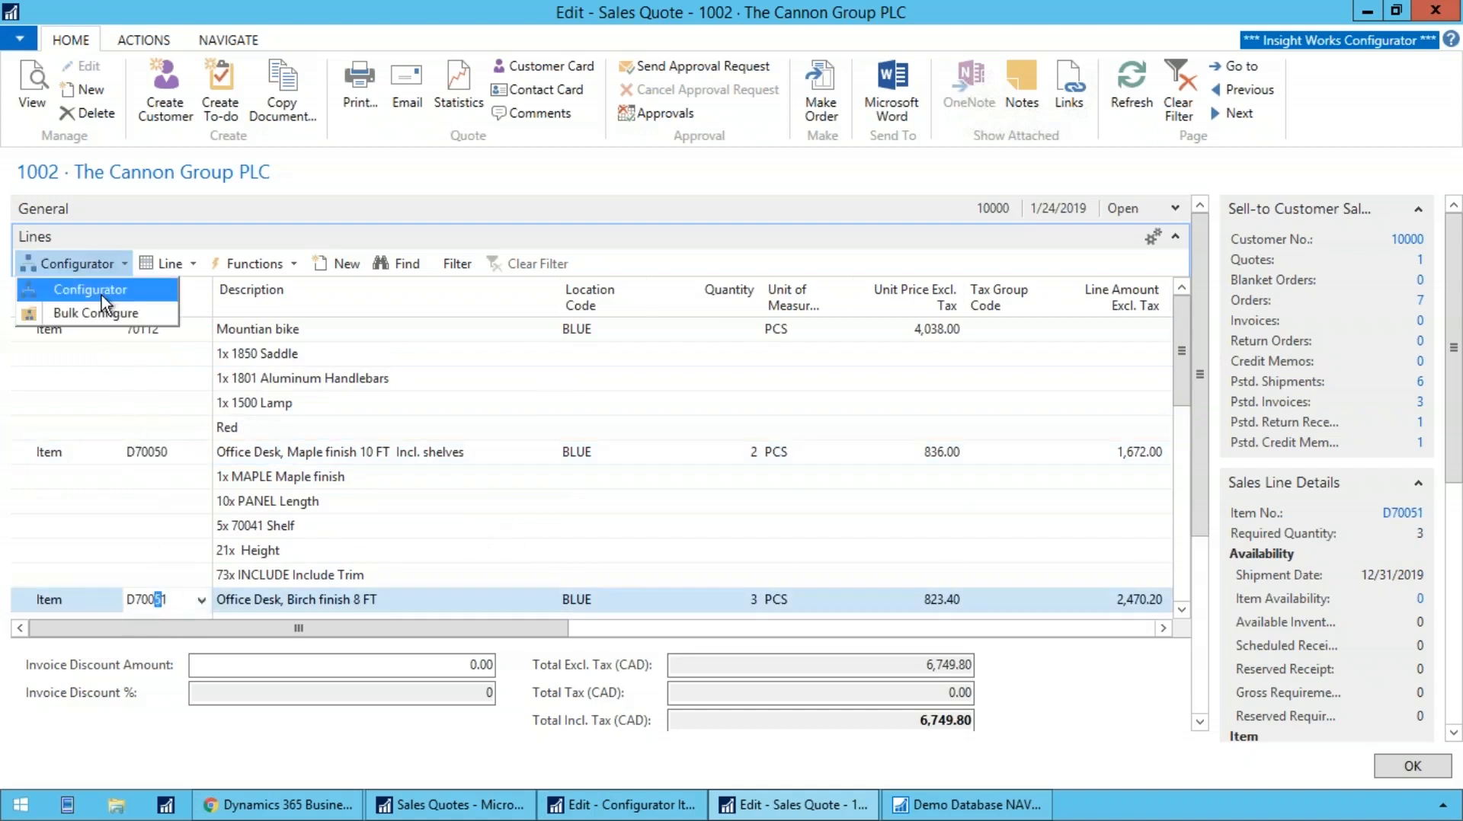
{"action": "left_click", "coordinate": [104, 293]}
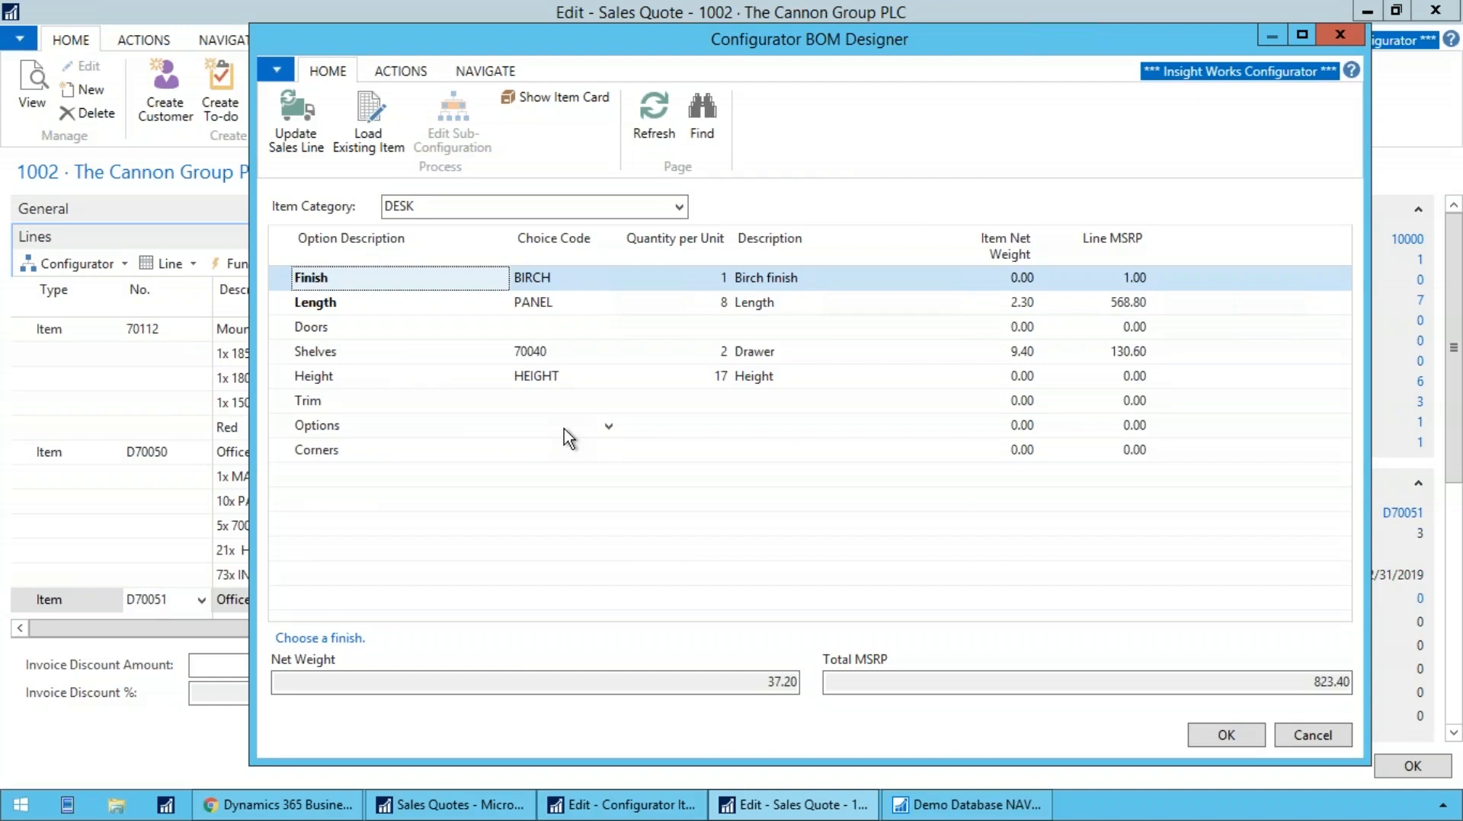
{"action": "key", "text": "Escape"}
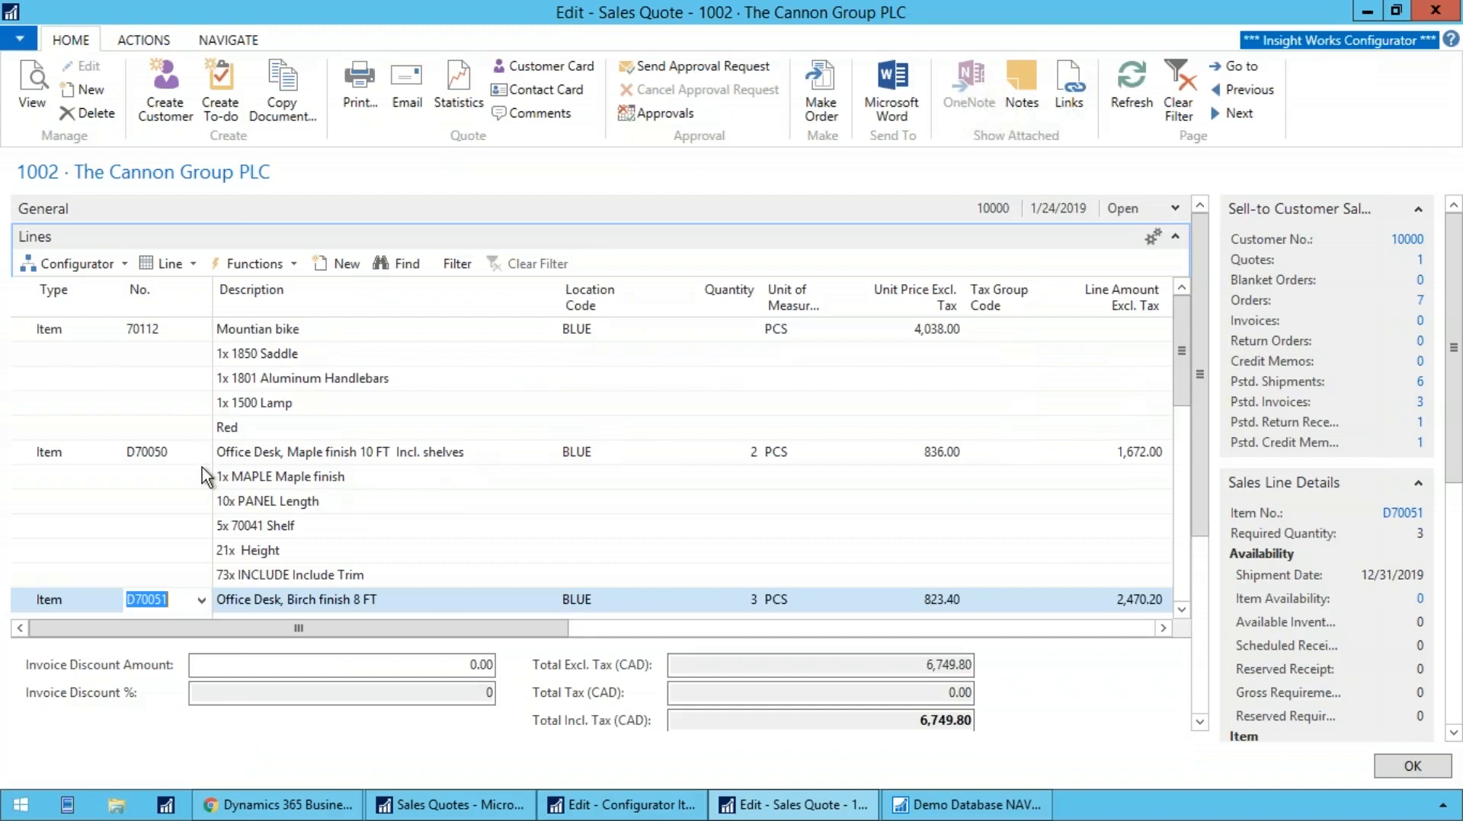
Step: Open the configuration of the maple desk D70050 and examine its fully expanded BOM structure
{"action": "left_click", "coordinate": [148, 329]}
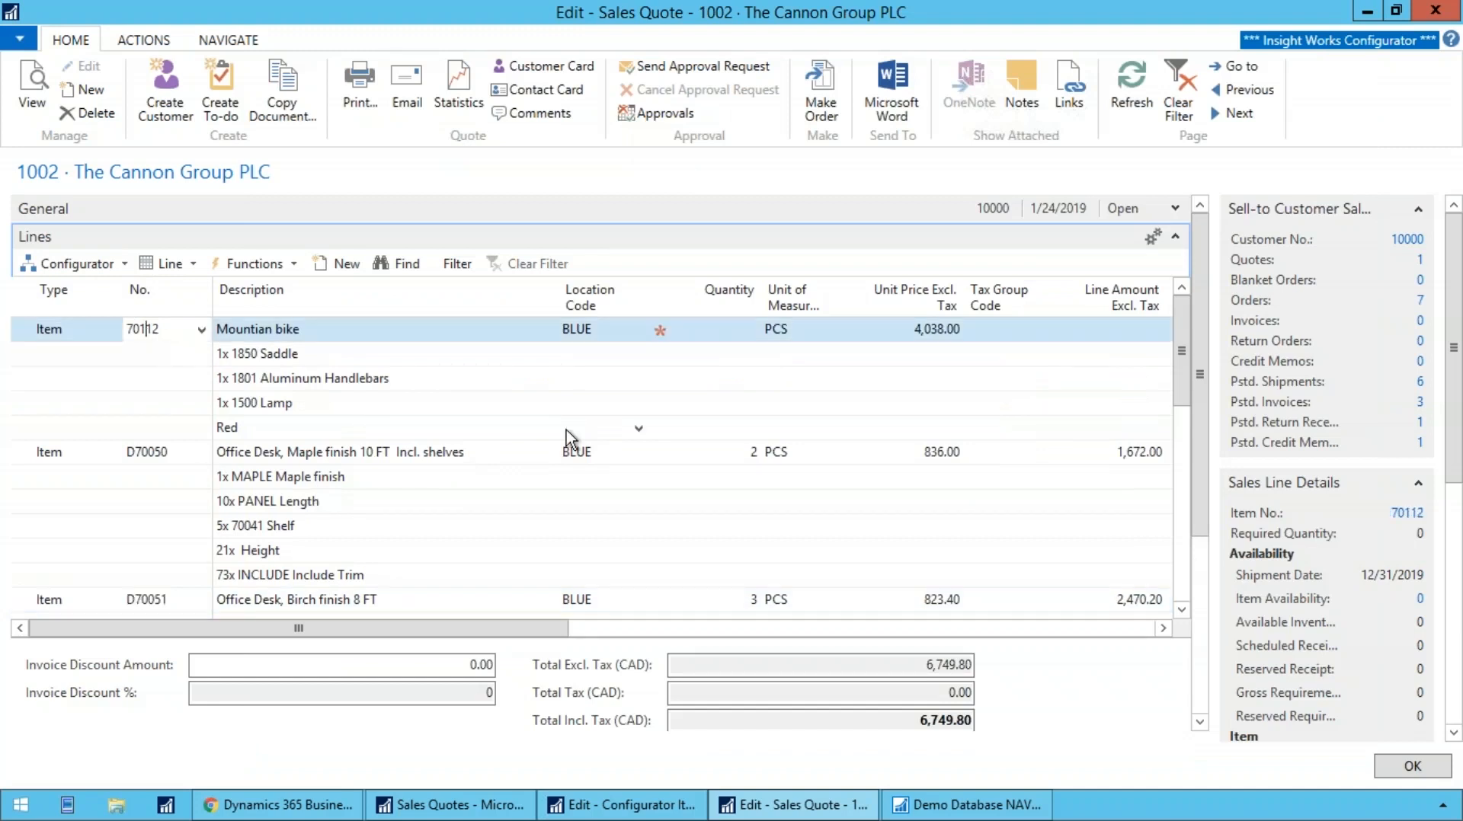
{"action": "key", "text": "Down"}
{"action": "key", "text": "Up"}
{"action": "left_click", "coordinate": [163, 452]}
{"action": "left_click", "coordinate": [84, 264]}
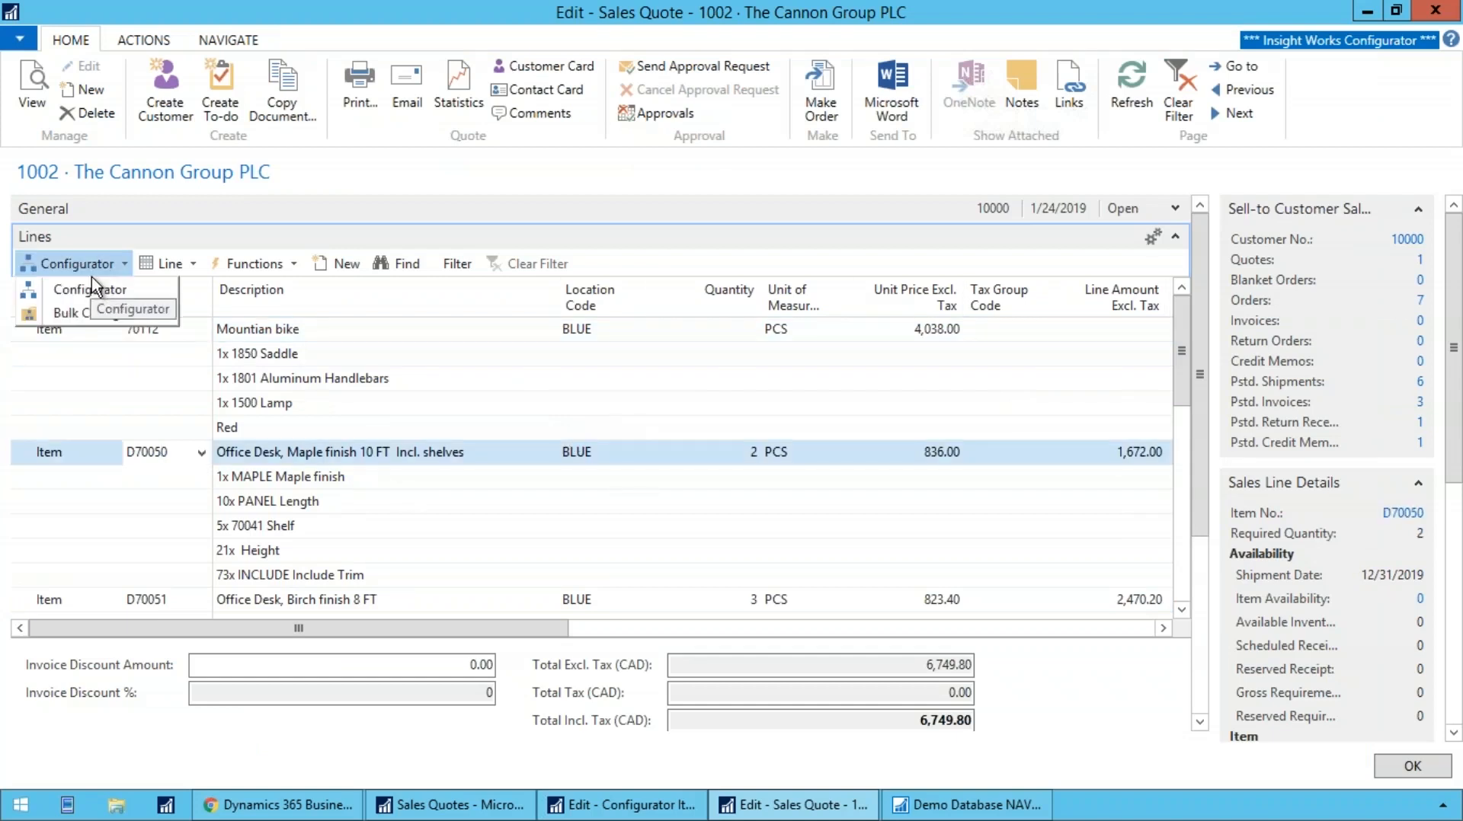
{"action": "left_click", "coordinate": [84, 291]}
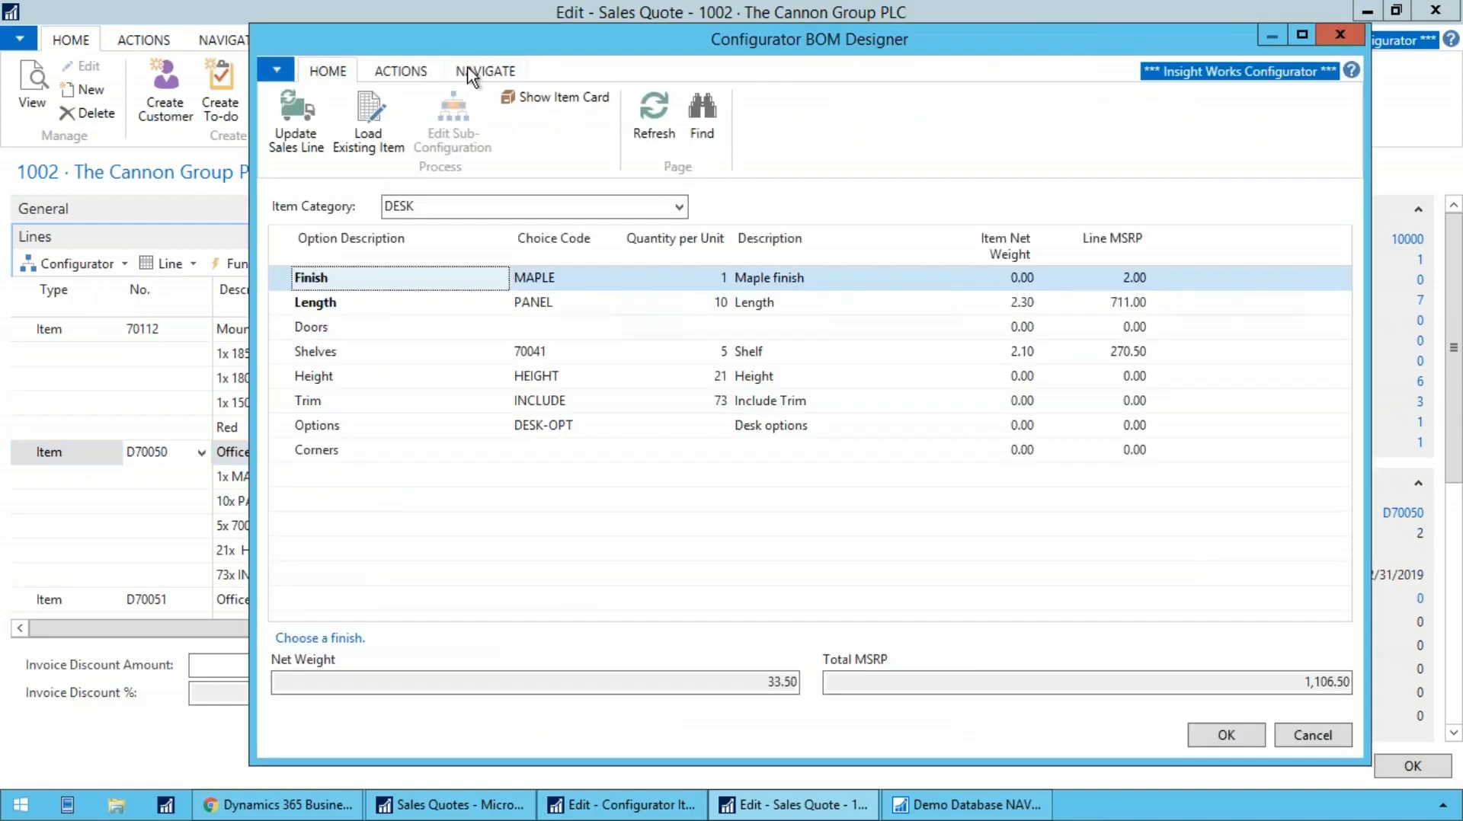
{"action": "left_click", "coordinate": [479, 72]}
{"action": "left_click", "coordinate": [366, 132]}
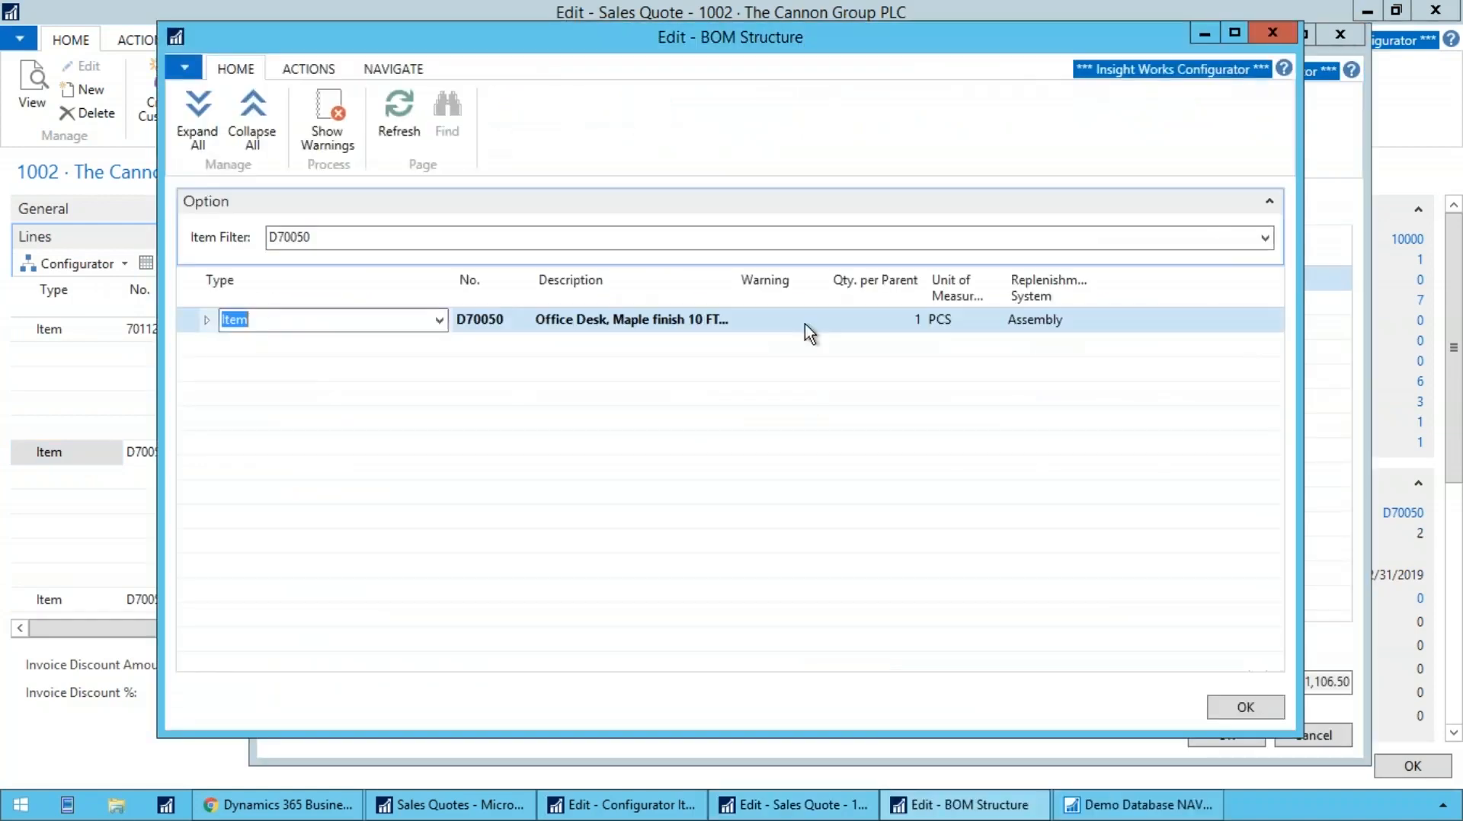
{"action": "left_click", "coordinate": [197, 122]}
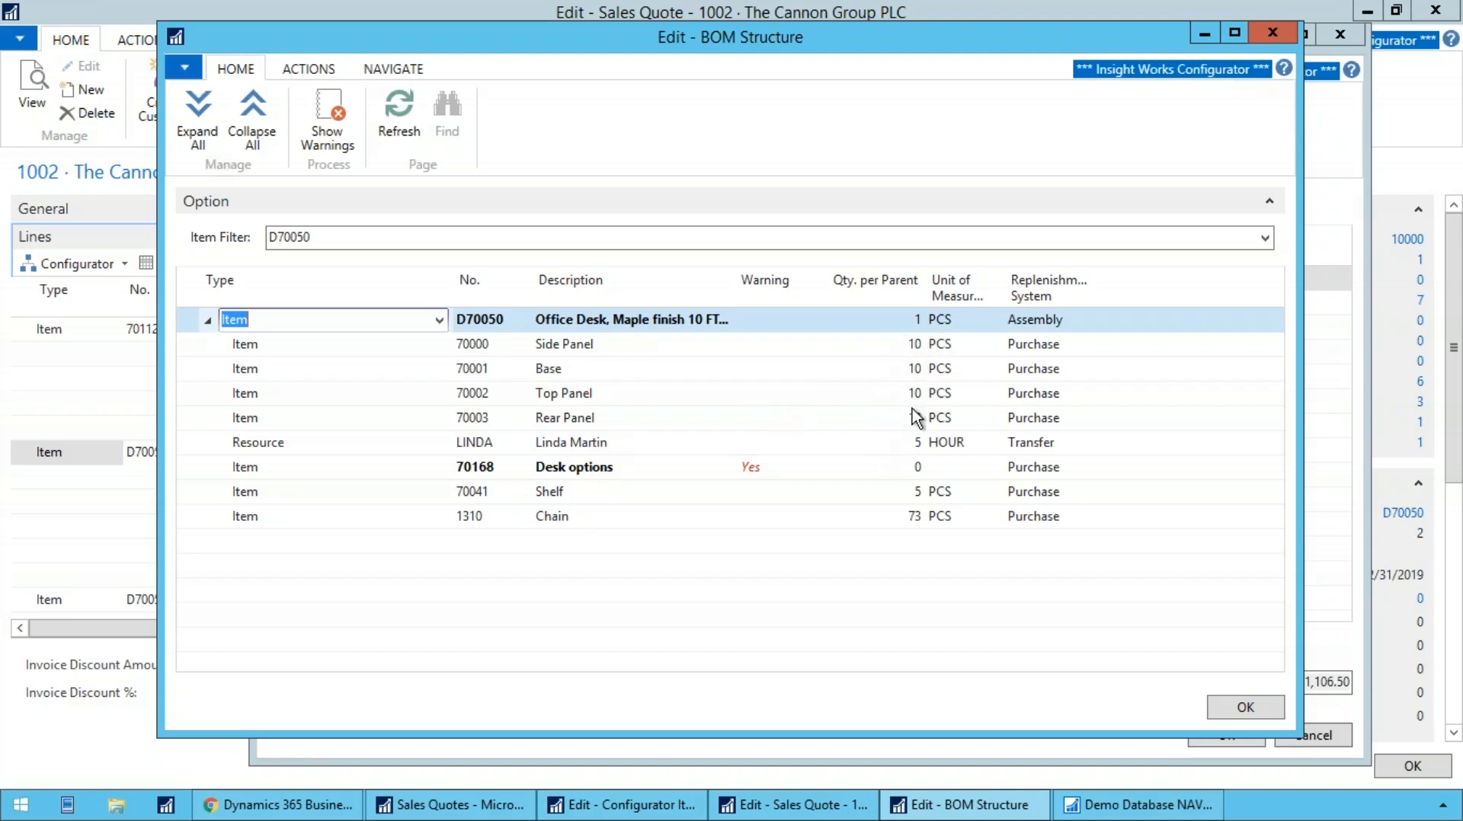
Step: Close the maple desk's BOM structure and configuration unchanged and open the configurator options of the DESK item category
{"action": "key", "text": "Escape"}
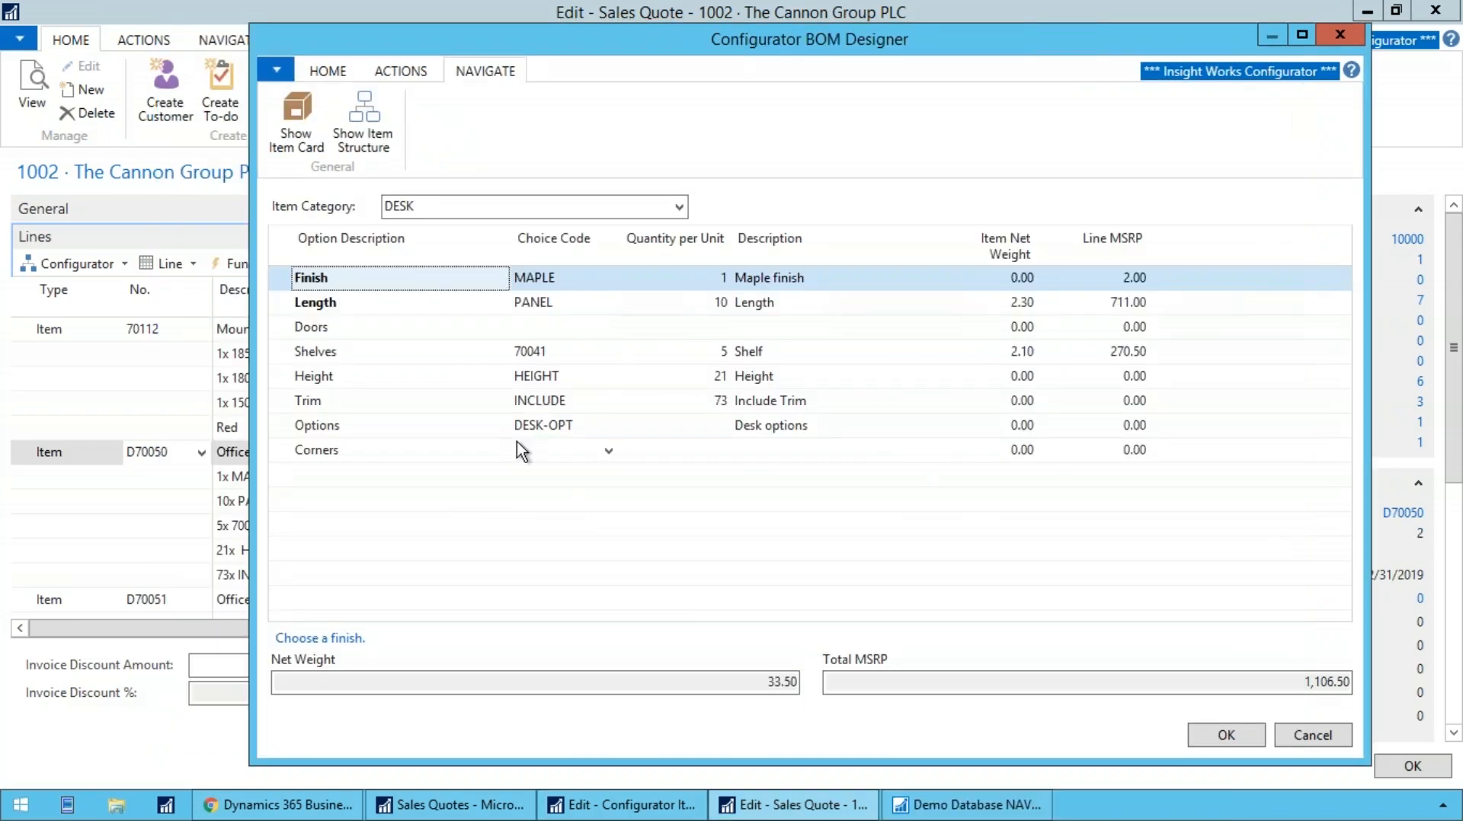
{"action": "key", "text": "Escape"}
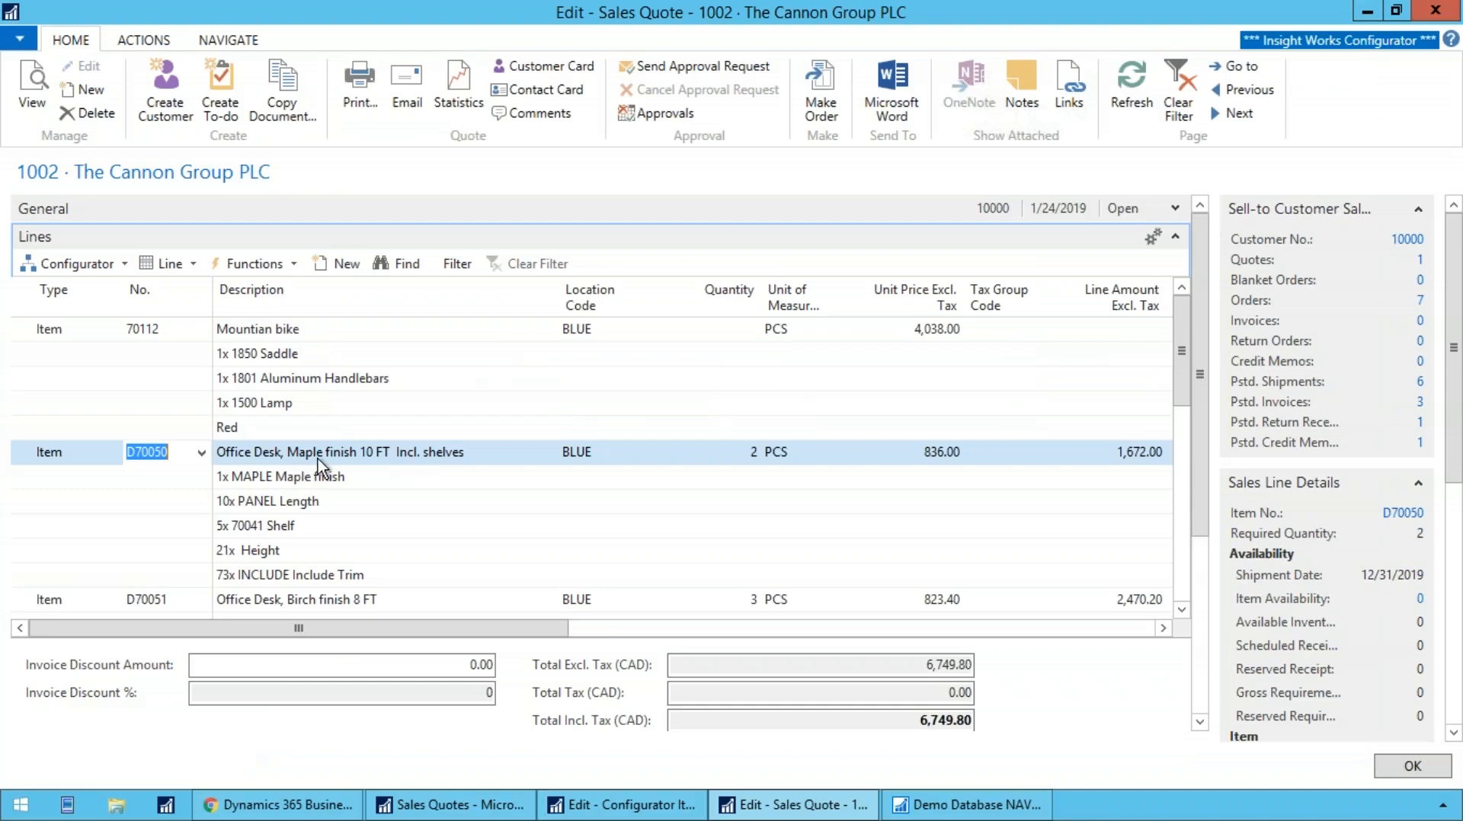
{"action": "left_click", "coordinate": [561, 793]}
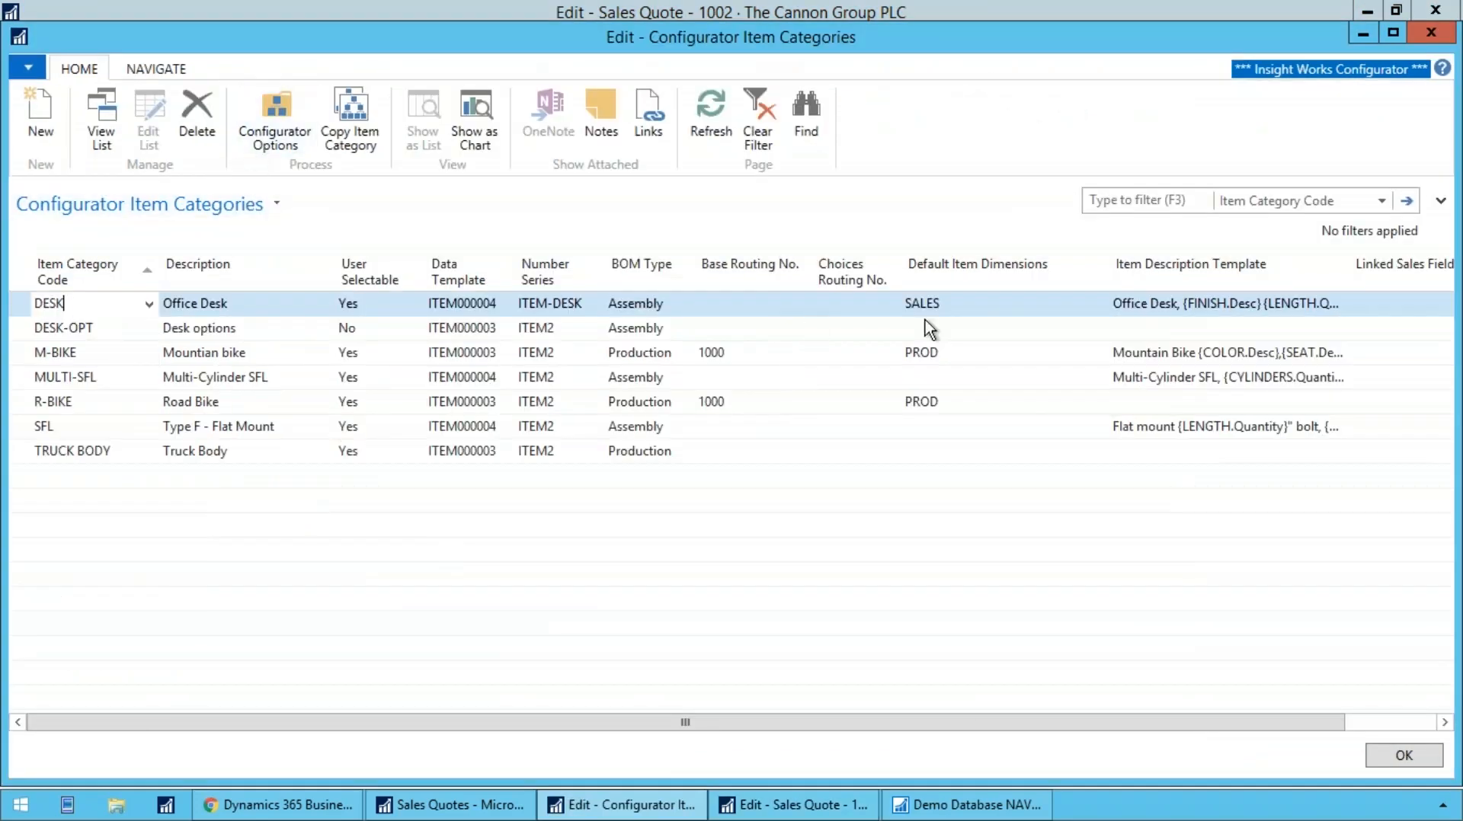
{"action": "left_click", "coordinate": [303, 141]}
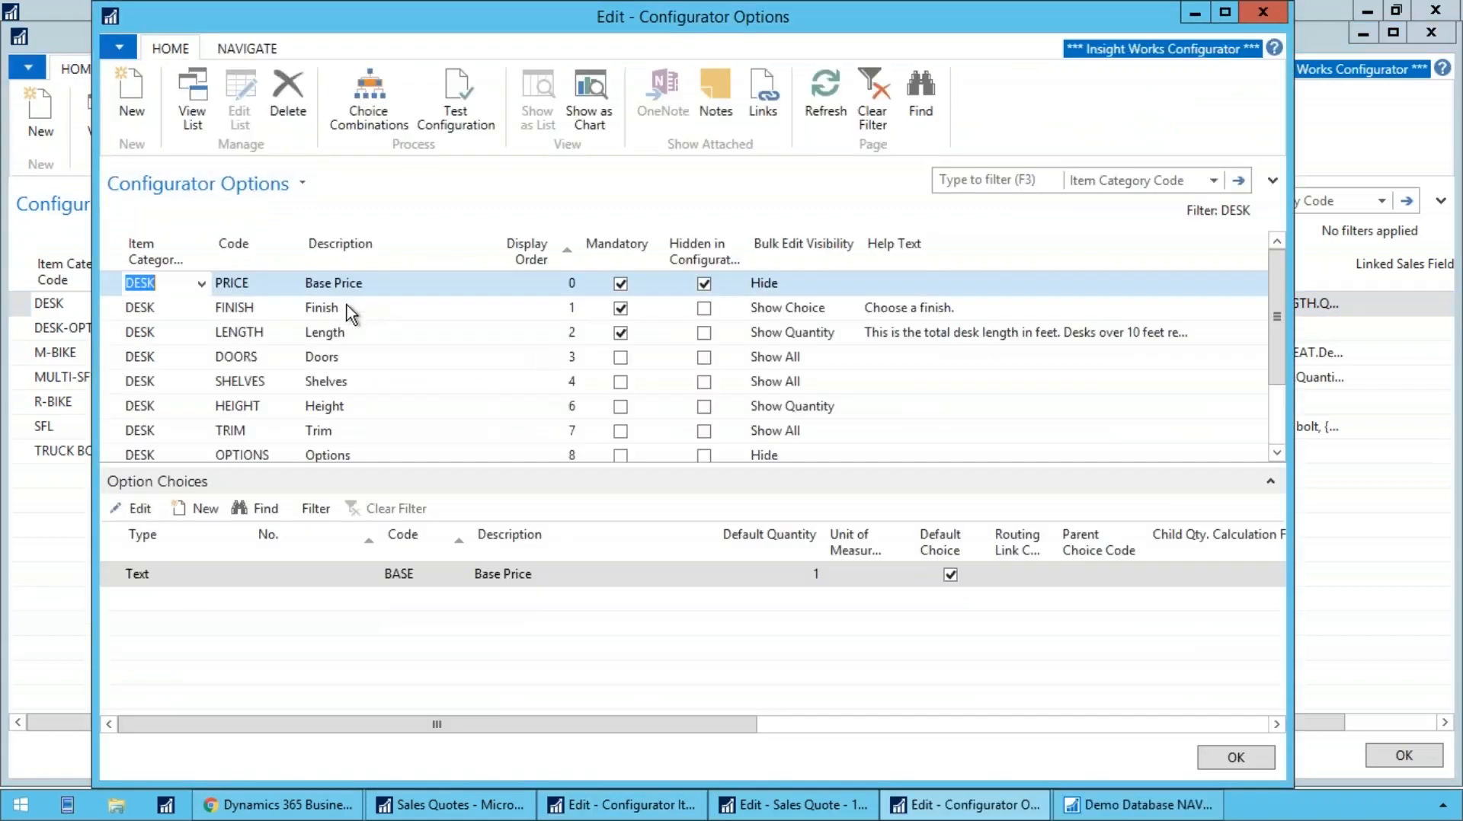
Step: Examine the option choices defined for the desk's Finish, Length and Base Price options and close the options list
{"action": "left_click", "coordinate": [352, 308]}
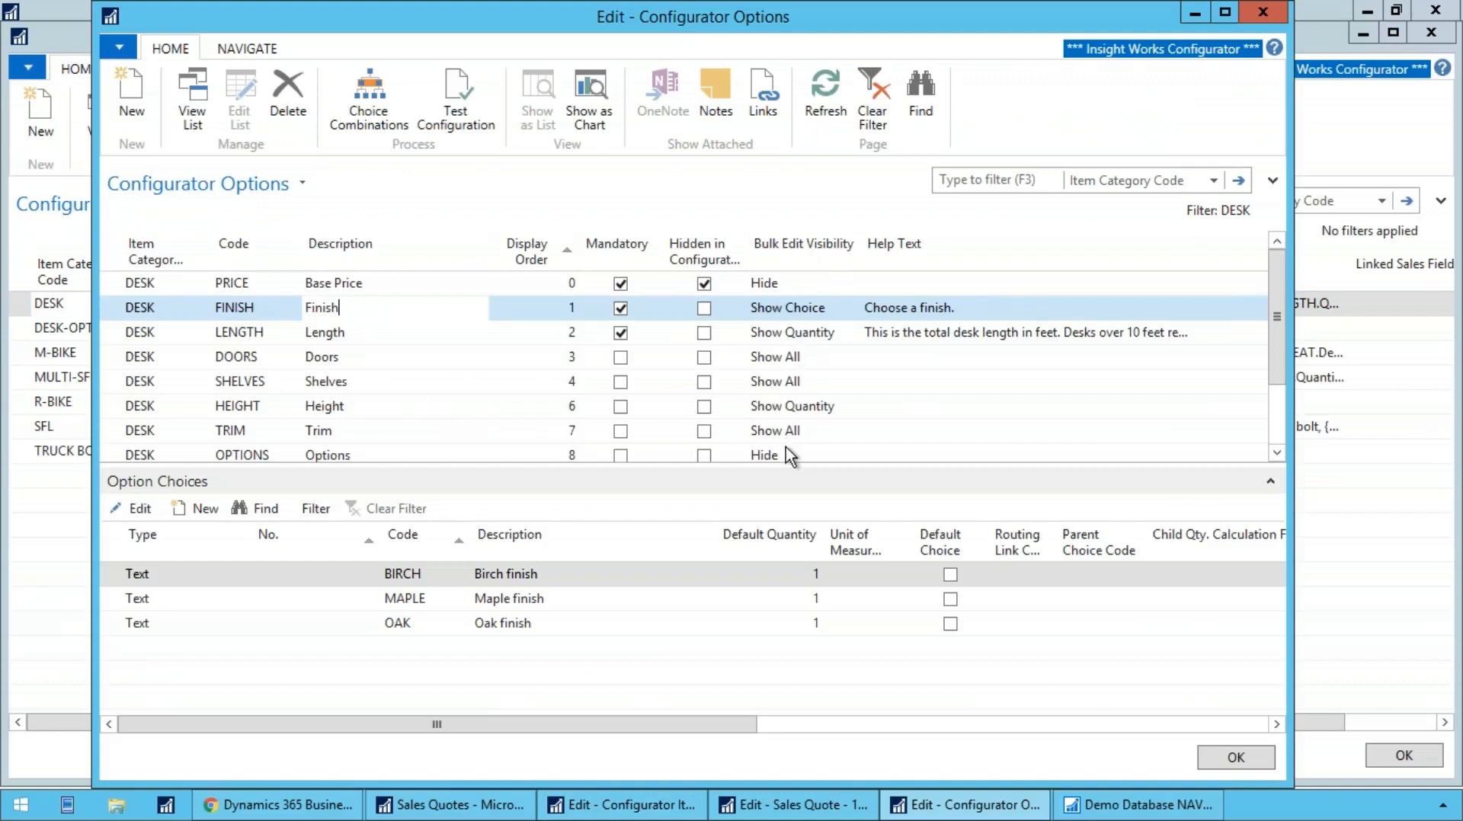
{"action": "scroll", "coordinate": [785, 450], "scroll_direction": "down", "scroll_amount": 1}
{"action": "scroll", "coordinate": [777, 446], "scroll_direction": "up", "scroll_amount": 1}
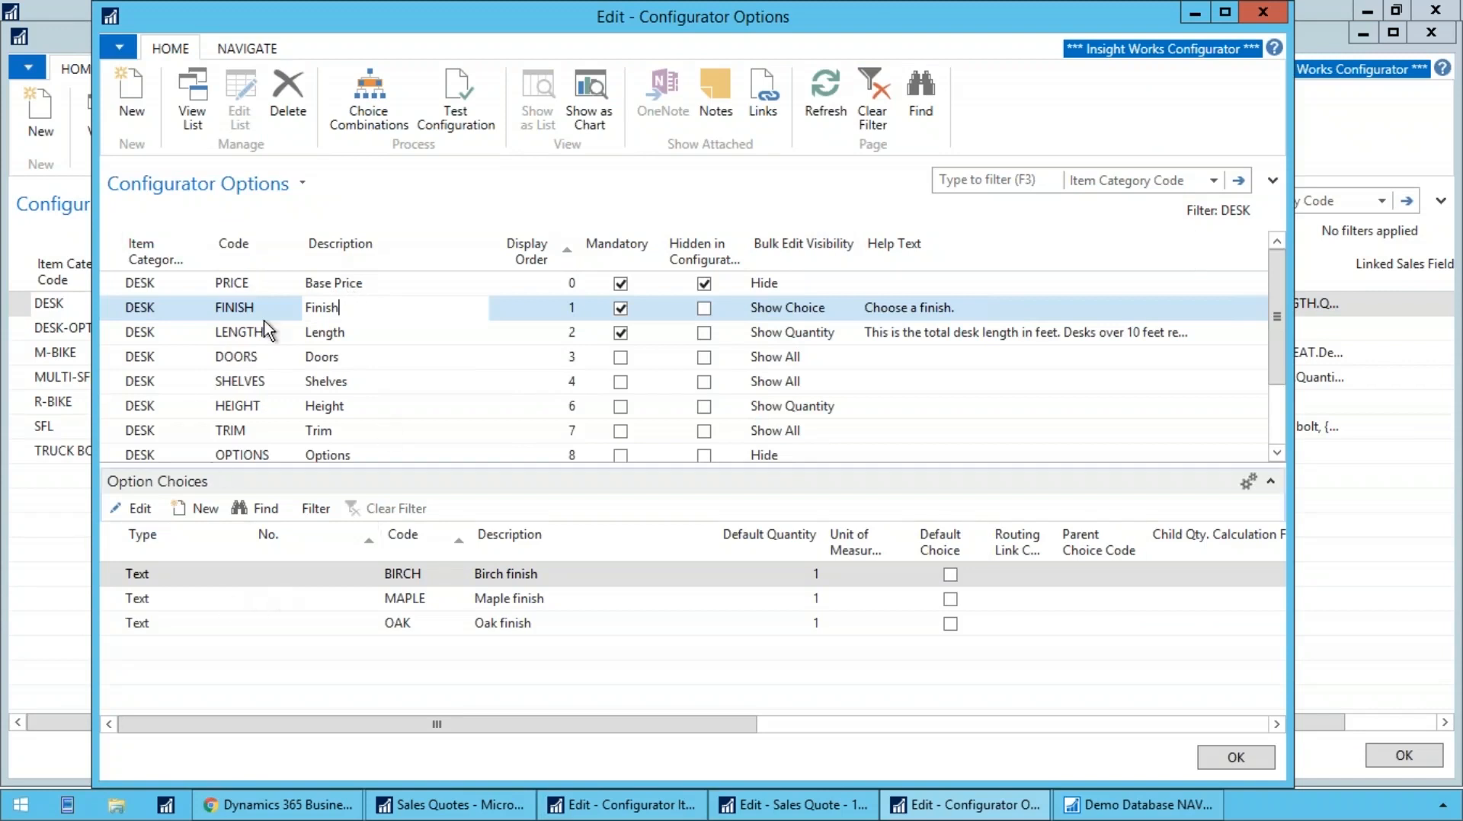
{"action": "left_click", "coordinate": [325, 332]}
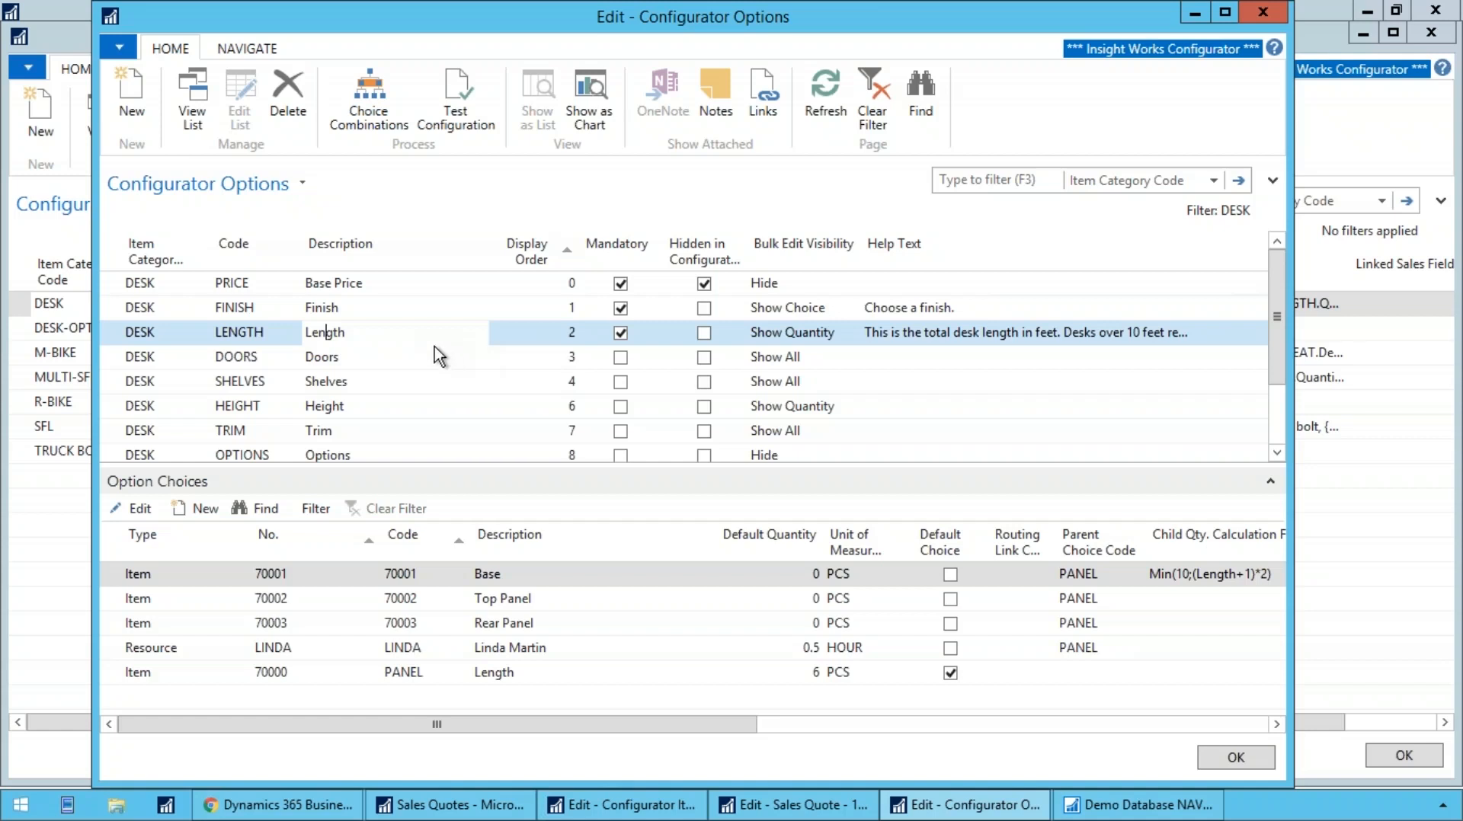
{"action": "left_click", "coordinate": [402, 284]}
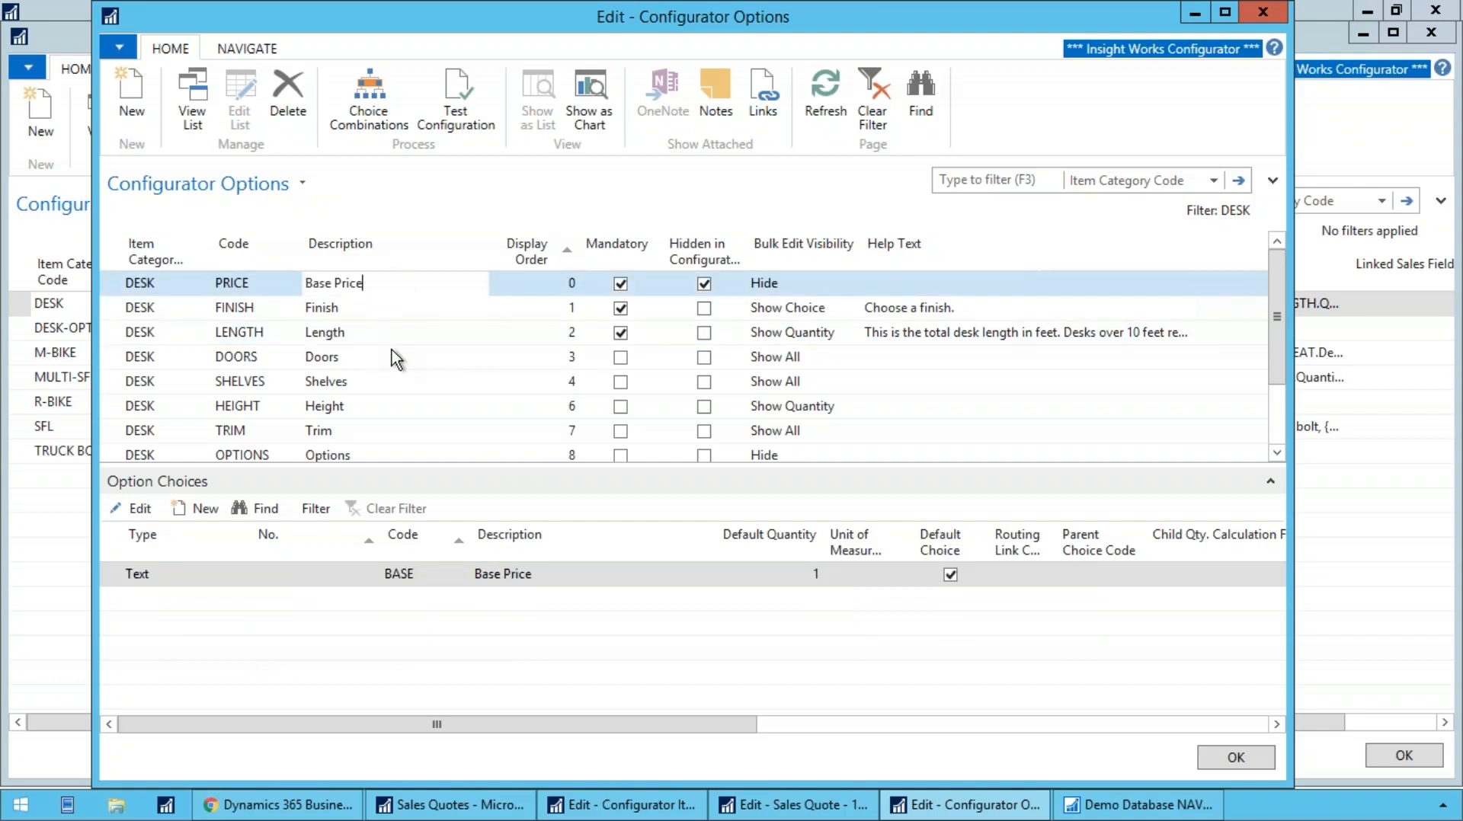
{"action": "key", "text": "Down"}
{"action": "key", "text": "Down"}
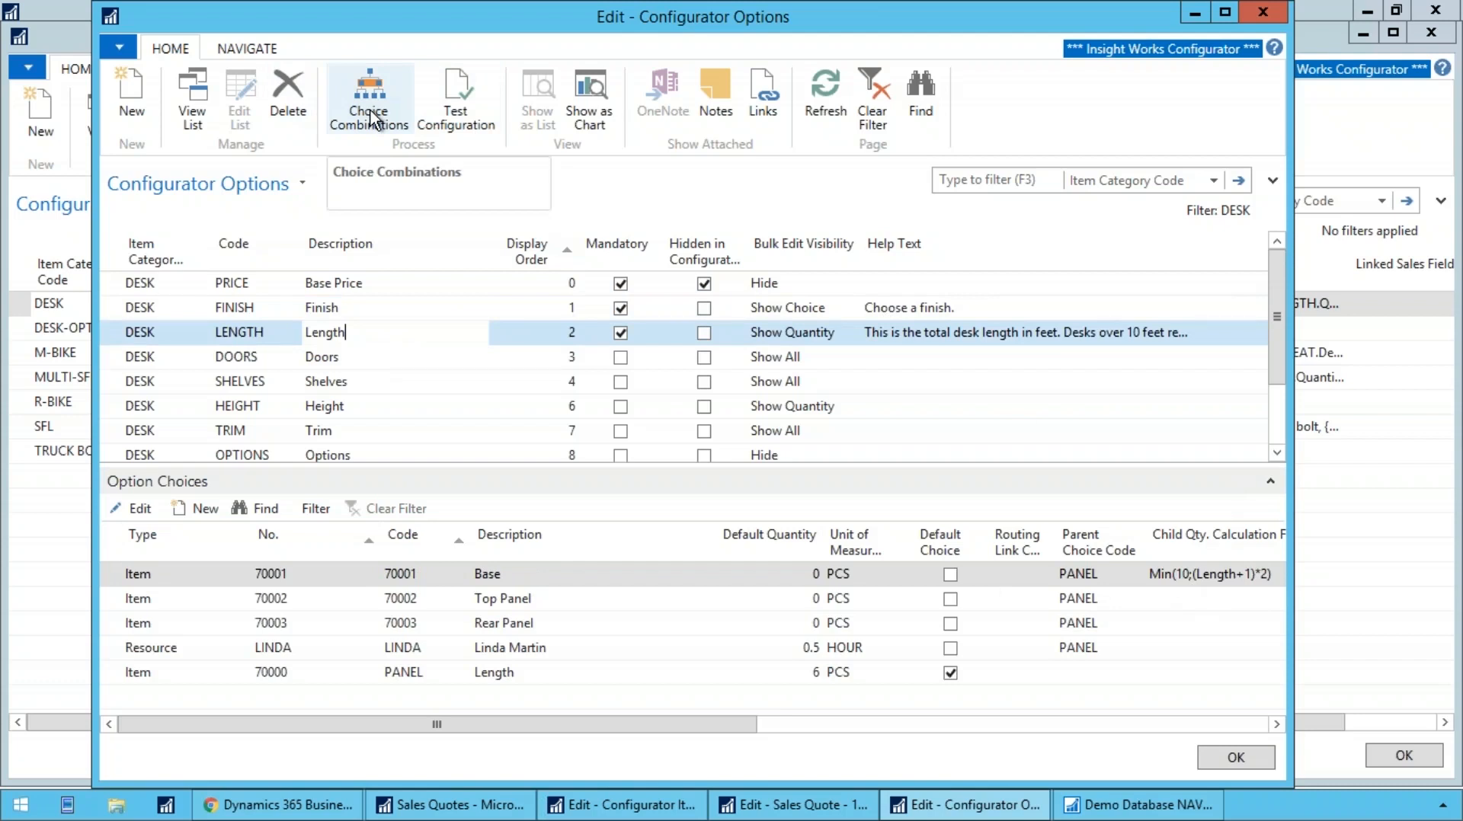
{"action": "key", "text": "Escape"}
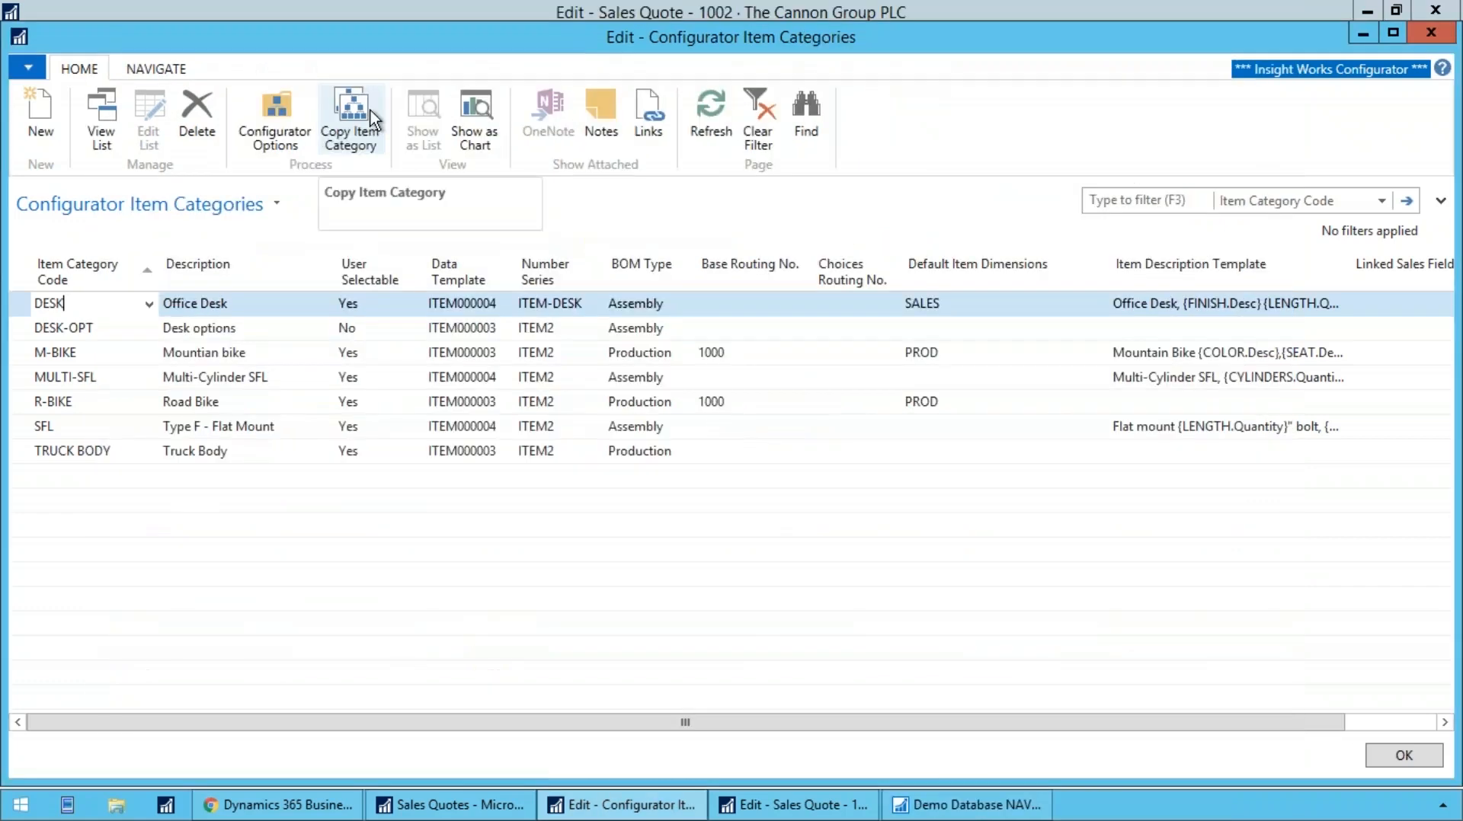
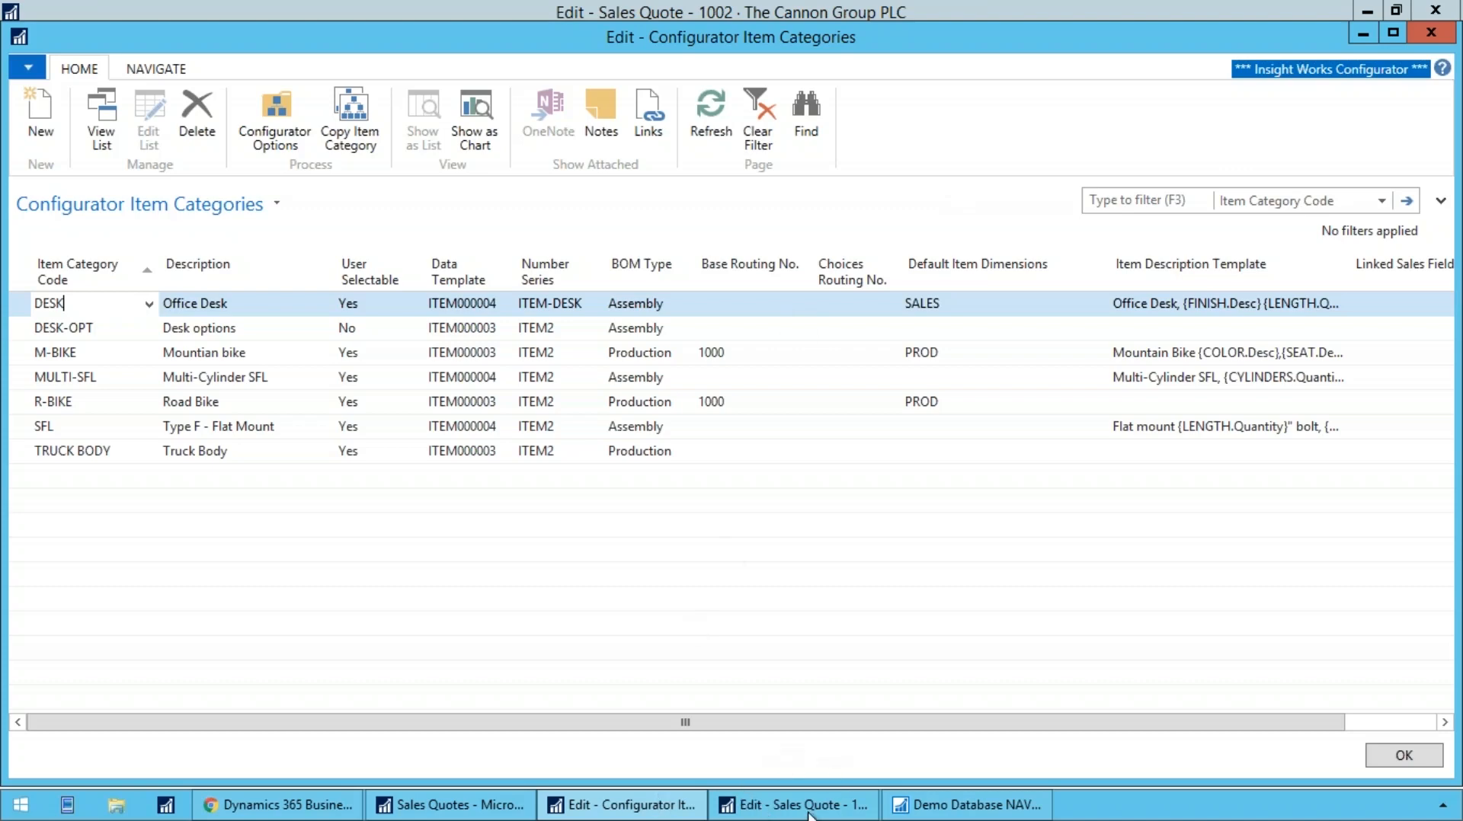
Step: Return to sales quote 1002 and try to print it
{"action": "left_click", "coordinate": [762, 809]}
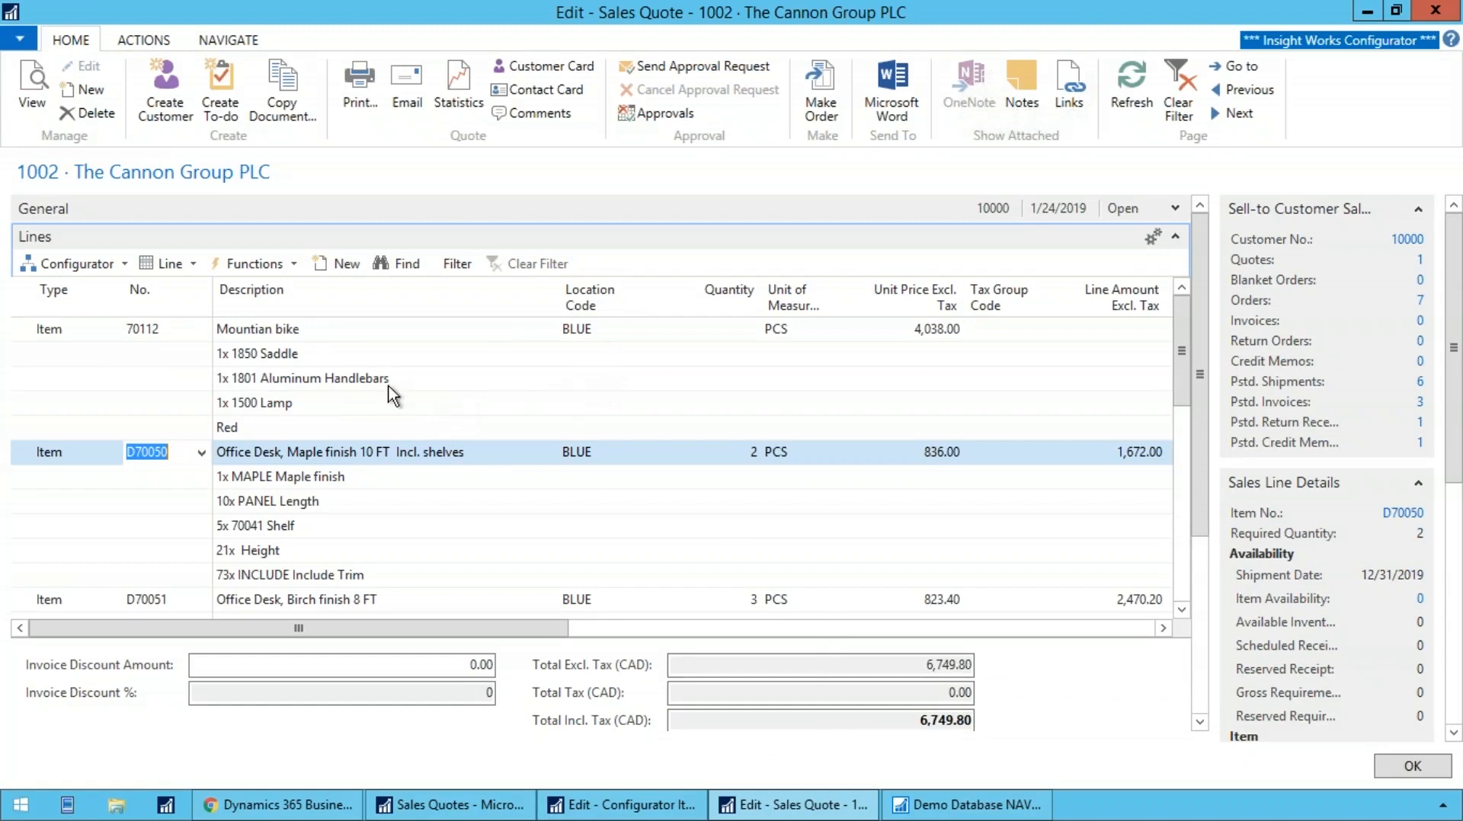
{"action": "left_click", "coordinate": [266, 329]}
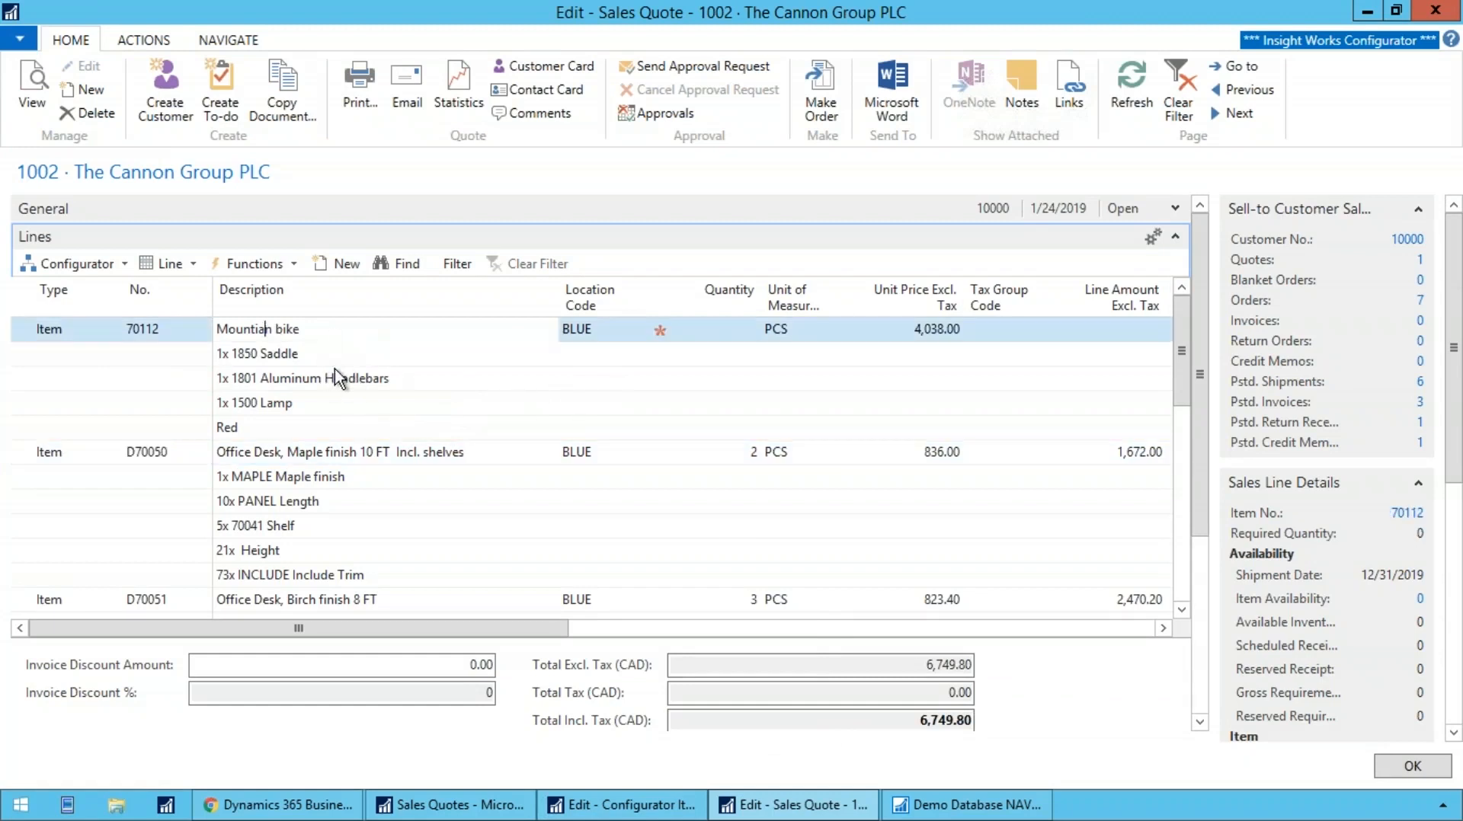
{"action": "scroll", "coordinate": [335, 388], "scroll_direction": "down", "scroll_amount": 1}
{"action": "scroll", "coordinate": [318, 375], "scroll_direction": "up", "scroll_amount": 1}
{"action": "left_click", "coordinate": [359, 85]}
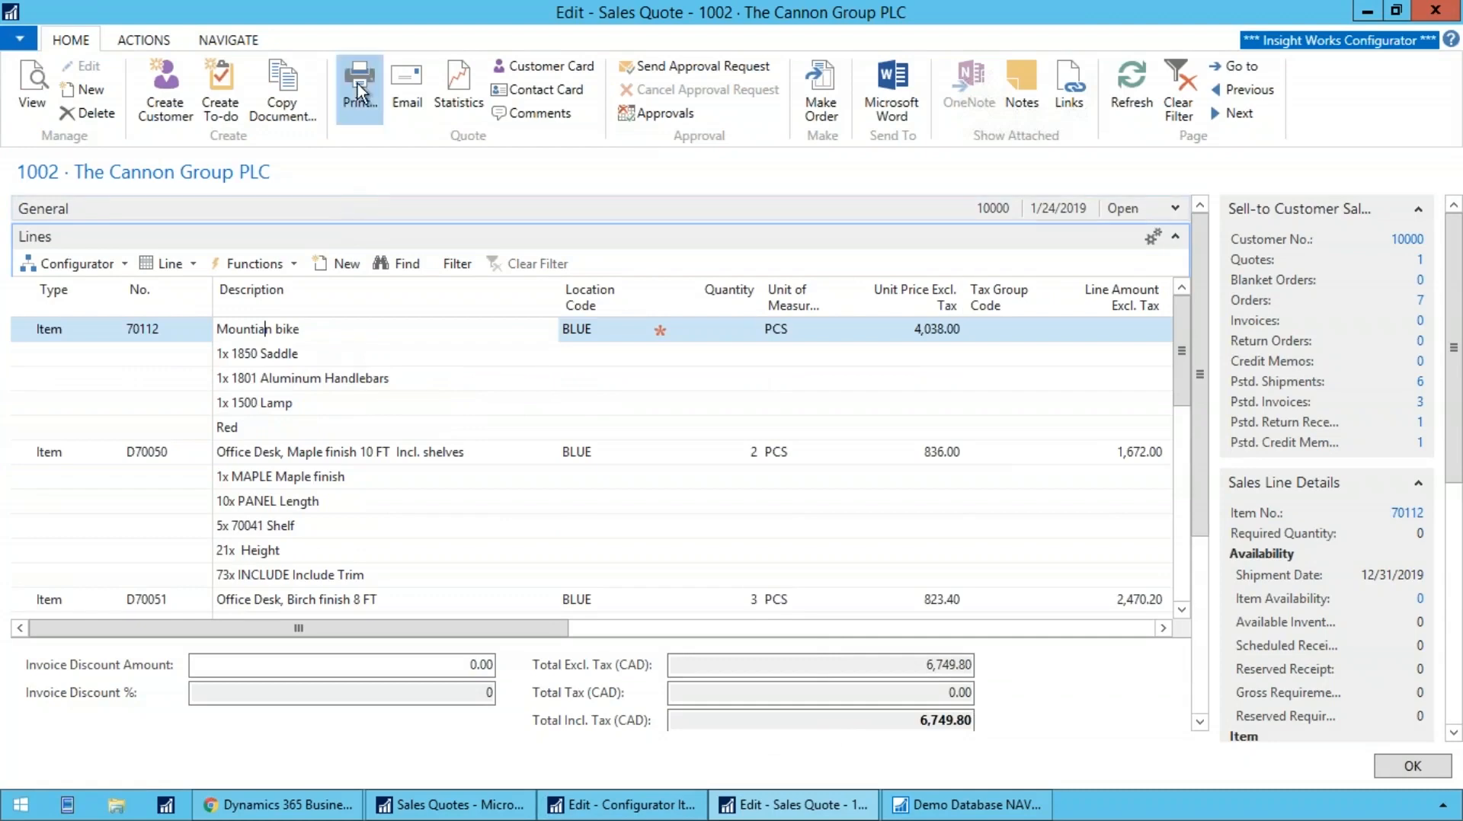
{"action": "left_click", "coordinate": [459, 690]}
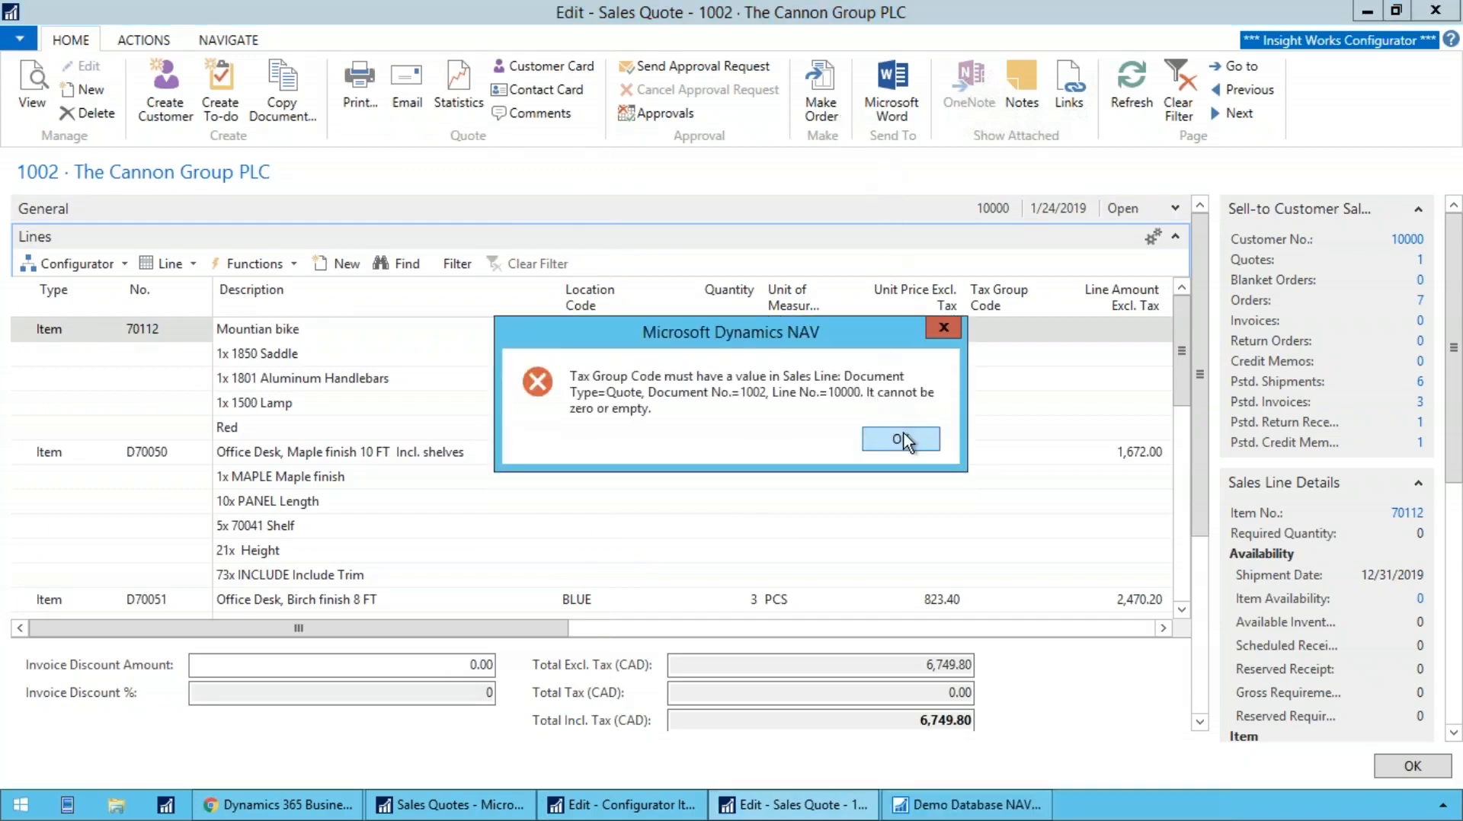
{"action": "left_click", "coordinate": [902, 439]}
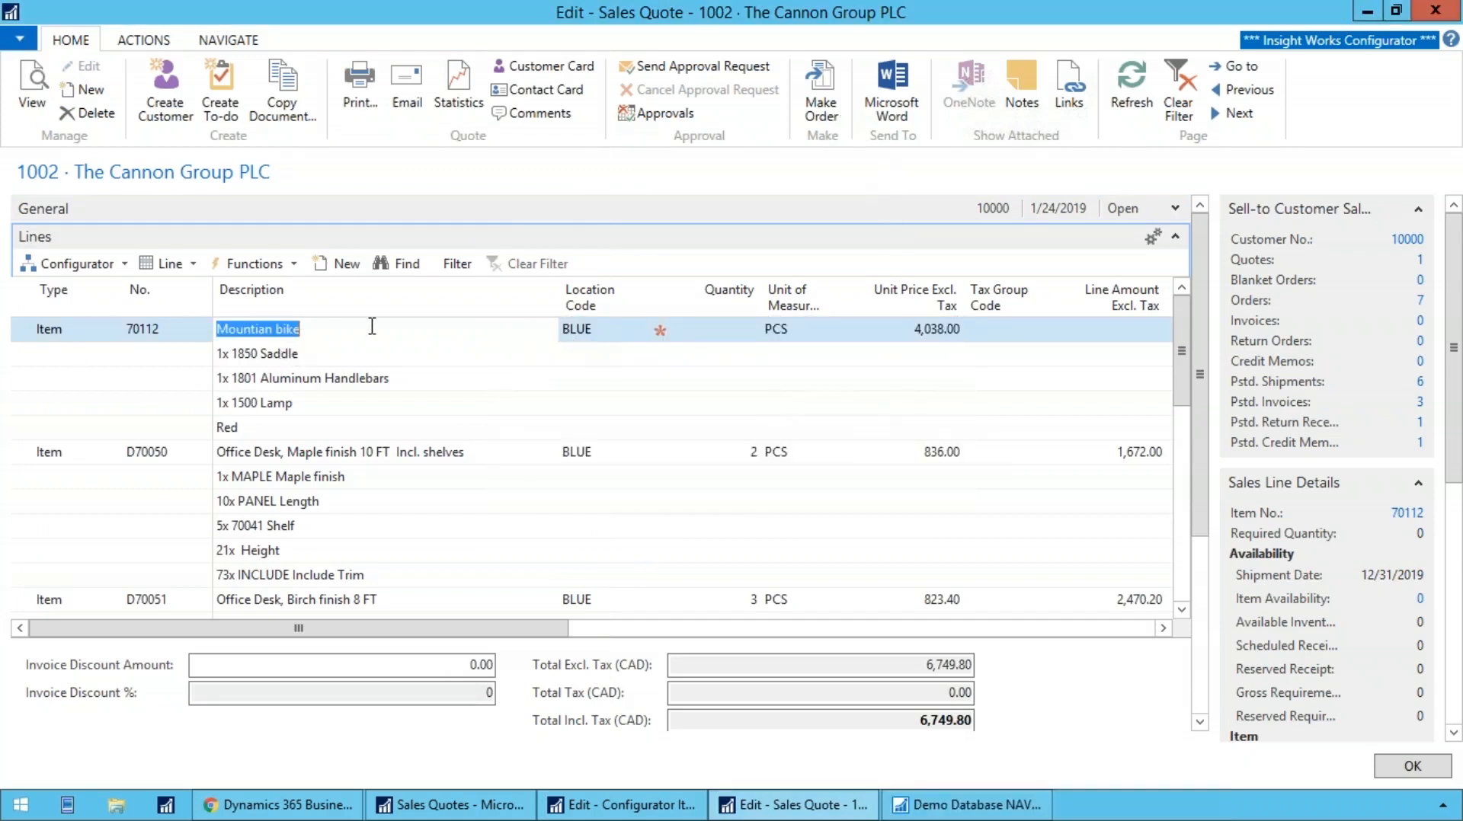
Step: Check the Tax Group Code of the mountain bike line and return to the line's Type
{"action": "key", "text": "Tab"}
{"action": "key", "text": "Tab"}
{"action": "key", "text": "Tab"}
{"action": "key", "text": "Tab"}
{"action": "key", "text": "Tab"}
{"action": "key", "text": "Tab"}
{"action": "key", "text": "Tab"}
{"action": "key", "text": "Tab"}
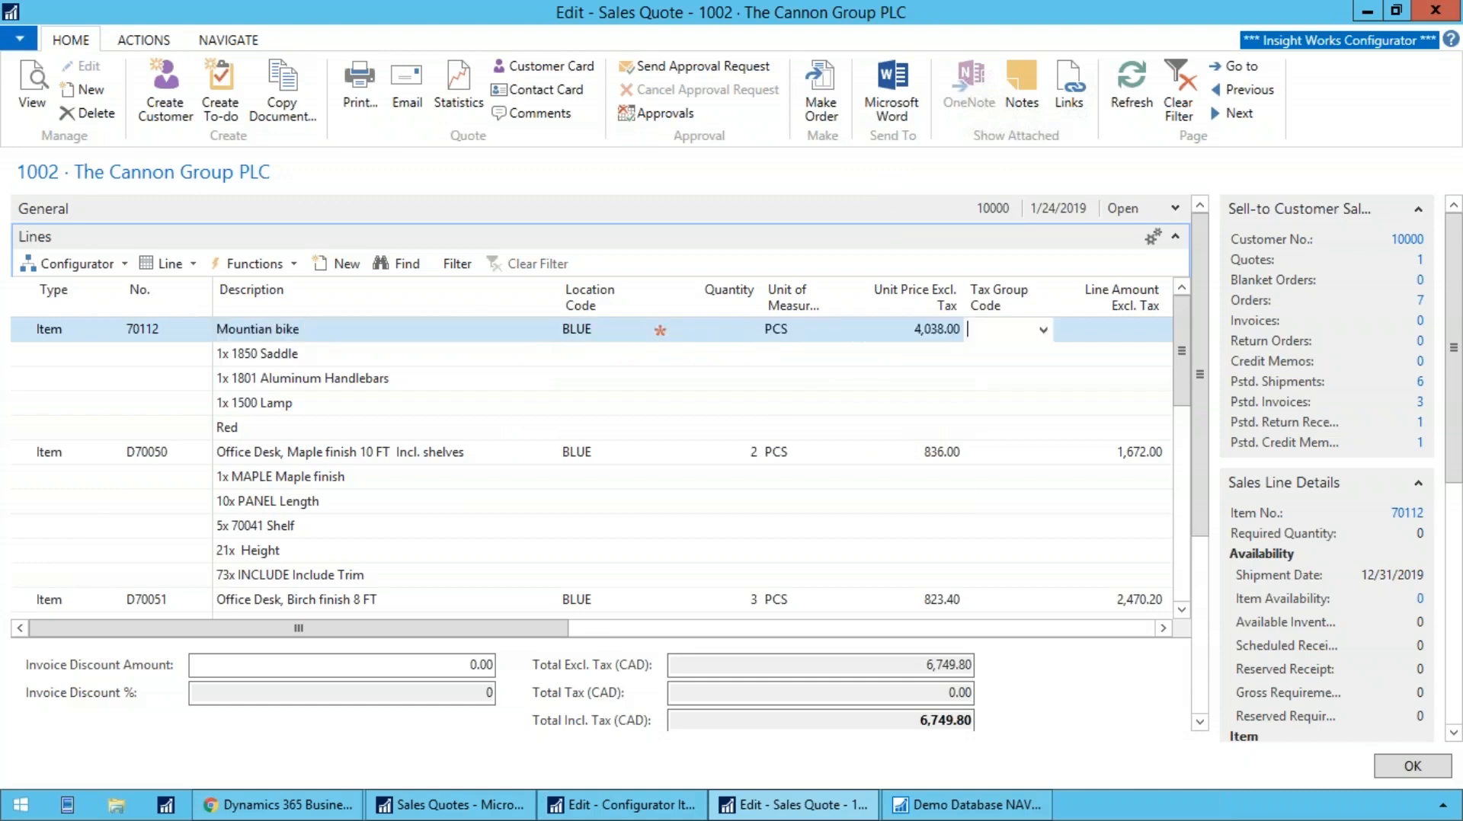
{"action": "key", "text": "shift+Tab"}
{"action": "key", "text": "shift+Tab"}
{"action": "key", "text": "shift+Tab"}
{"action": "key", "text": "shift+Tab"}
{"action": "key", "text": "shift+Tab"}
{"action": "key", "text": "shift+Tab"}
{"action": "key", "text": "shift+Tab"}
{"action": "key", "text": "shift+Tab"}
{"action": "key", "text": "shift+Tab"}
{"action": "key", "text": "shift+Tab"}
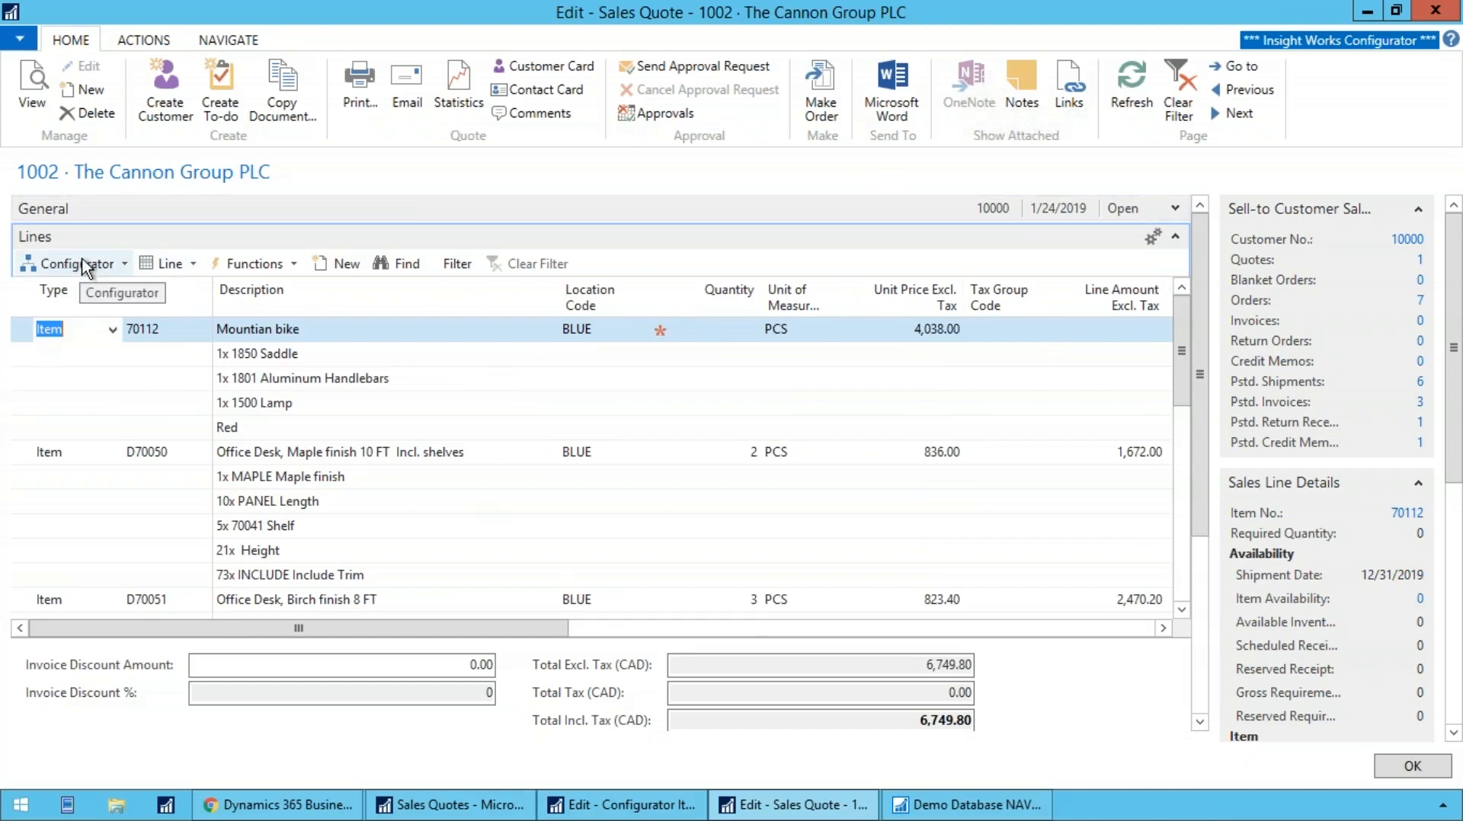
Step: Switch to the browser, view the Insight Works app results on AppSource and return to the Business Central page
{"action": "left_click", "coordinate": [327, 808]}
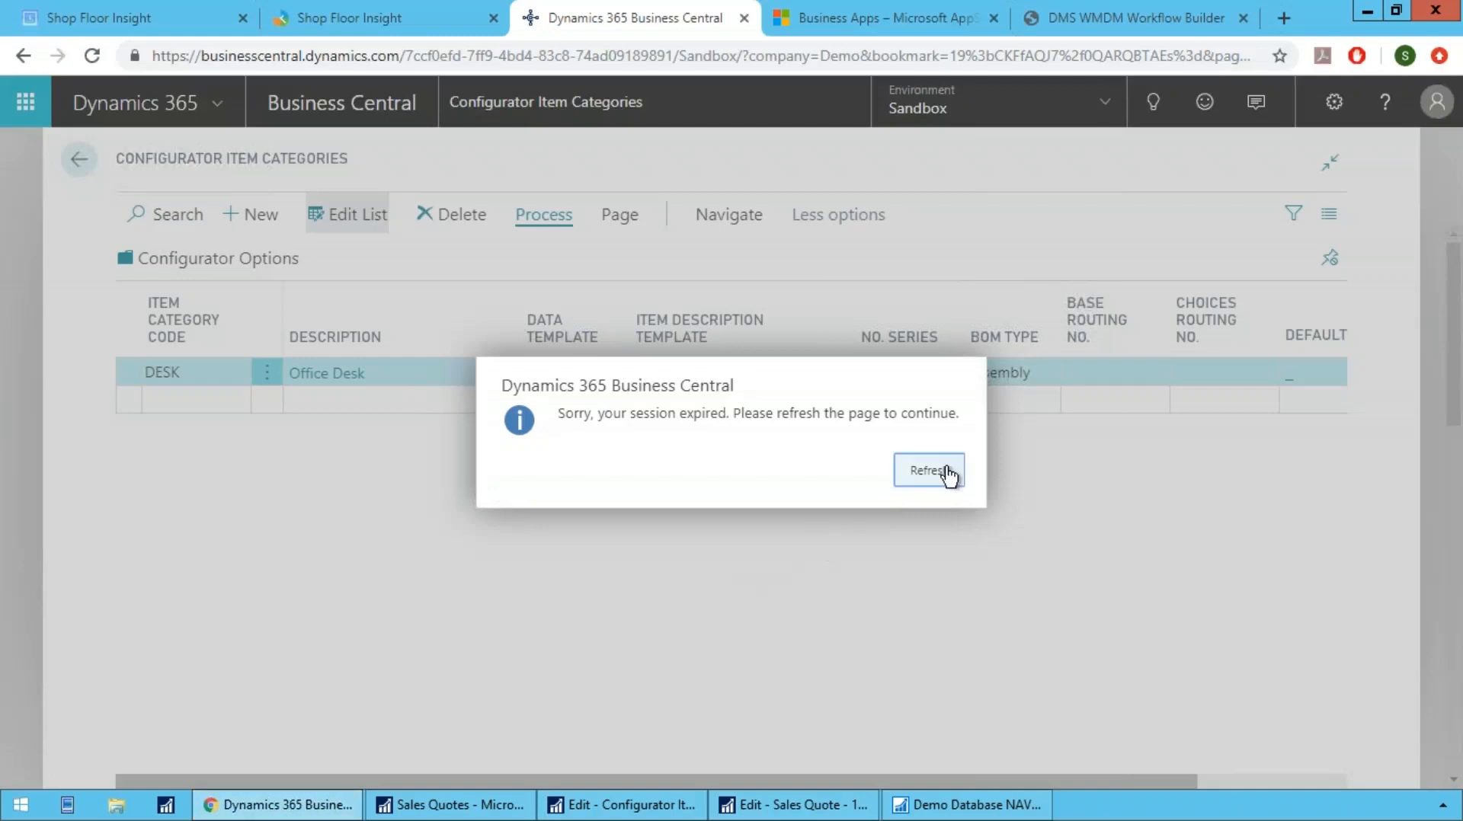
{"action": "left_click", "coordinate": [907, 19]}
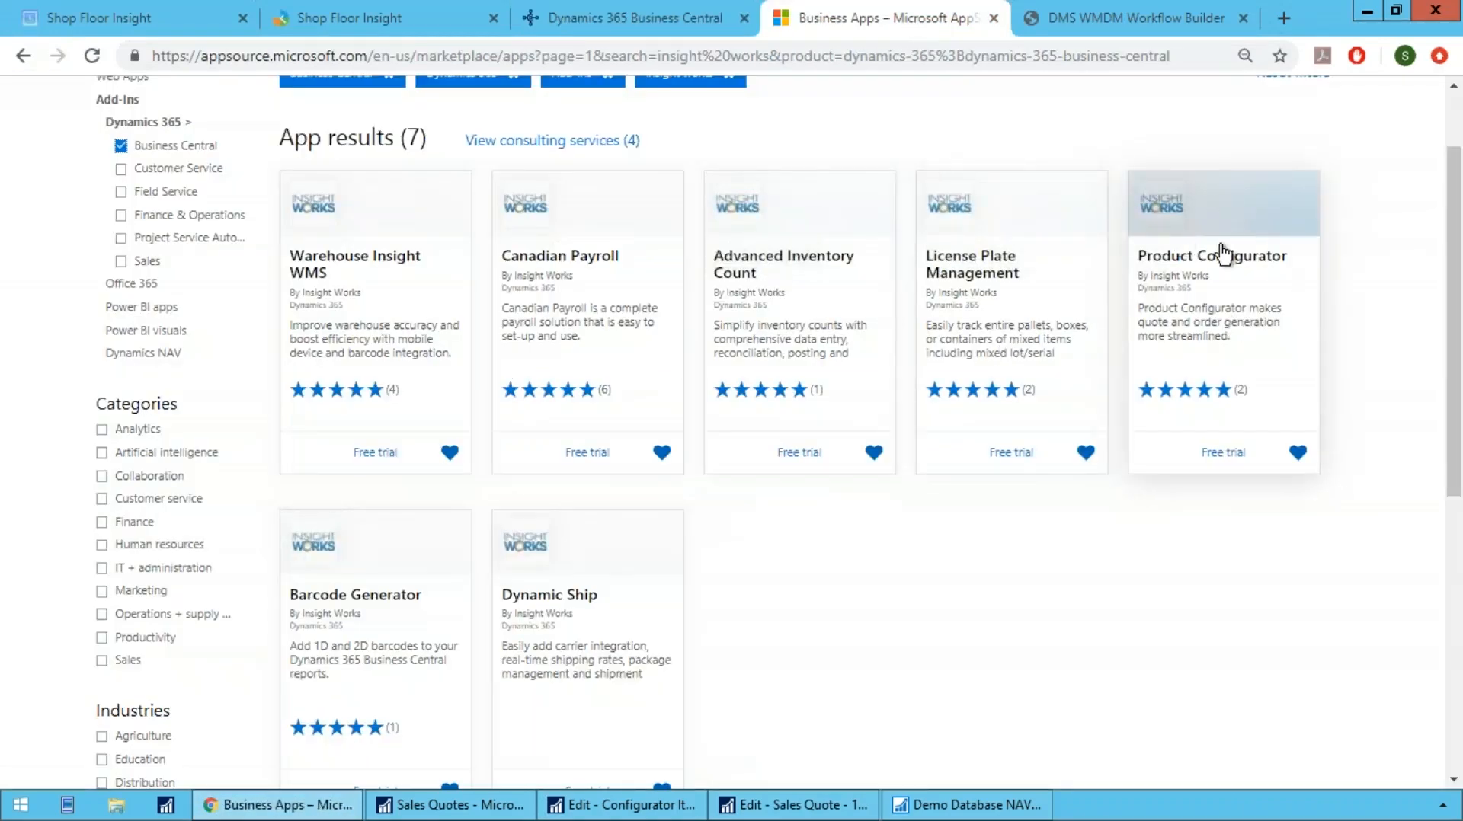
{"action": "left_click", "coordinate": [663, 19]}
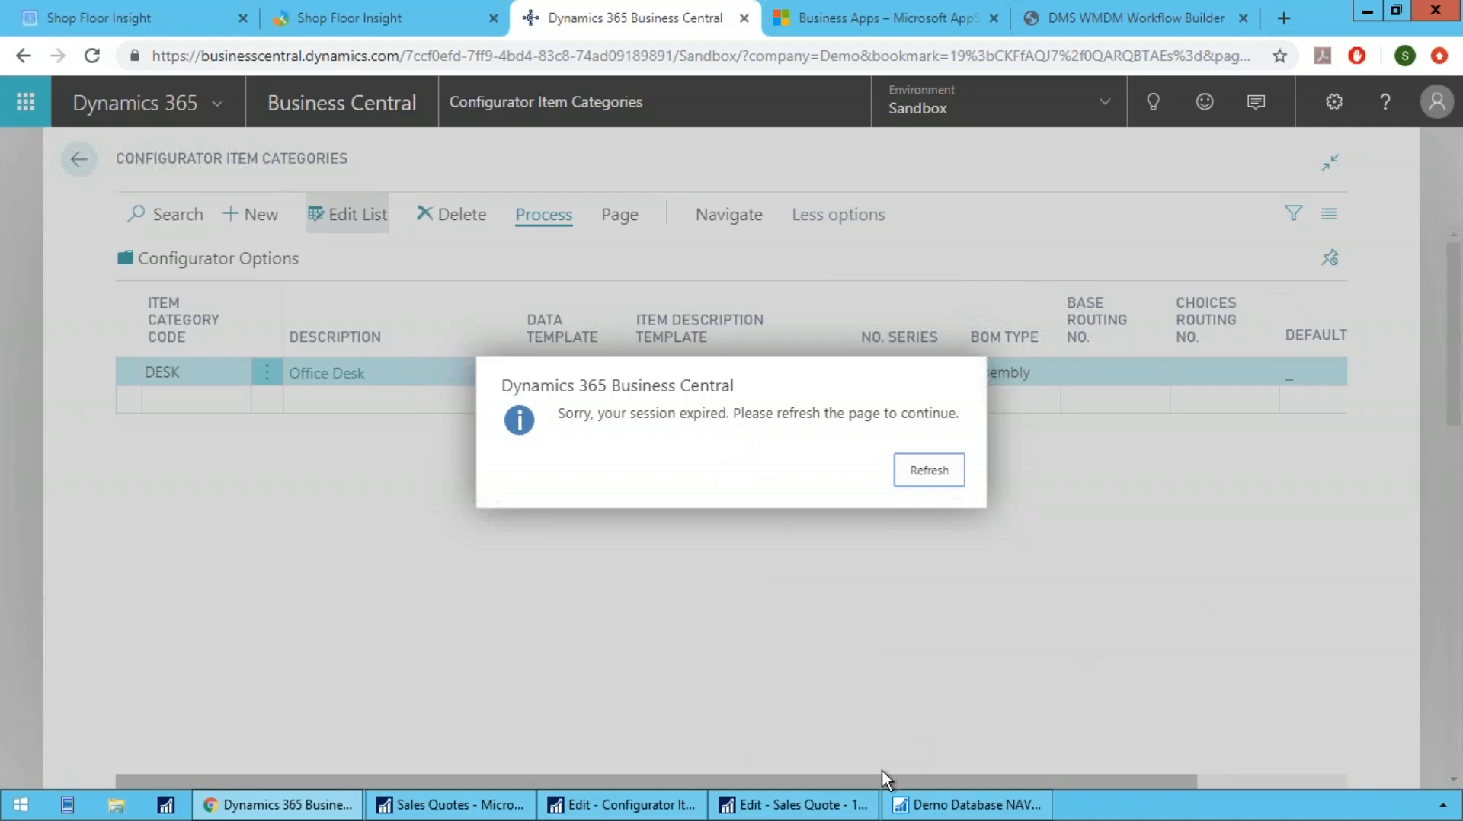
Step: Open the mountain bike's item card from its quote line, examine its routing and production BOM numbers and return to the quote
{"action": "left_click", "coordinate": [843, 809]}
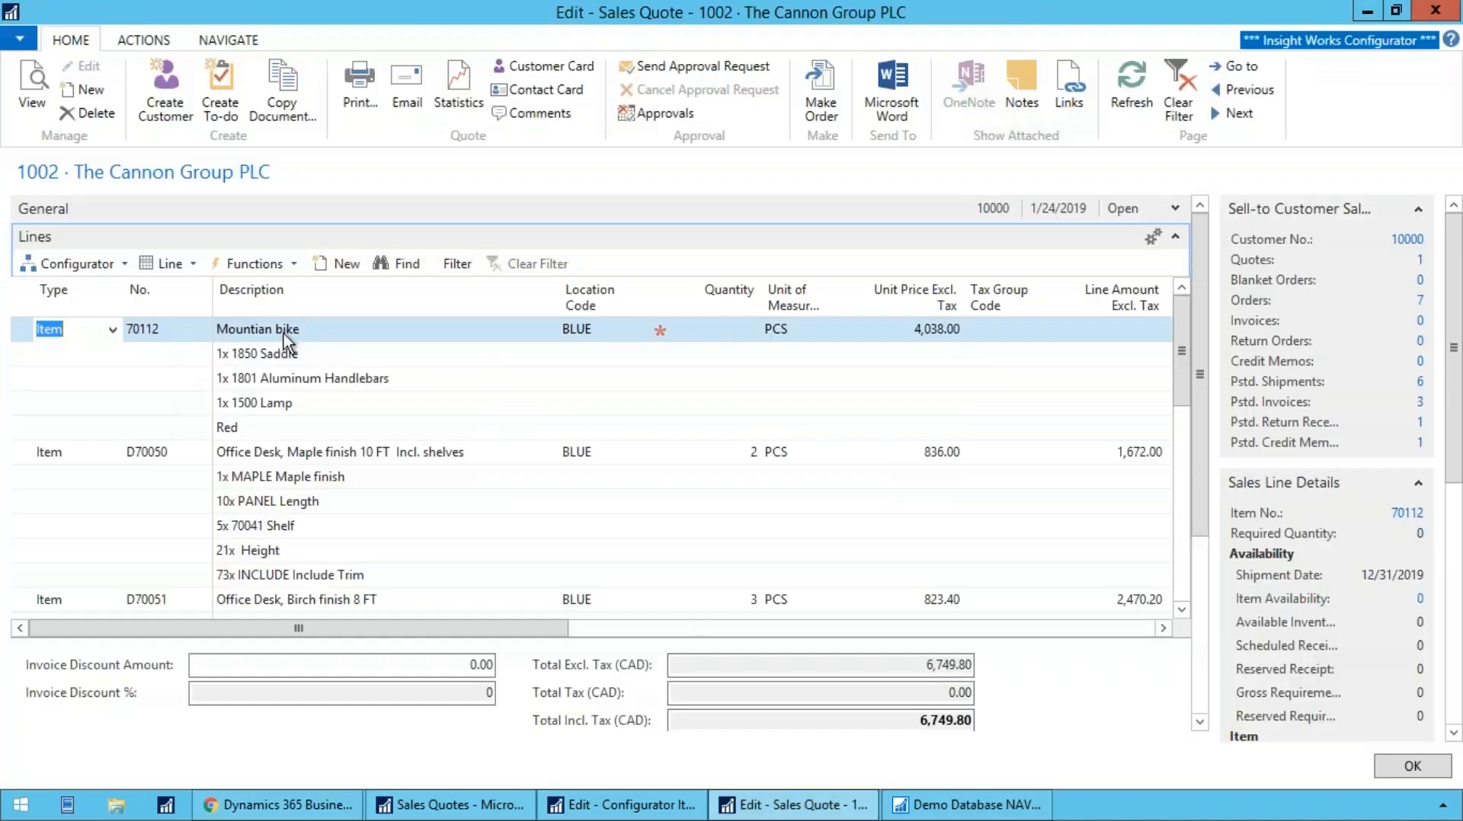
{"action": "left_click", "coordinate": [186, 332]}
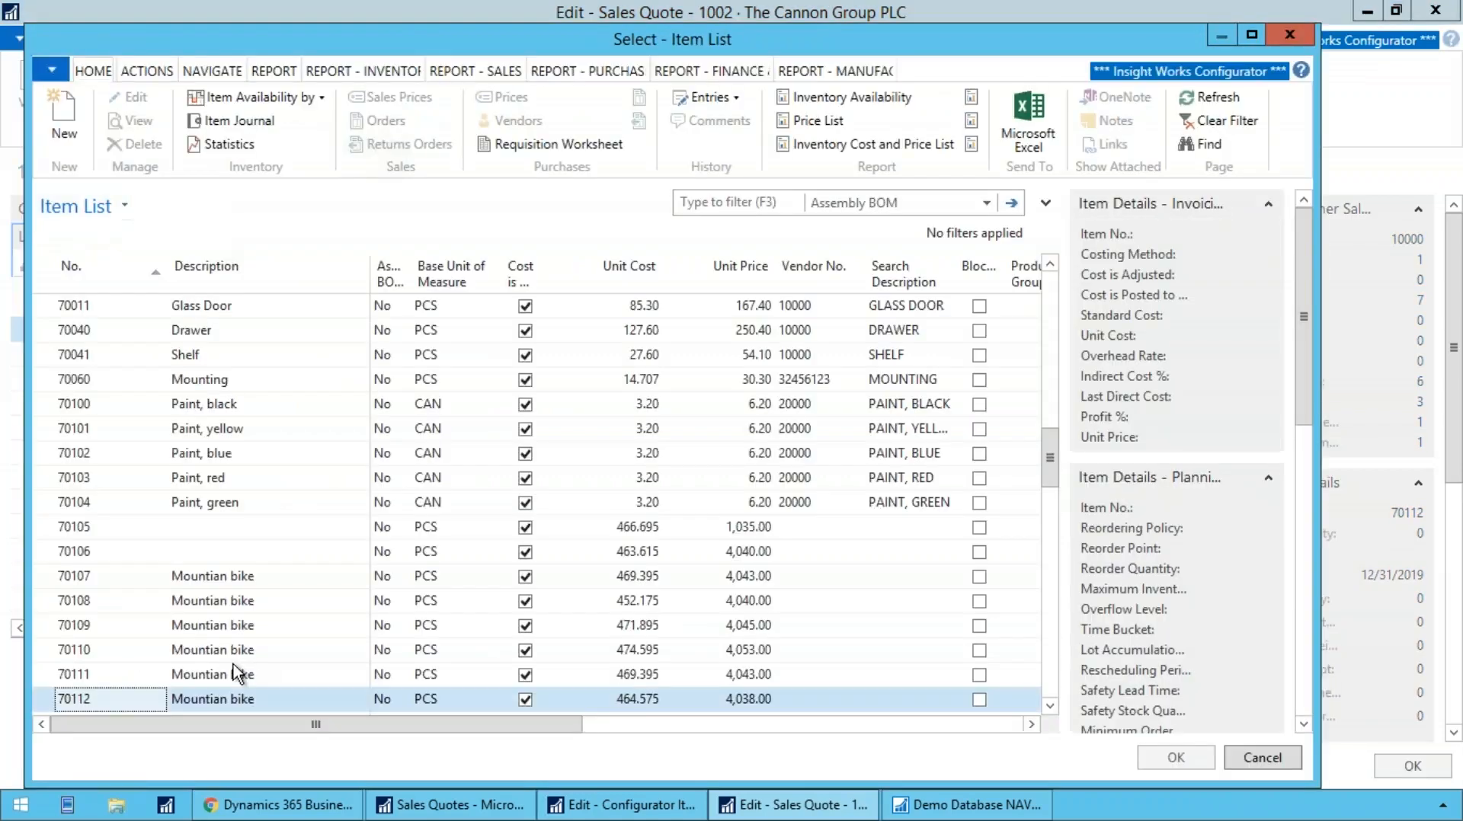
{"action": "key", "text": "ctrl+shift+e"}
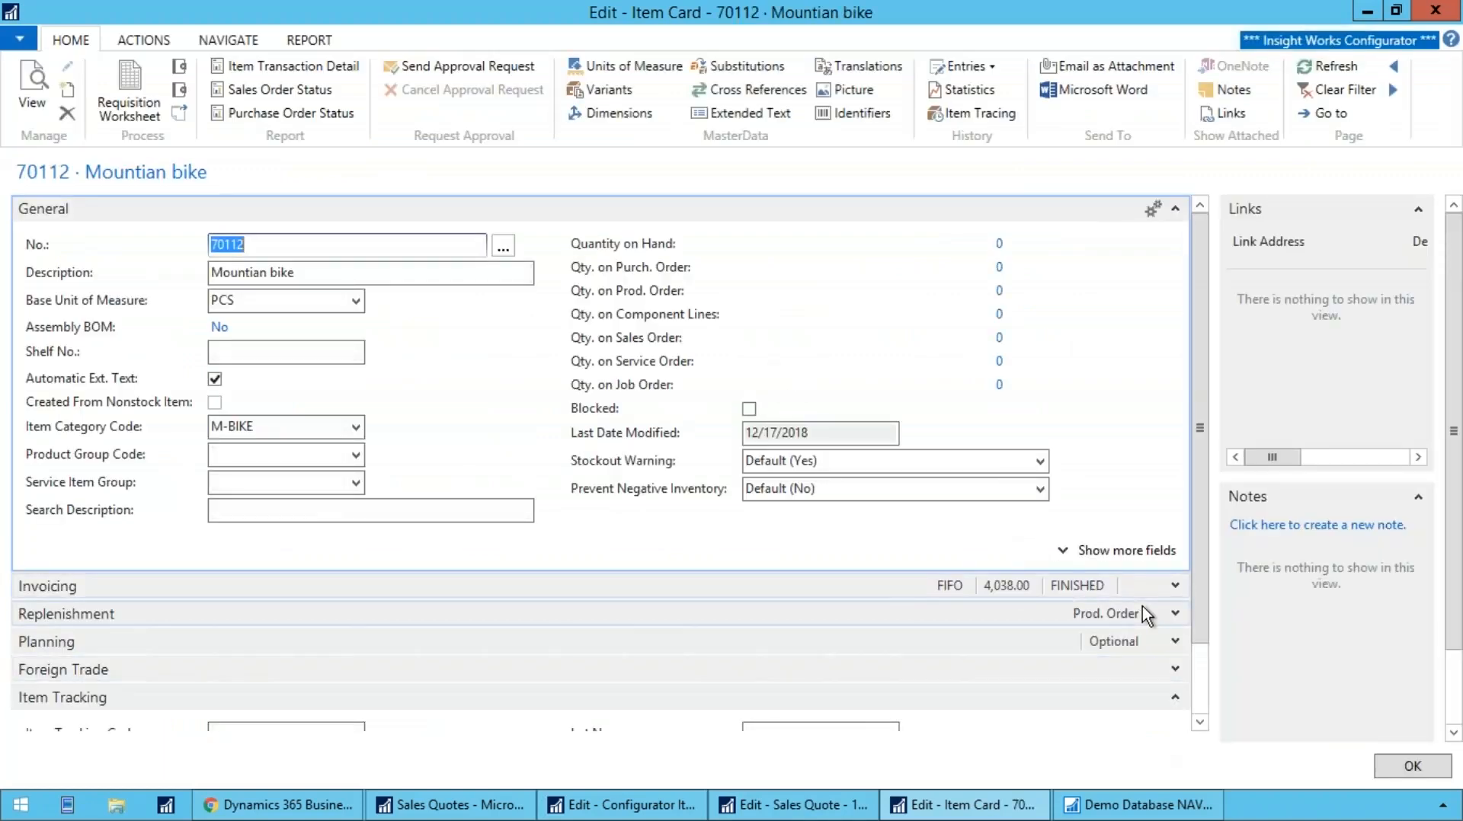
{"action": "left_click", "coordinate": [1175, 614]}
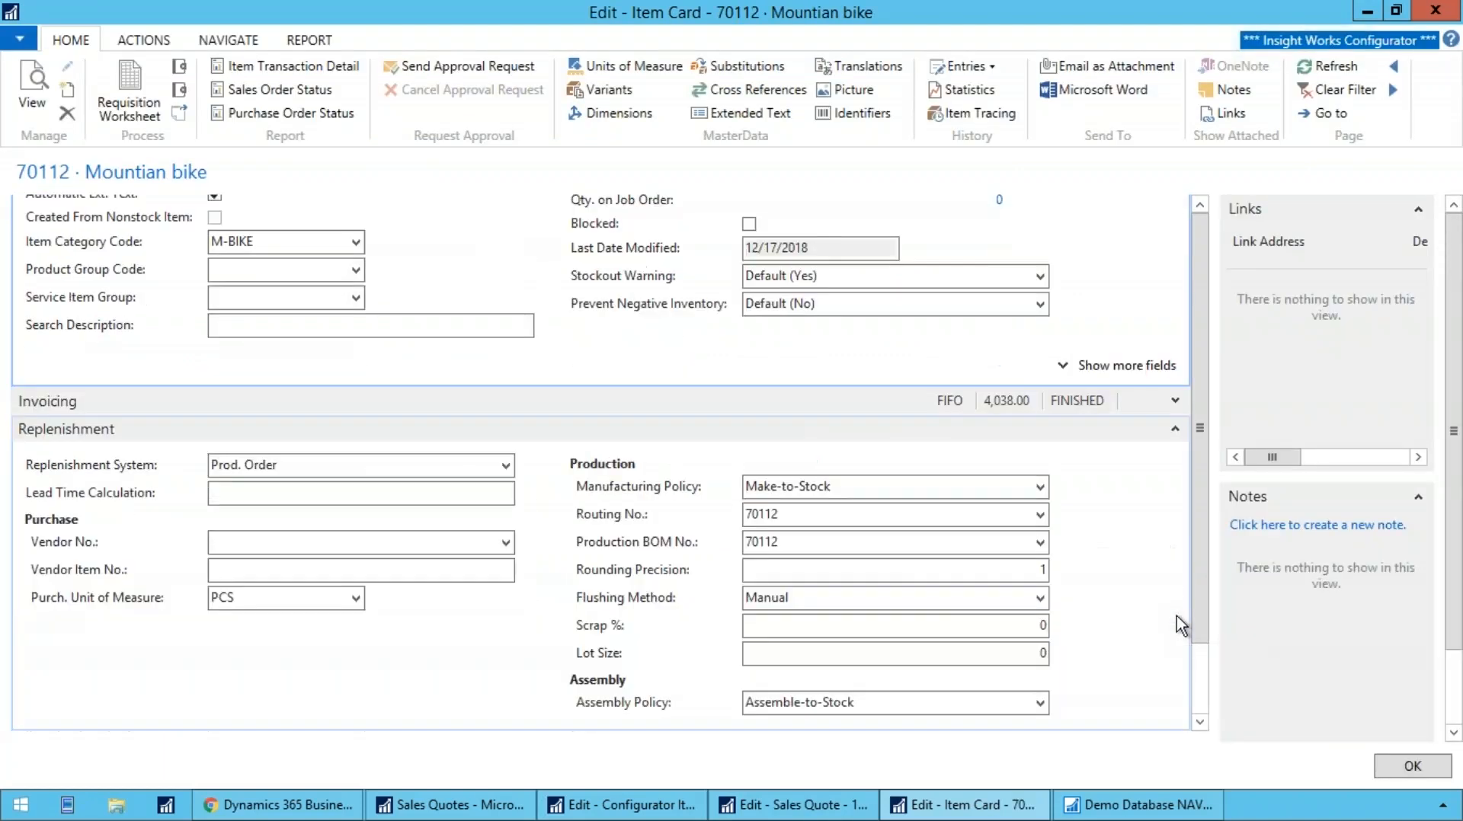
{"action": "left_click", "coordinate": [806, 515]}
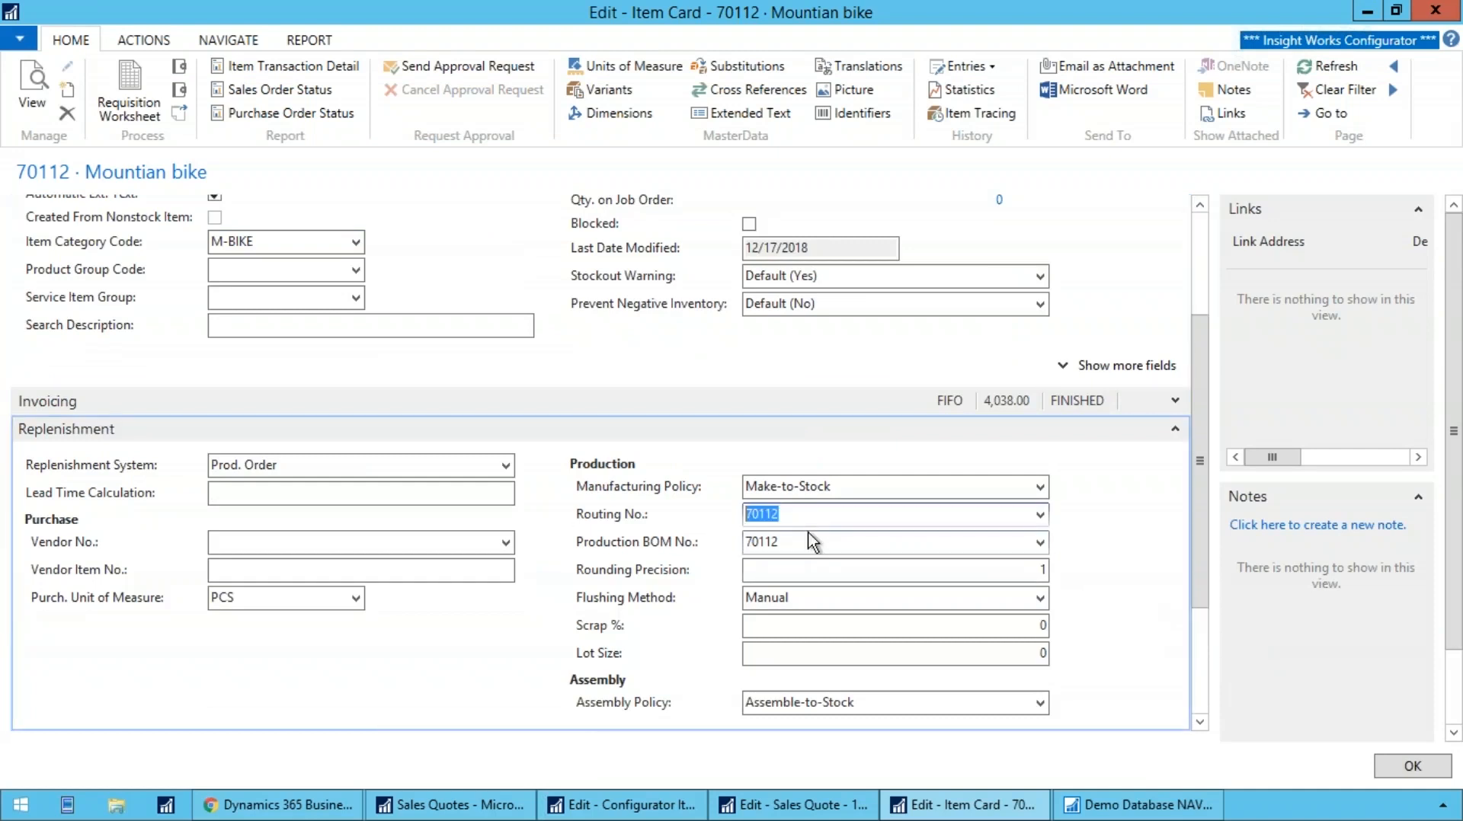
{"action": "key", "text": "Tab"}
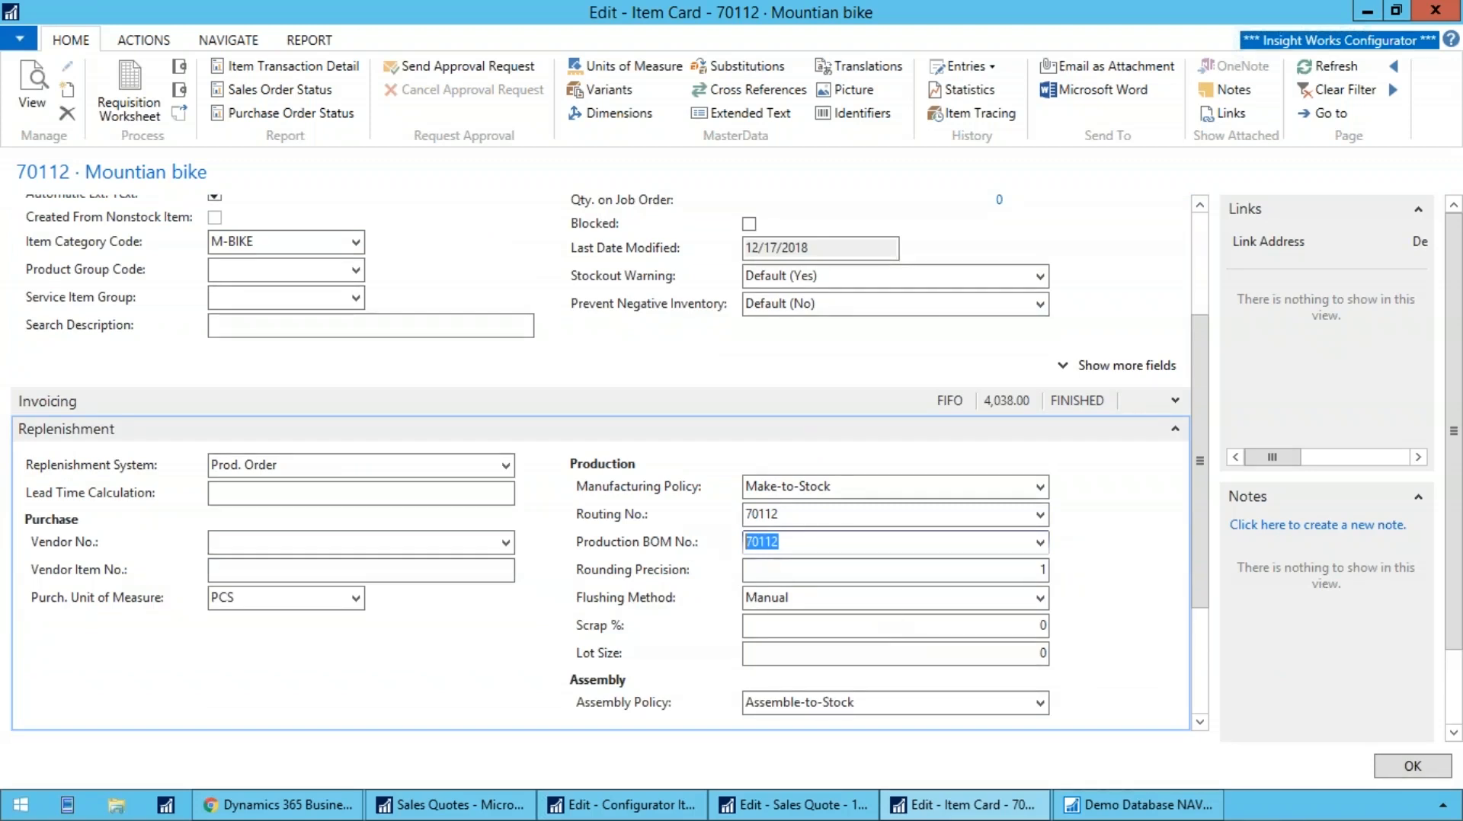
{"action": "key", "text": "shift+Tab"}
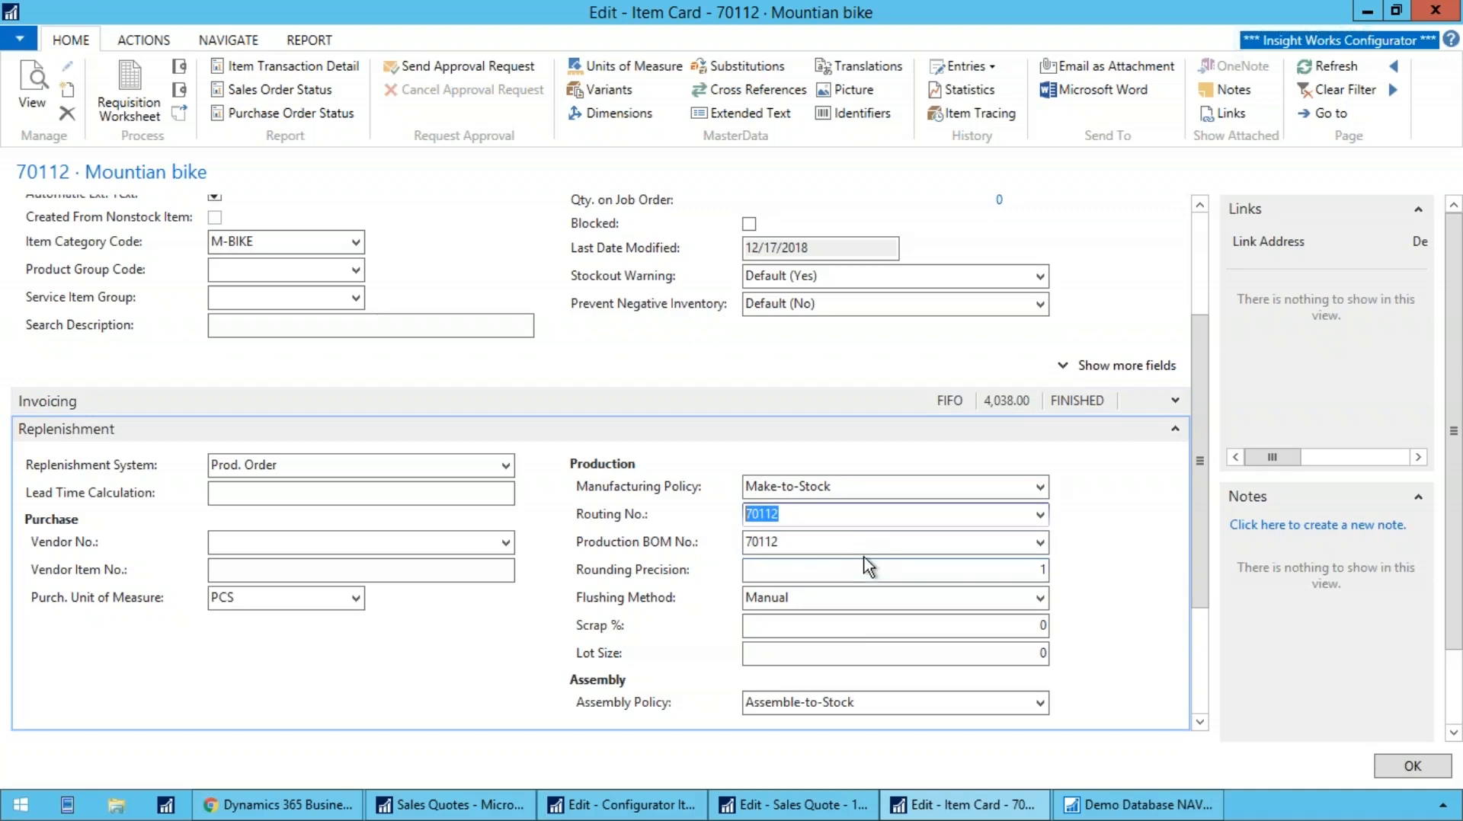
{"action": "key", "text": "Escape"}
{"action": "key", "text": "Escape"}
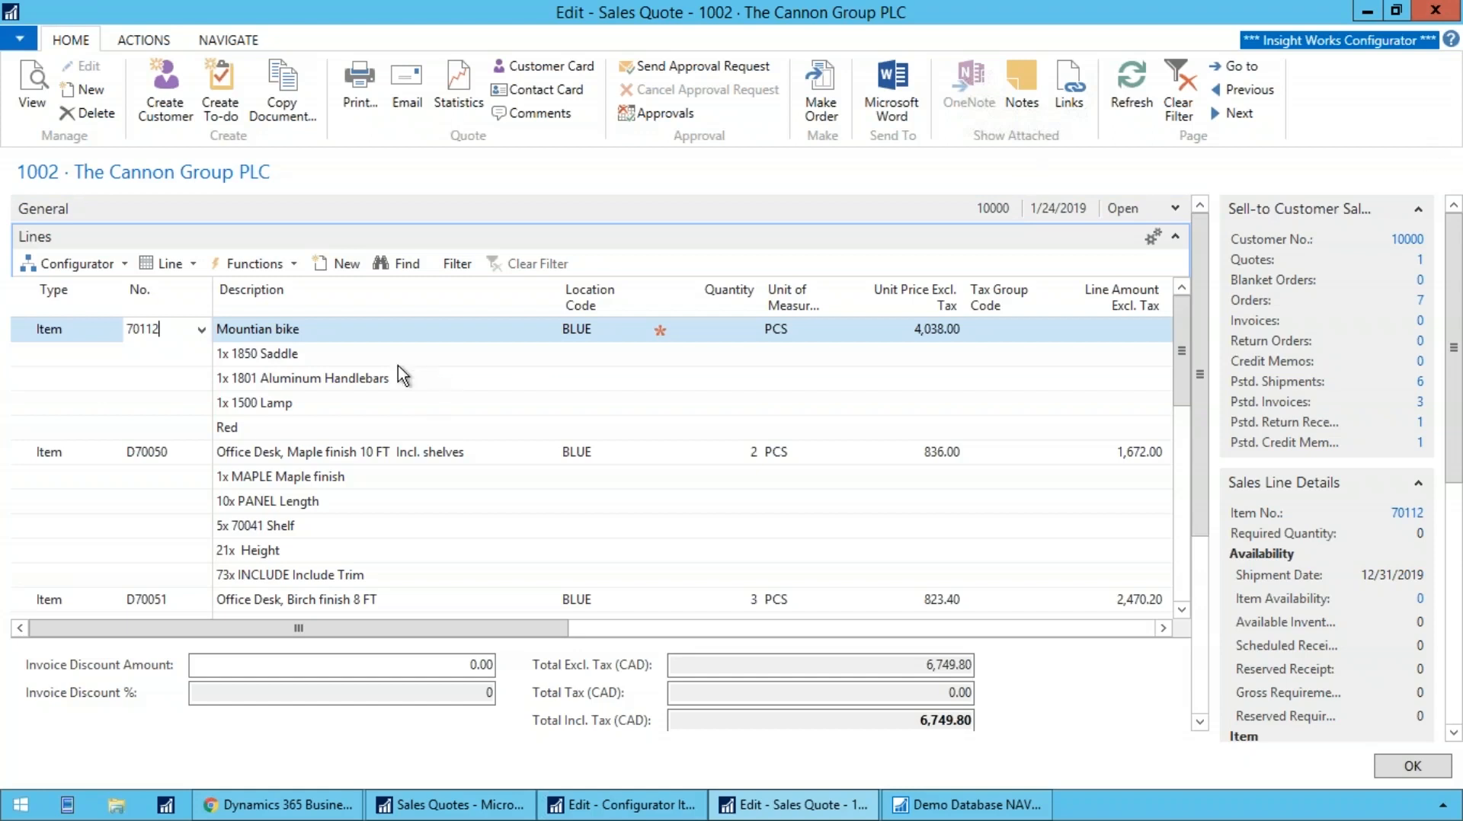
Step: Open the mountain bike line in the single-item configurator, review its chosen options and close it unchanged
{"action": "left_click", "coordinate": [299, 329]}
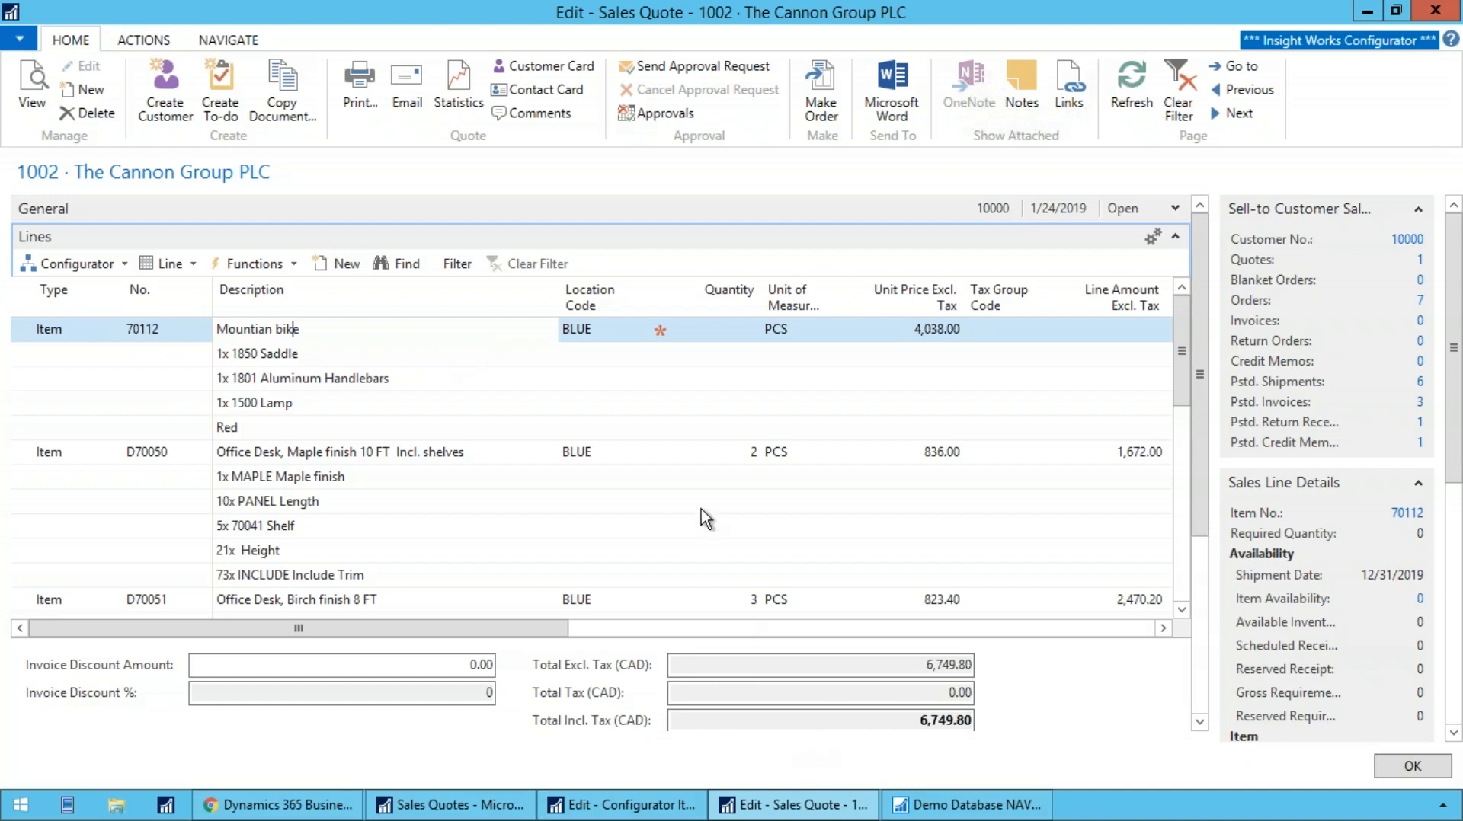
{"action": "left_click", "coordinate": [76, 264]}
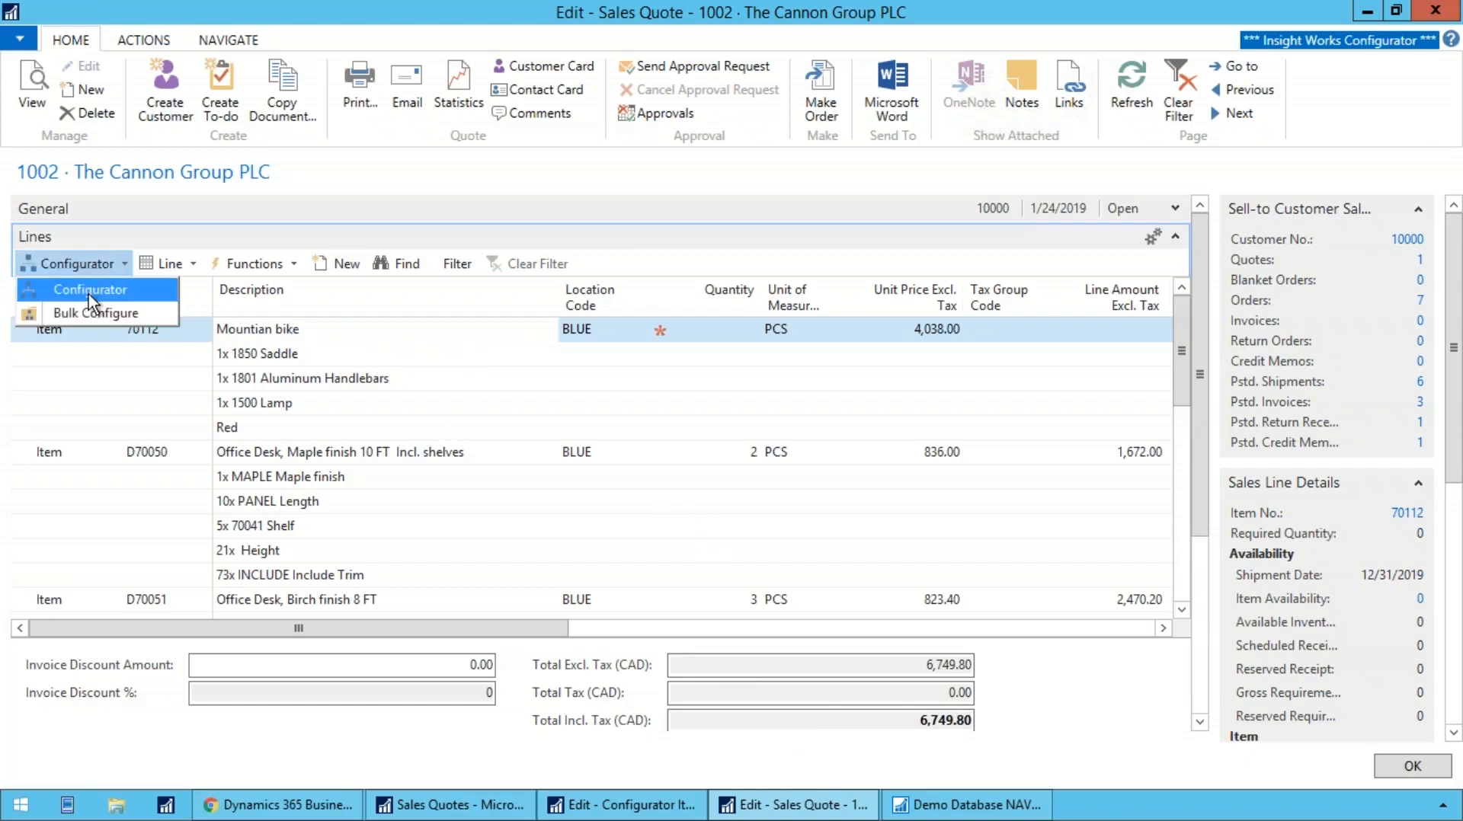
{"action": "left_click", "coordinate": [90, 294]}
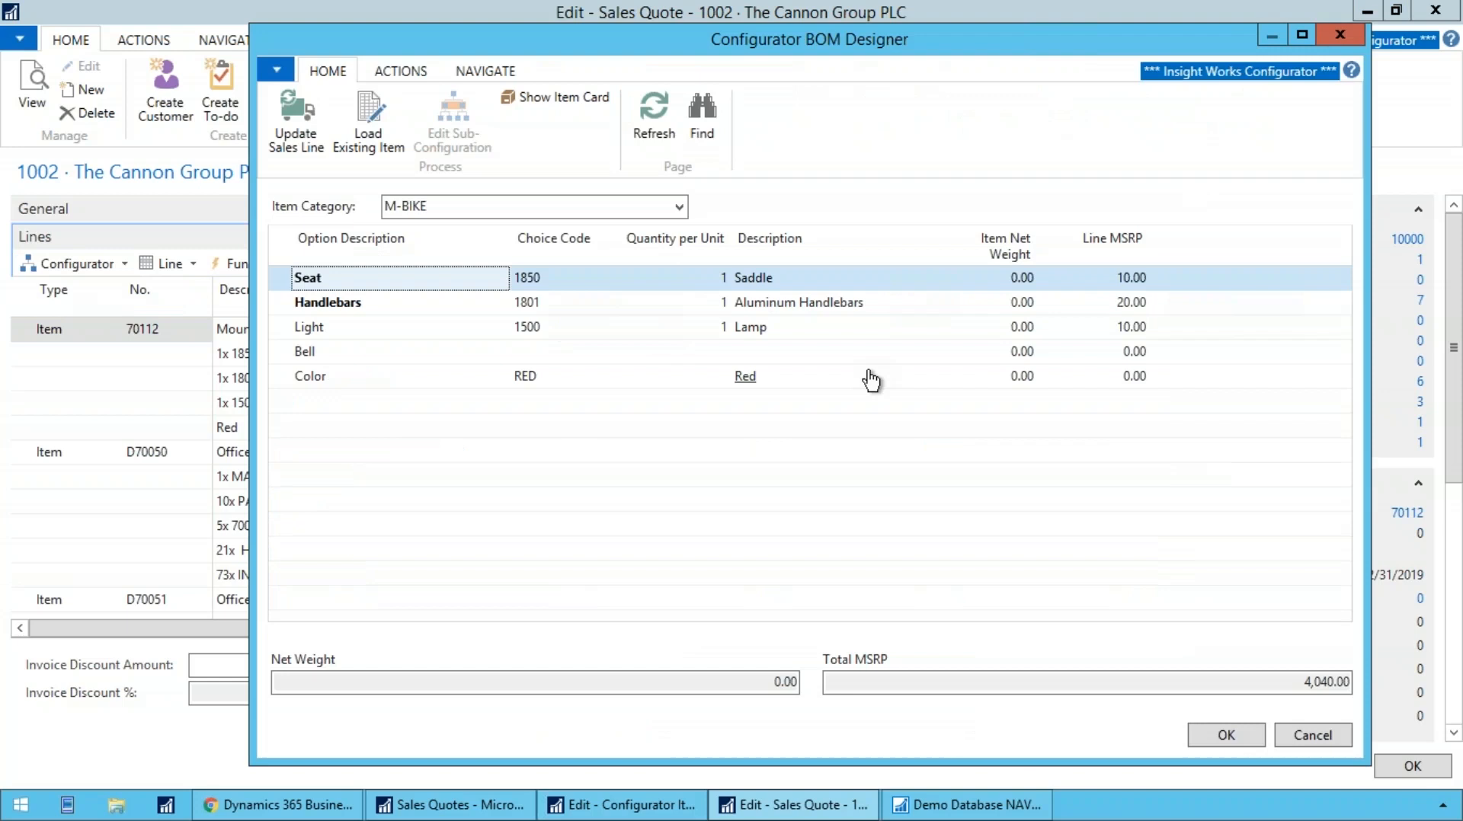
{"action": "key", "text": "Escape"}
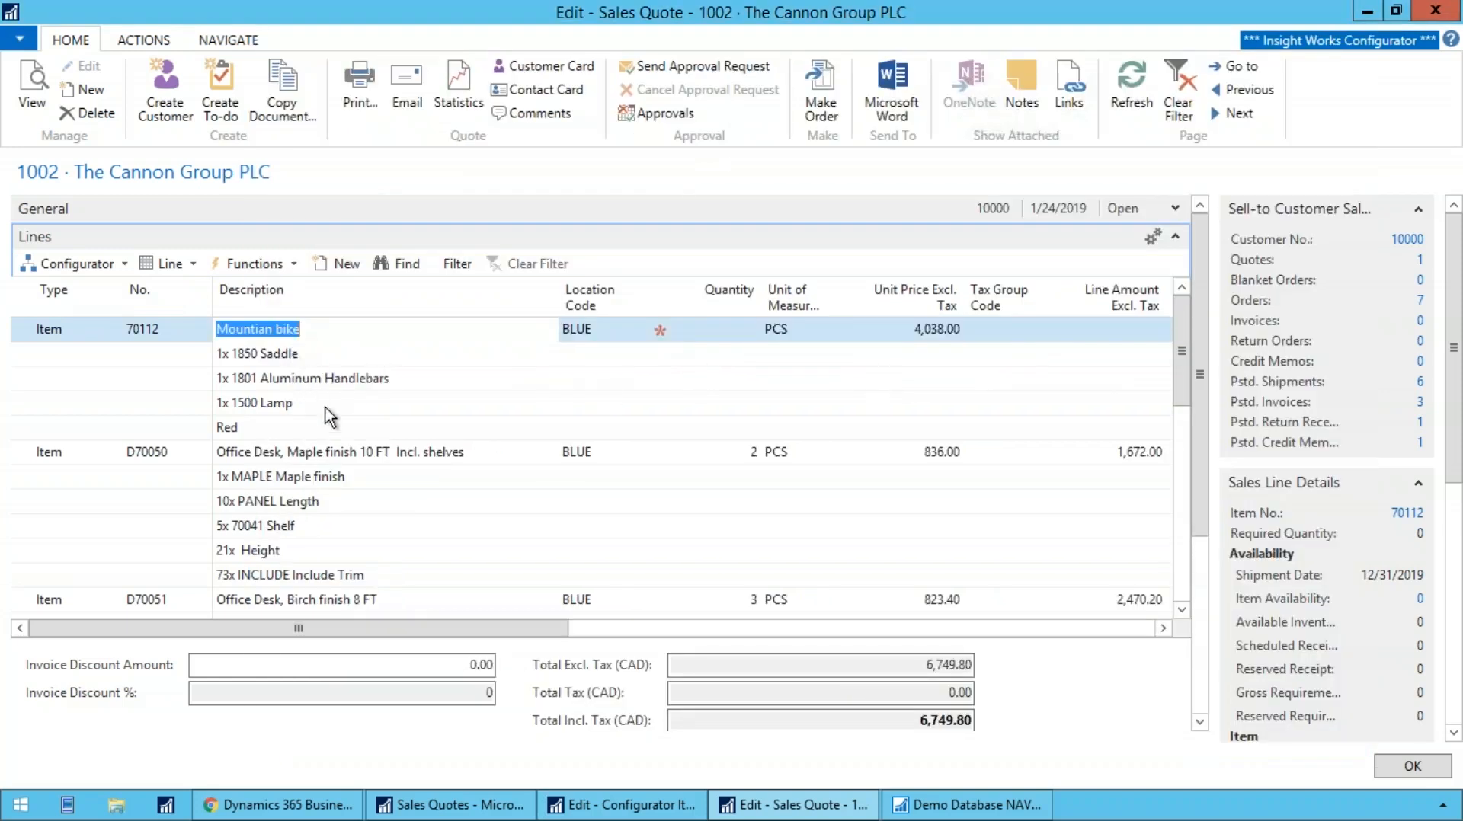
Step: Open the configuration of the maple desk D70050, review its chosen options and close it unchanged
{"action": "left_click", "coordinate": [306, 451]}
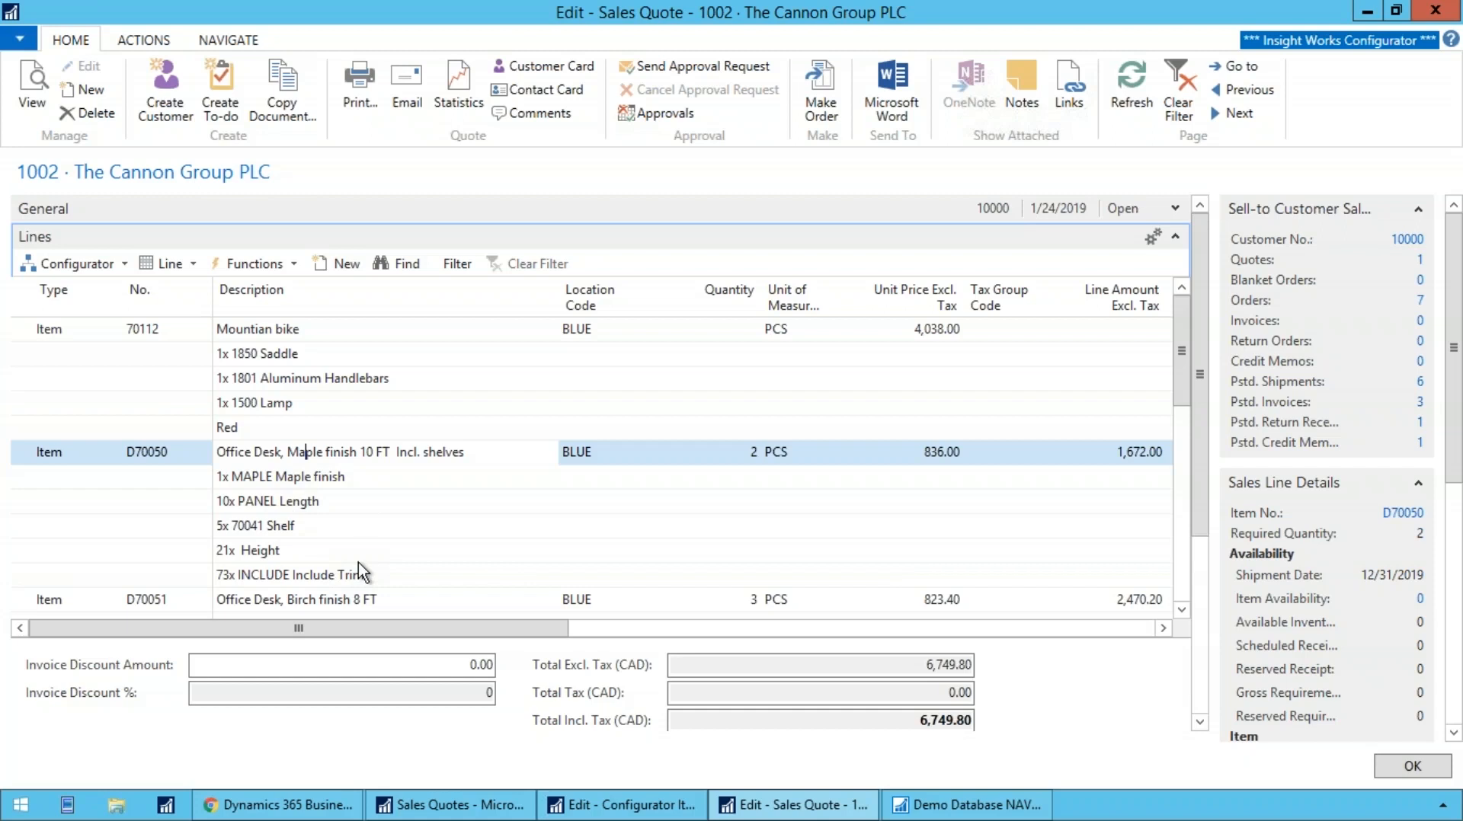
{"action": "left_click", "coordinate": [80, 263]}
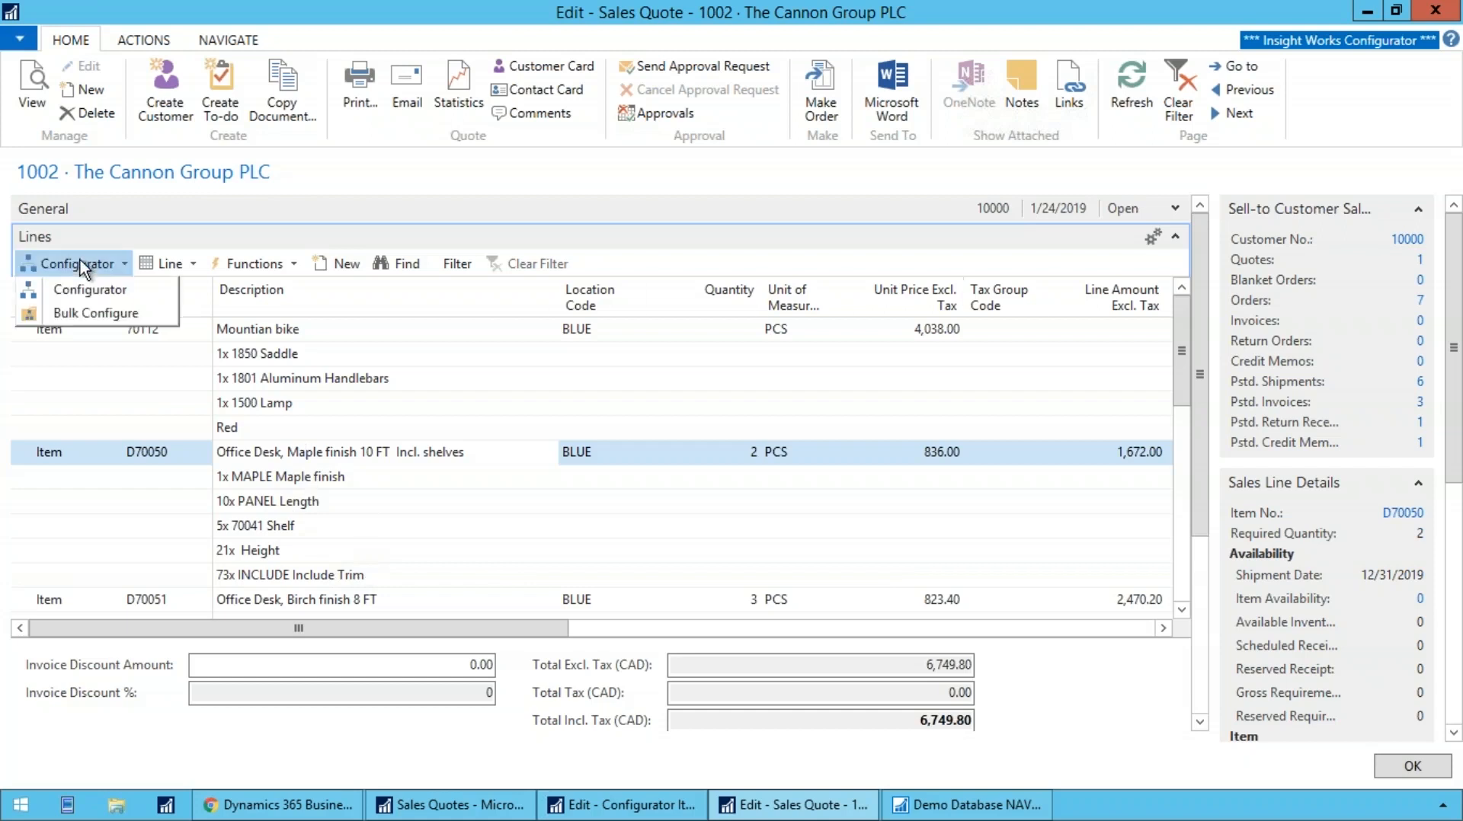
{"action": "left_click", "coordinate": [108, 312]}
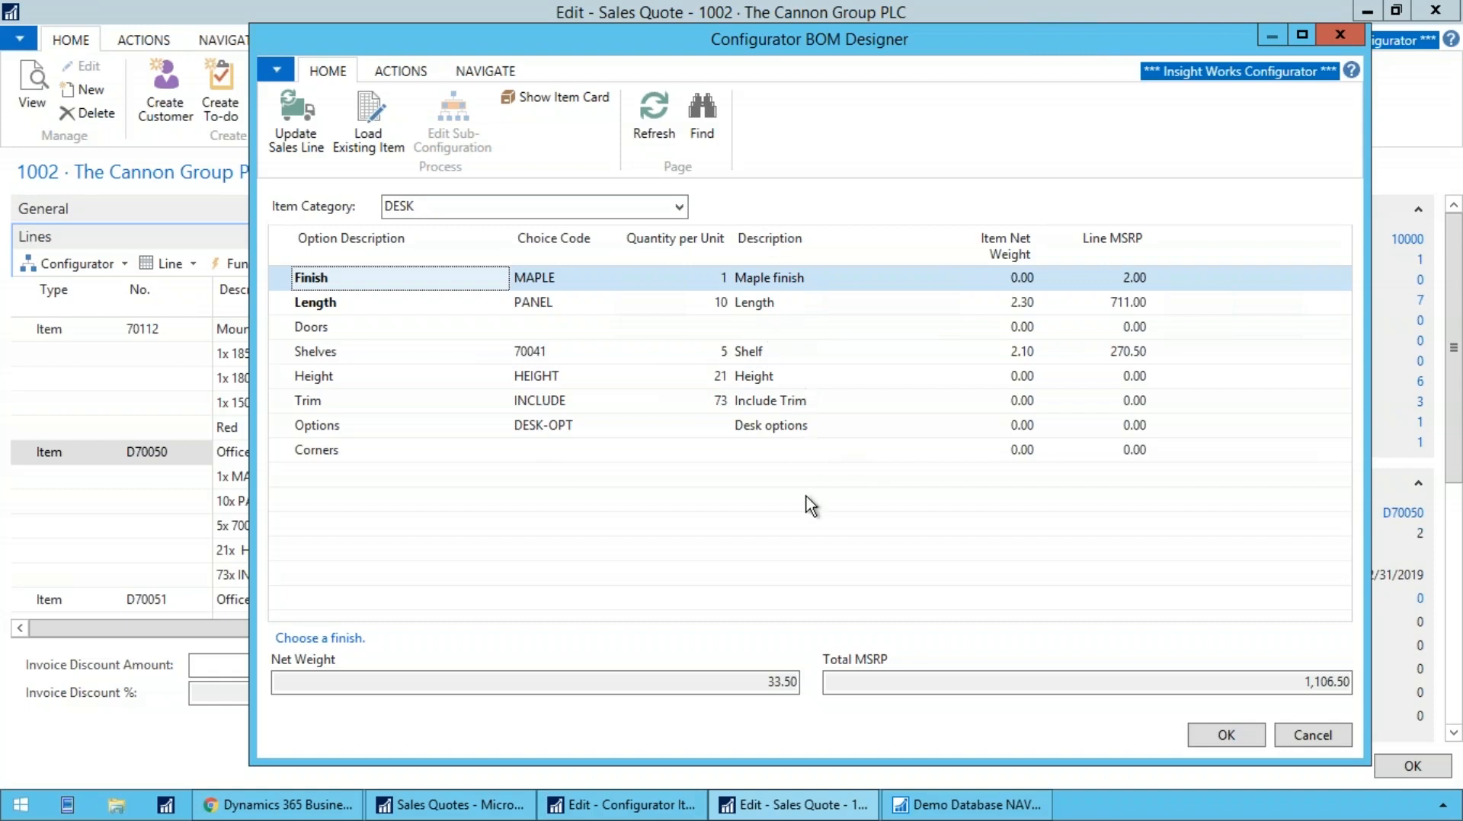
{"action": "key", "text": "Escape"}
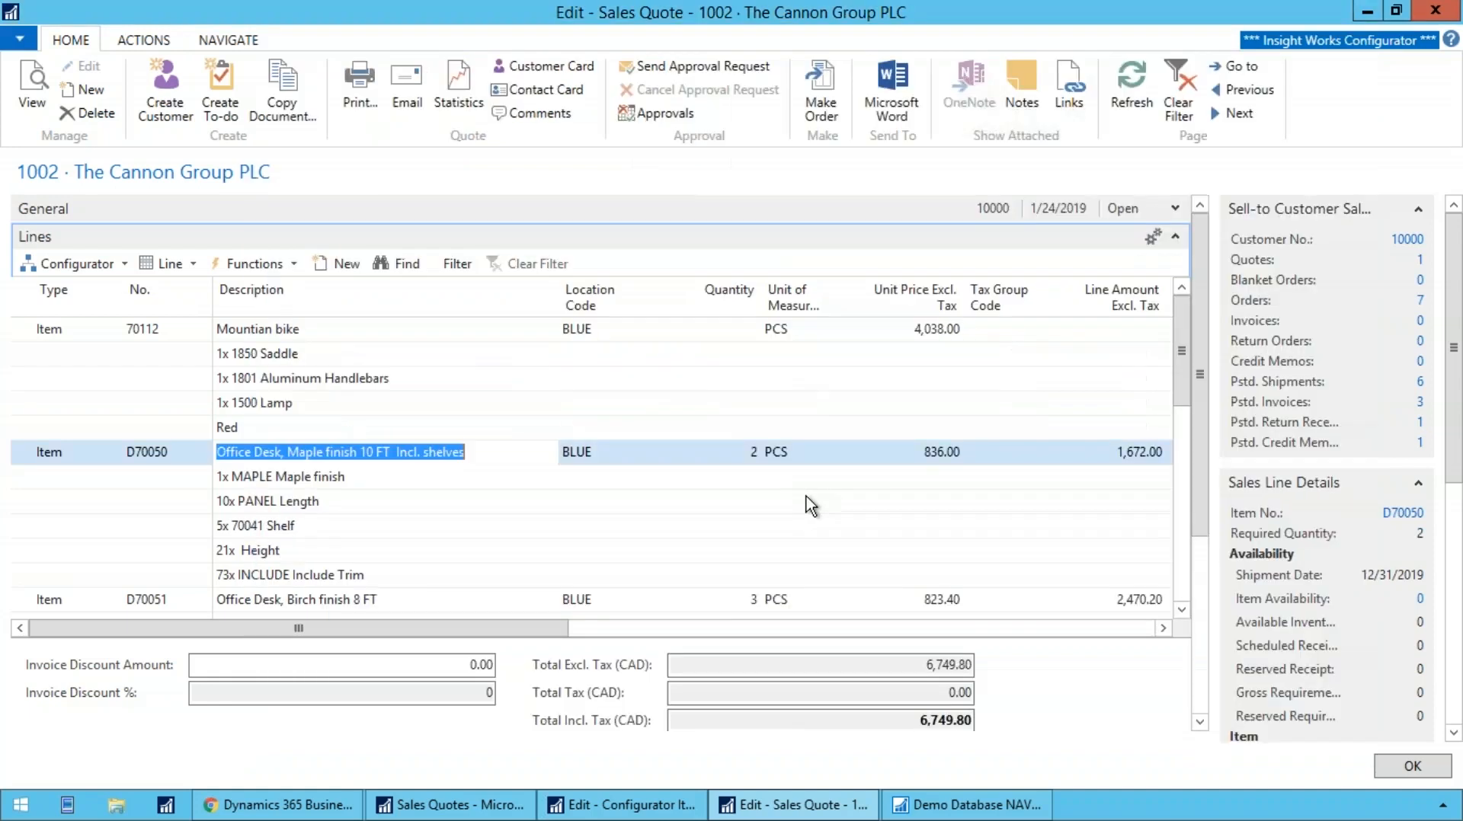
Step: Highlight the five option description lines beneath the maple desk D70050, ending on the maple finish line
{"action": "left_click", "coordinate": [273, 477]}
{"action": "key", "text": "shift+Down"}
{"action": "key", "text": "shift+Down"}
{"action": "key", "text": "shift+Down"}
{"action": "key", "text": "shift+Down"}
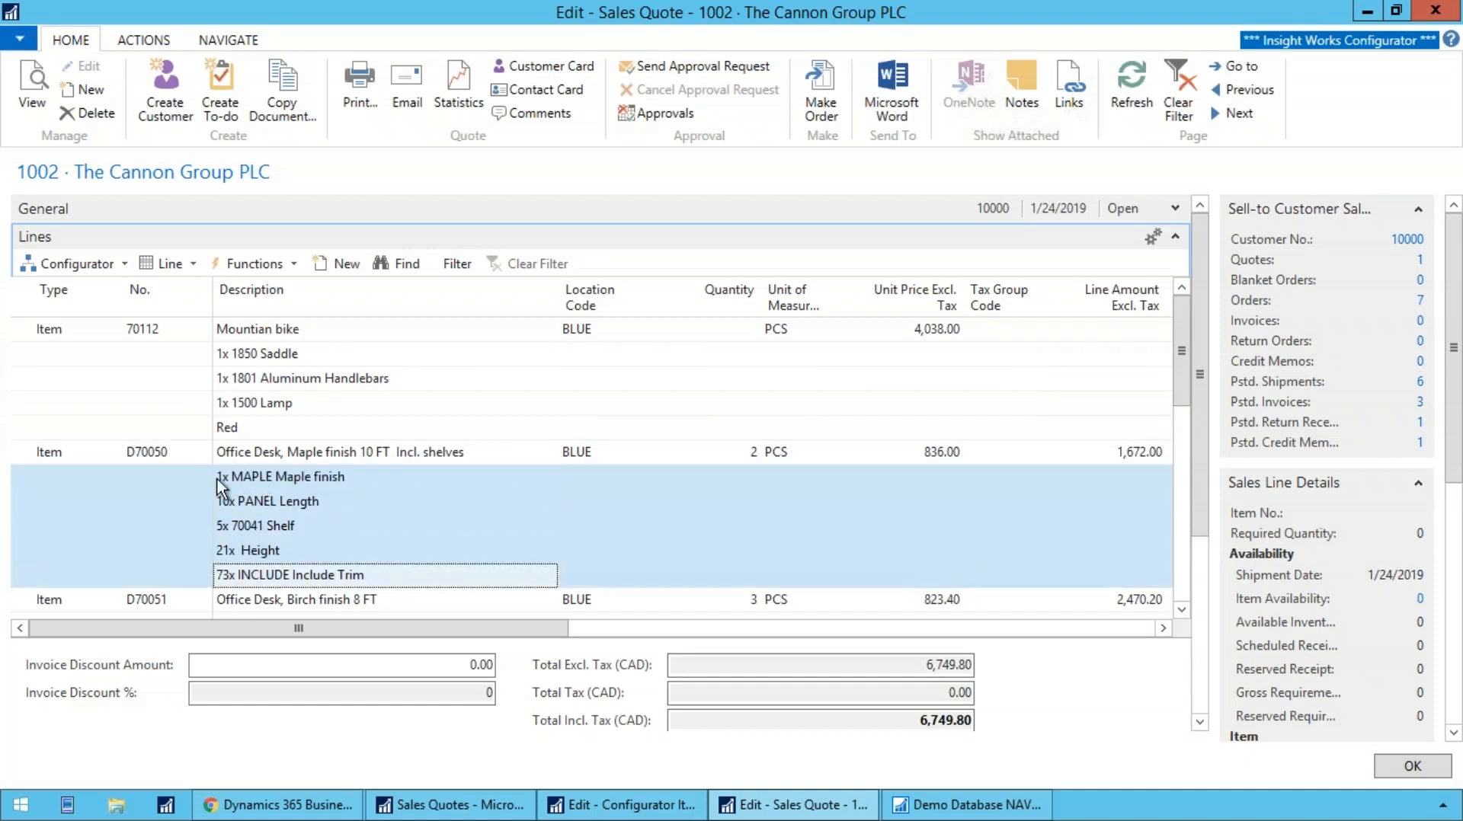
{"action": "left_click", "coordinate": [297, 481]}
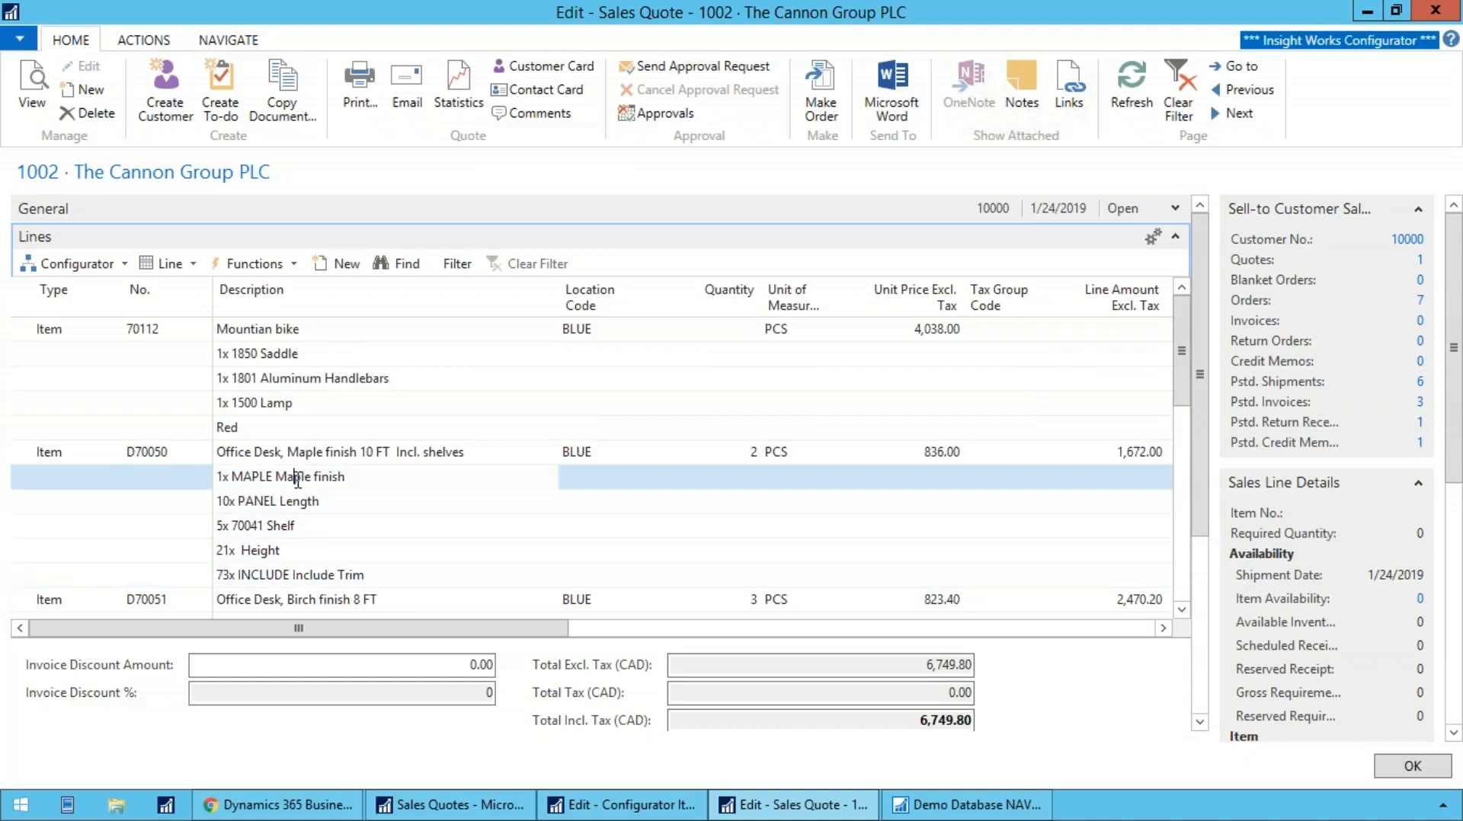